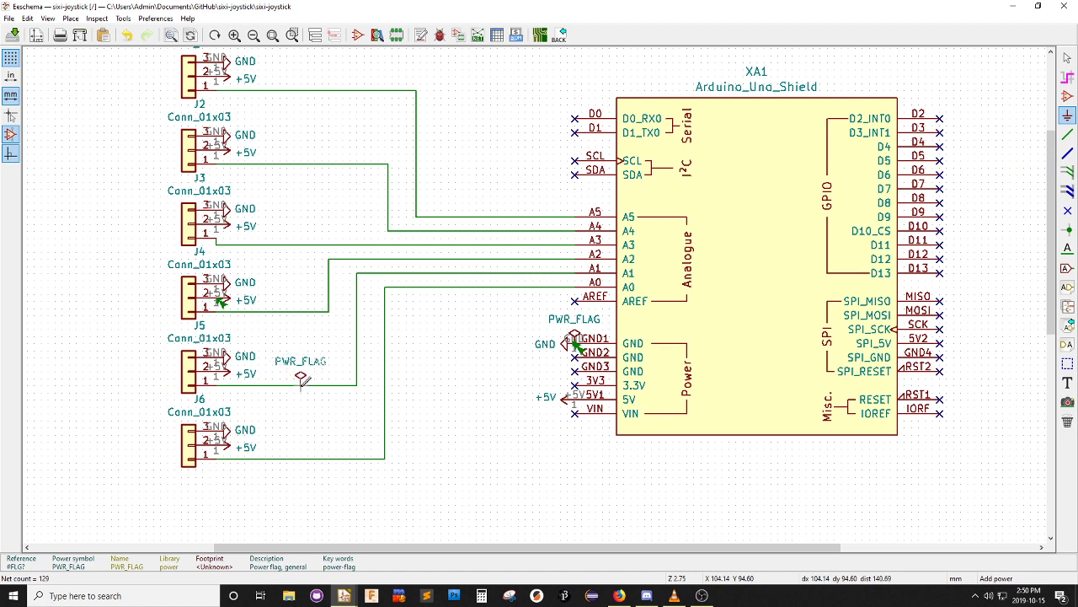
Rotate the PWR_FLAG symbol back upright and place it beside the Arduino shield's +5V power symbol
key(r)
key(r)
key(r)
key(r)
click(519, 395)
key(Escape)
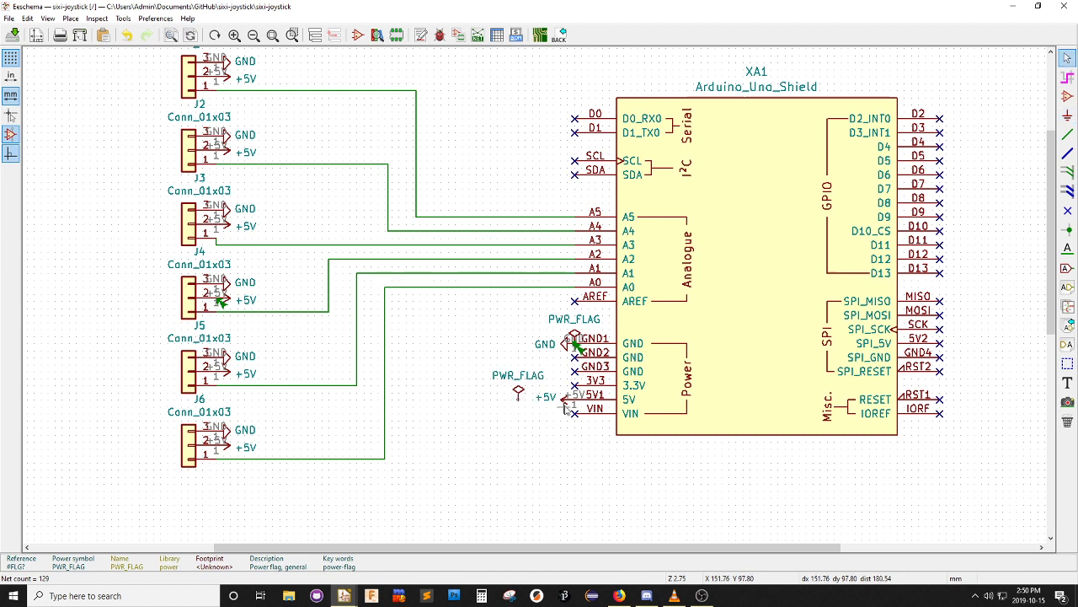
Move the +5V symbol away from the shield's 5V1 pin onto the pin of the neighbouring PWR_FLAG
click(564, 402)
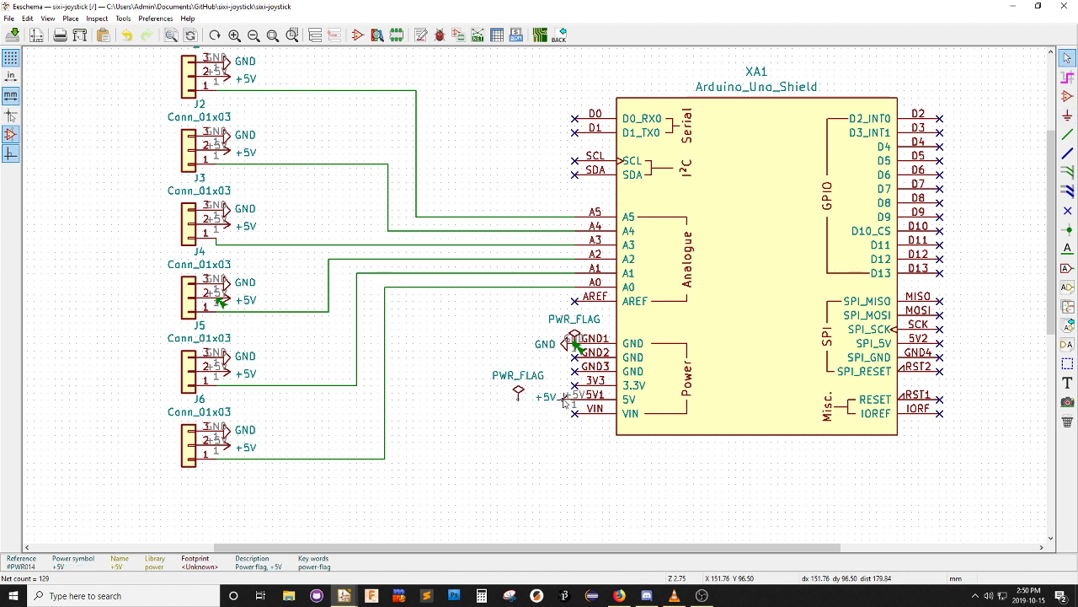
drag(565, 402, 516, 399)
scroll(556, 430, down, 4)
scroll(548, 413, up, 7)
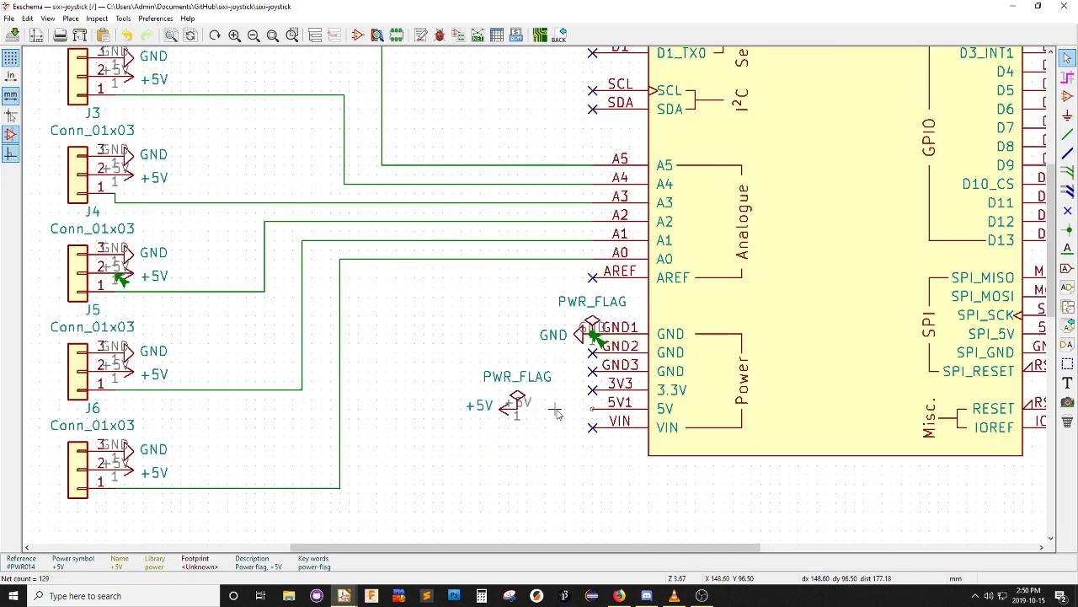
Wire the shield's 5V1 pin to the junction of the +5V symbol and PWR_FLAG
click(1068, 133)
click(610, 408)
click(513, 409)
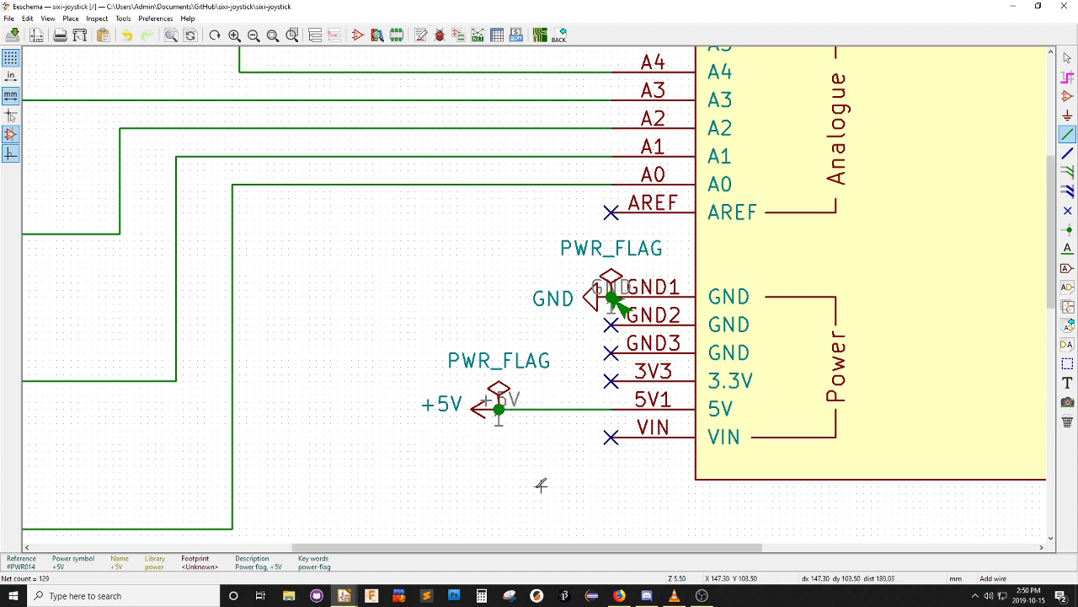
Run the electrical rules check on the schematic and close the checker
scroll(530, 463, down, 3)
click(439, 35)
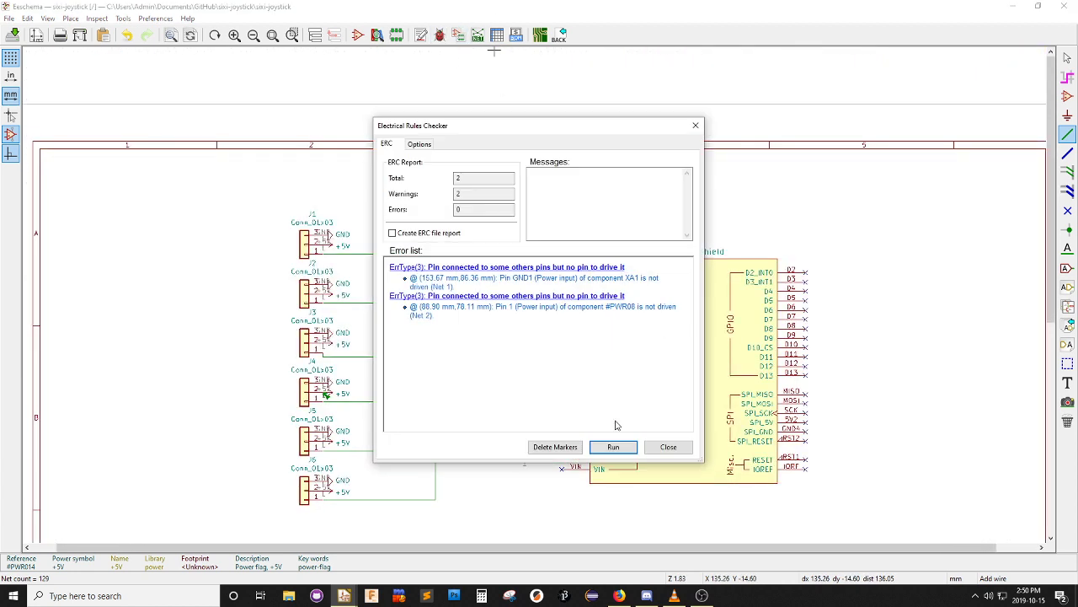
click(615, 447)
click(666, 447)
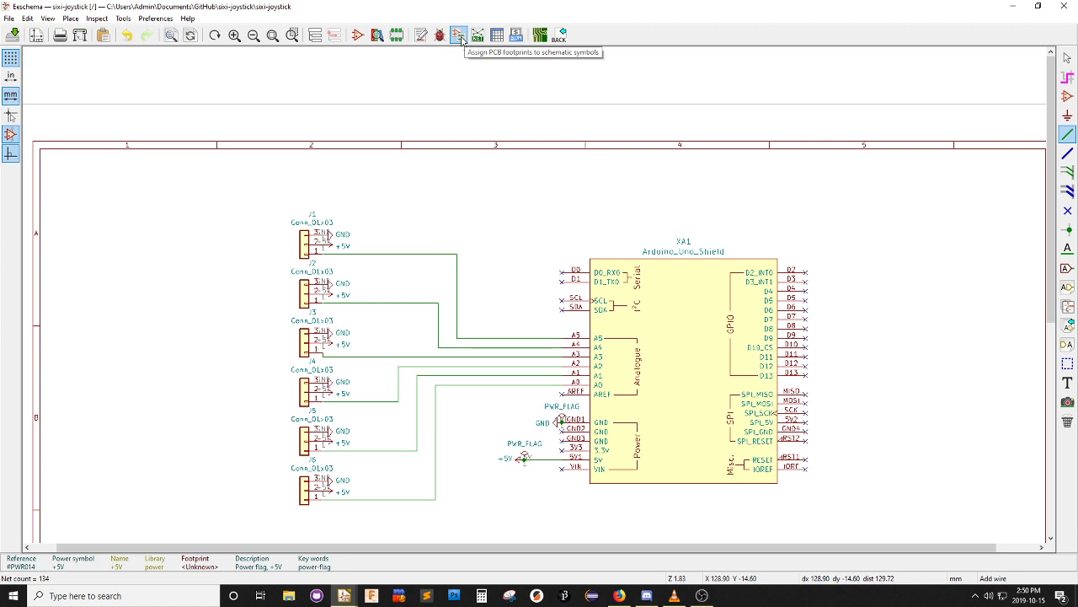
scroll(539, 118, down, 3)
scroll(535, 126, up, 2)
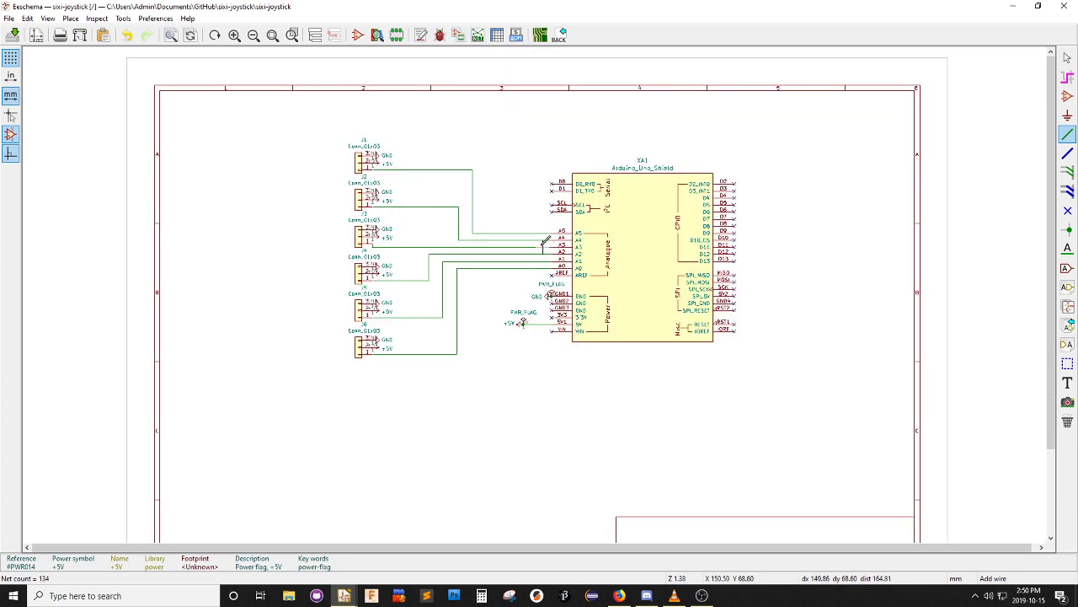
scroll(466, 89, up, 1)
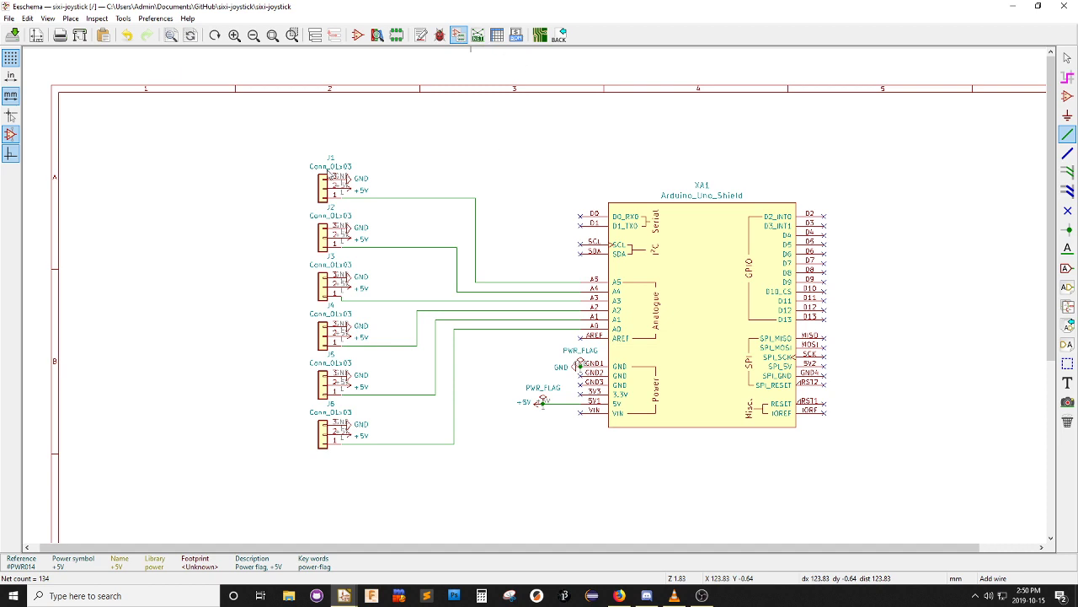
click(462, 40)
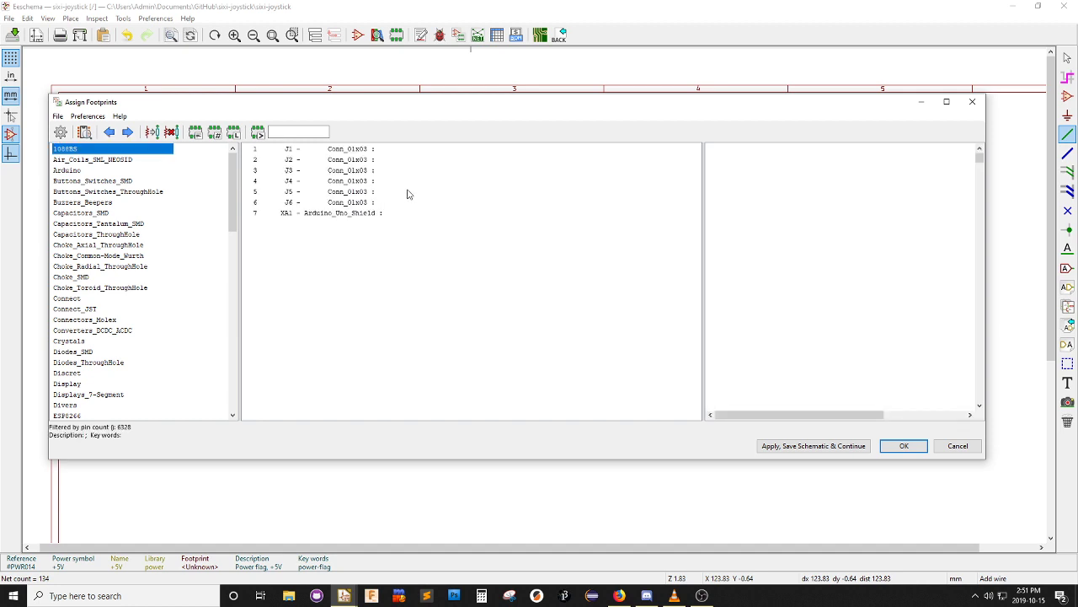
click(348, 150)
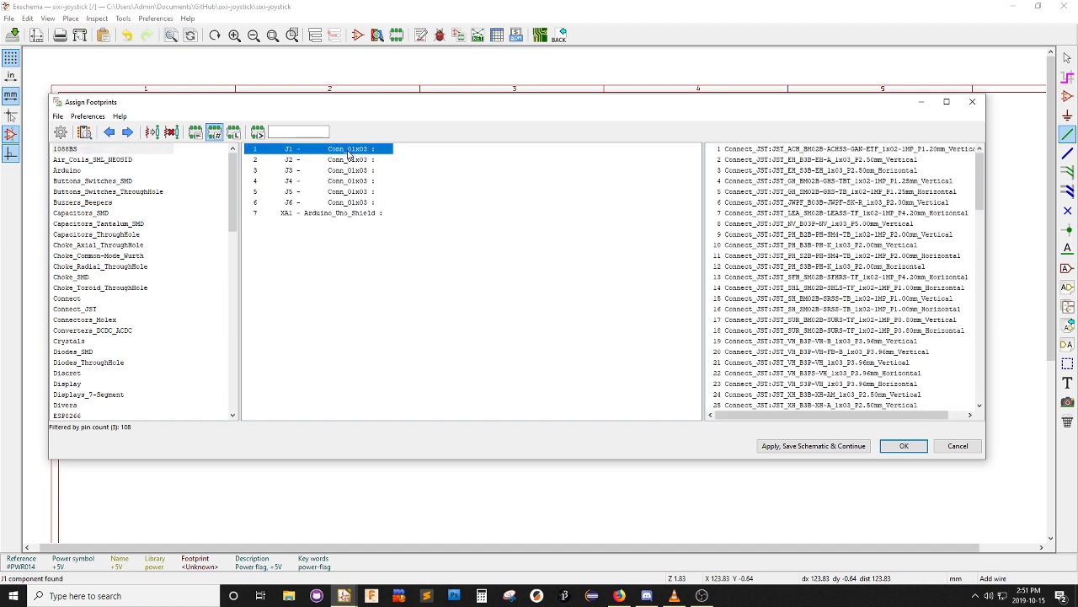
mouse_move(980, 181)
mouse_down()
mouse_move(977, 368)
mouse_move(979, 160)
mouse_up()
click(814, 162)
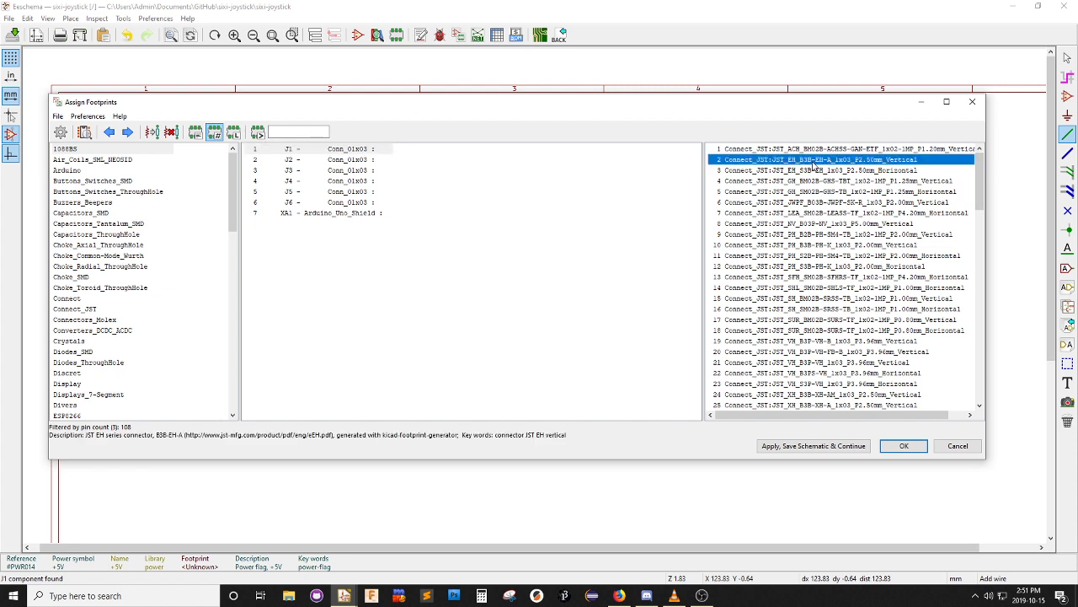
click(914, 451)
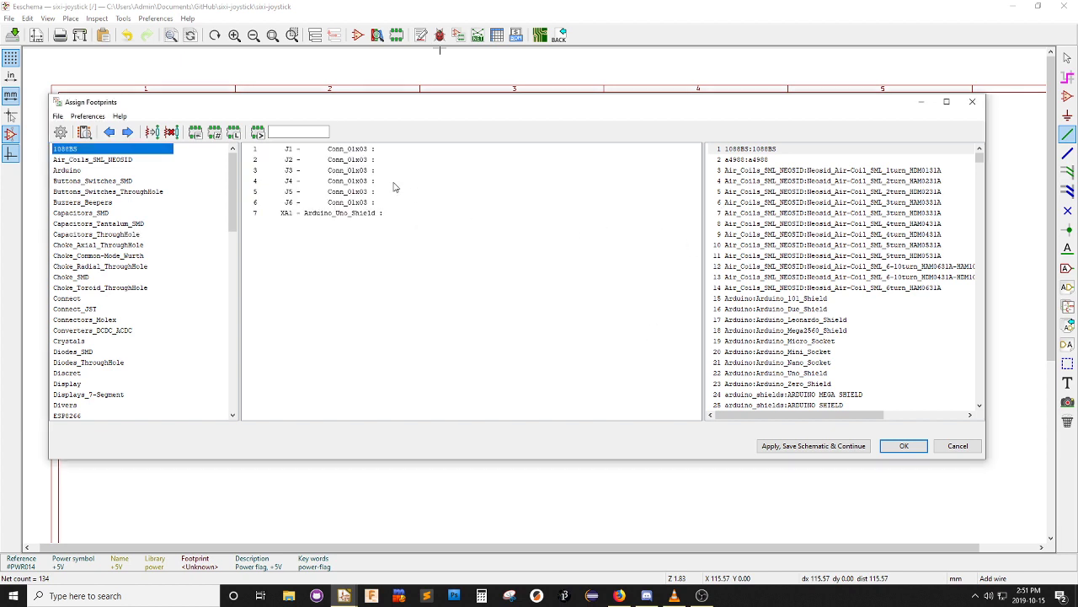
Look through the filtered footprints and assign Connect_JST:JST_EH_B3B-EH-A_1x03_P2.50mm_Vertical to connector J1
click(354, 151)
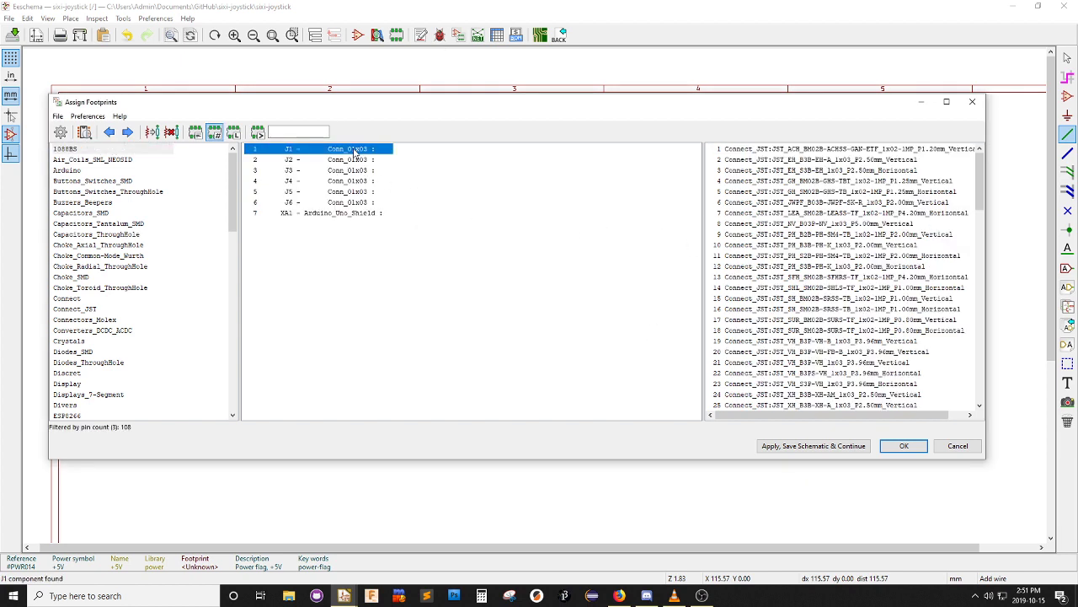
click(69, 301)
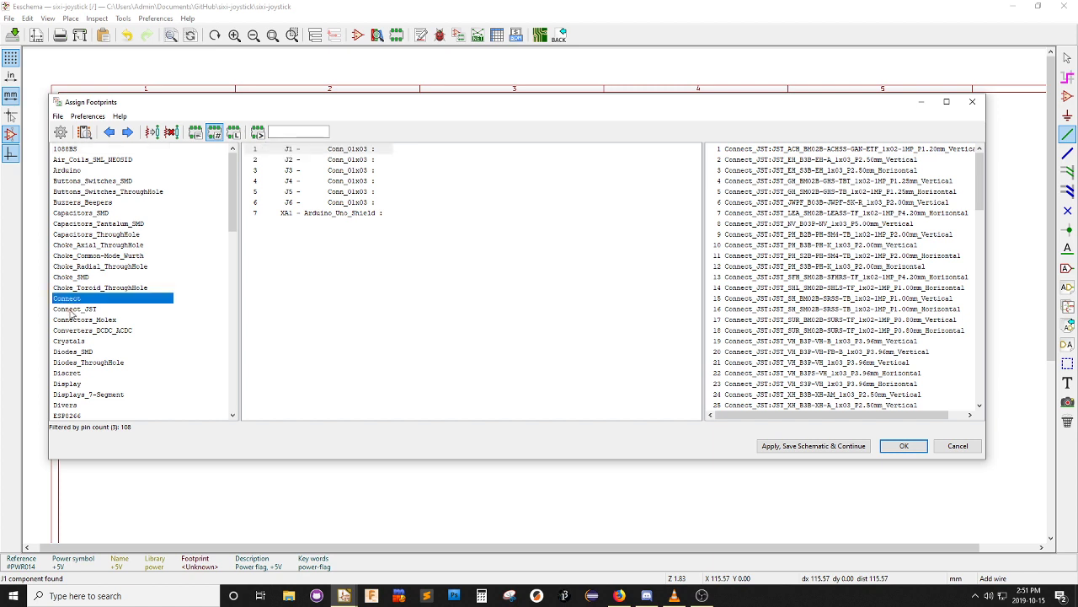
click(74, 310)
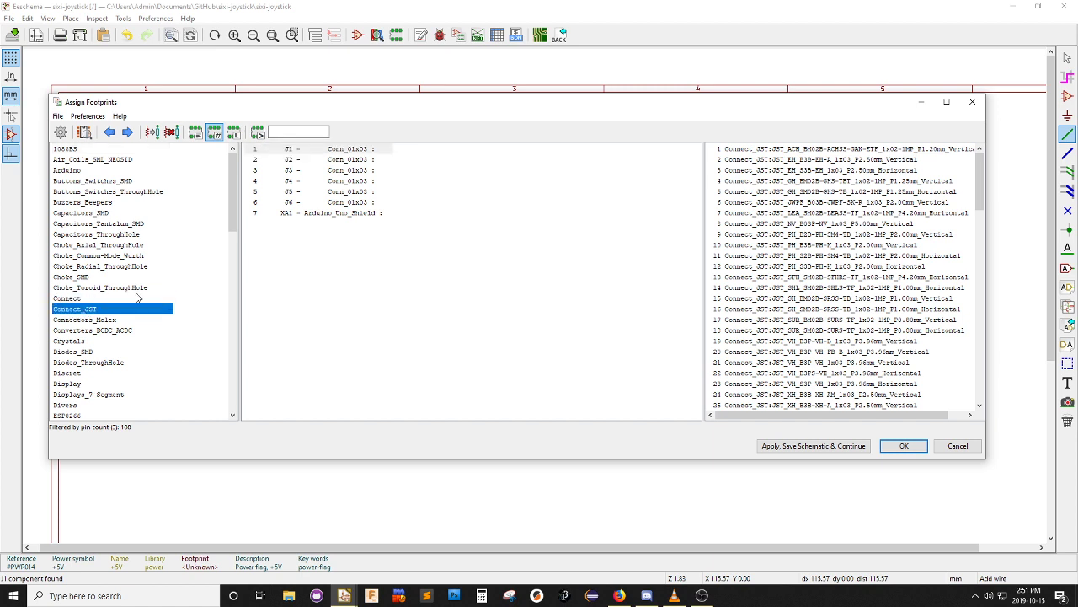
click(336, 151)
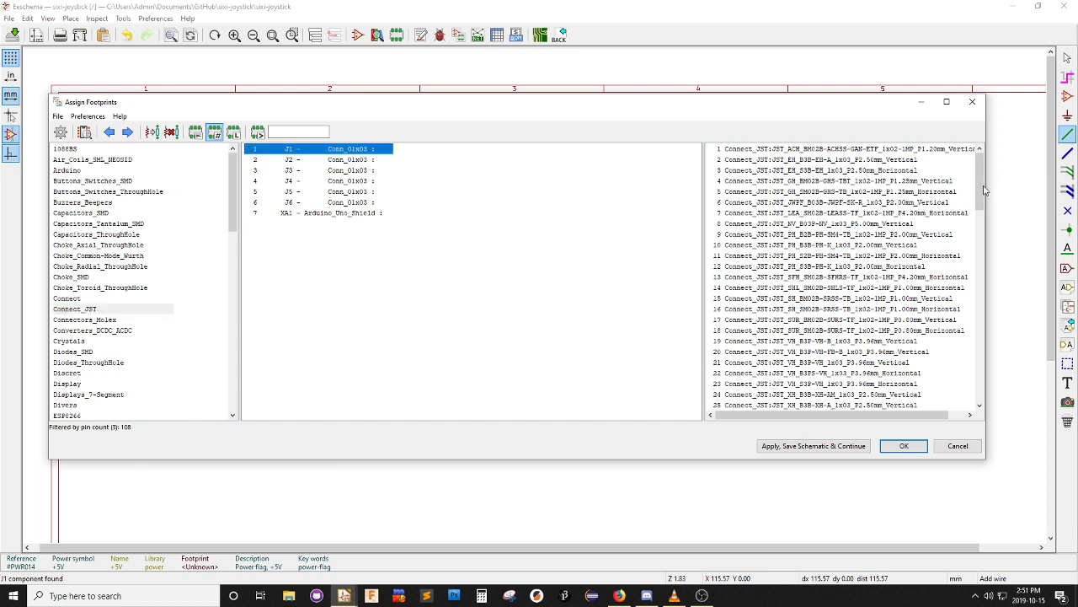
click(863, 160)
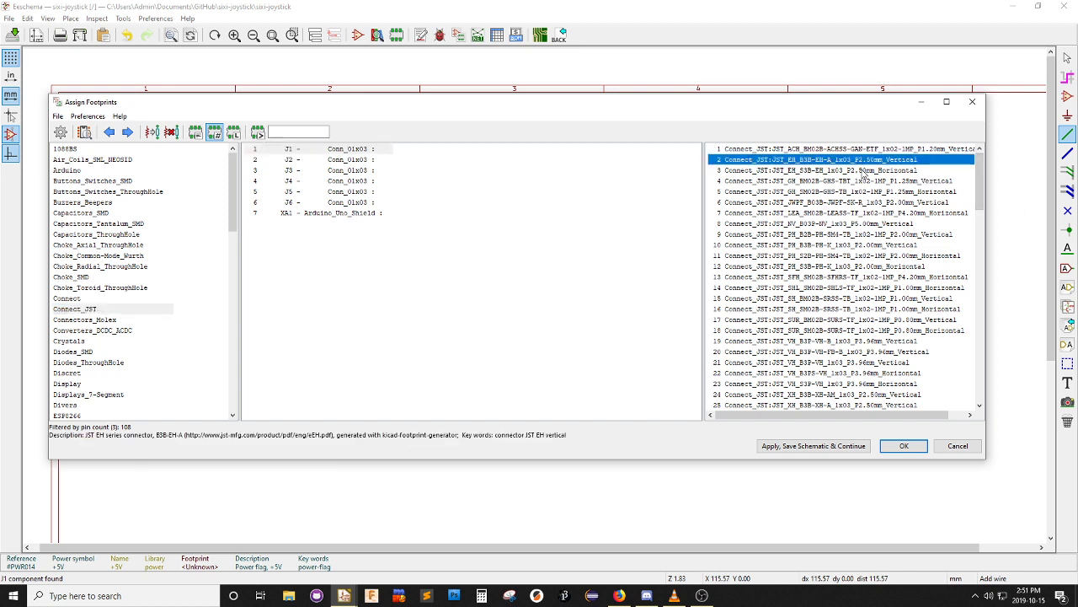
scroll(868, 212, down, 6)
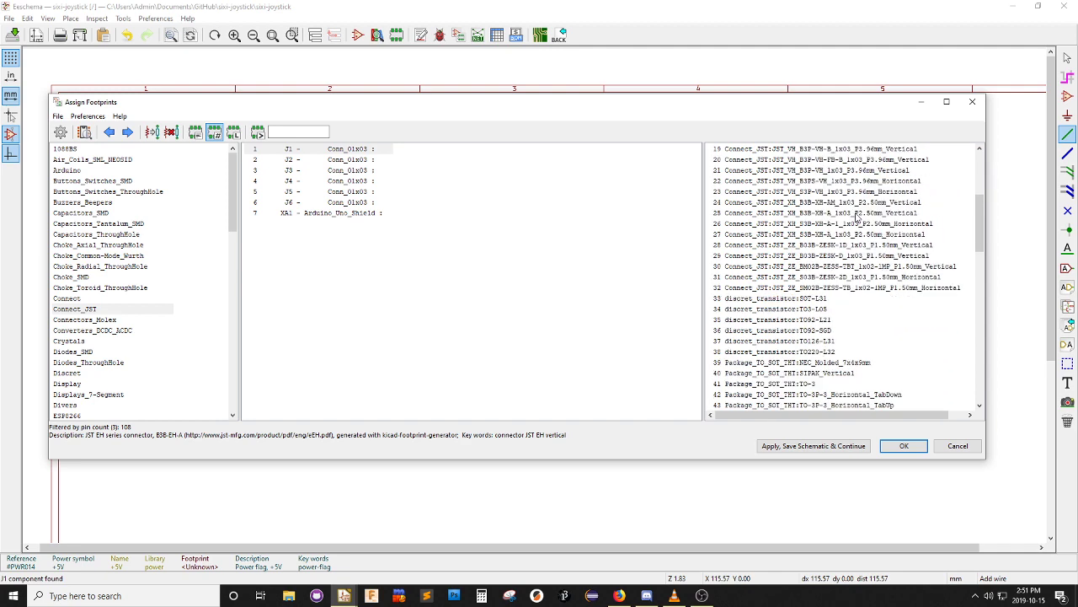
scroll(836, 217, down, 6)
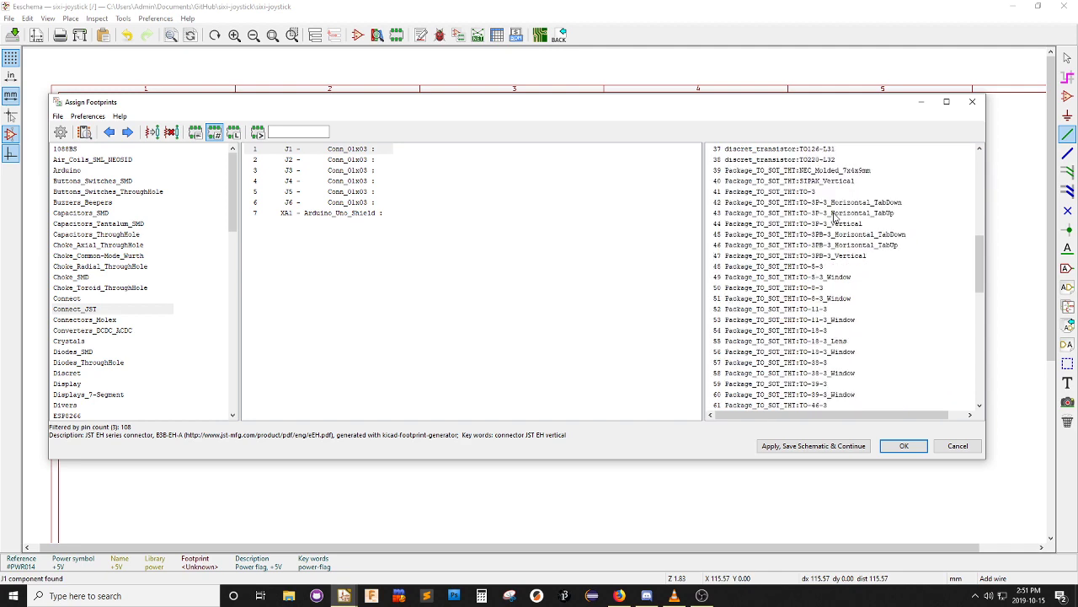
scroll(836, 217, down, 13)
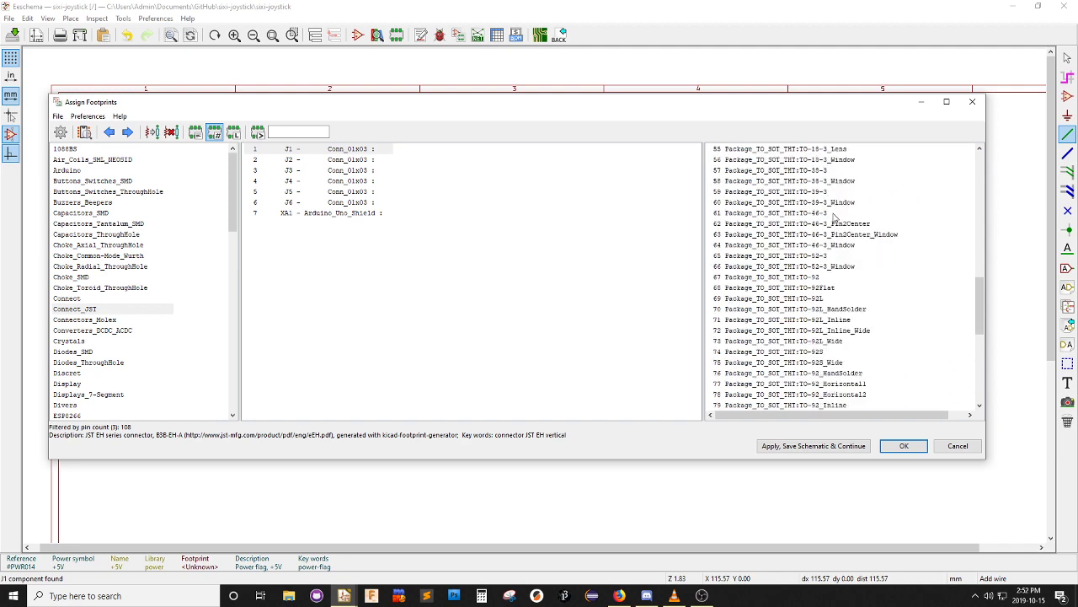
scroll(834, 218, down, 3)
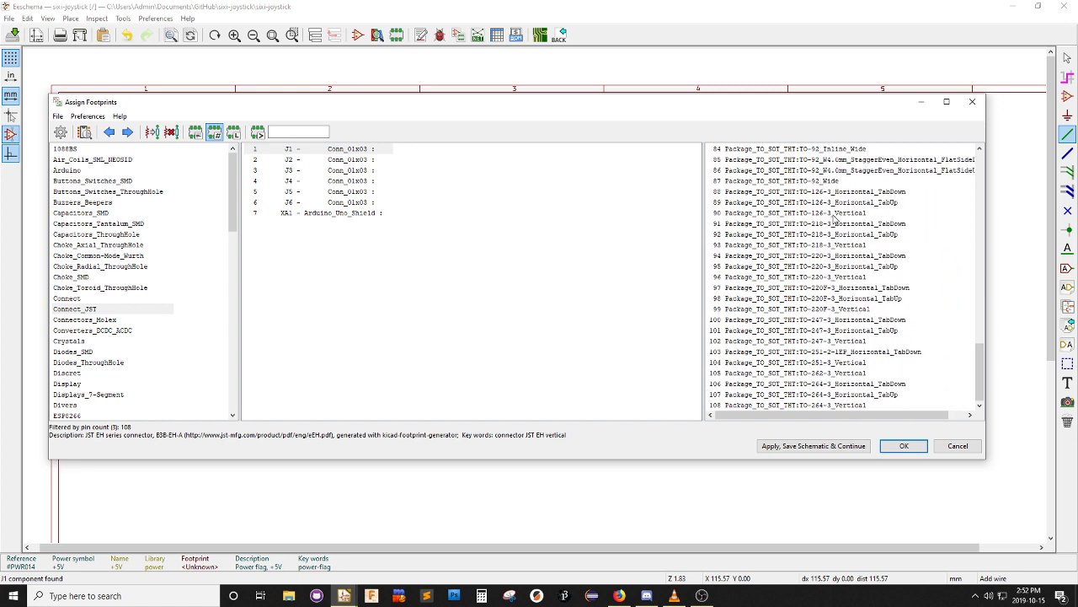
scroll(882, 318, up, 5)
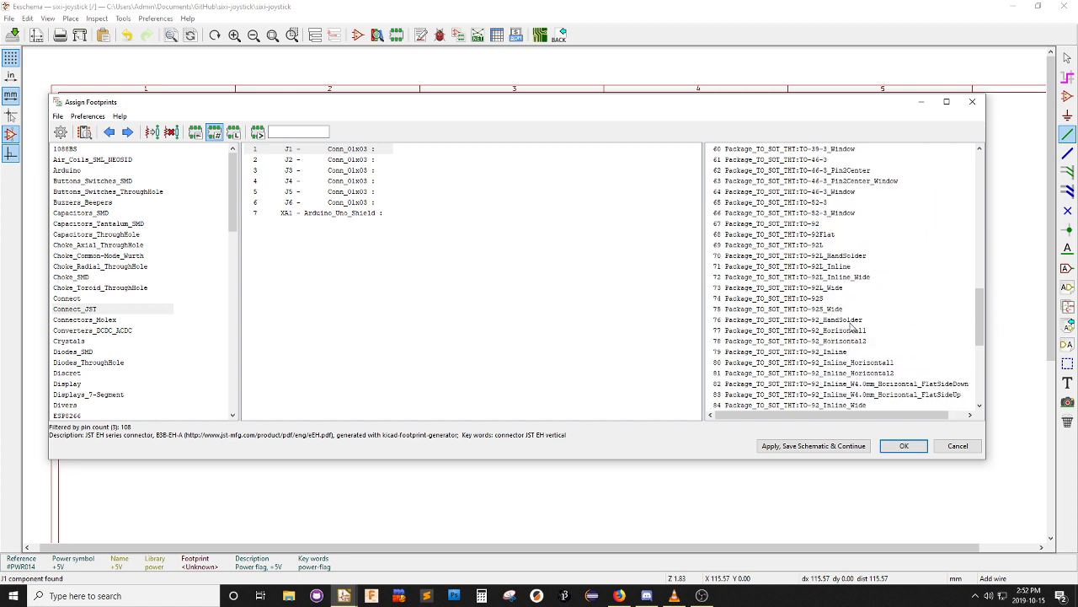
scroll(853, 325, up, 20)
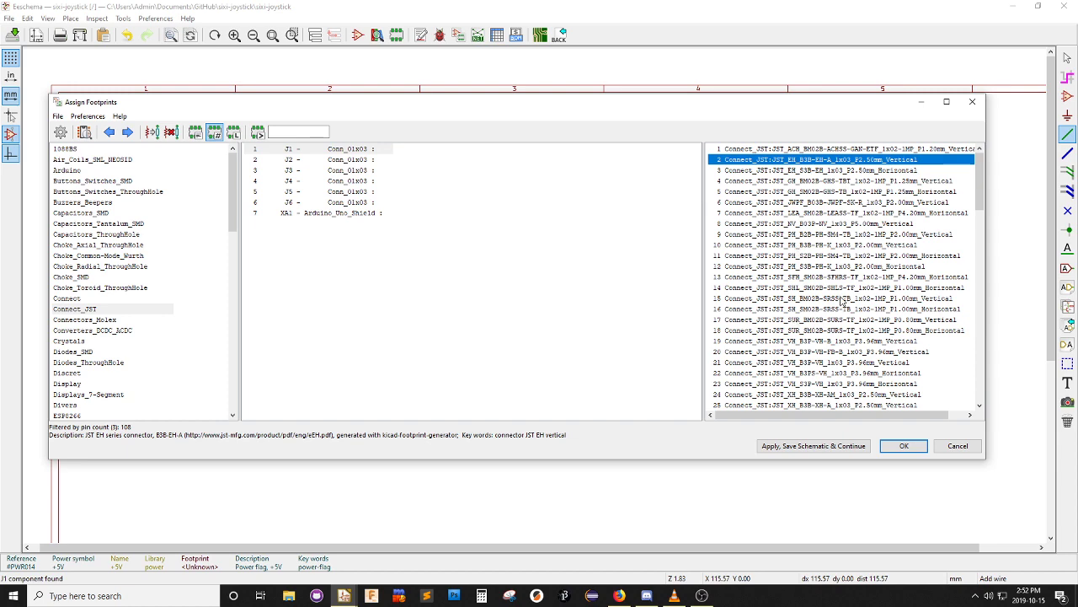
scroll(841, 301, down, 3)
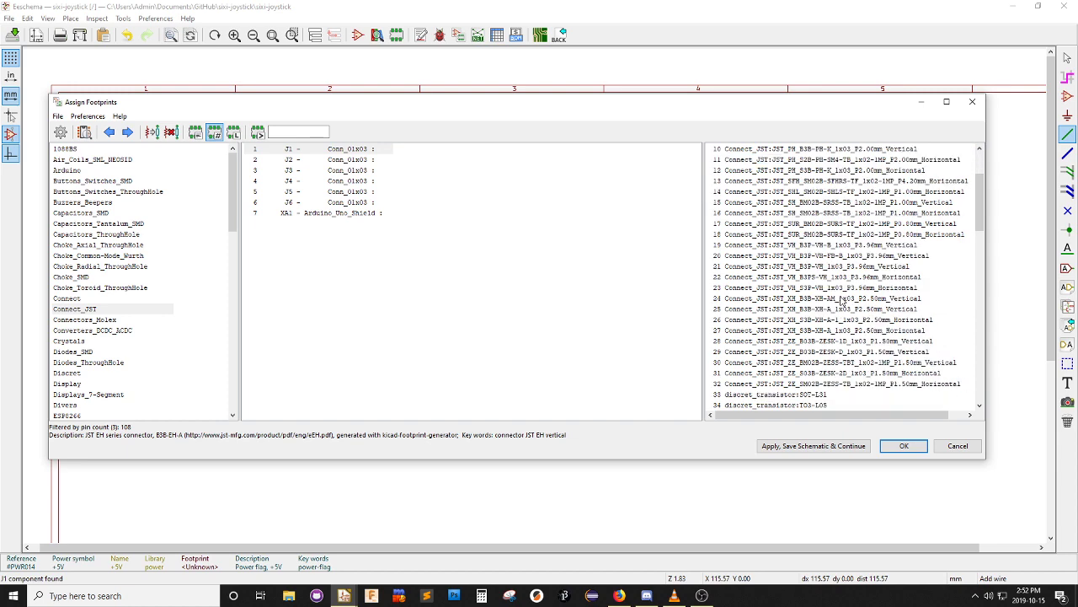
scroll(842, 301, up, 3)
double_click(845, 160)
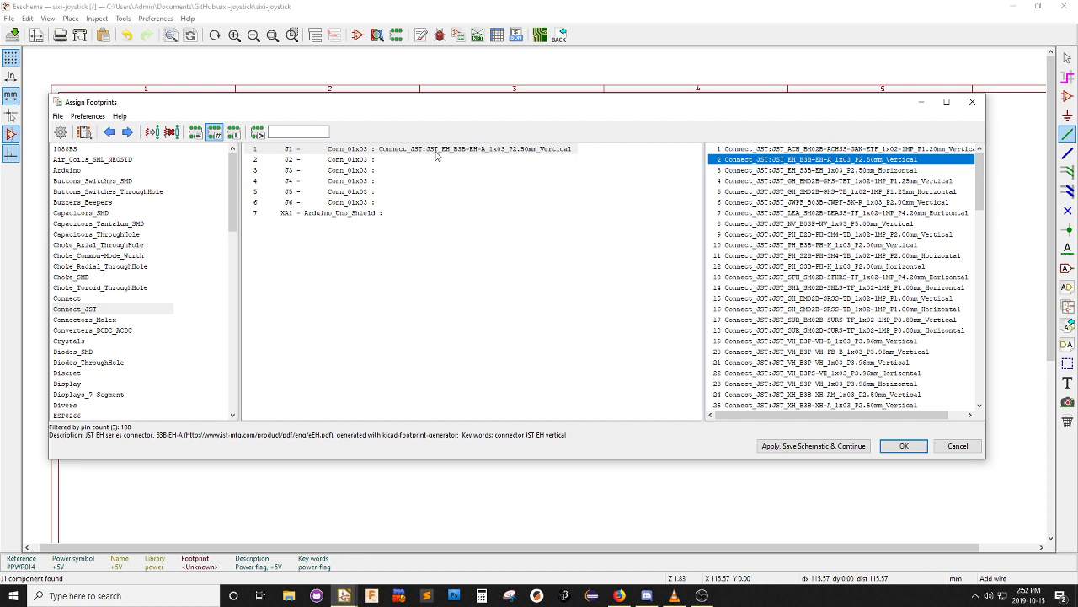
Assign the footprint Connect_JST:JST_EH_B3B-EH-A_1x03_P2.50mm_Vertical to connectors J2 through J6
click(333, 162)
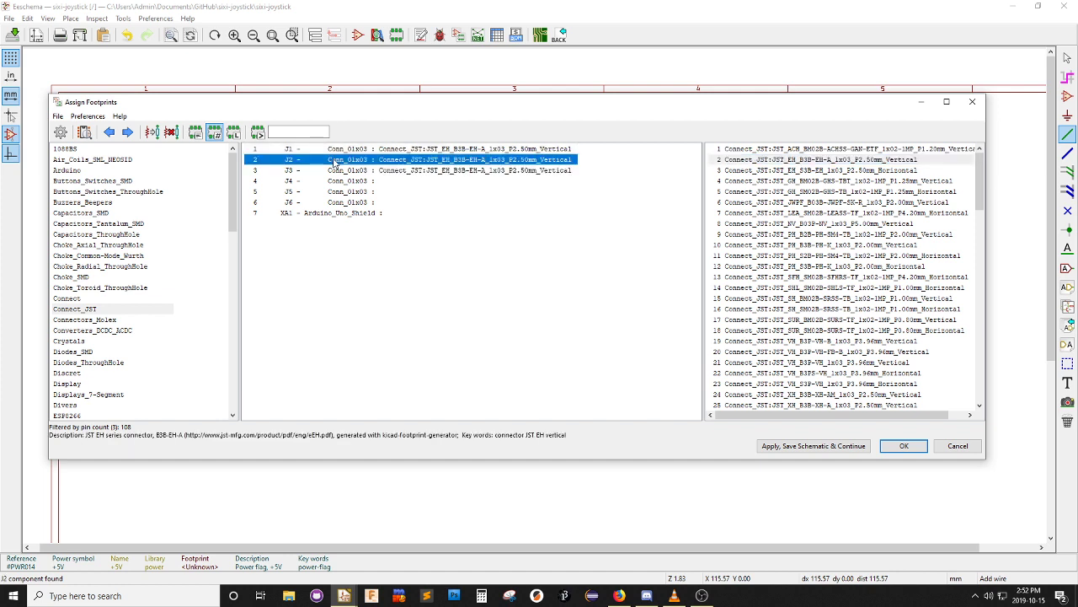
click(371, 181)
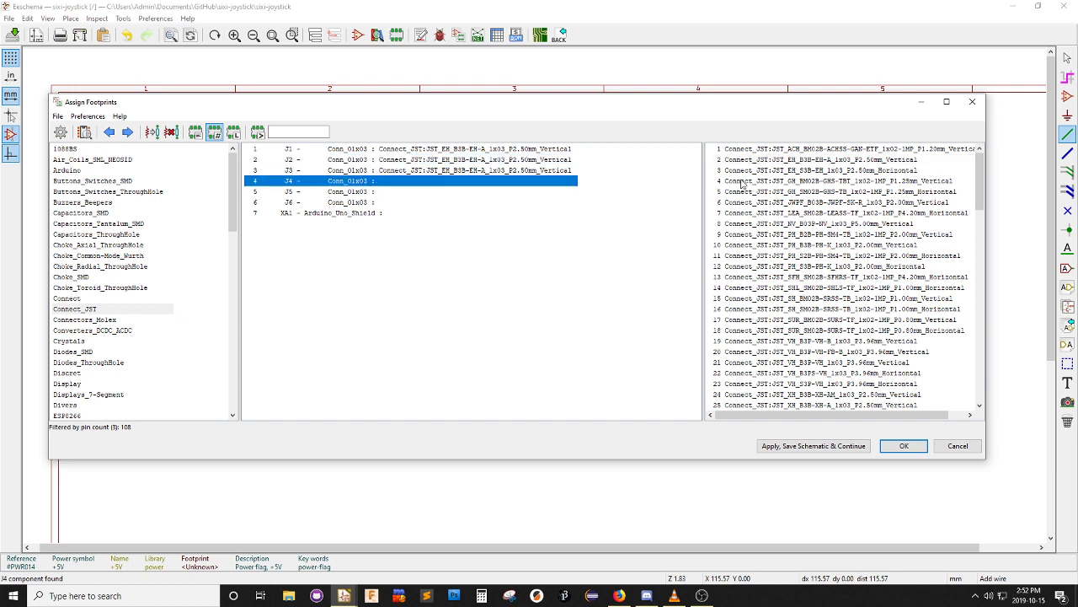
click(764, 161)
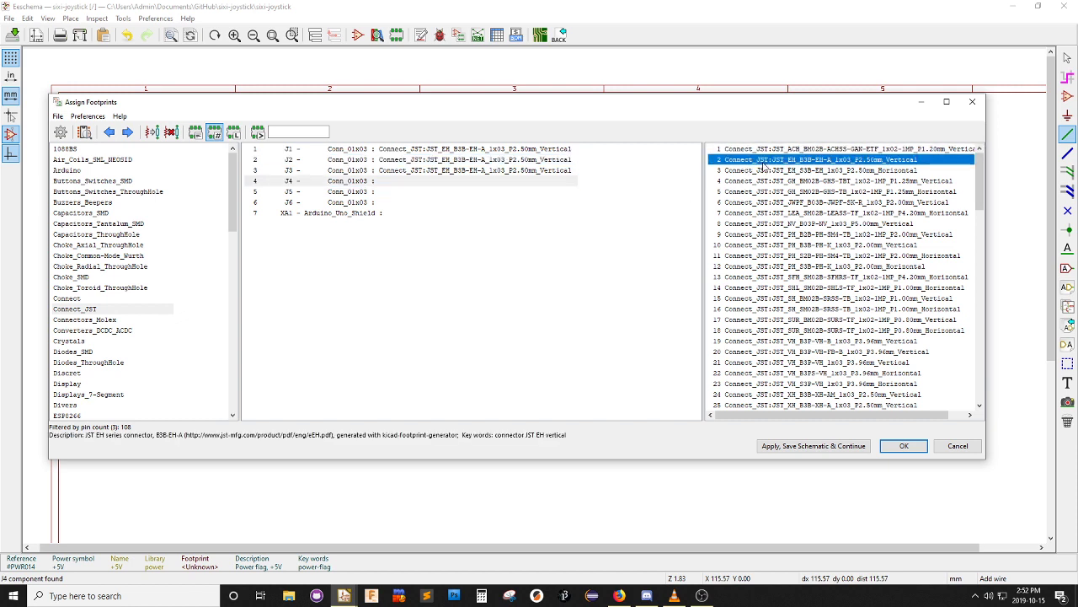
key(Return)
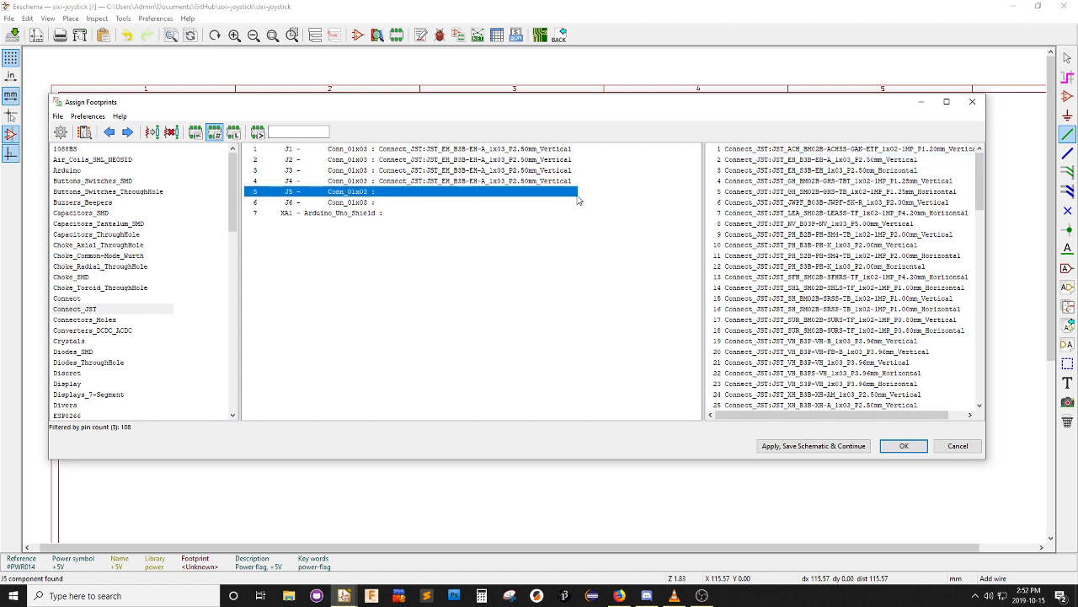
click(784, 163)
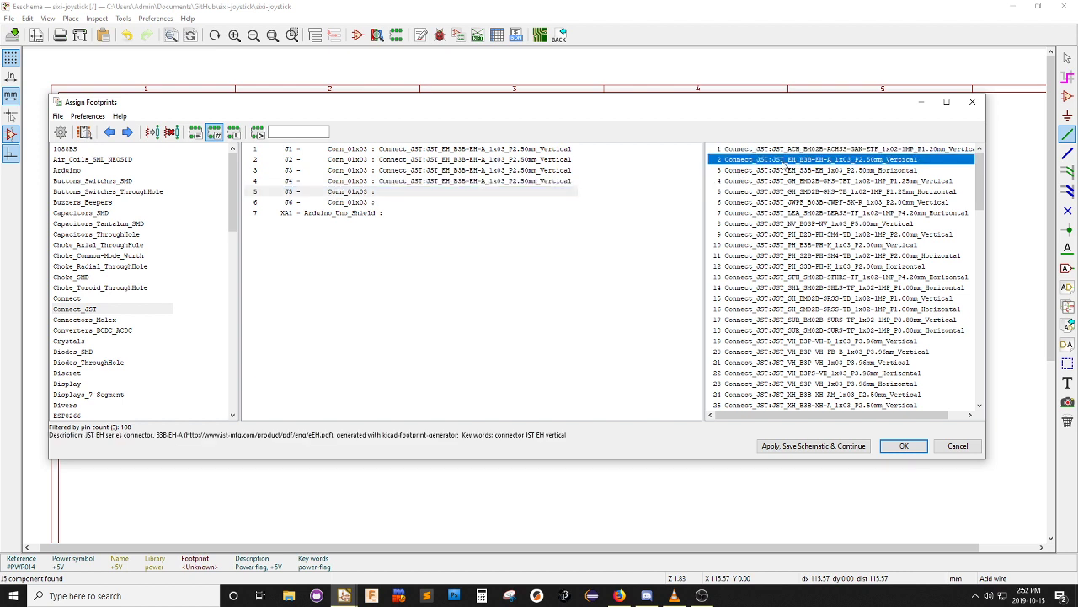
key(Return)
click(784, 163)
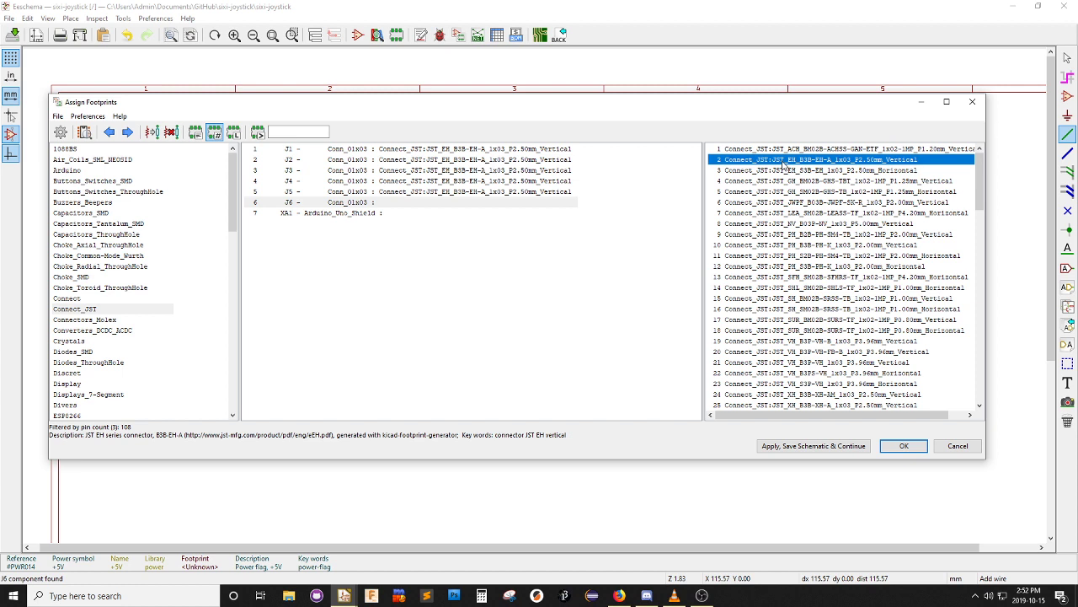
key(Return)
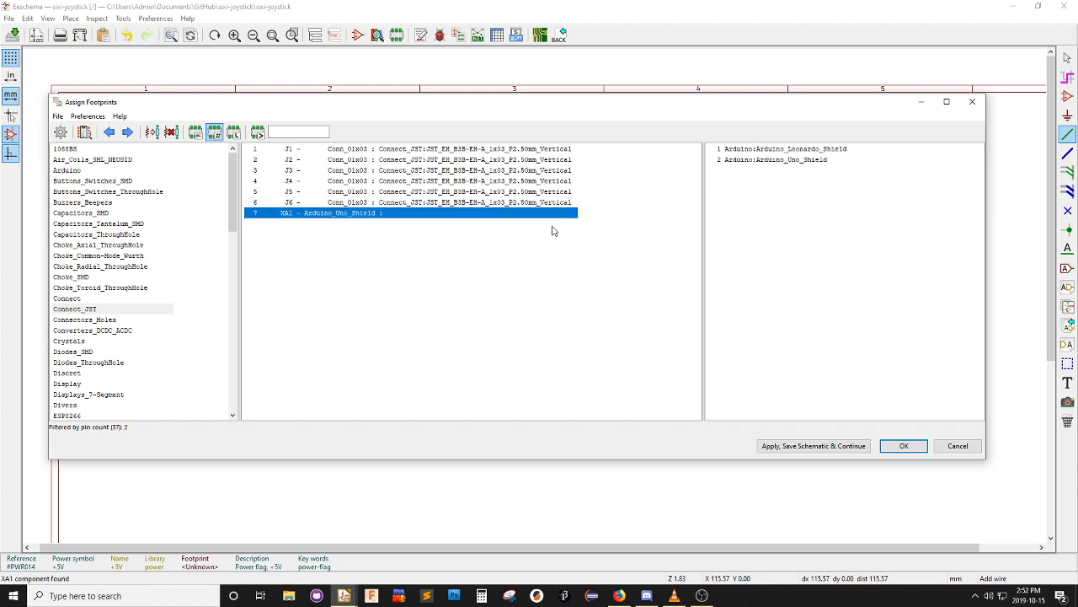
Assign the footprint Arduino:Arduino_Uno_Shield to XA1, then apply the assignments and save the schematic
click(765, 161)
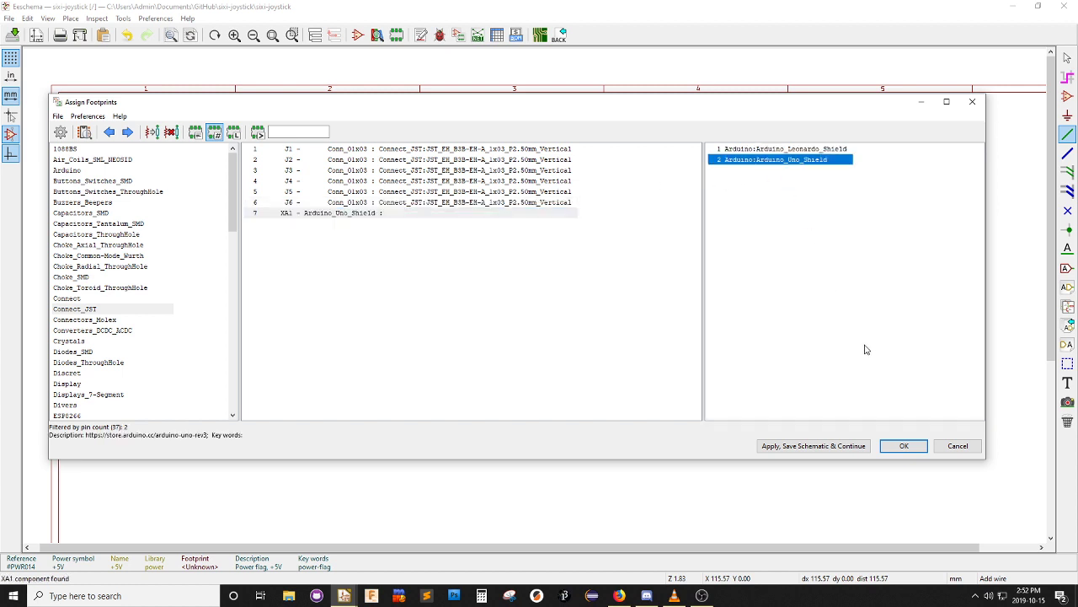
key(Return)
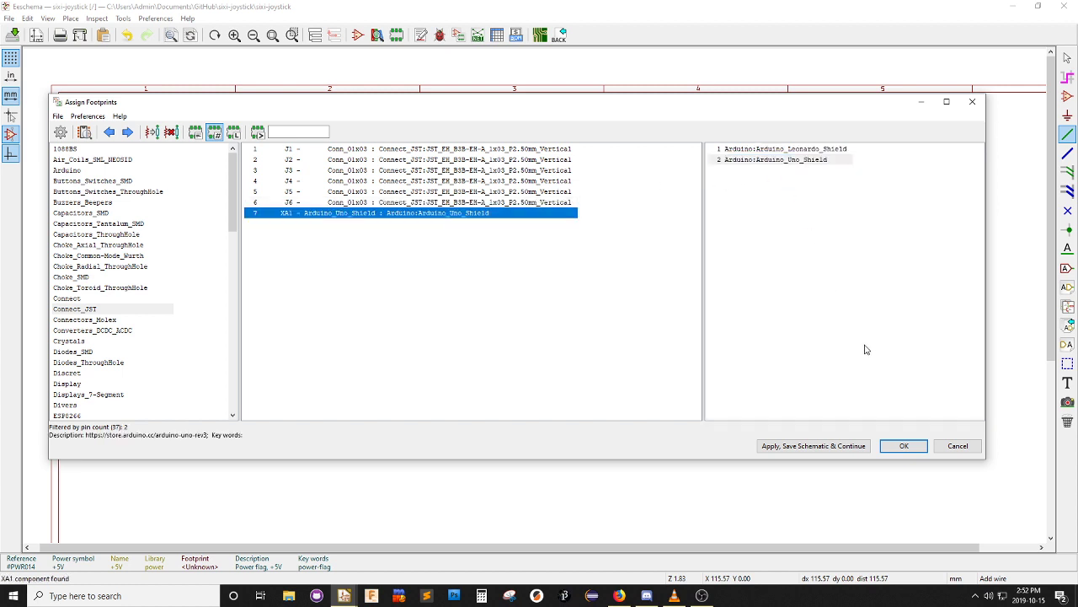
click(846, 449)
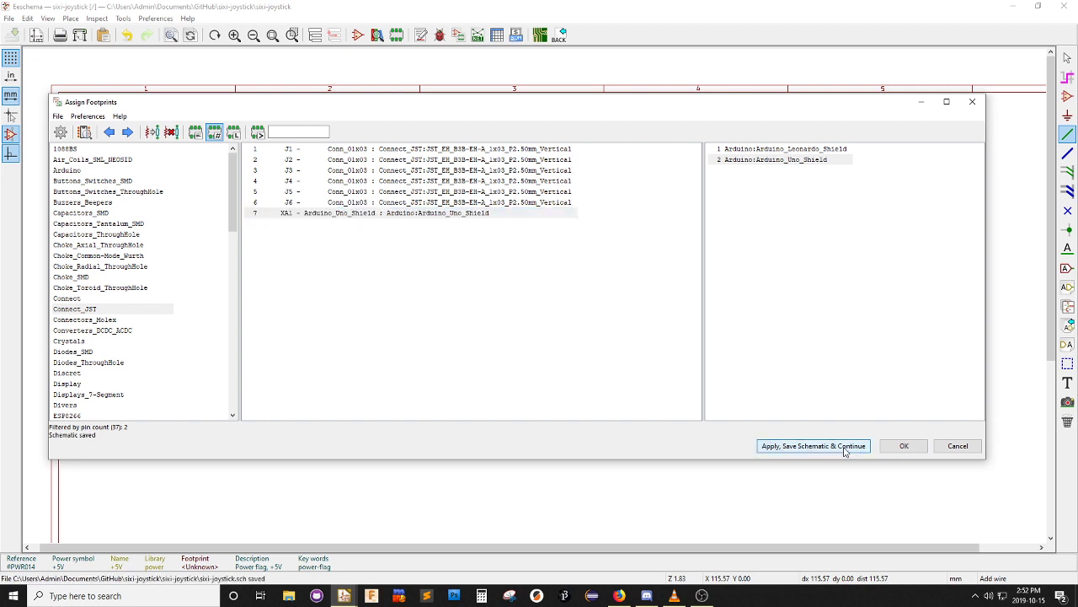
Close the footprint assignment, then generate the schematic's netlist in Pcbnew format and save it as sixi-joystick.net
click(904, 445)
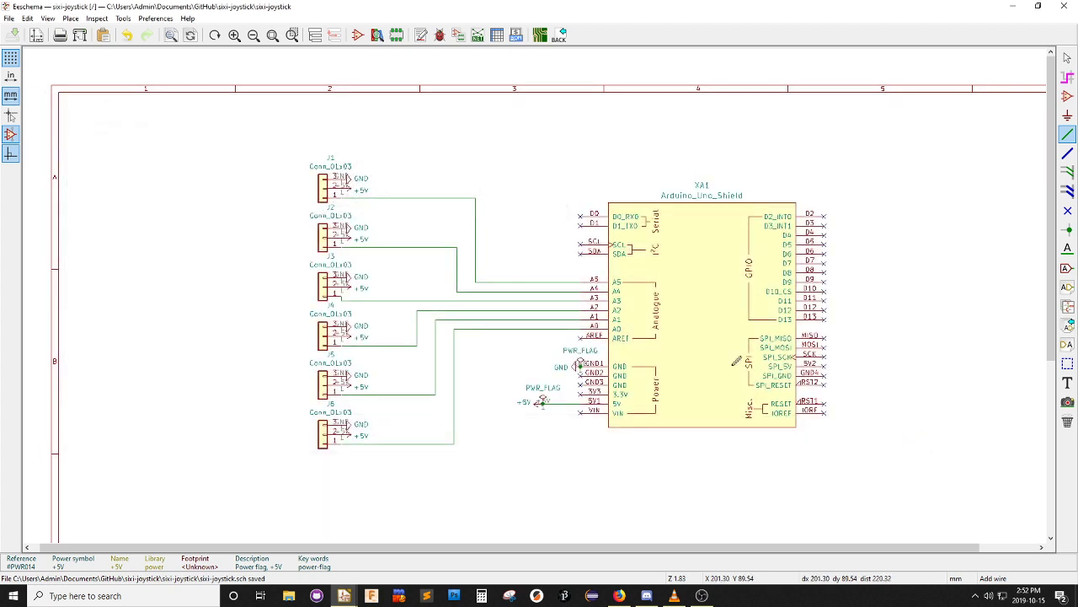
click(477, 35)
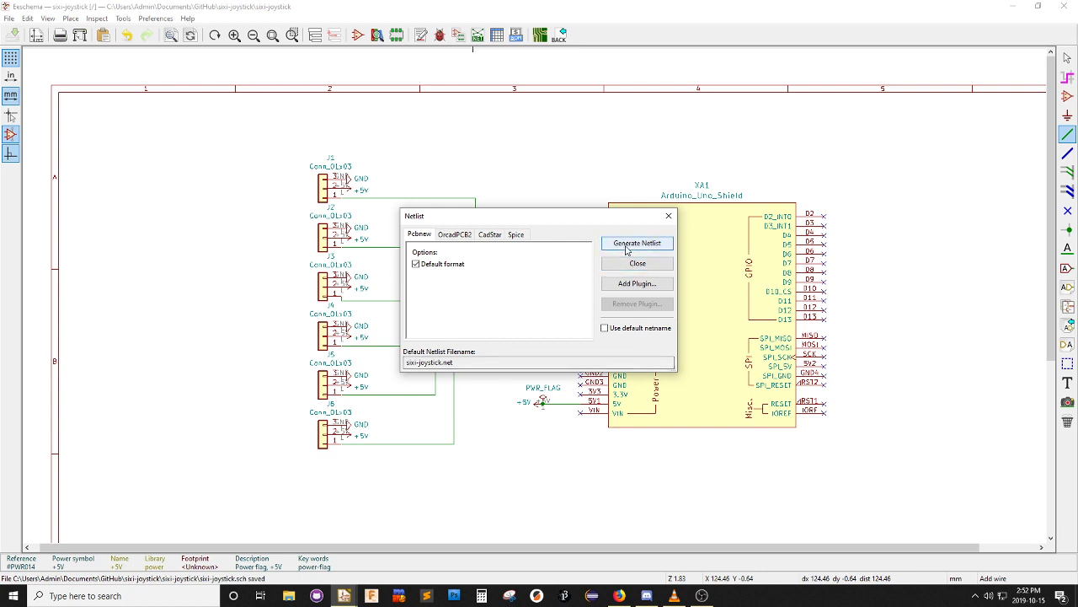
click(627, 249)
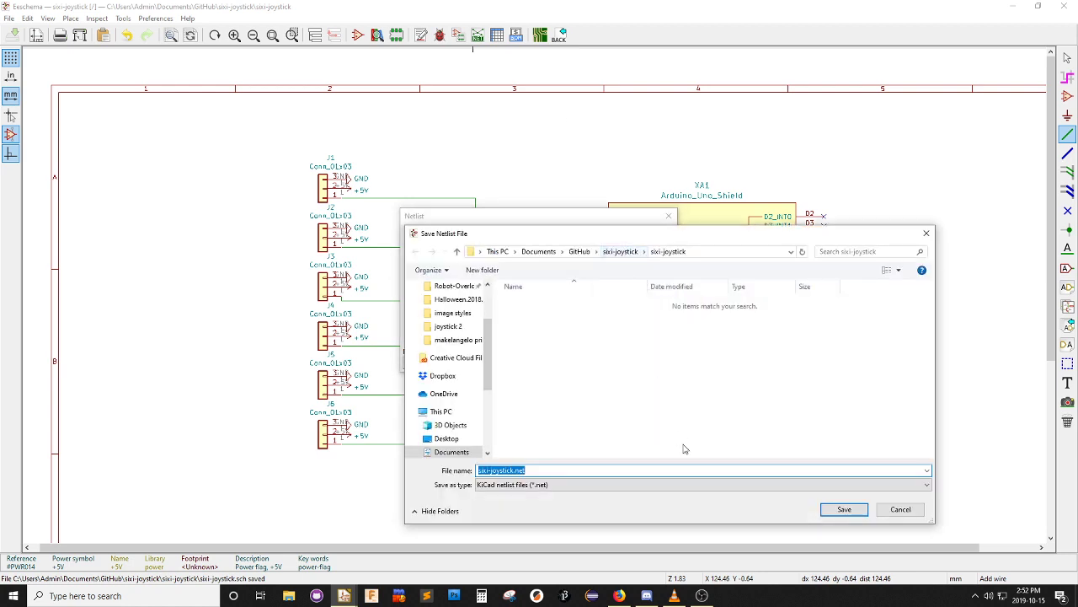
click(846, 512)
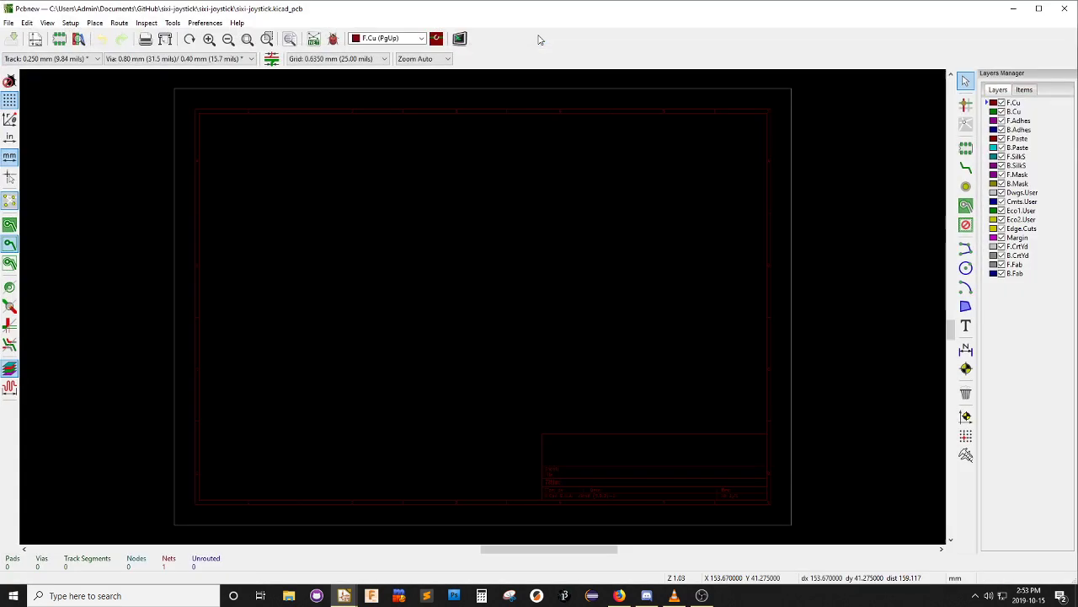
Read the sixi-joystick.net netlist into the PCB layout in Pcbnew and place the imported footprints inside the drawing sheet
scroll(654, 291, down, 1)
scroll(483, 312, up, 2)
scroll(484, 310, down, 3)
middle_drag(269, 346, 395, 344)
click(313, 38)
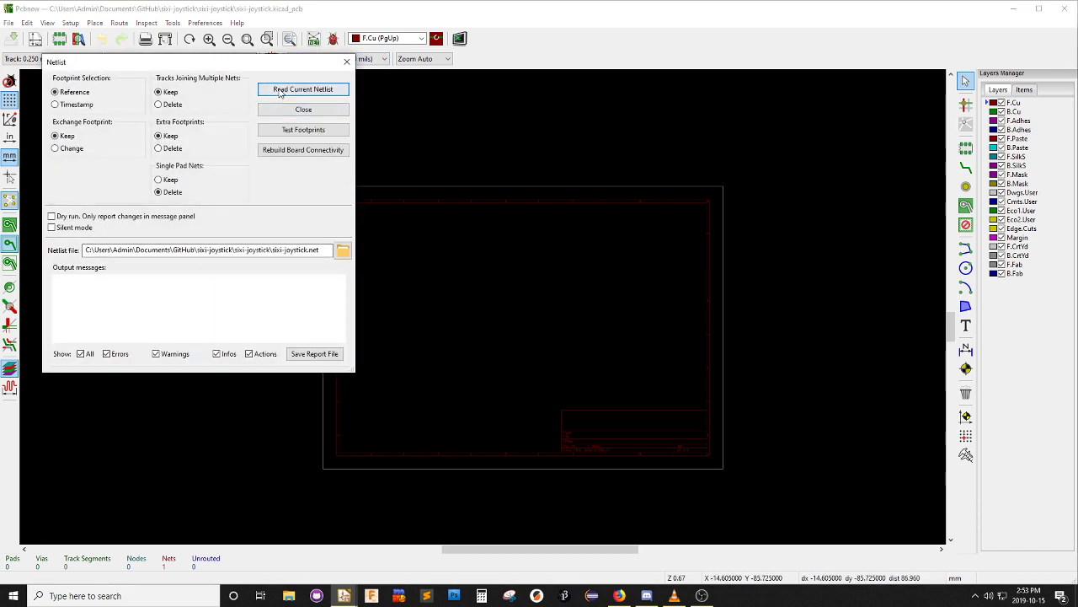
click(280, 91)
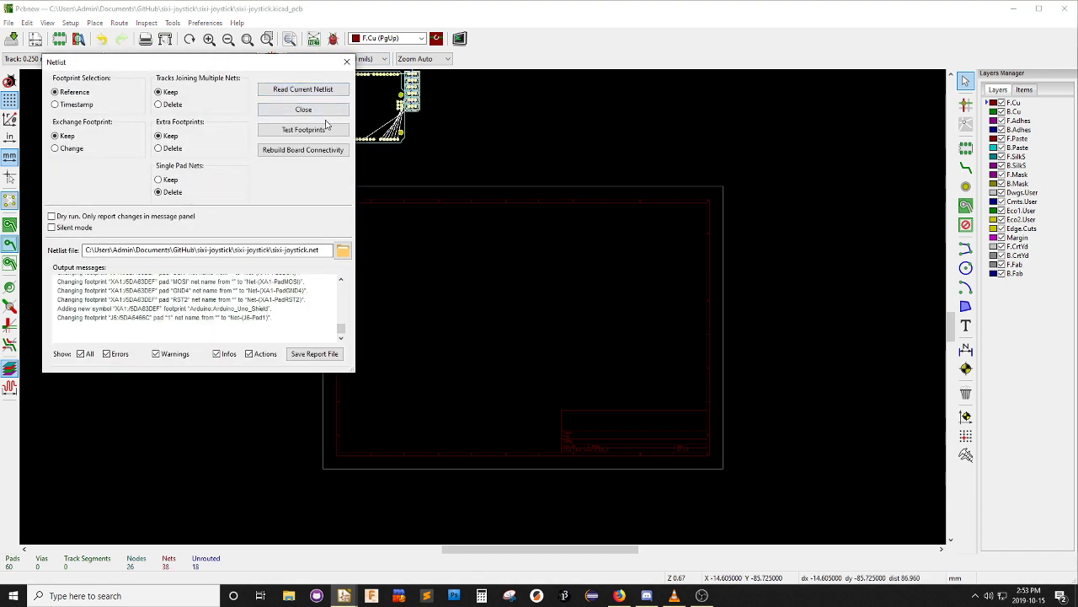
click(303, 109)
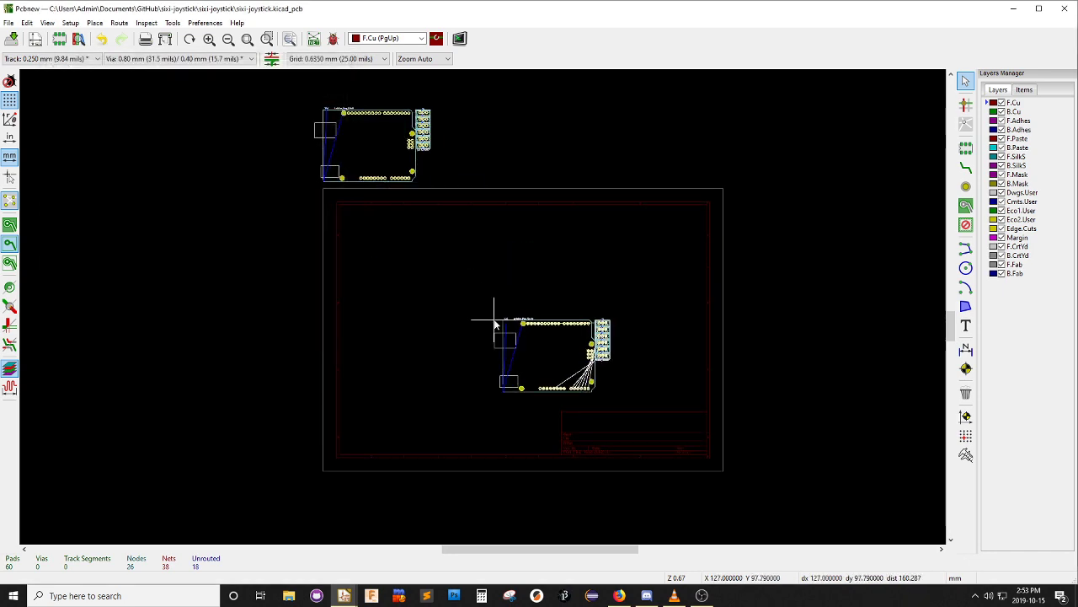
click(487, 284)
Examine the Arduino shield outline, the six connector footprints and the ratsnest lines between them
scroll(482, 307, up, 5)
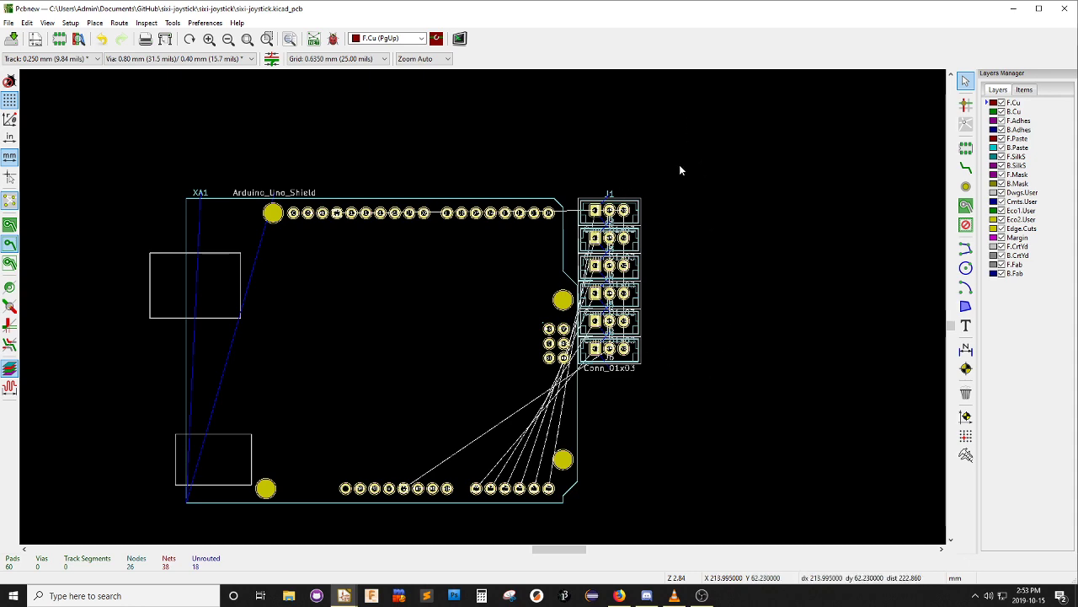
scroll(642, 204, down, 1)
scroll(460, 334, up, 2)
scroll(472, 320, down, 3)
scroll(483, 256, down, 3)
scroll(472, 303, up, 3)
scroll(486, 311, down, 2)
scroll(490, 144, down, 1)
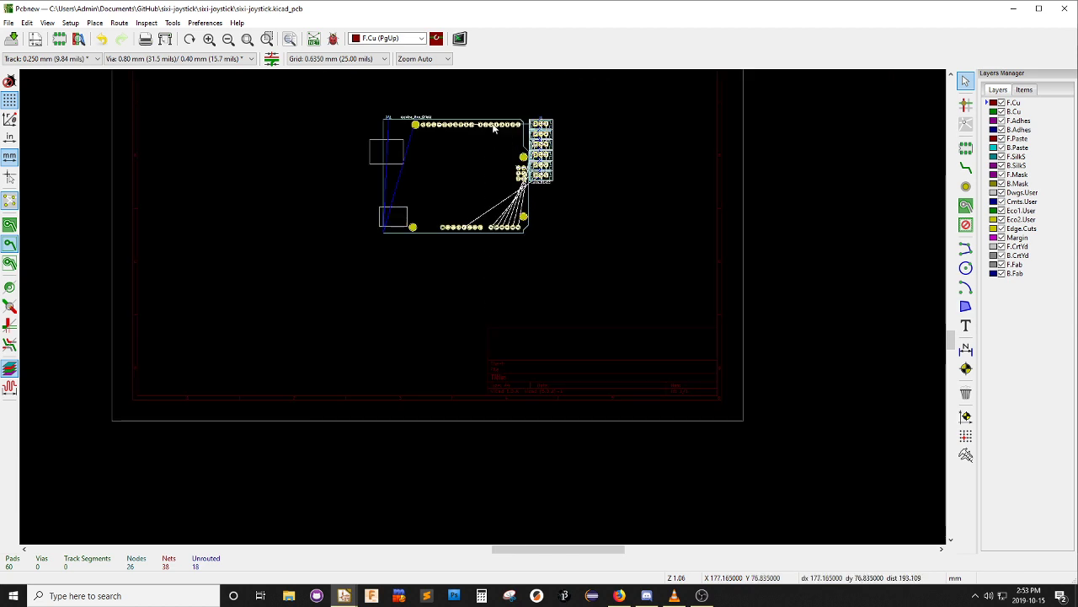
scroll(472, 337, up, 1)
scroll(470, 386, down, 1)
scroll(510, 314, up, 1)
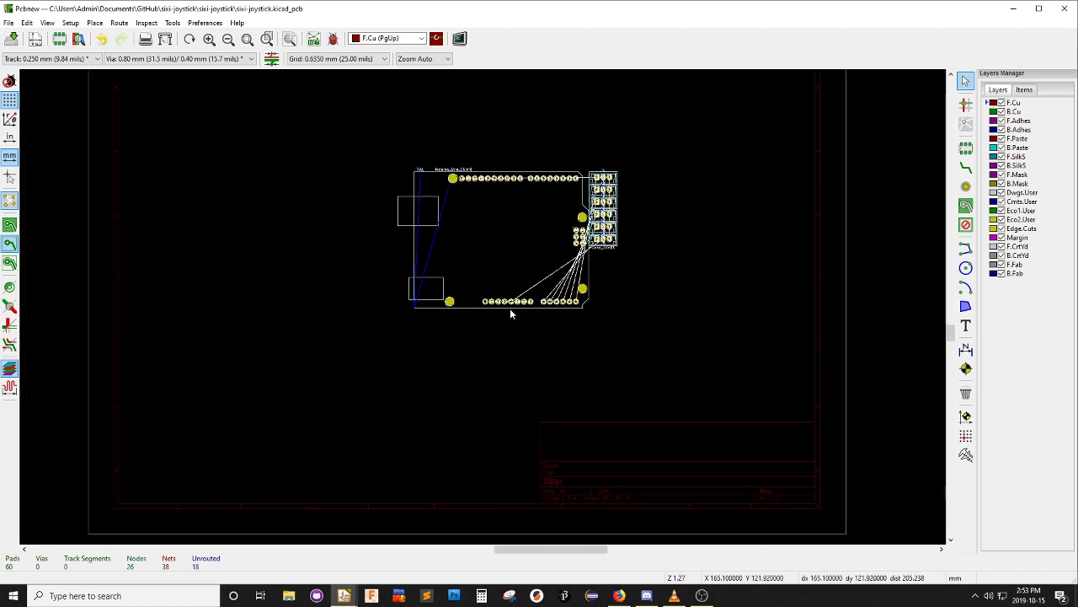
scroll(483, 312, up, 1)
scroll(484, 309, up, 1)
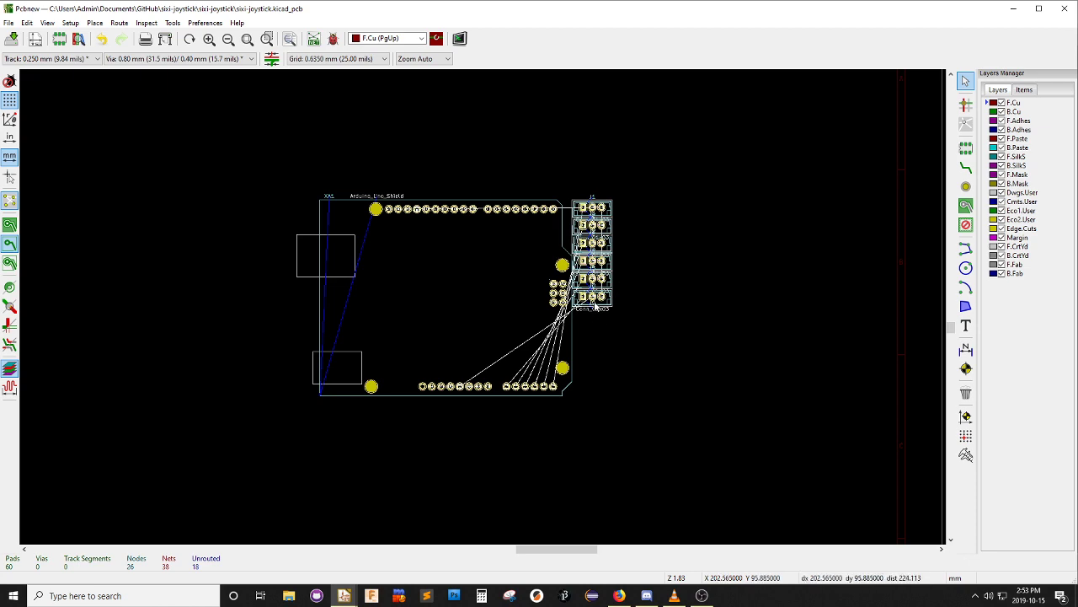
Rotate connector J6 to 90 degrees and place it just below the shield's lower edge, under the power header
key(ctrl+d)
click(597, 310)
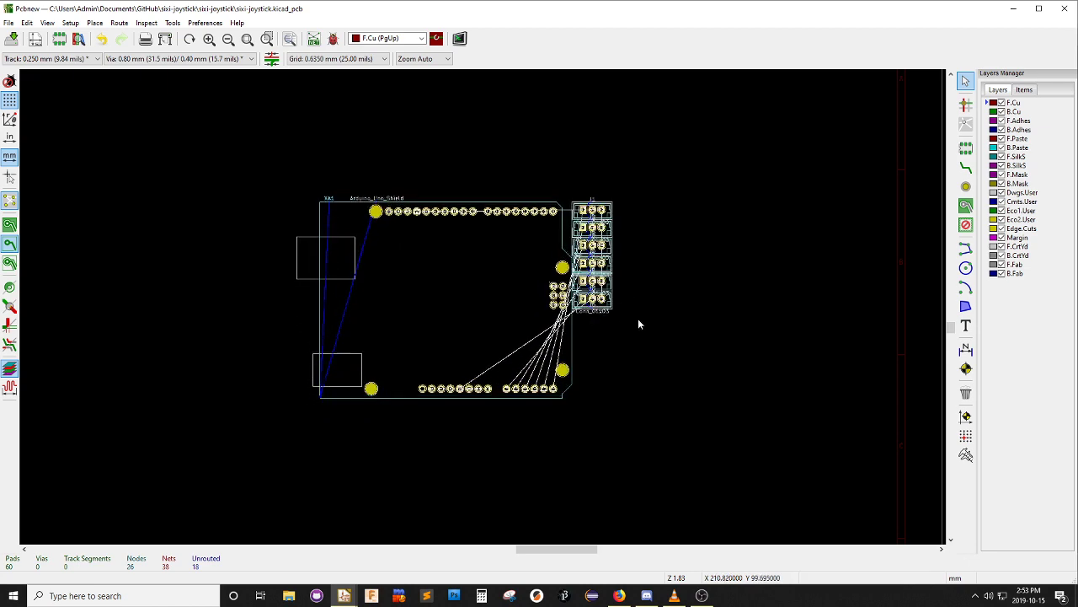
key(m)
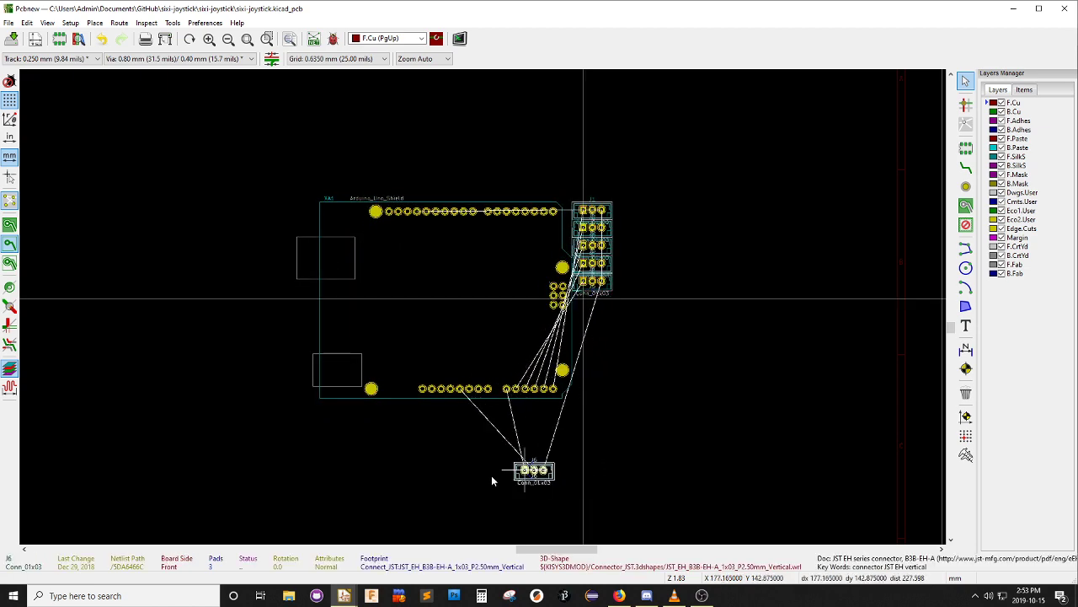
key(r)
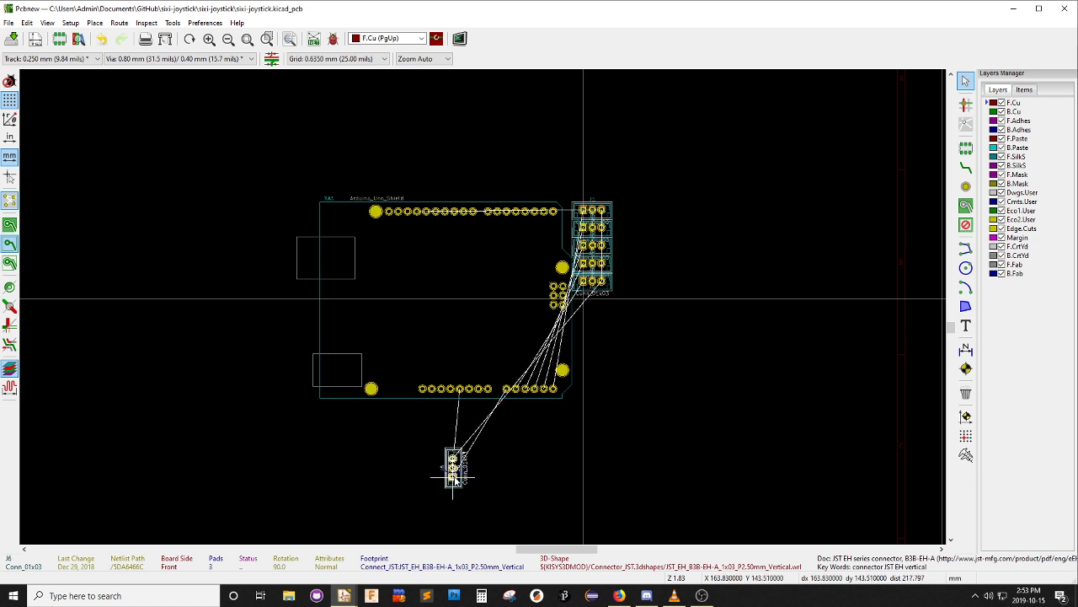
click(457, 444)
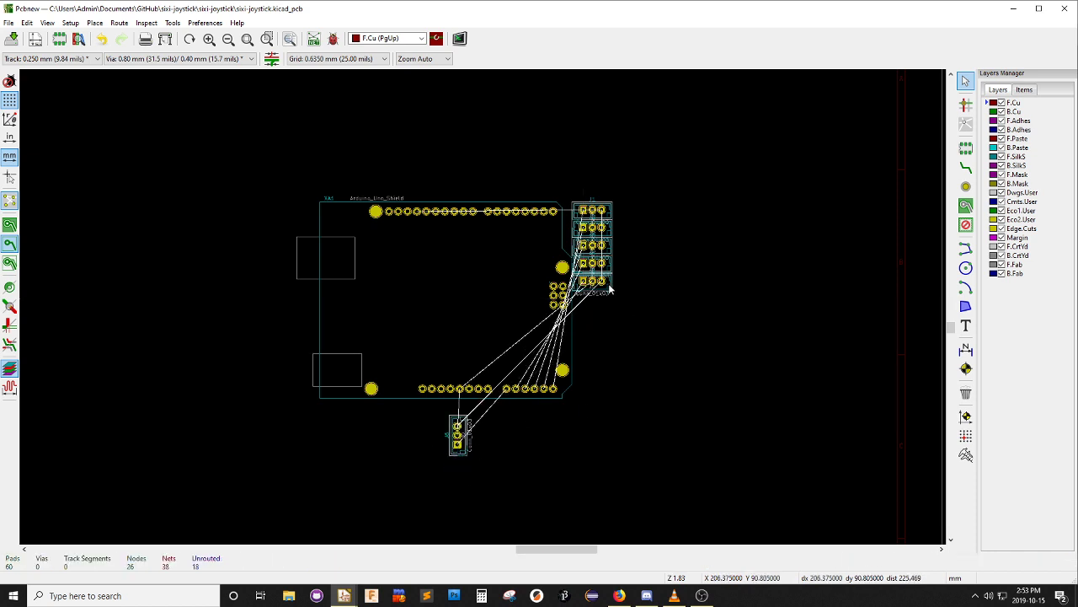
Rotate connector J5 to 90 degrees and place it directly to the right of J6
key(r)
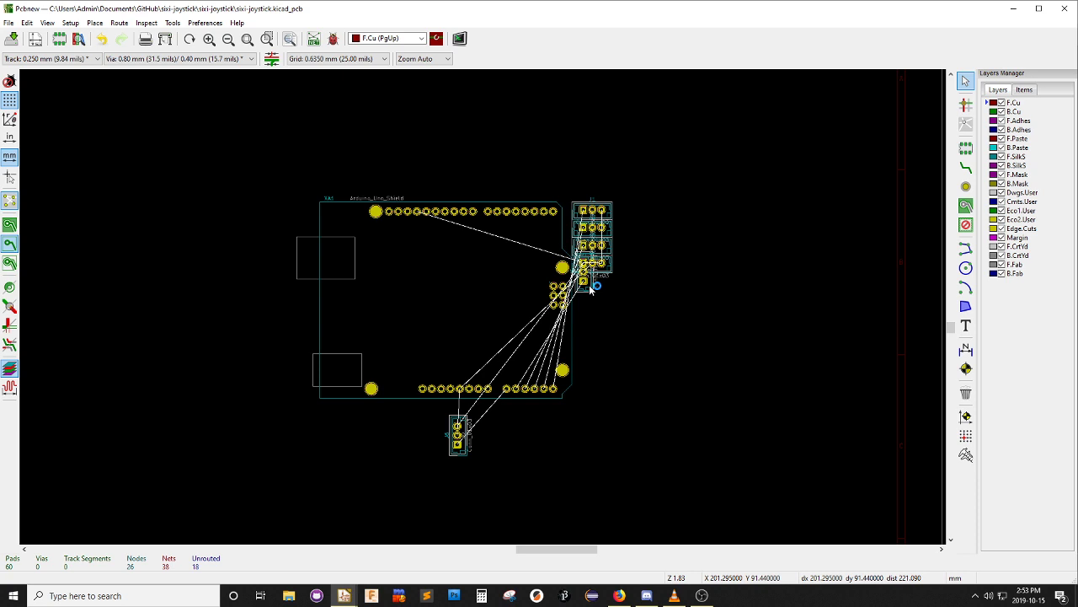
key(m)
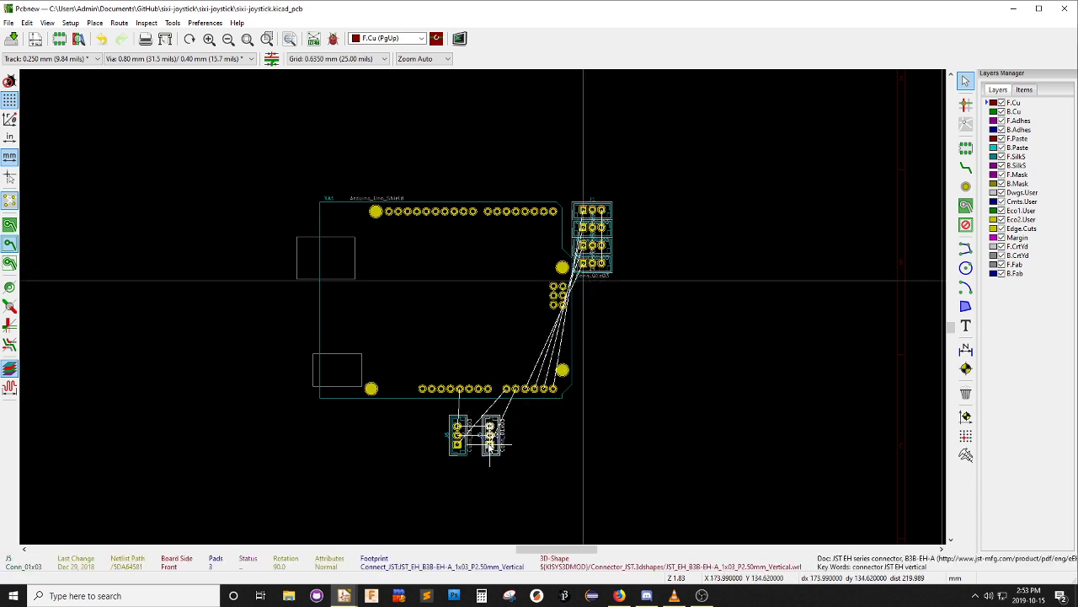
click(484, 447)
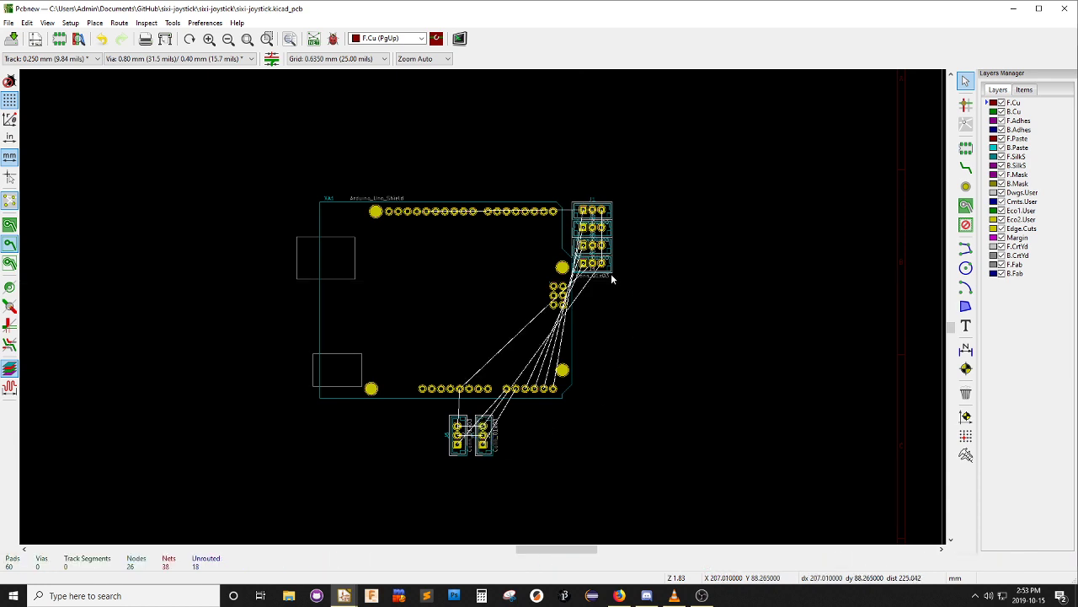
Rotate connector J4 to 90 degrees and place it right of J5, adjusting its position to line up with the row
click(611, 272)
key(m)
key(r)
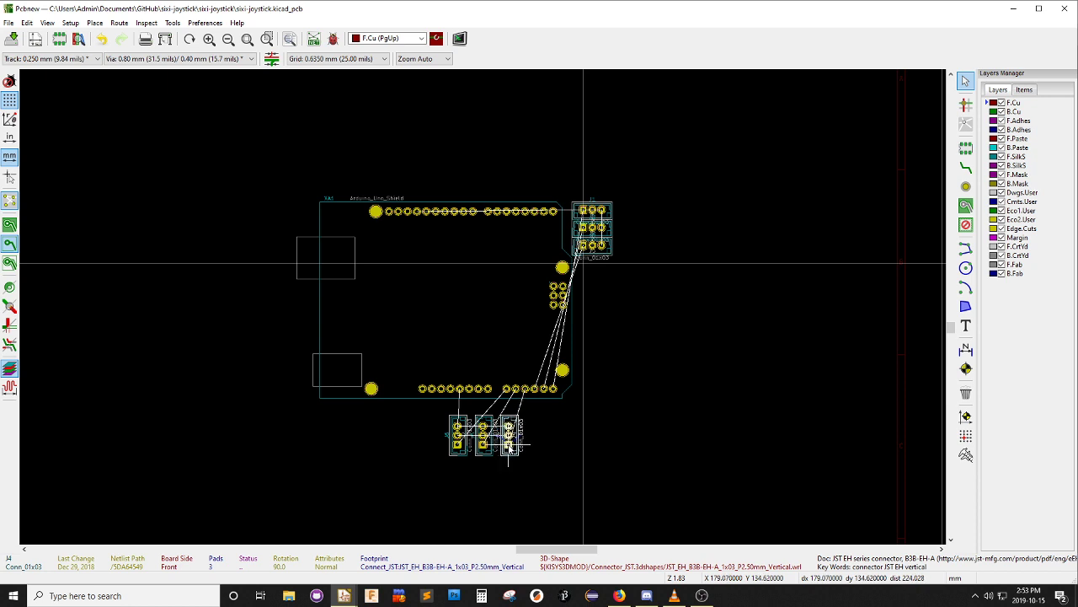
click(507, 444)
key(m)
click(508, 447)
key(m)
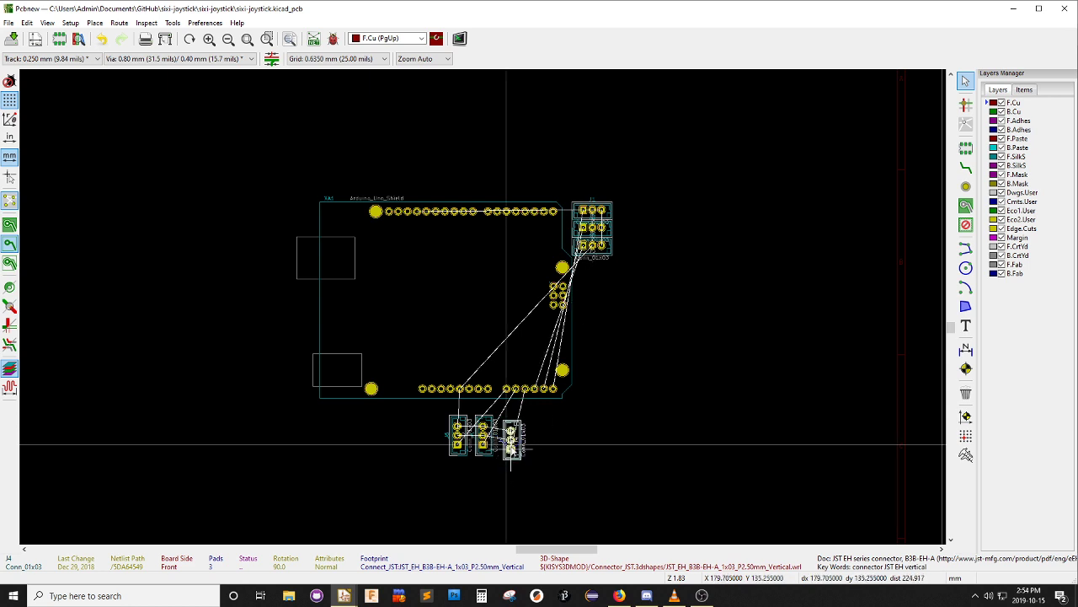
click(509, 446)
Rotate connectors J3 and J2 to 90 degrees and place them side by side to the right of J4
click(627, 282)
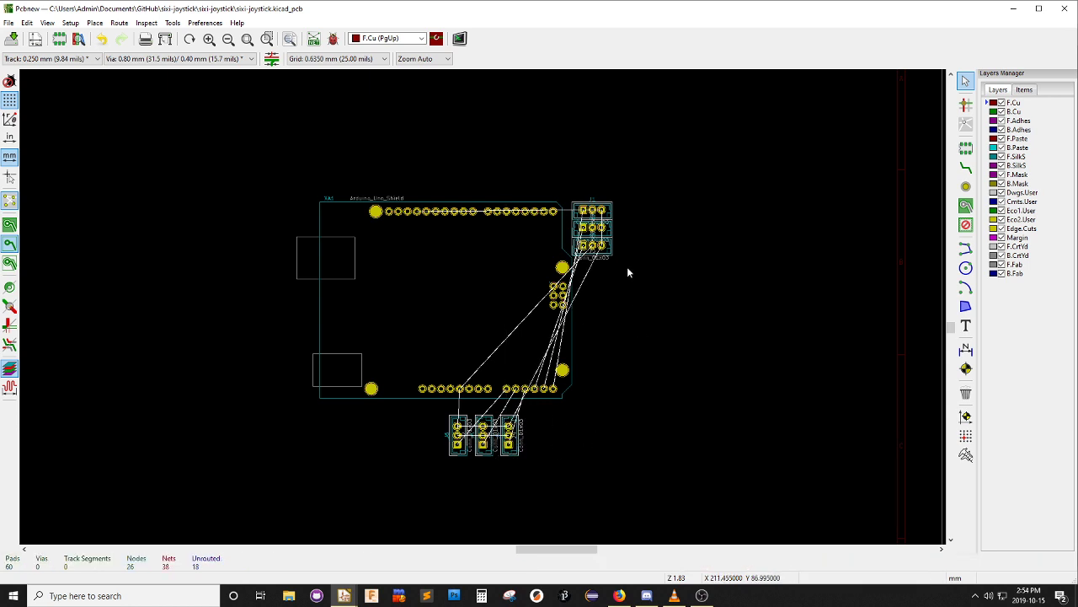
key(m)
key(r)
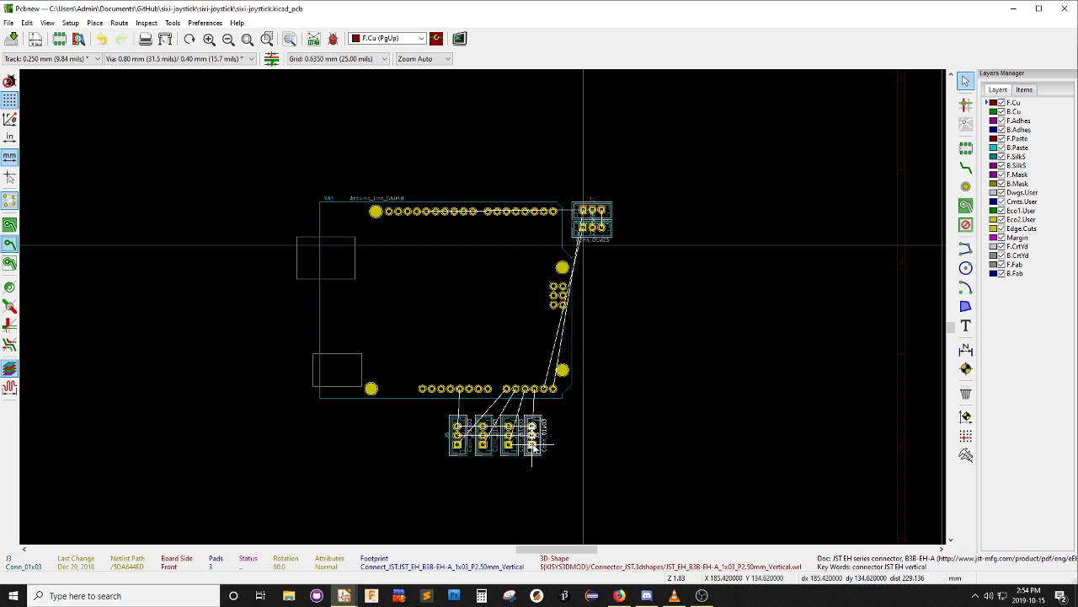
click(534, 448)
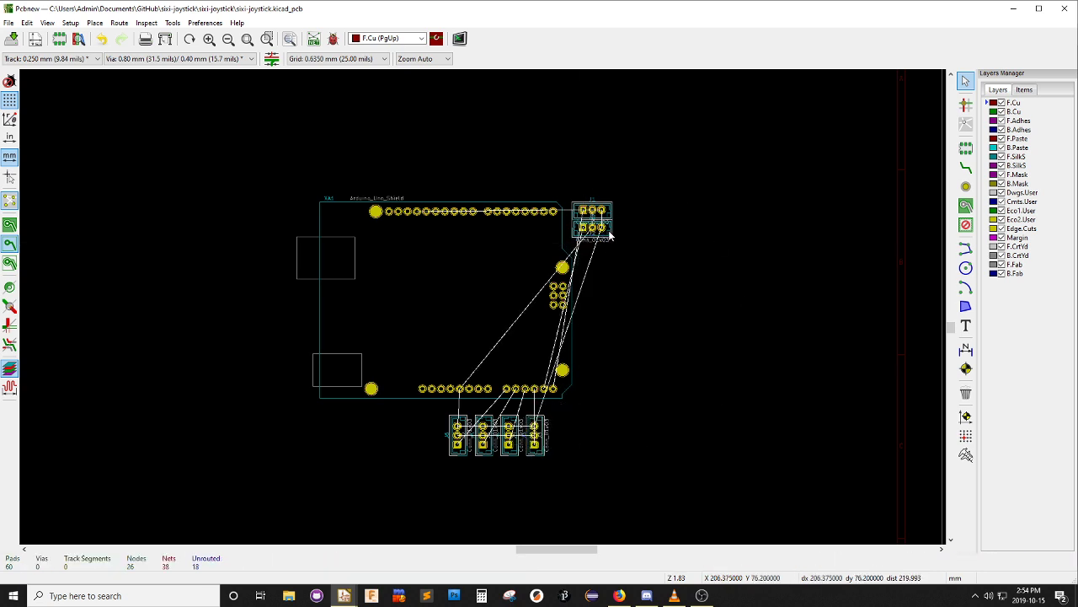
key(m)
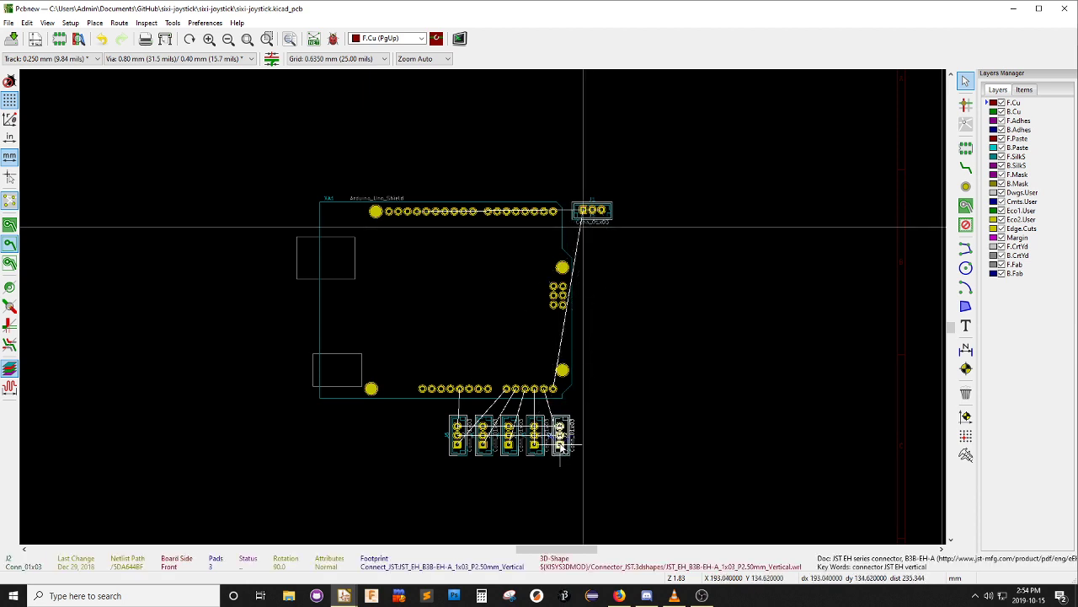
click(560, 447)
Rotate connector J1 to 270 degrees and place it at the right end of the connector row
click(600, 219)
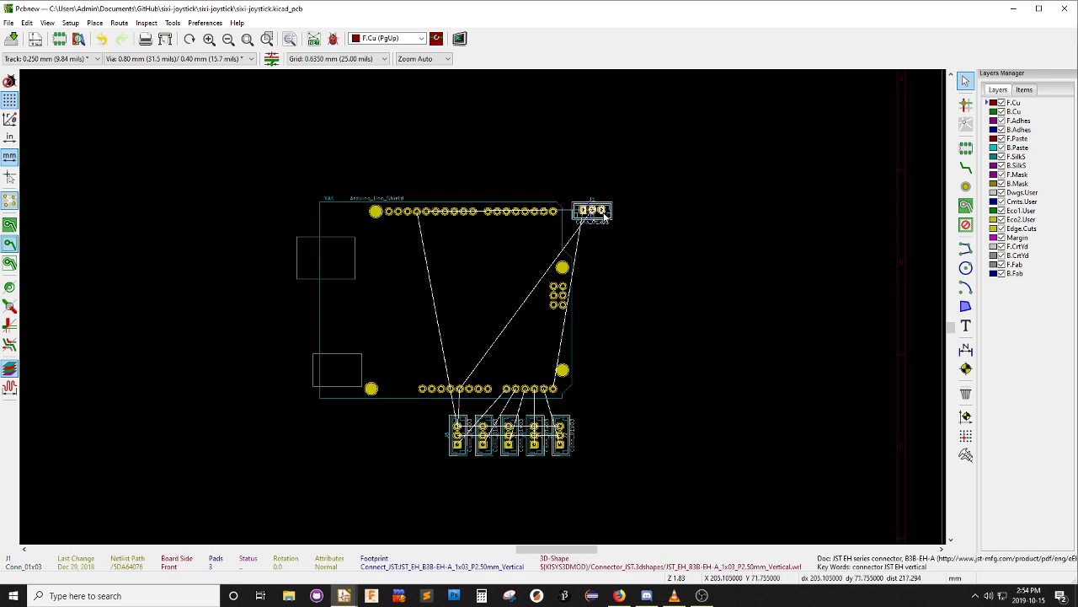
key(m)
key(r)
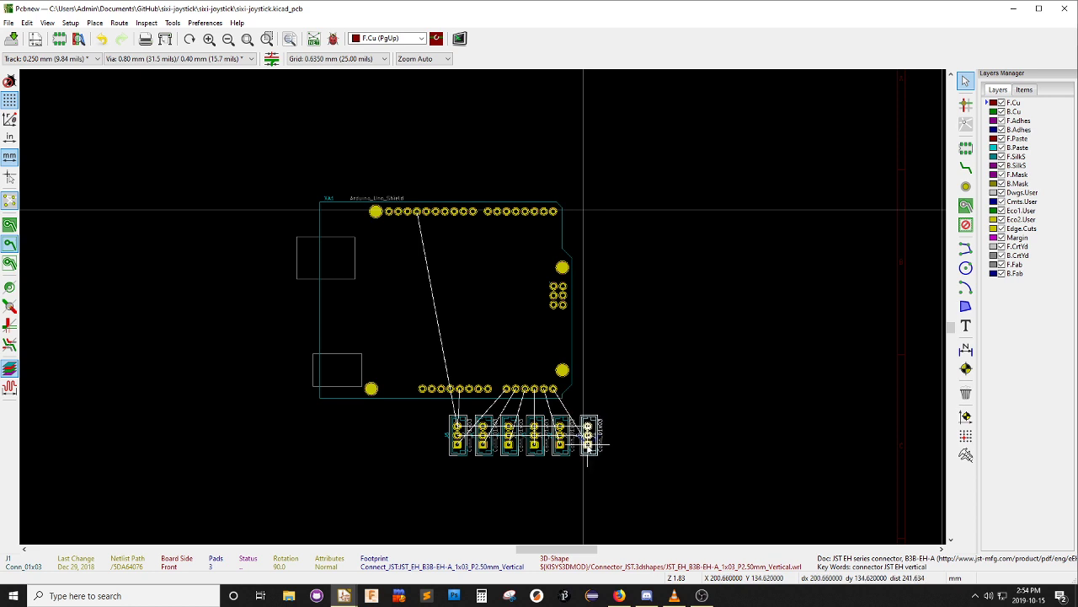
key(r)
key(r)
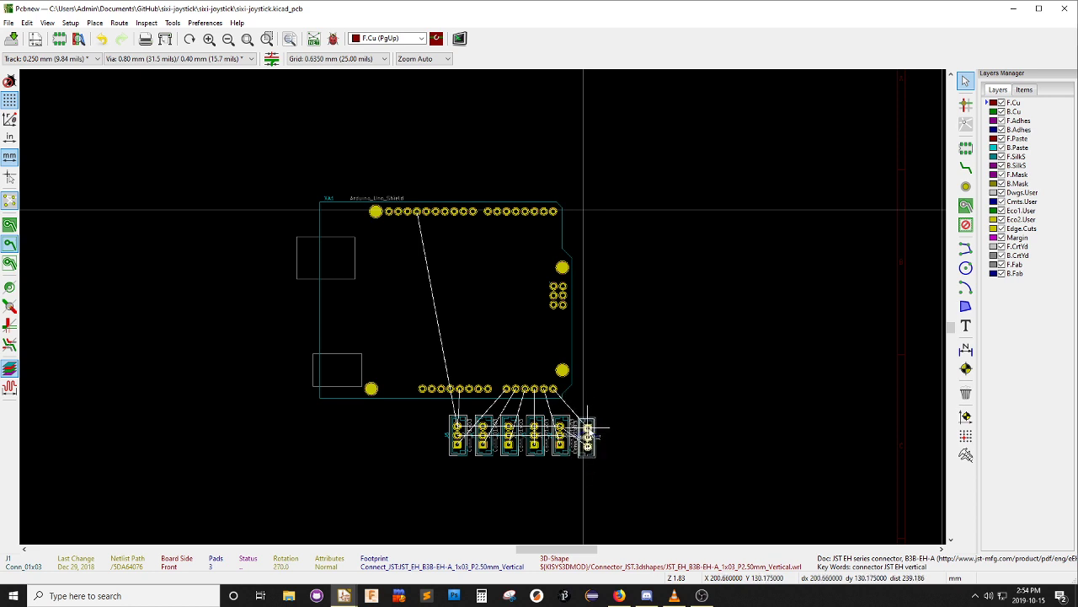
click(588, 434)
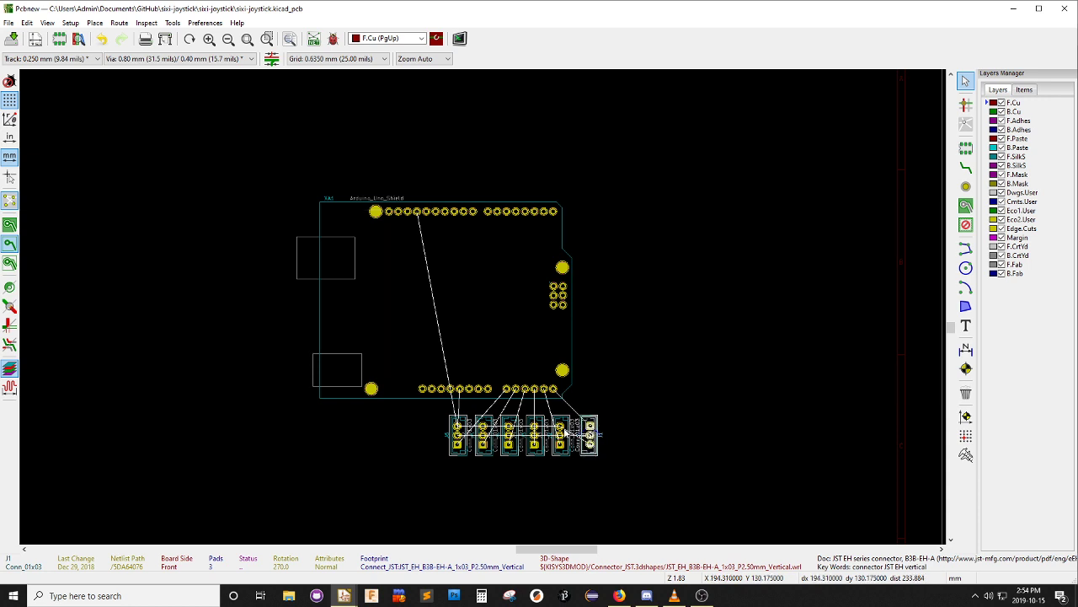
key(r)
key(r)
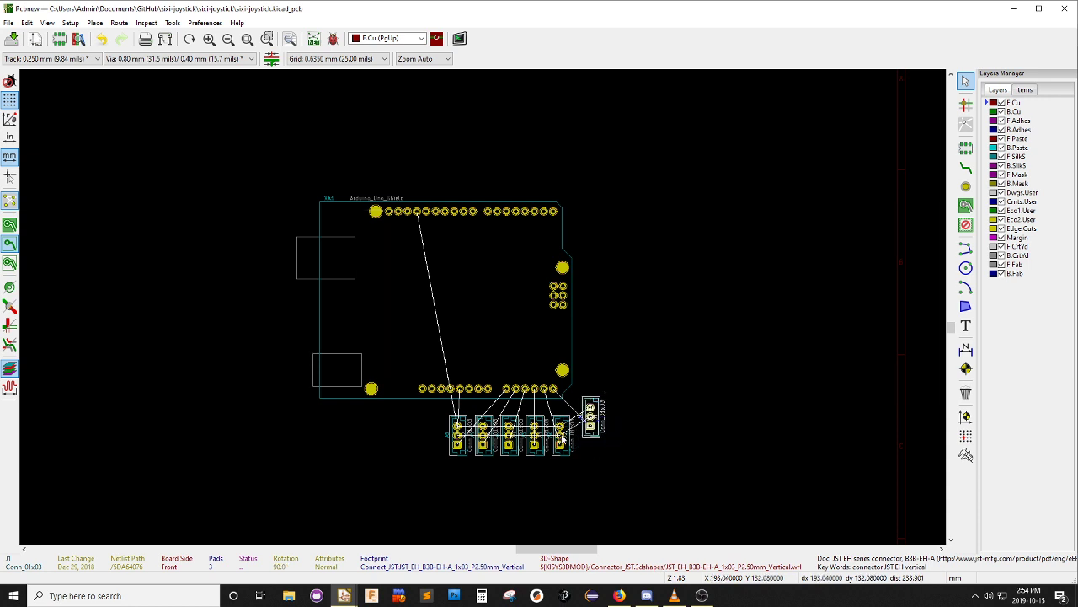
key(r)
key(r)
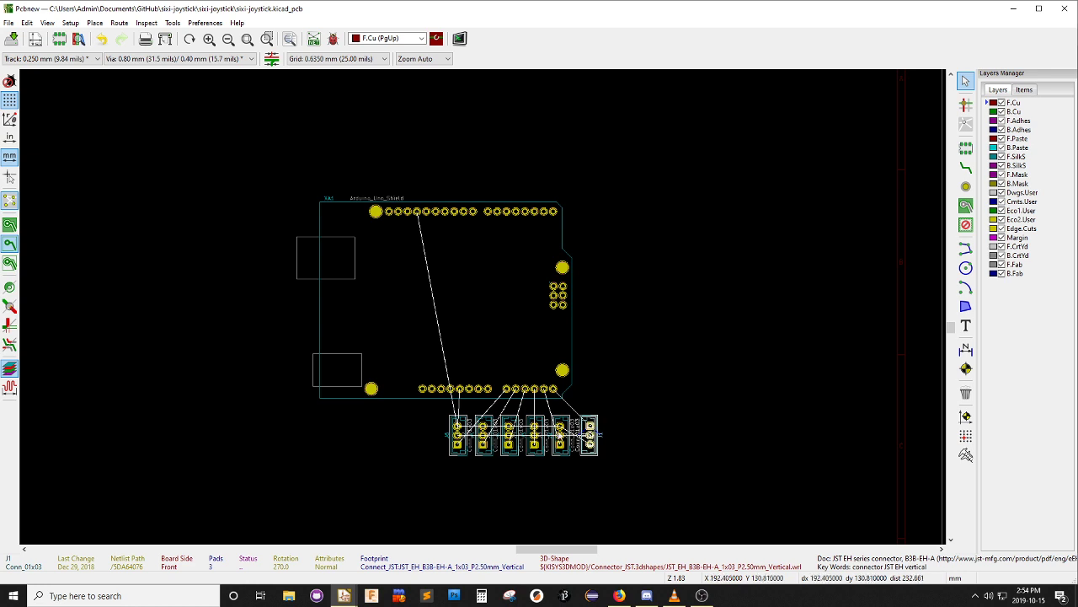
Turn connectors J2 and J3 to 270 degrees and realign them in the row beside J1
click(562, 436)
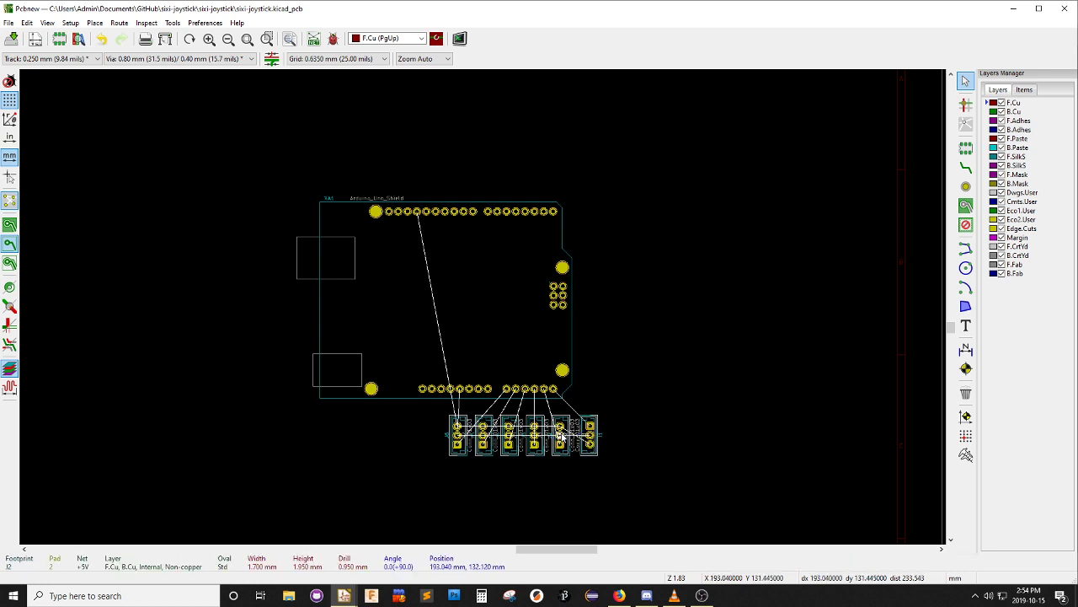
key(m)
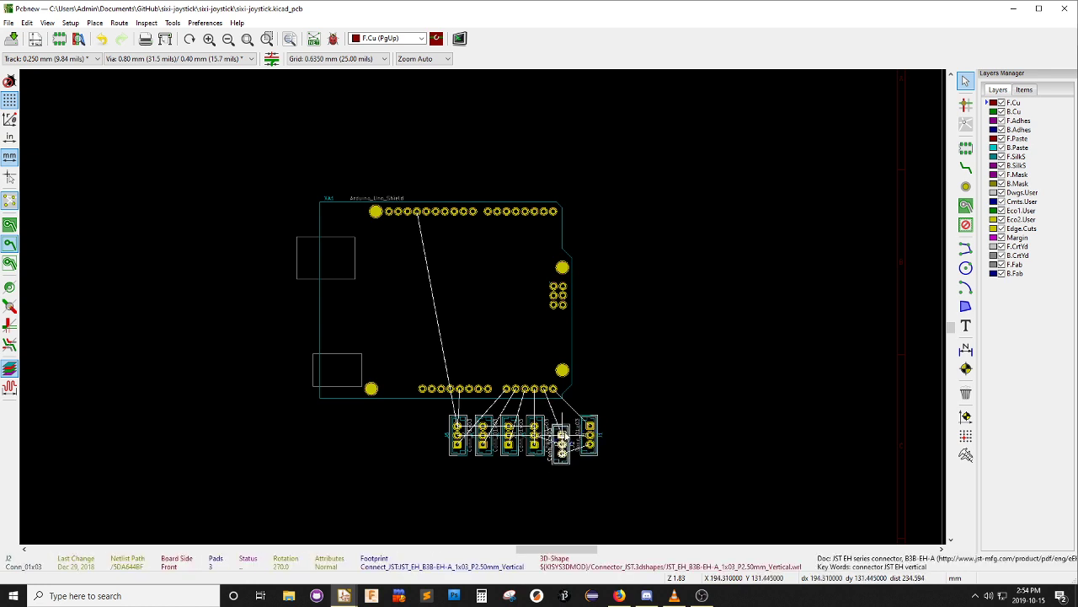
click(566, 434)
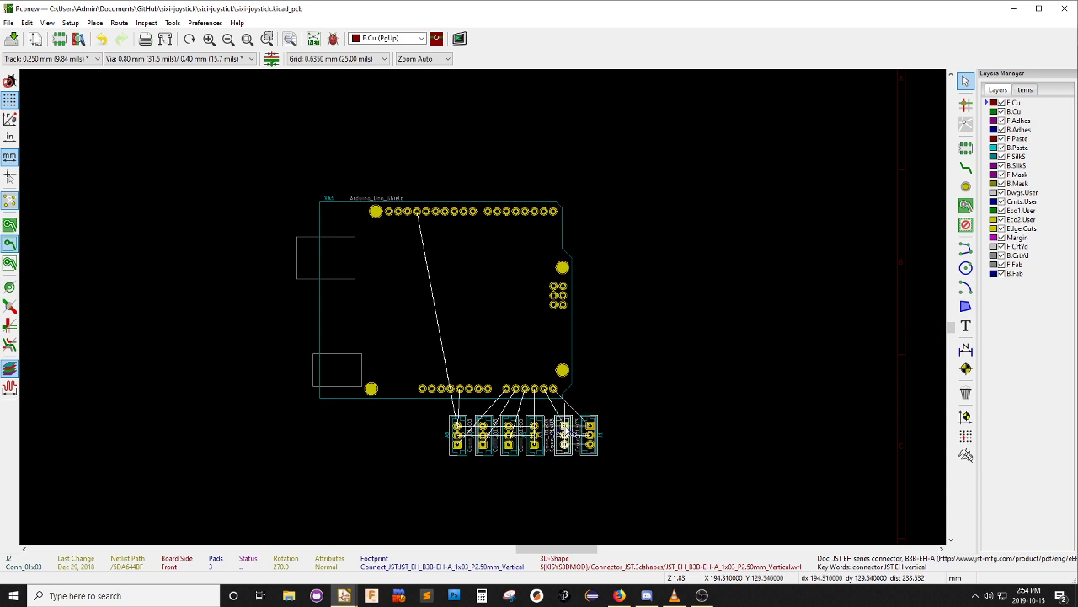
click(536, 434)
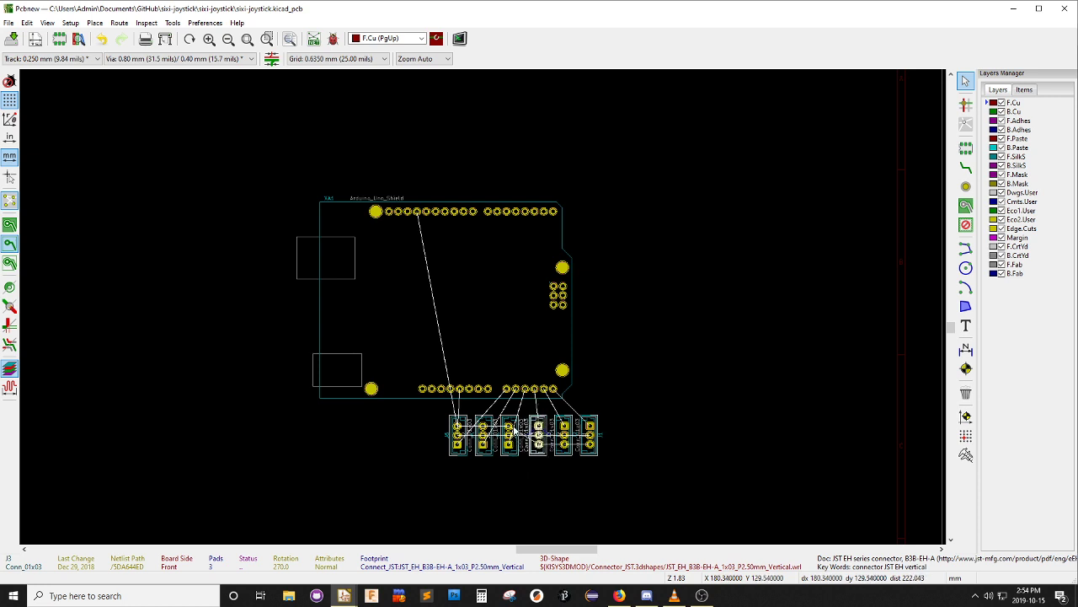
Turn connector J4 to 270 degrees and realign it in the row beside J3
click(510, 431)
key(r)
key(r)
key(r)
key(r)
key(r)
key(r)
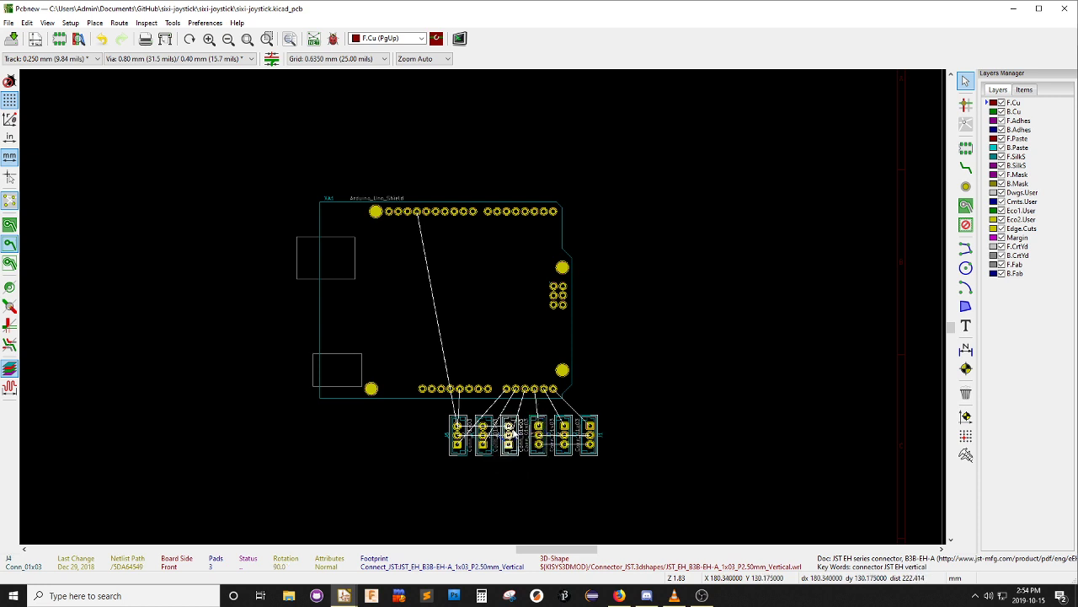
drag(509, 445, 512, 432)
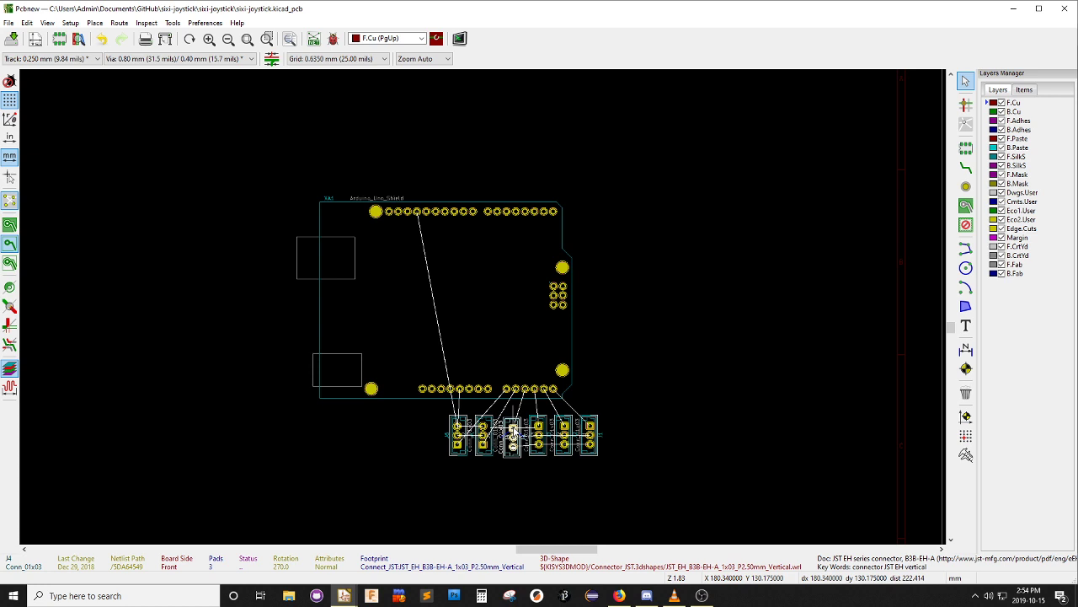
Turn connector J5 to 270 degrees and realign it in the row beside J4
click(482, 428)
key(r)
key(r)
key(r)
key(r)
key(r)
key(r)
drag(486, 447, 487, 433)
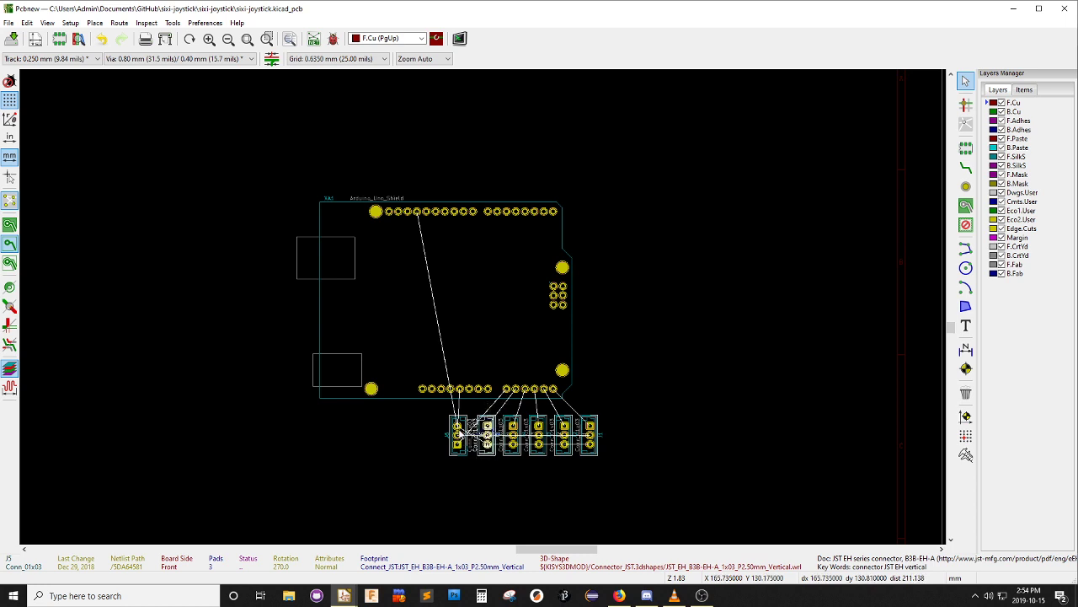
Turn connector J6 to 270 degrees, realign it beside J5, and save the board
click(461, 433)
key(r)
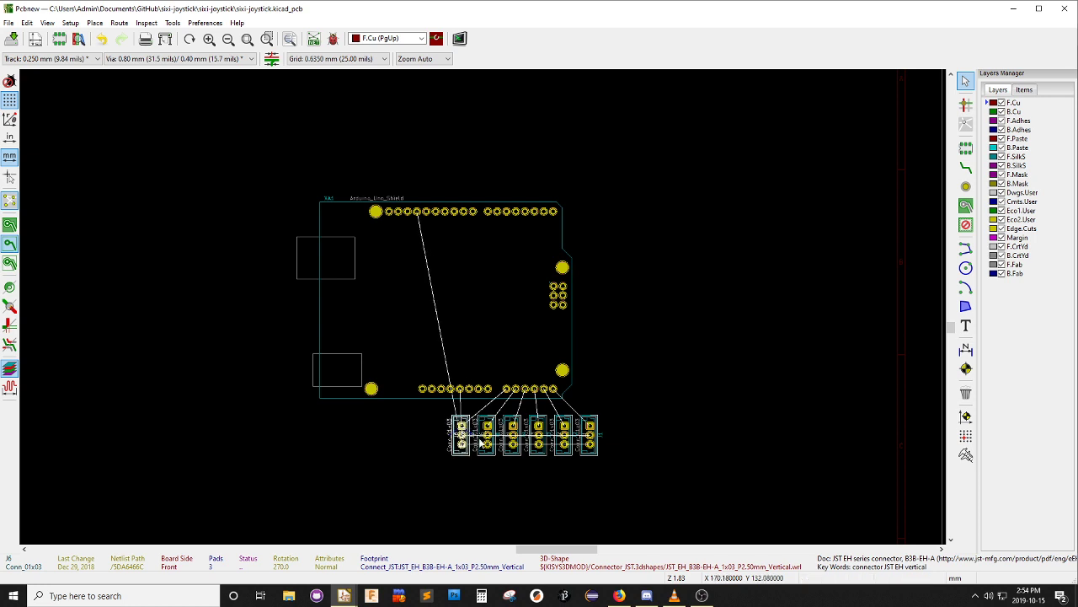
click(636, 396)
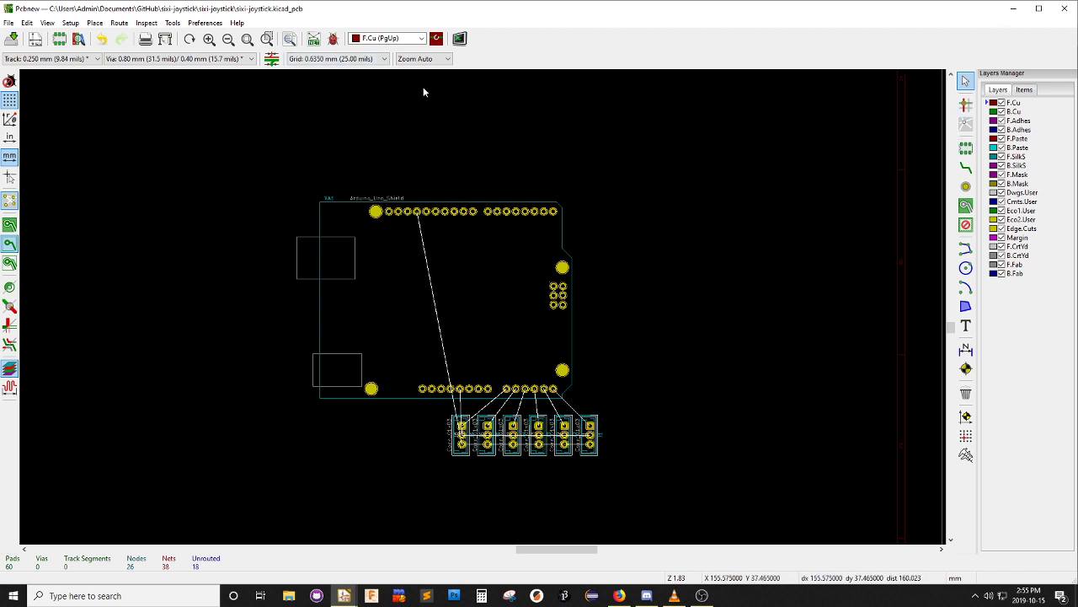
key(ctrl+s)
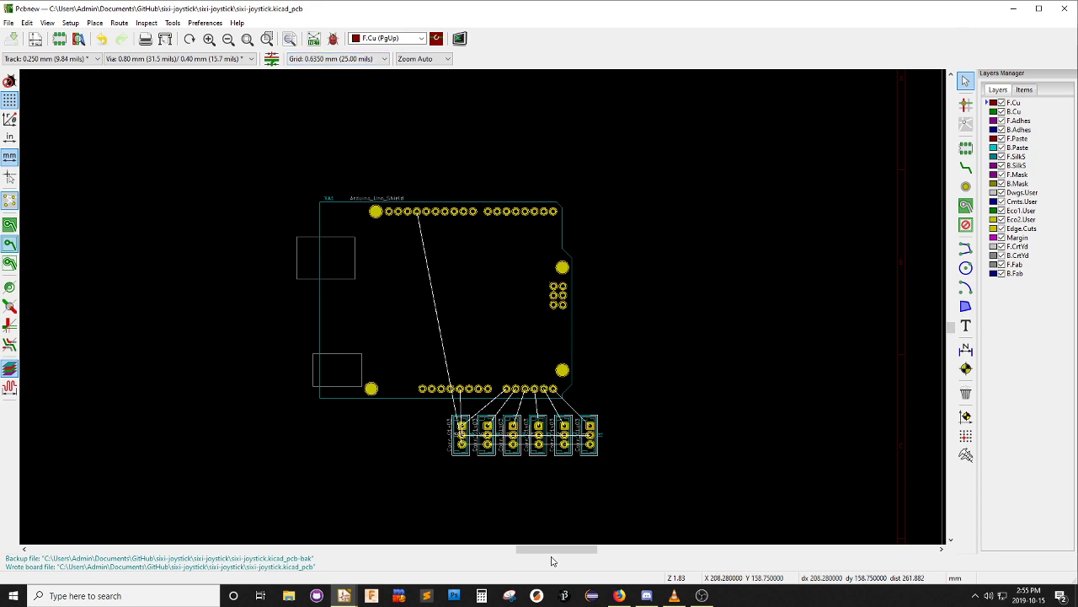
In the Eeschema schematic, move the GND symbol and its PWR_FLAG from GND1 to GND2 and put the no-connect mark on GND1
click(344, 596)
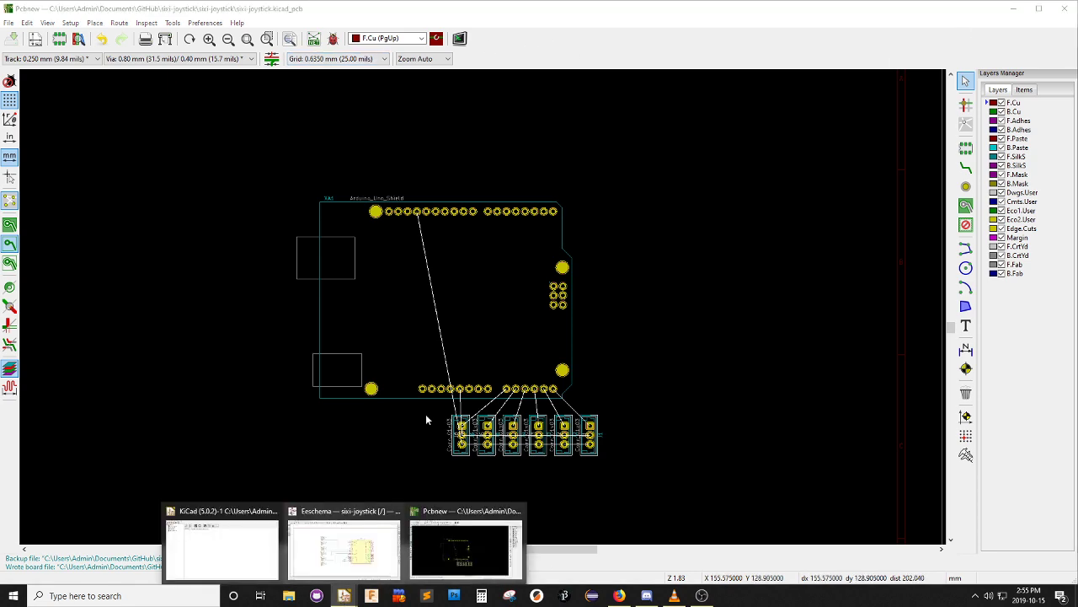
click(333, 538)
scroll(573, 396, up, 3)
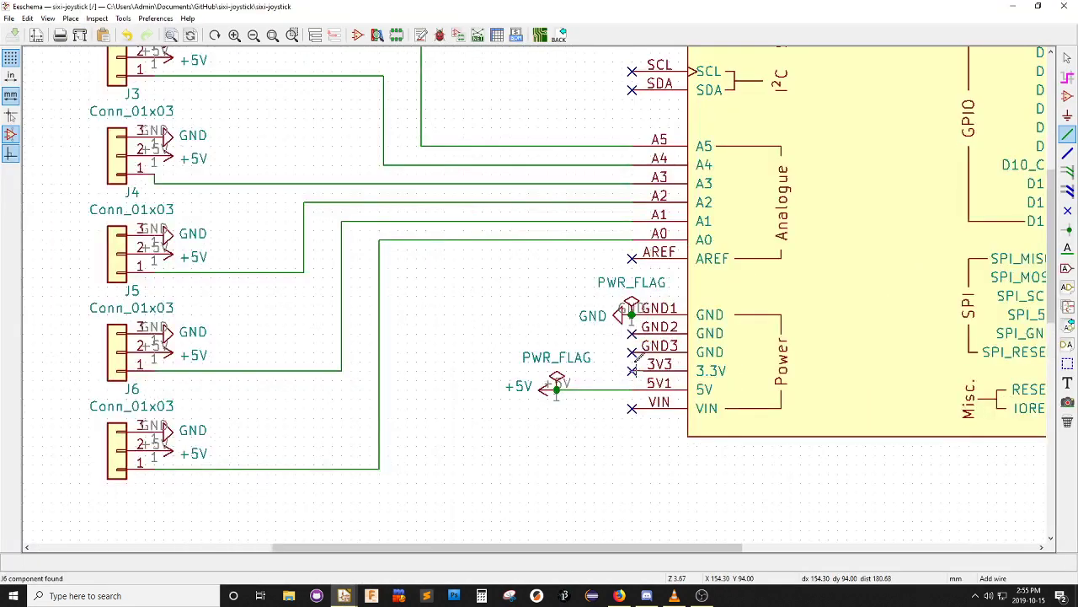
scroll(658, 337, down, 2)
scroll(661, 334, up, 2)
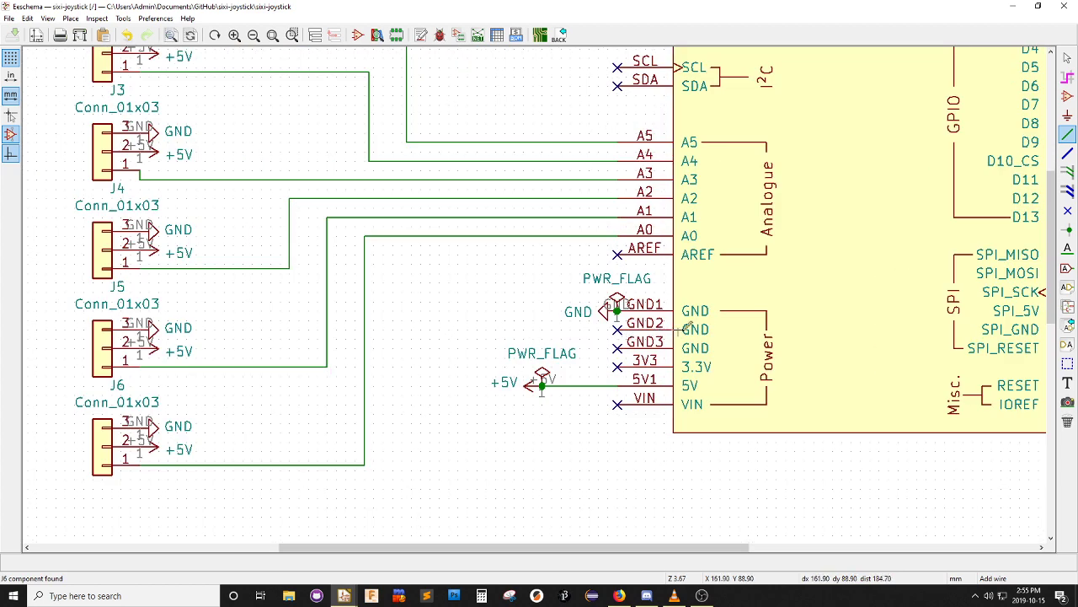
key(Escape)
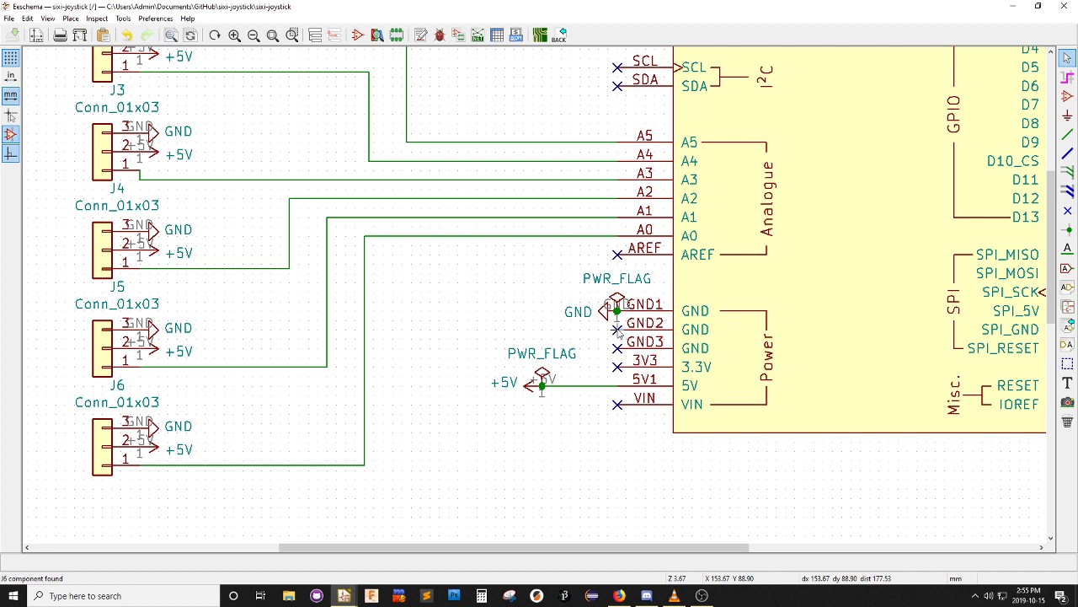
drag(617, 329, 556, 329)
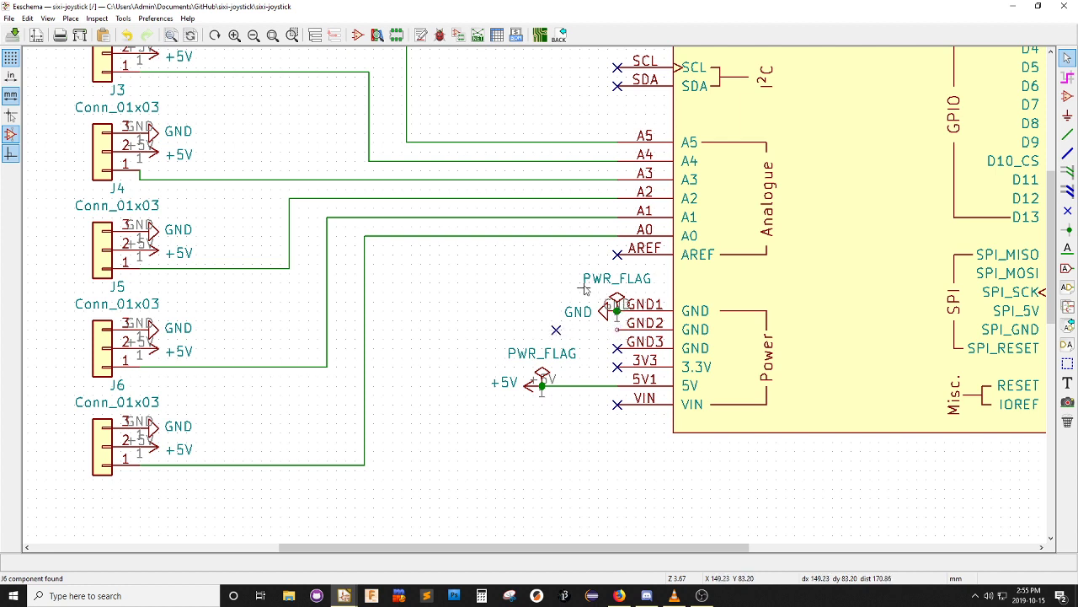
drag(575, 289, 619, 325)
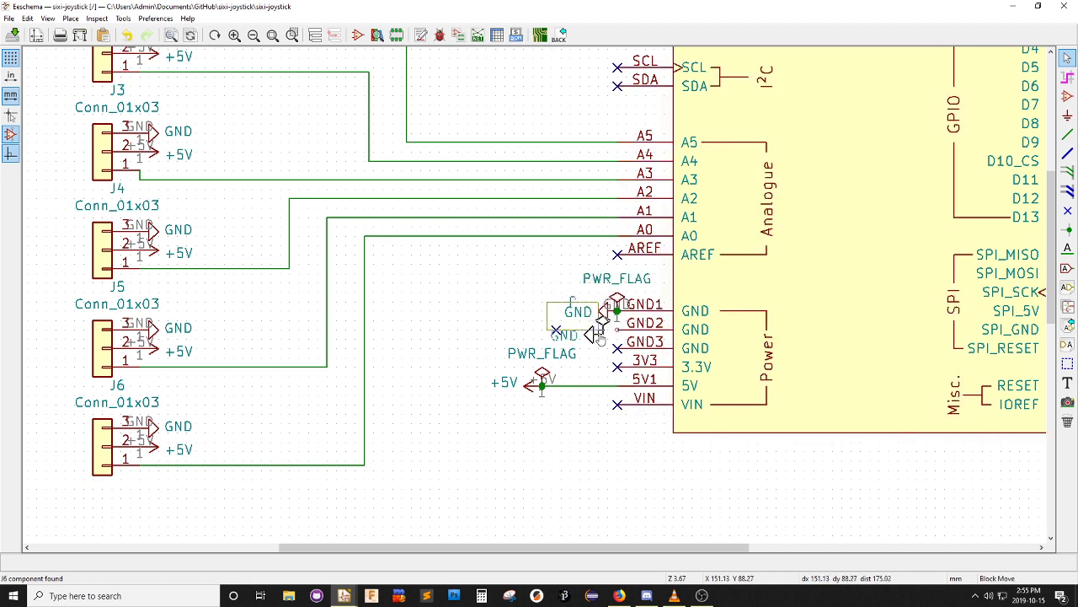
click(614, 330)
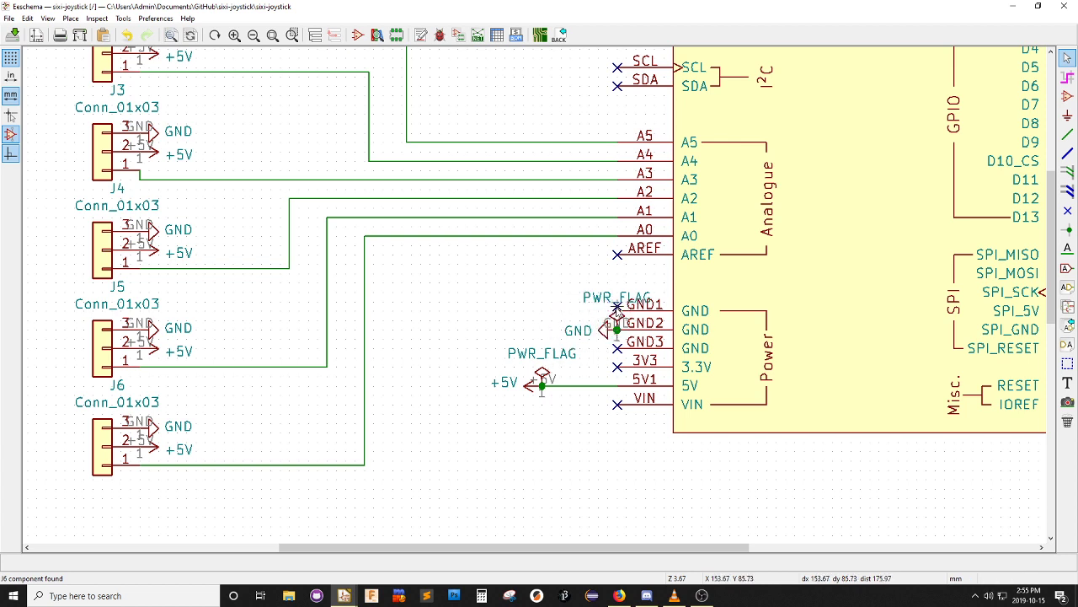
Regenerate the schematic's netlist in Pcbnew's default format
click(458, 35)
click(637, 244)
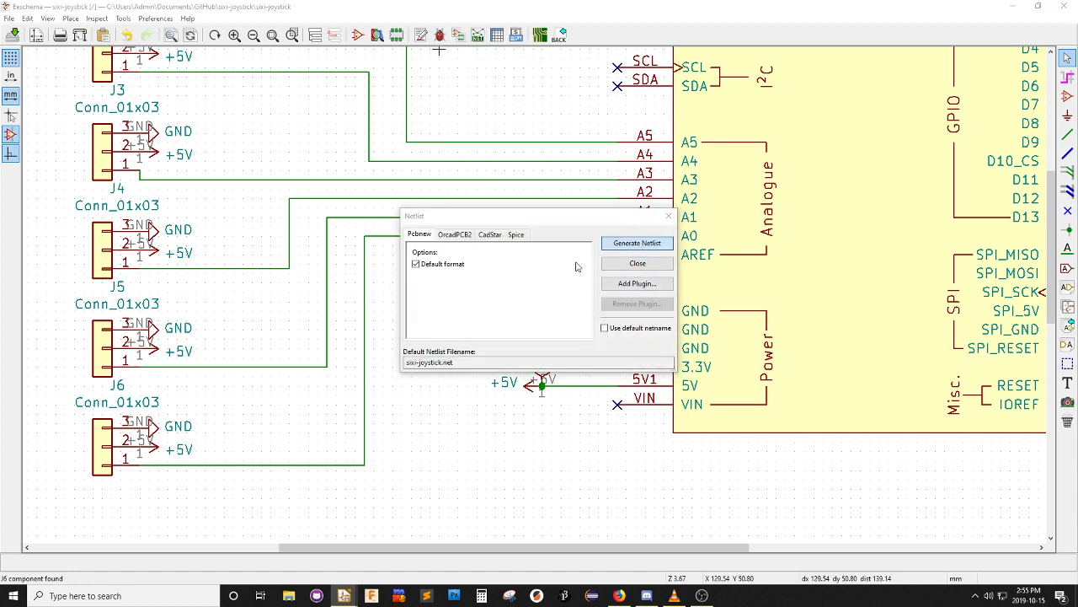
click(843, 509)
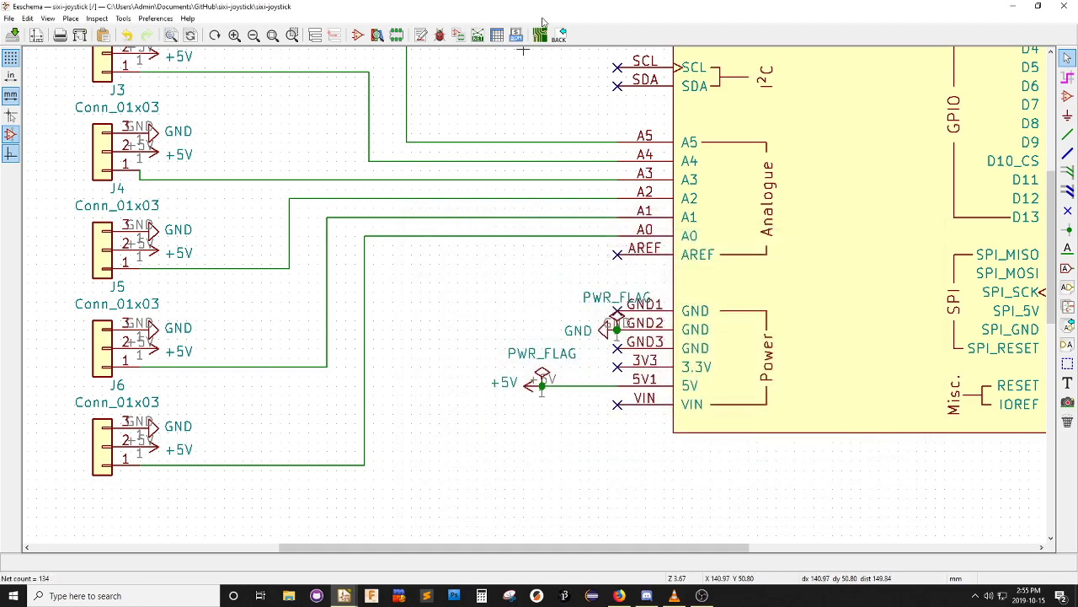
Switch to Pcbnew, read the current sixi-joystick.net netlist into the board, and inspect the connector row's connections
click(540, 35)
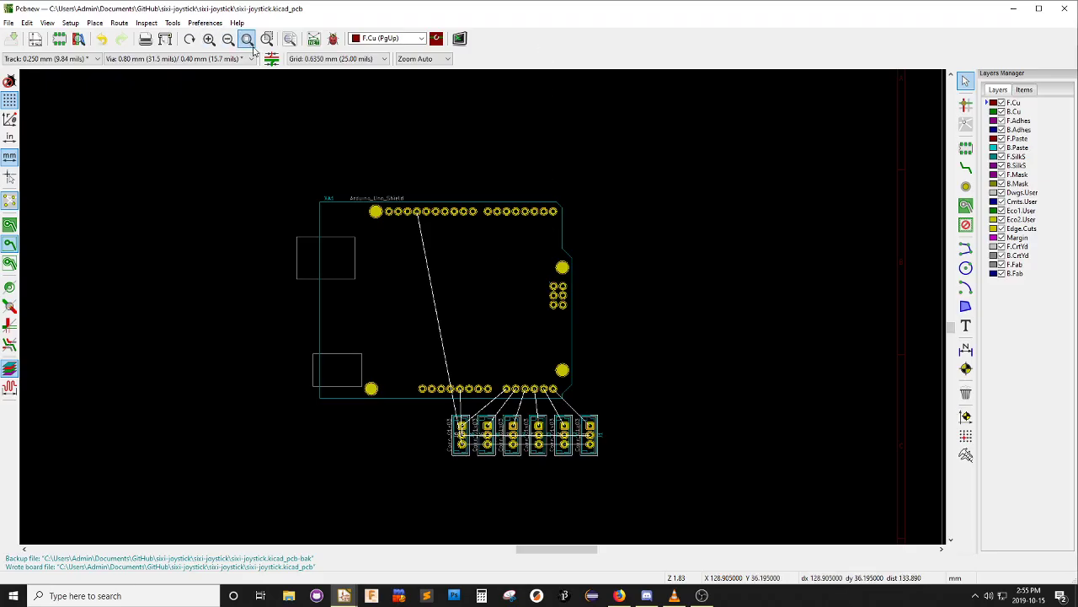
click(313, 38)
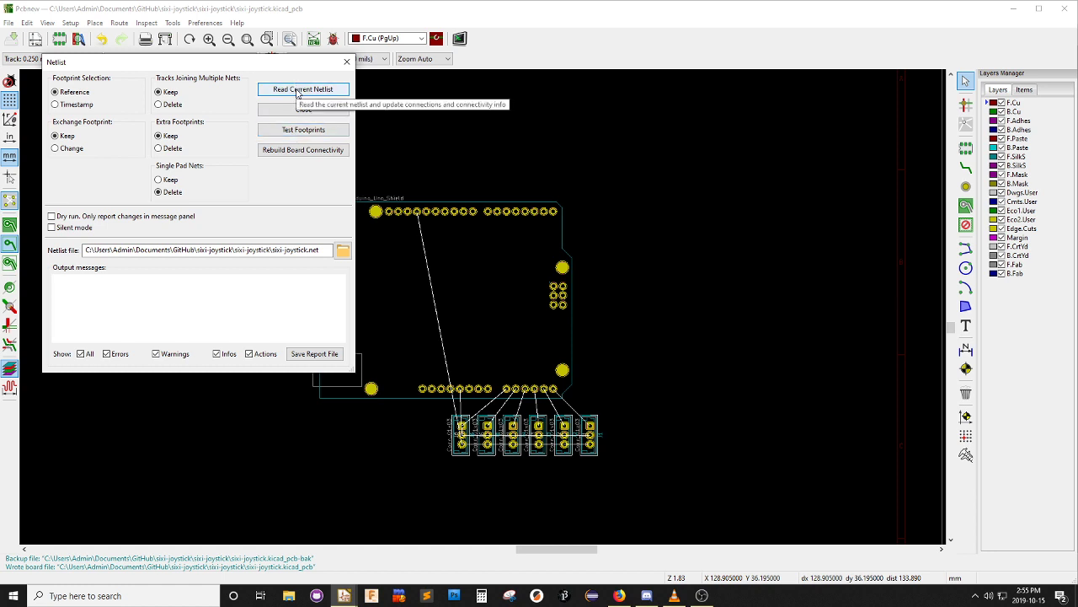
click(287, 92)
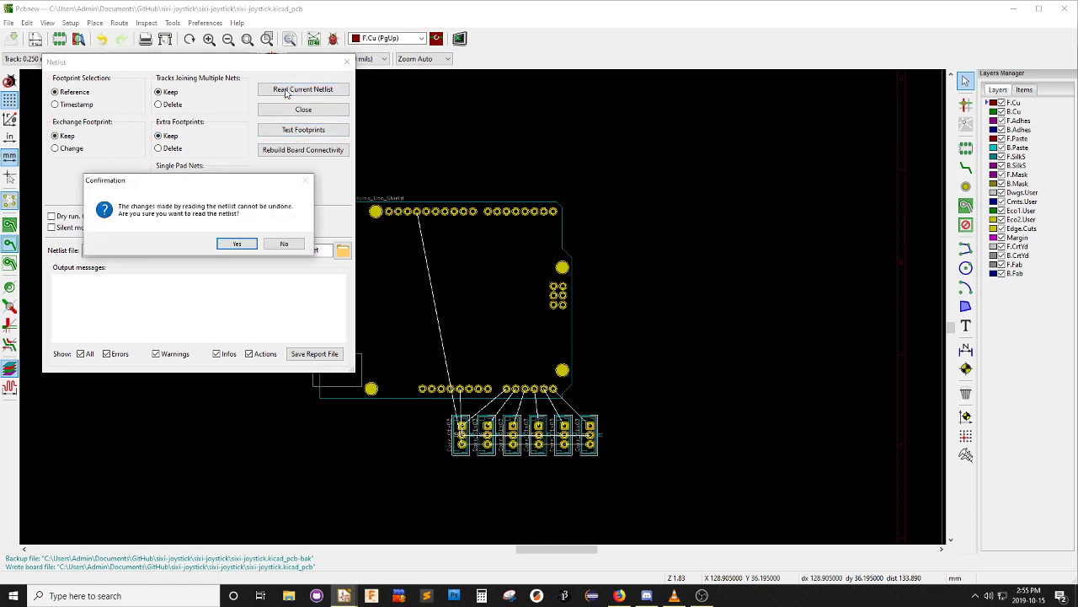
click(236, 244)
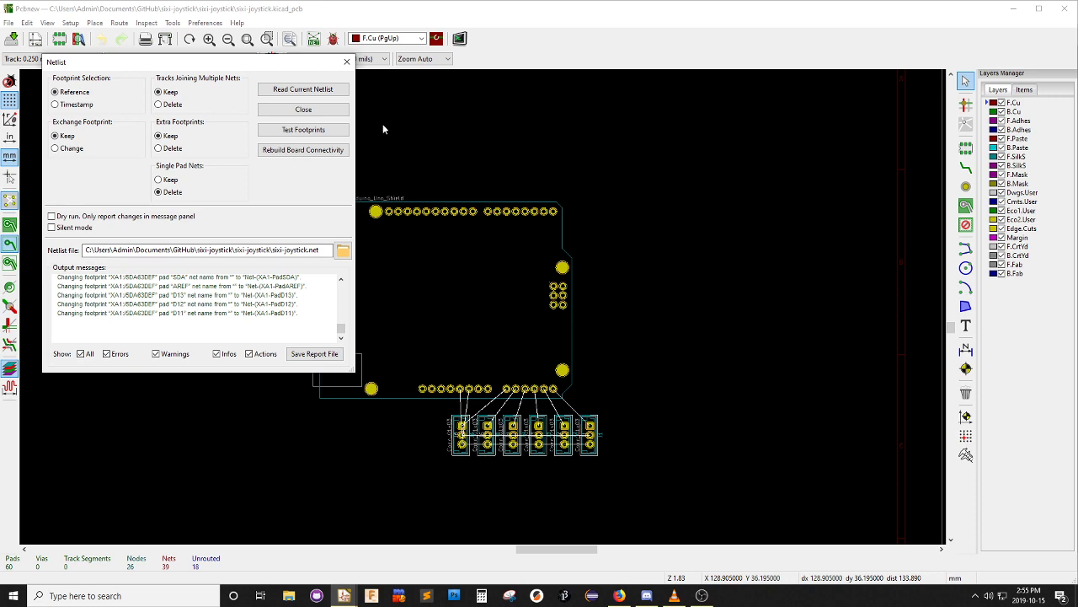
click(346, 62)
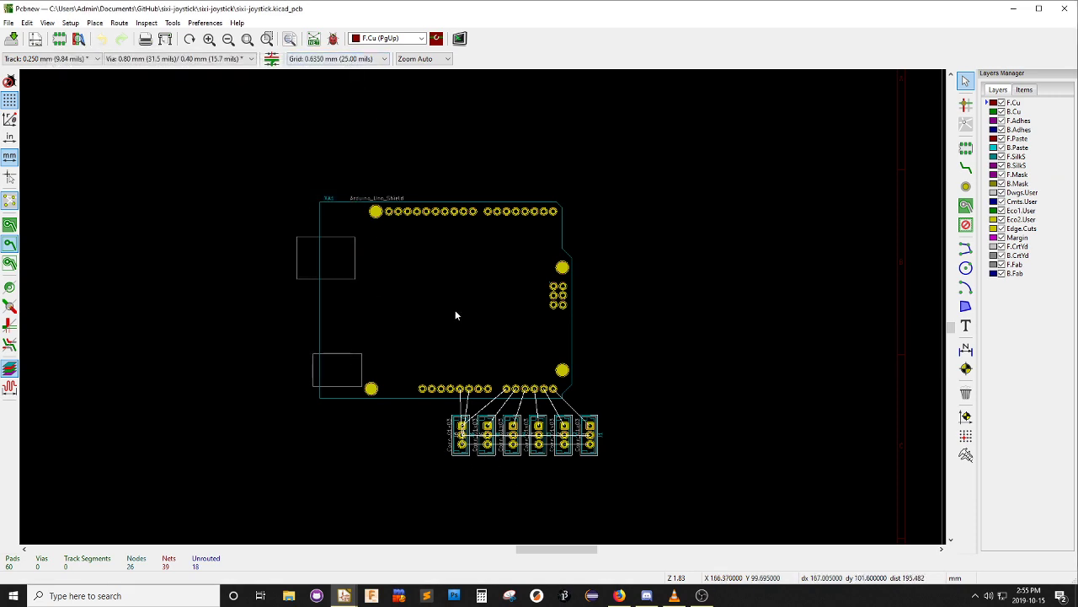
scroll(484, 309, down, 2)
scroll(484, 308, up, 5)
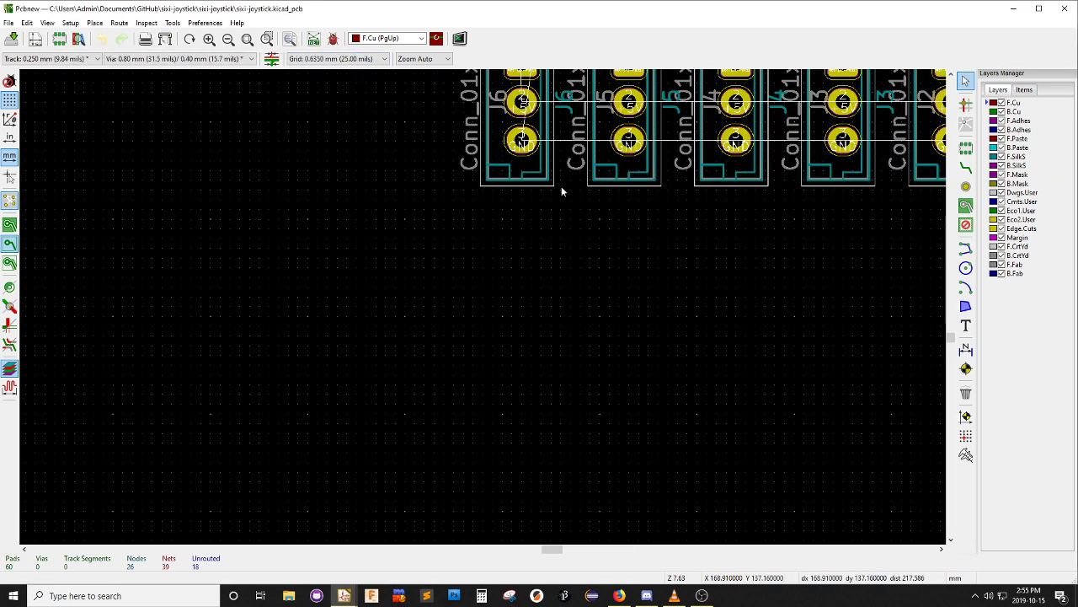
middle_drag(521, 286, 291, 438)
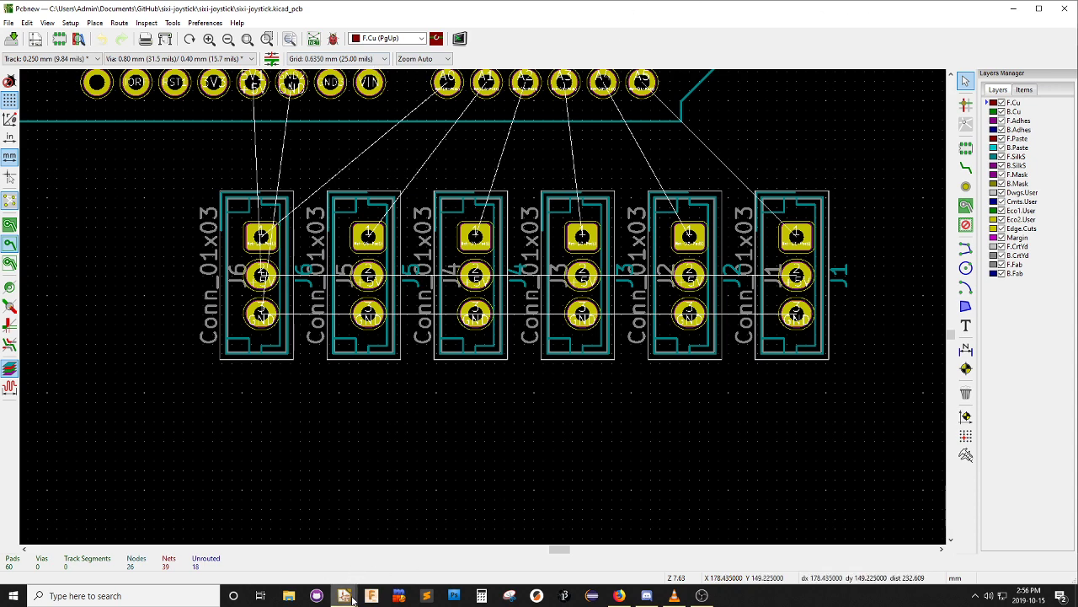
Return to the schematic and look through the footprint assignments and libraries, including Pin_Headers, for an alternative three-pin connector footprint
mouse_move(346, 596)
click(350, 547)
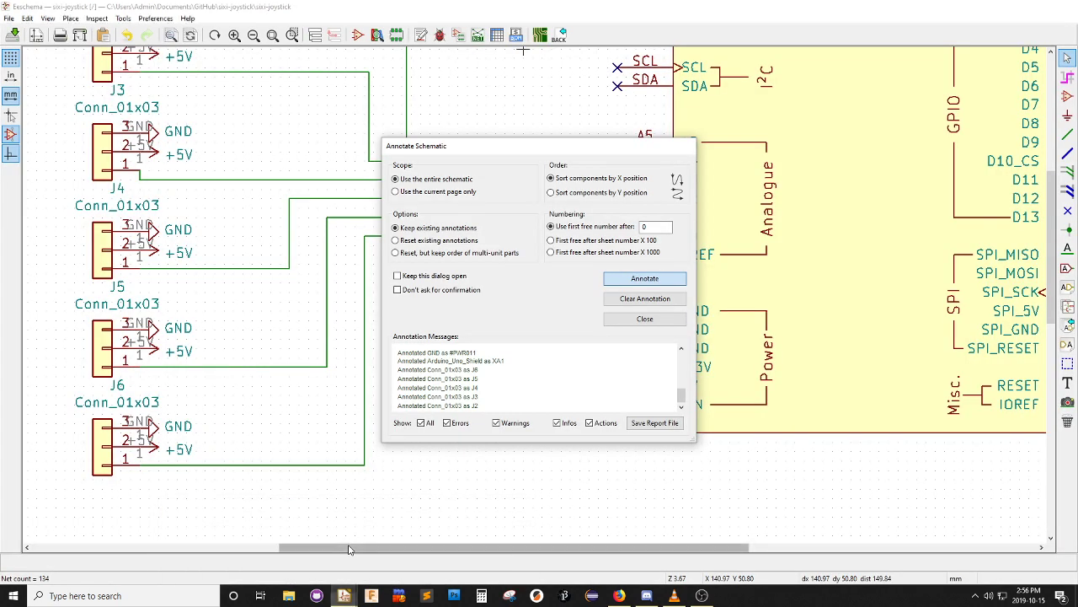
scroll(480, 258, down, 4)
scroll(362, 167, up, 3)
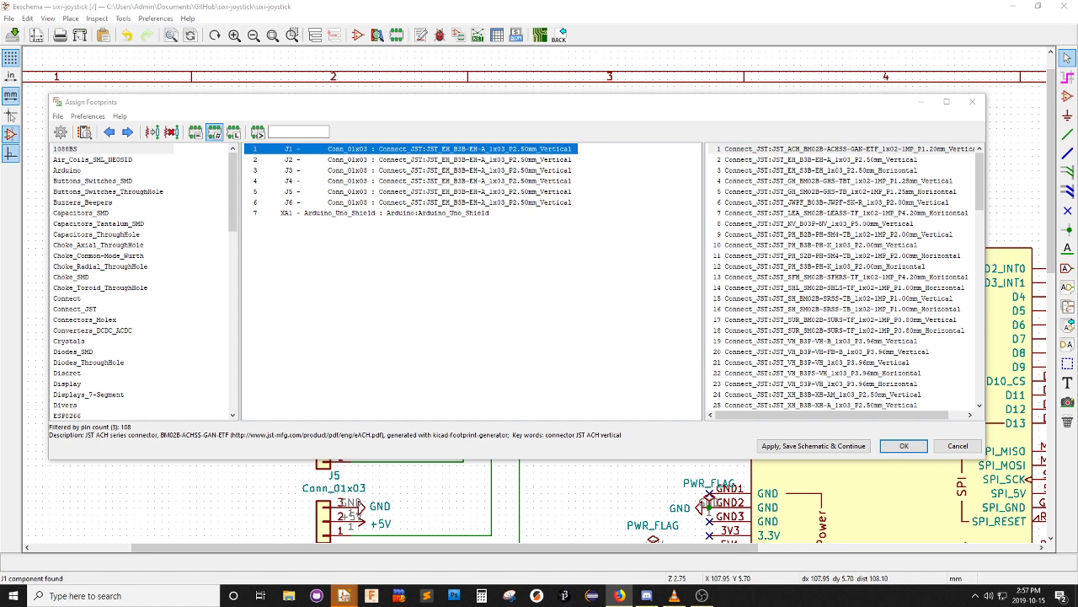
drag(979, 175, 980, 309)
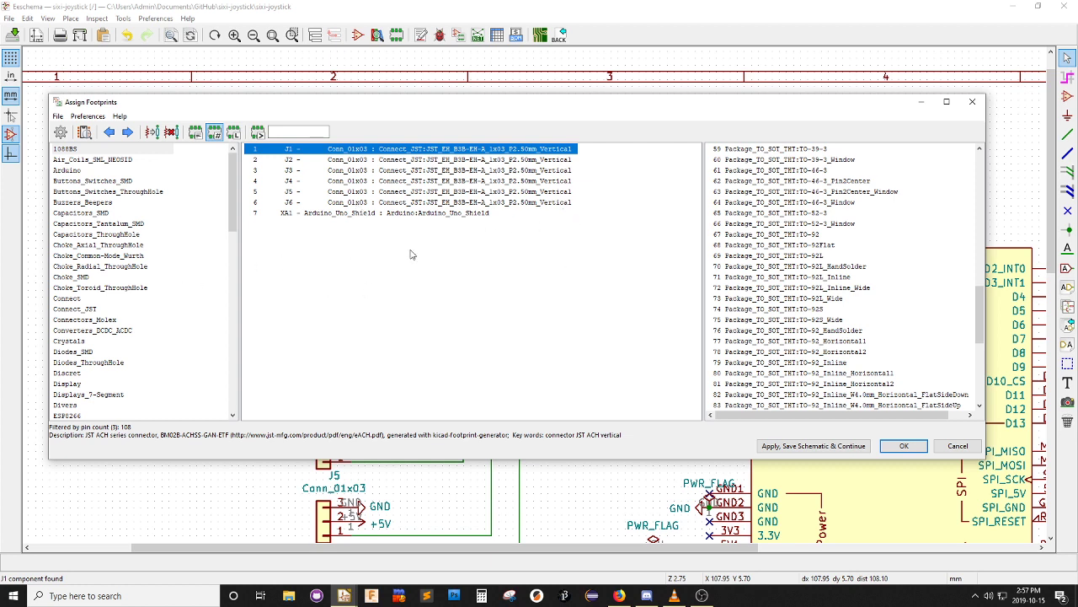
click(582, 215)
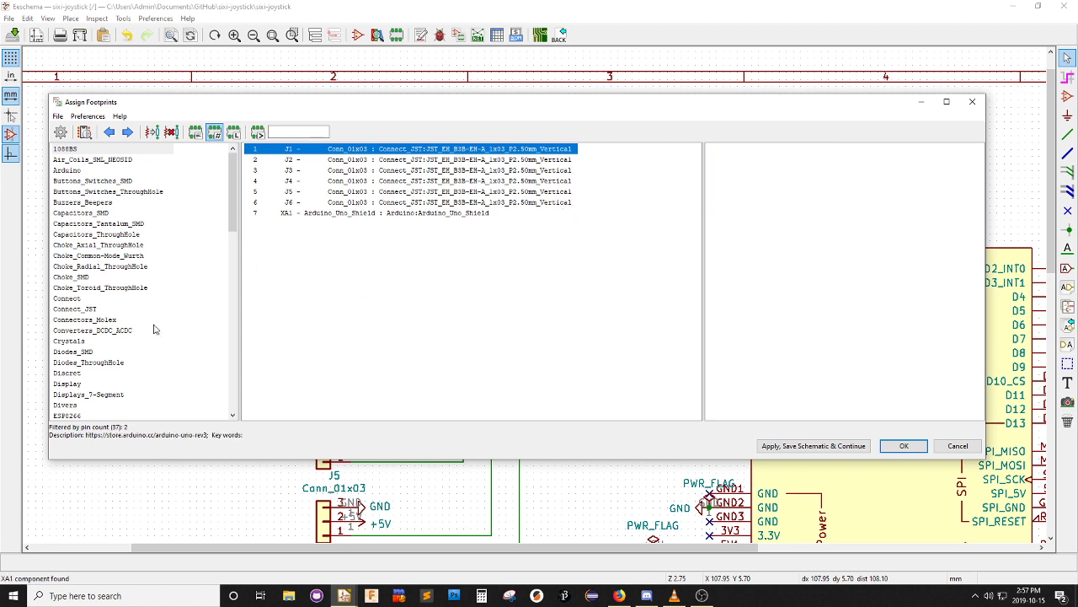
scroll(154, 329, down, 3)
key(Up)
scroll(154, 329, down, 15)
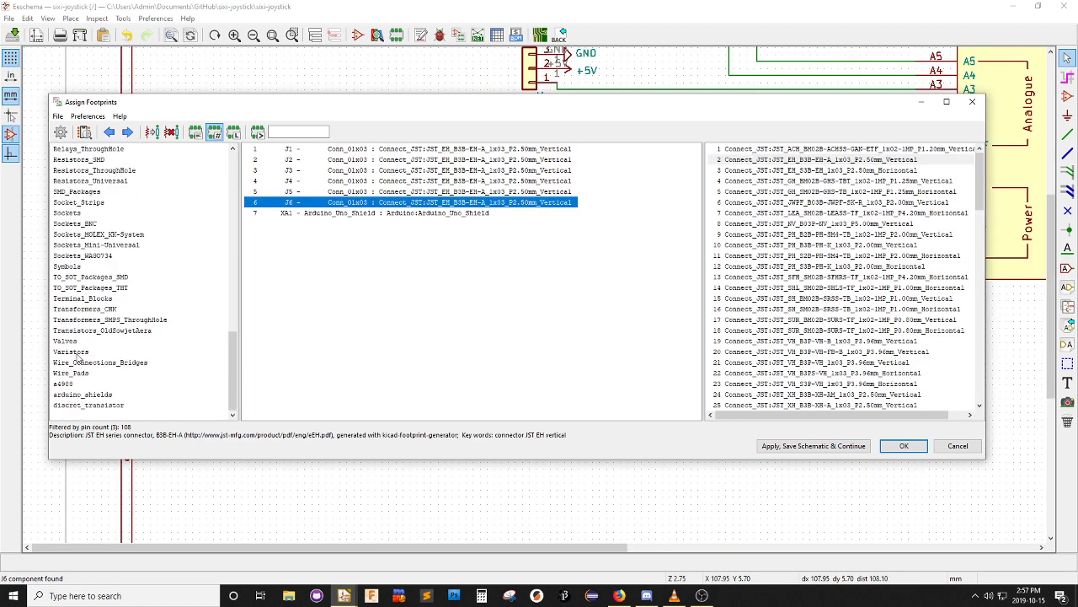
scroll(86, 343, up, 1)
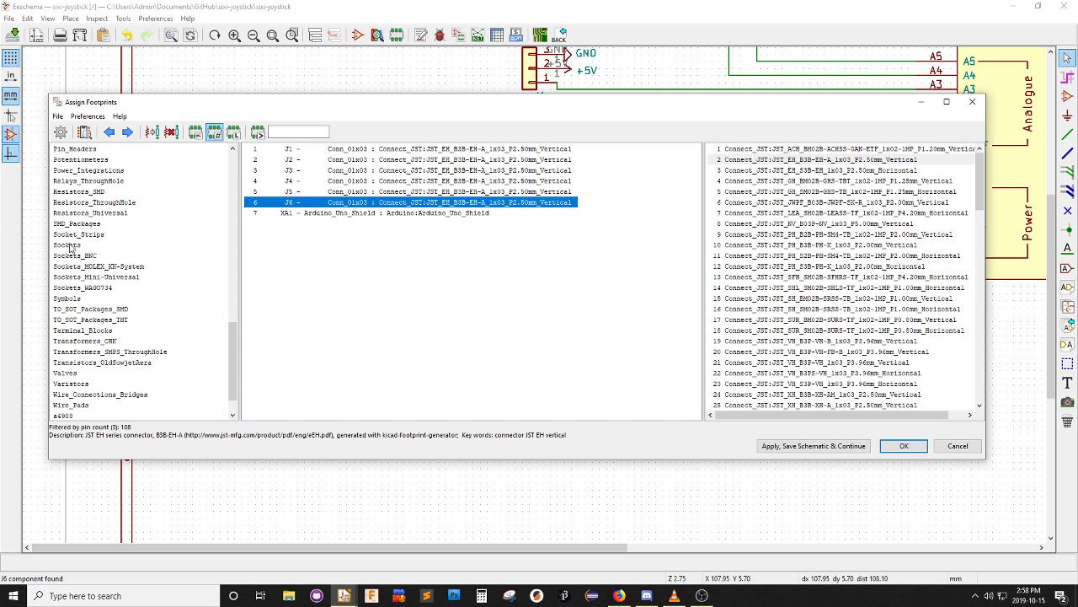
scroll(70, 246, up, 2)
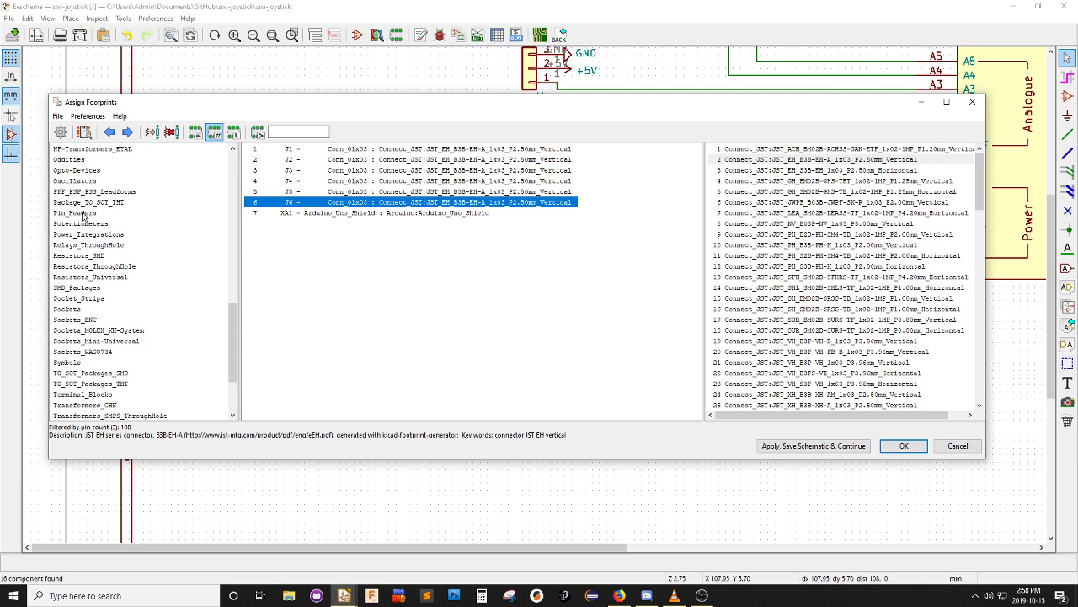
click(85, 213)
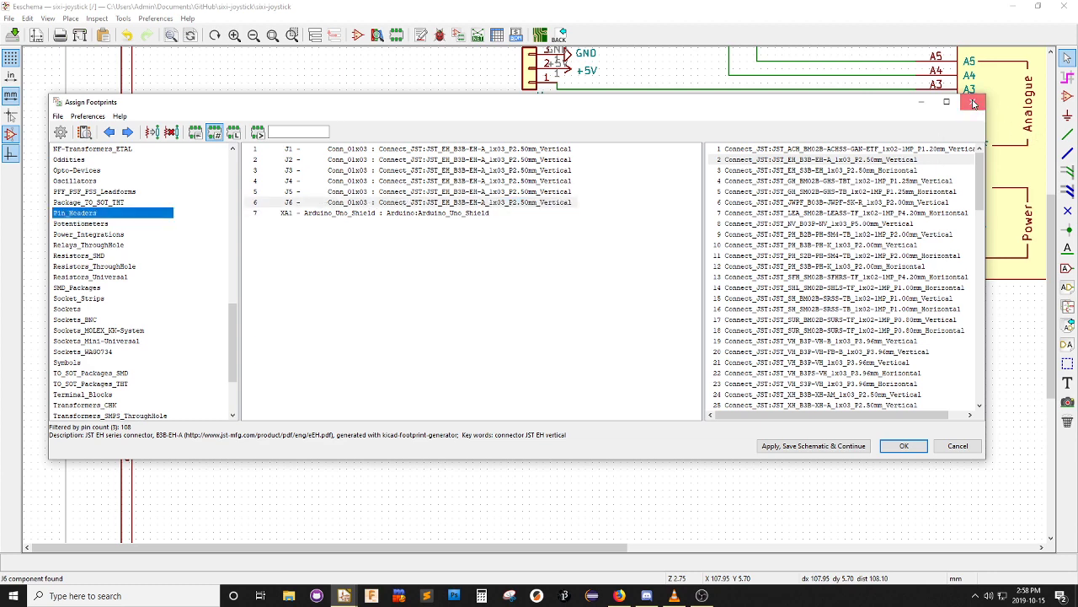
click(972, 101)
Start adding a symbol near J1 and search the symbol libraries for a pin header with the terms "pin_he" and "header"
scroll(472, 389, down, 5)
scroll(472, 389, up, 3)
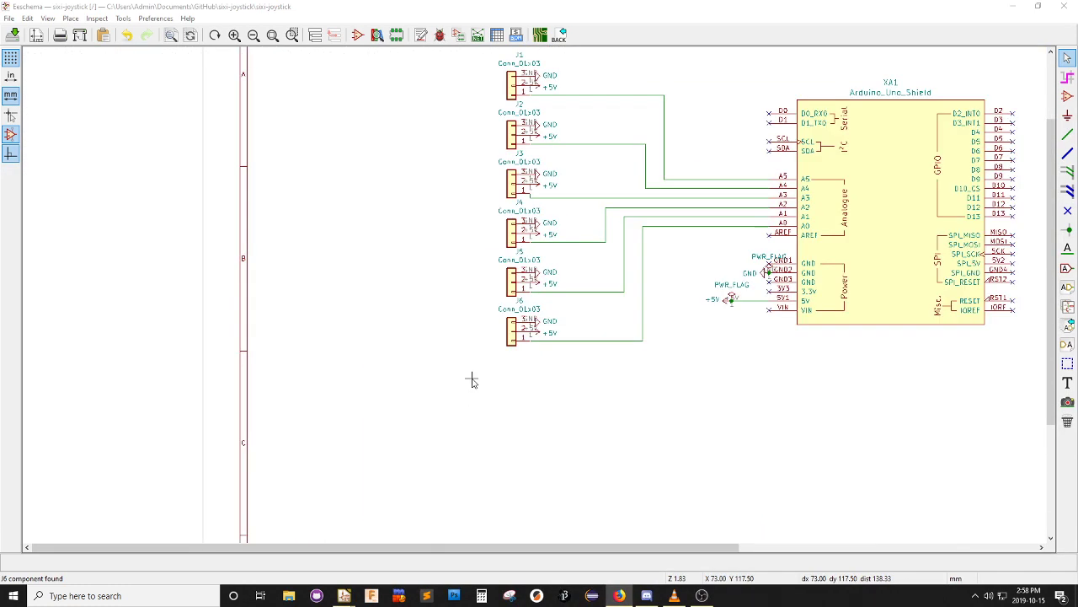
scroll(454, 461, down, 1)
scroll(455, 461, up, 1)
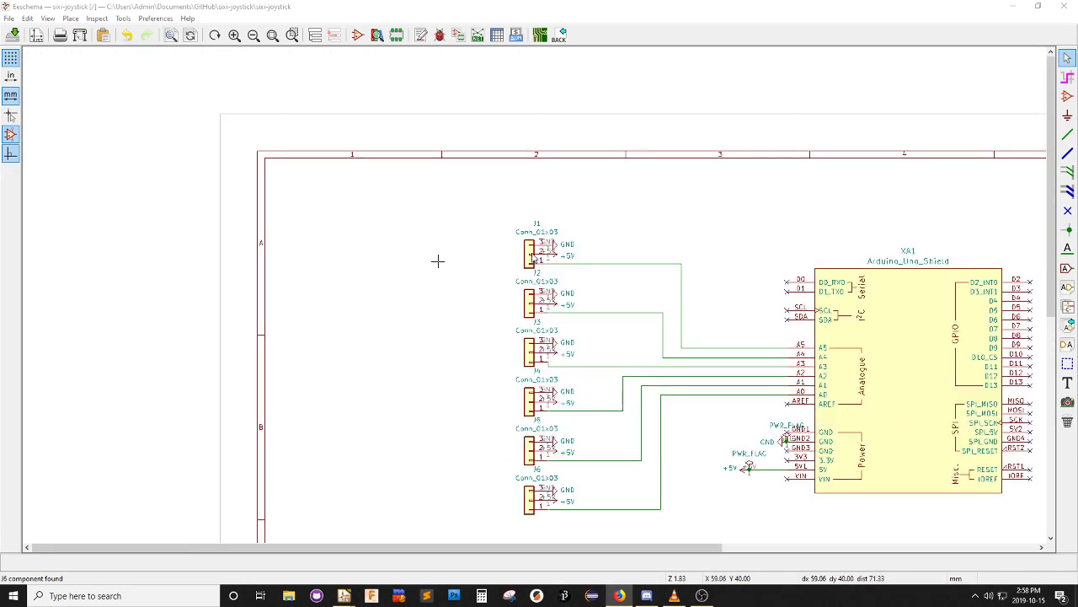
click(530, 257)
click(1068, 95)
click(418, 230)
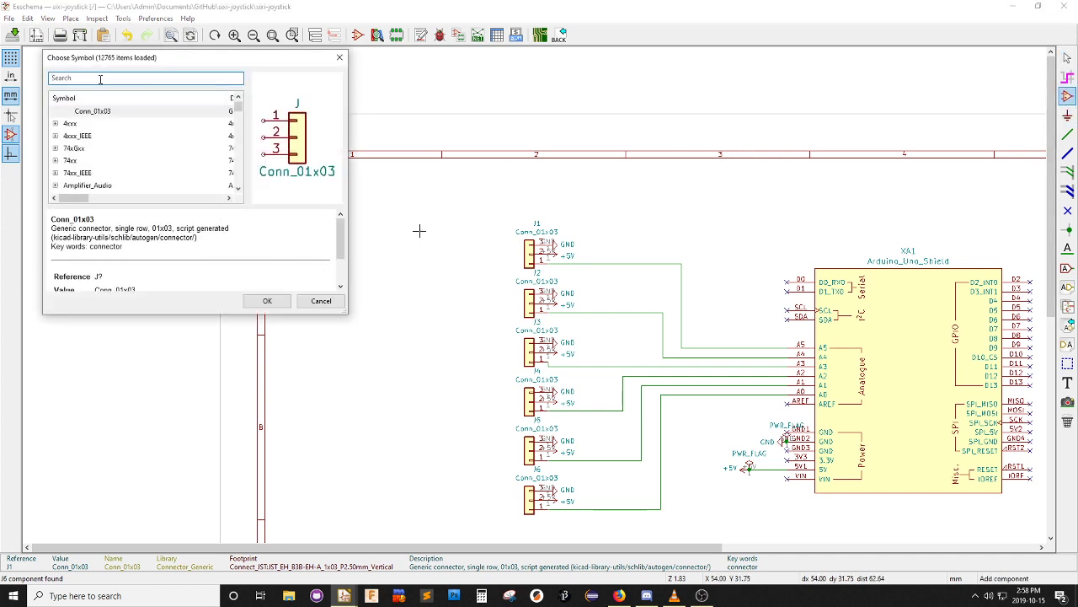
text(pin_)
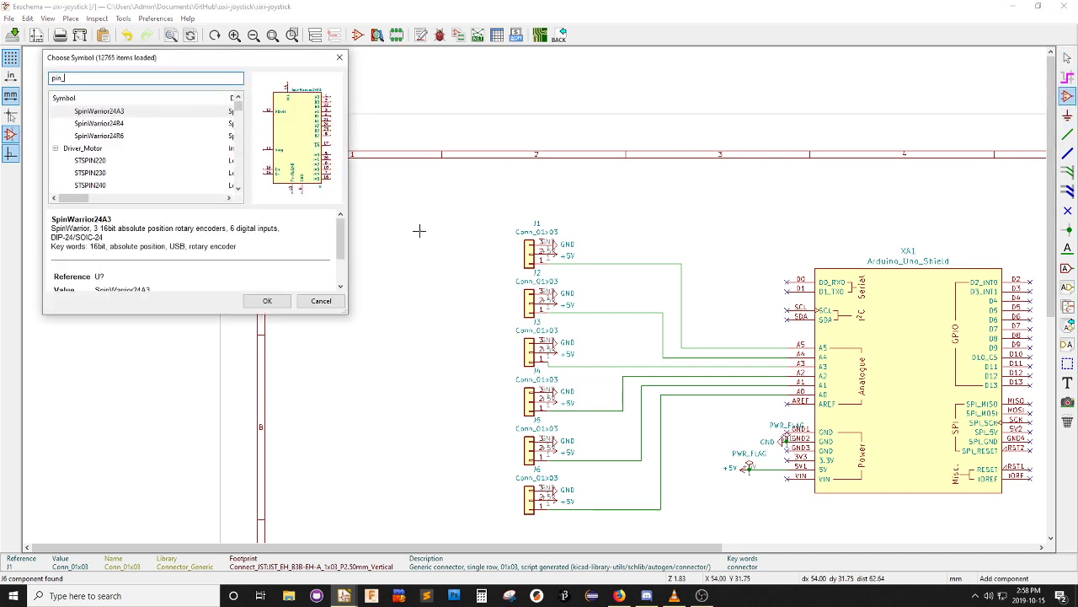
text(he)
key(BackSpace)
key(BackSpace)
key(BackSpace)
key(BackSpace)
key(BackSpace)
key(BackSpace)
text(header)
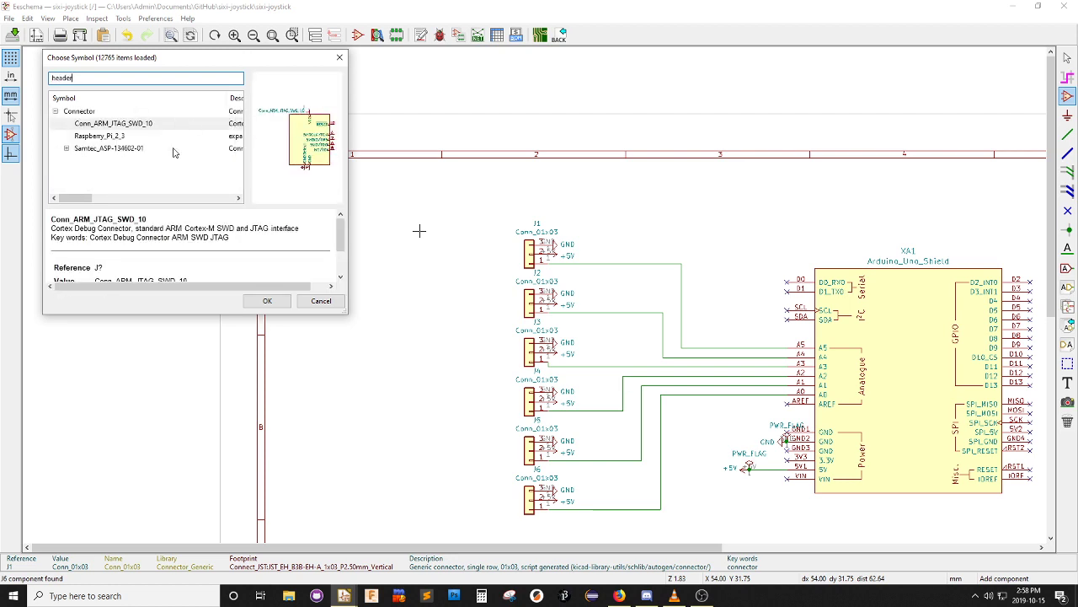
scroll(264, 261, down, 2)
scroll(263, 261, up, 2)
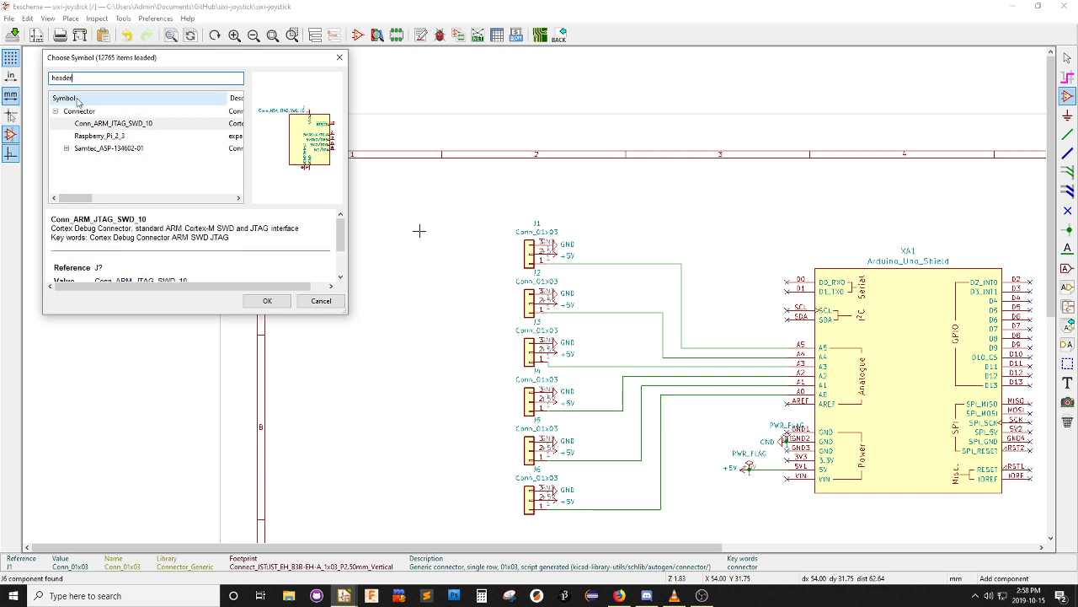
Search the symbols for "conn" and place a Conn_01x03_Male connector beside J1
key(ctrl+a)
text(conn)
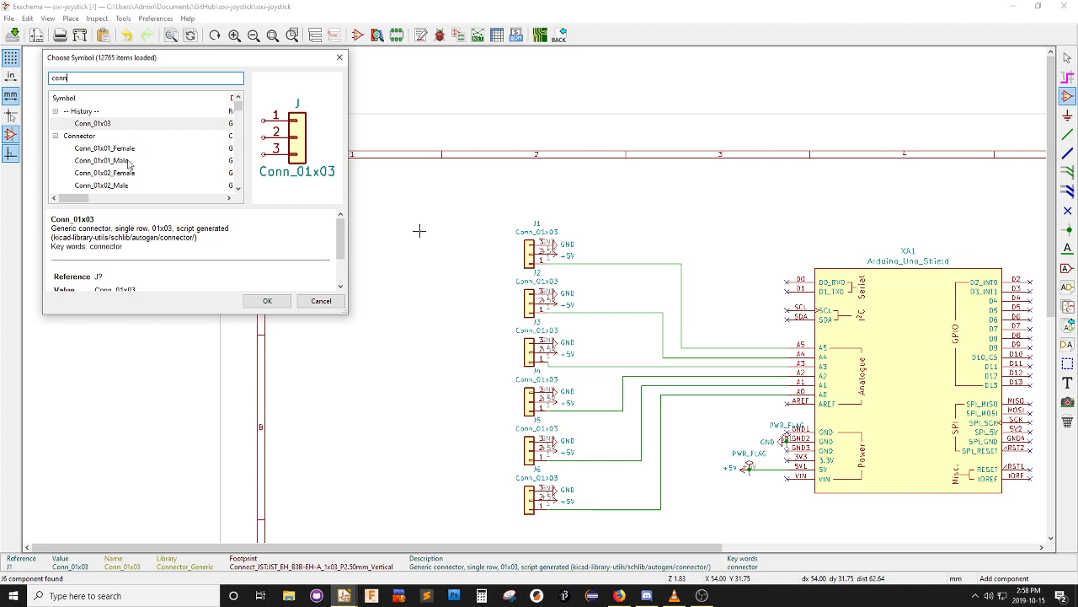
click(129, 162)
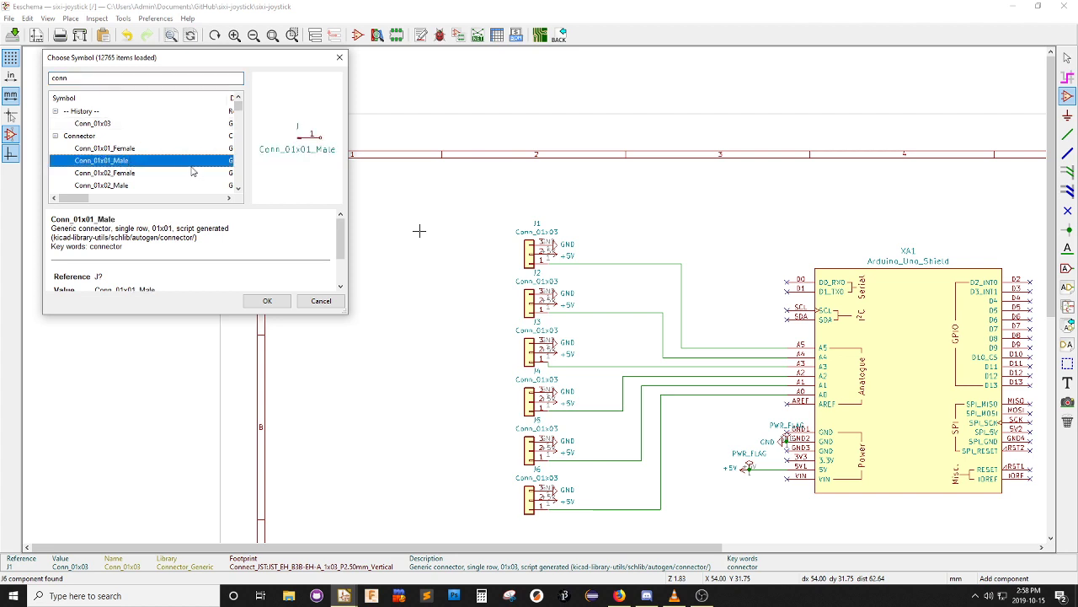
scroll(175, 146, down, 1)
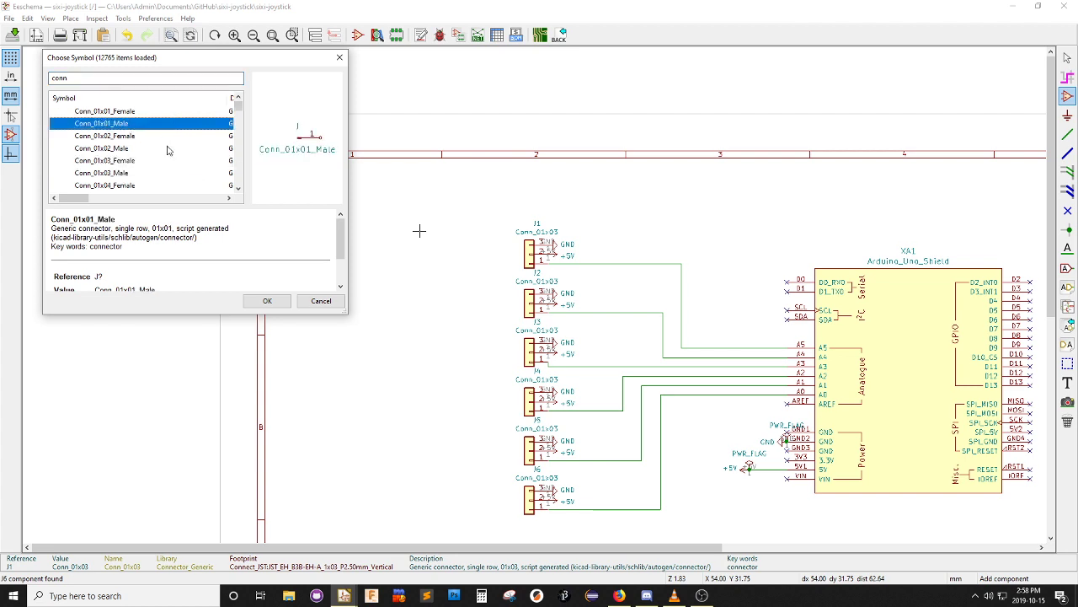
click(128, 172)
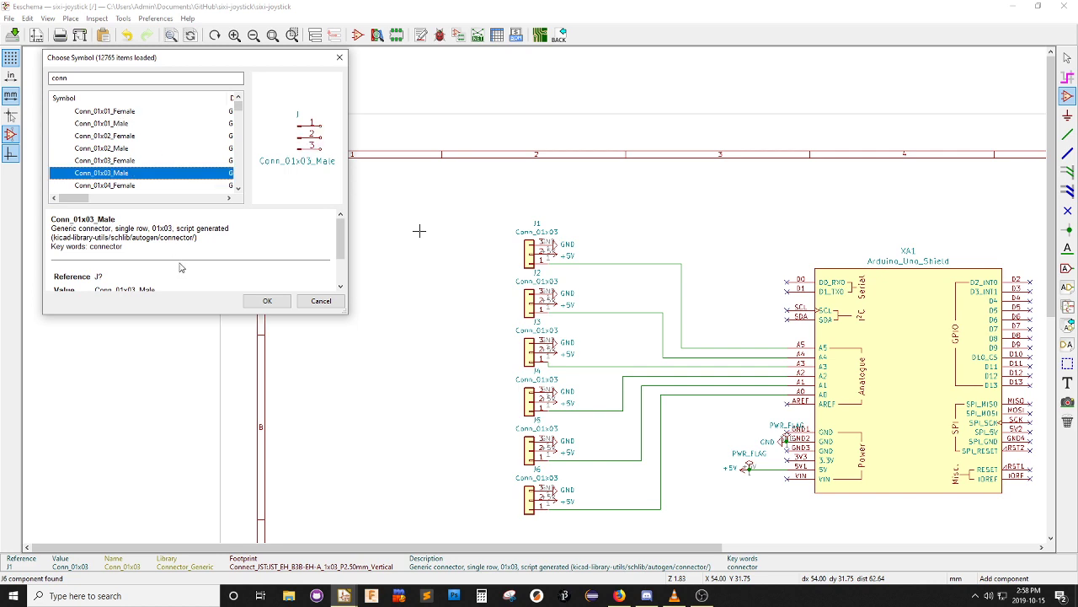
click(267, 302)
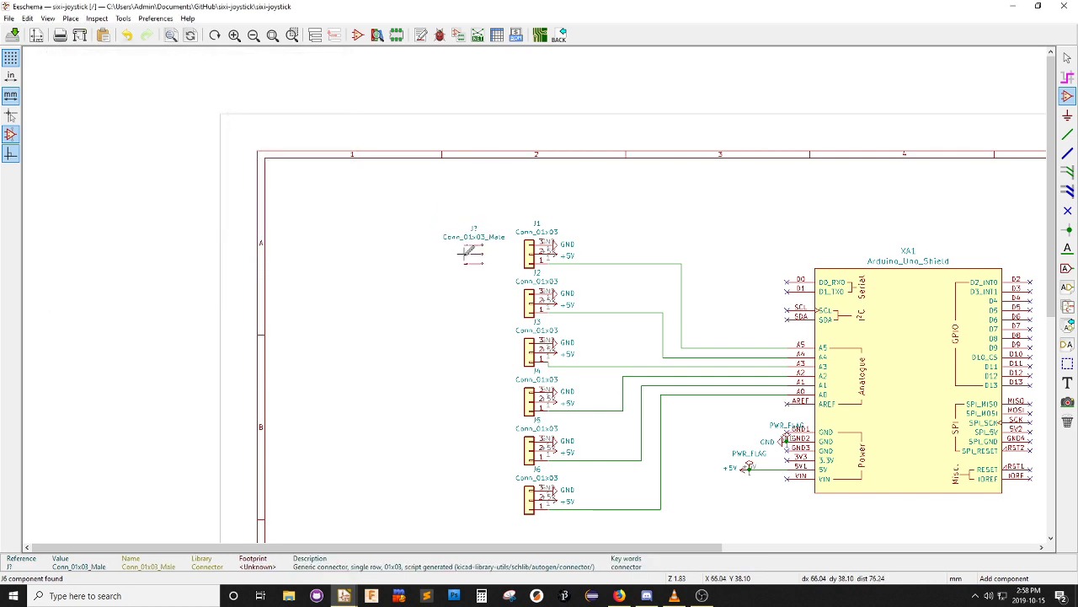
click(484, 253)
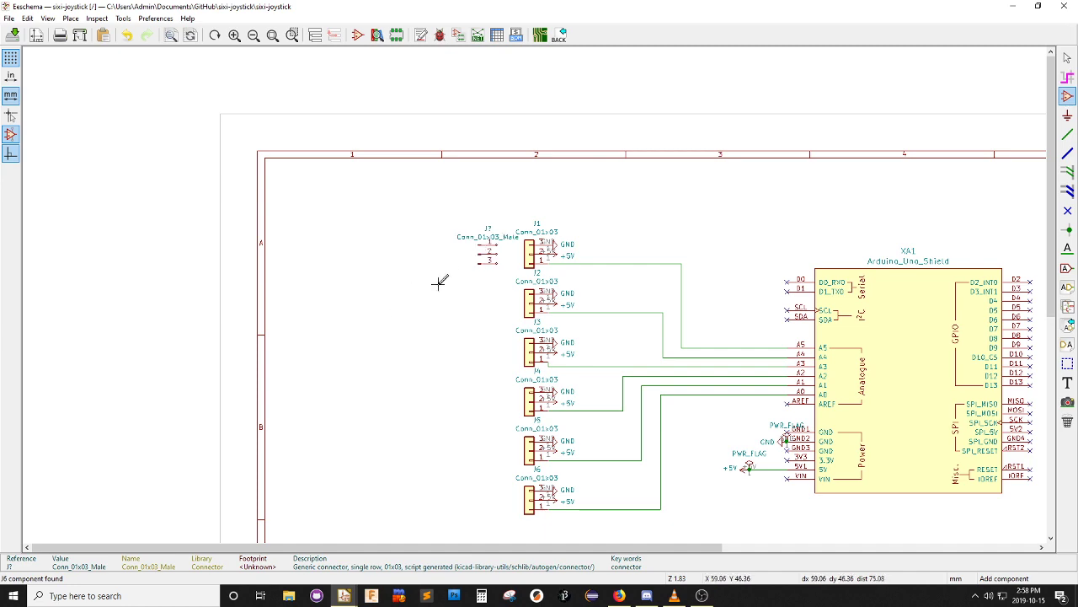
Delete the old generic three-pin connectors J1 to J5, keeping their wires and power symbols
scroll(421, 284, down, 1)
scroll(539, 293, up, 1)
scroll(539, 293, up, 1)
drag(469, 221, 470, 506)
key(Escape)
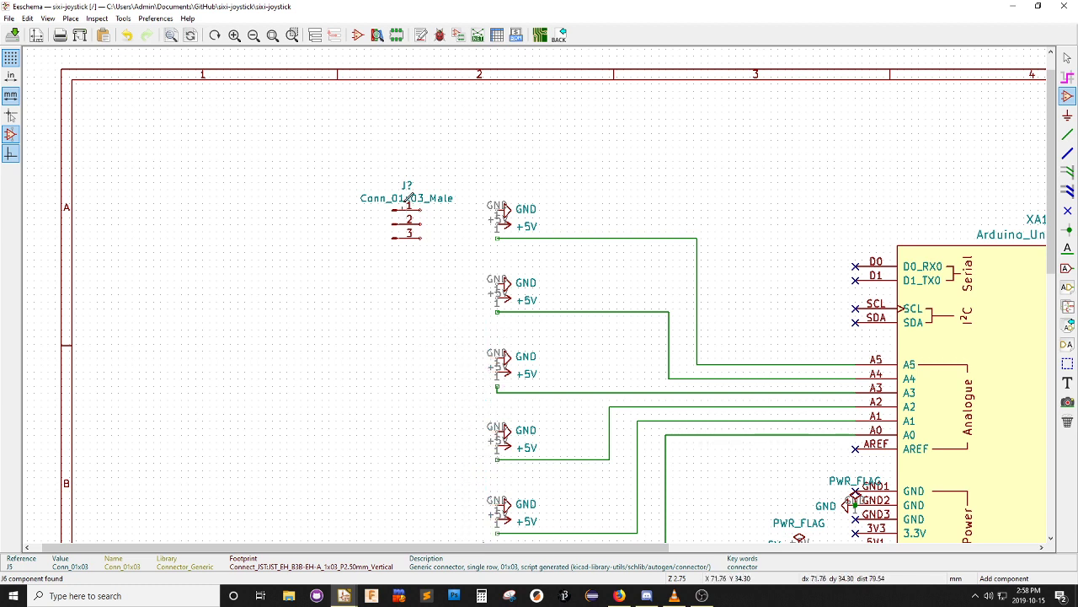
Move the Conn_01x03_Male connector onto the A5 wire's connector position and place a second one on the A4 wire
drag(412, 222, 487, 223)
click(487, 224)
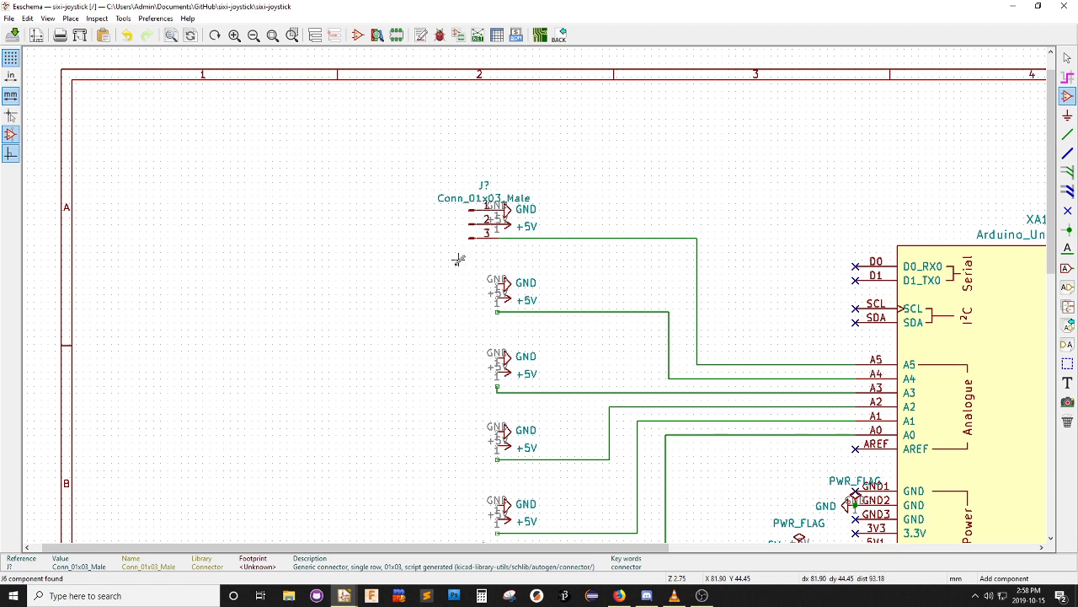
click(436, 306)
key(Return)
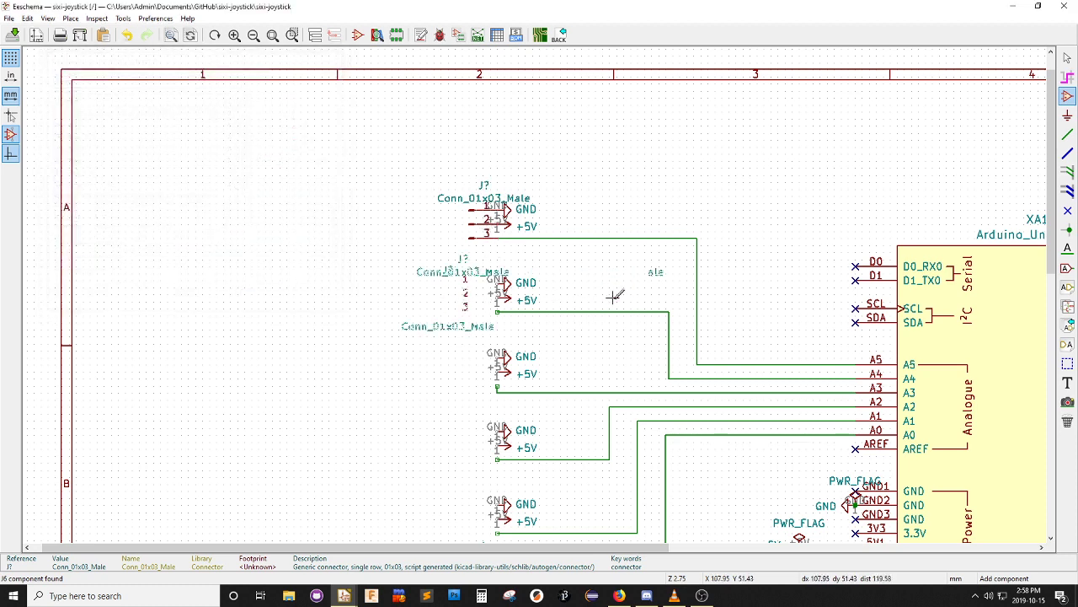
click(472, 292)
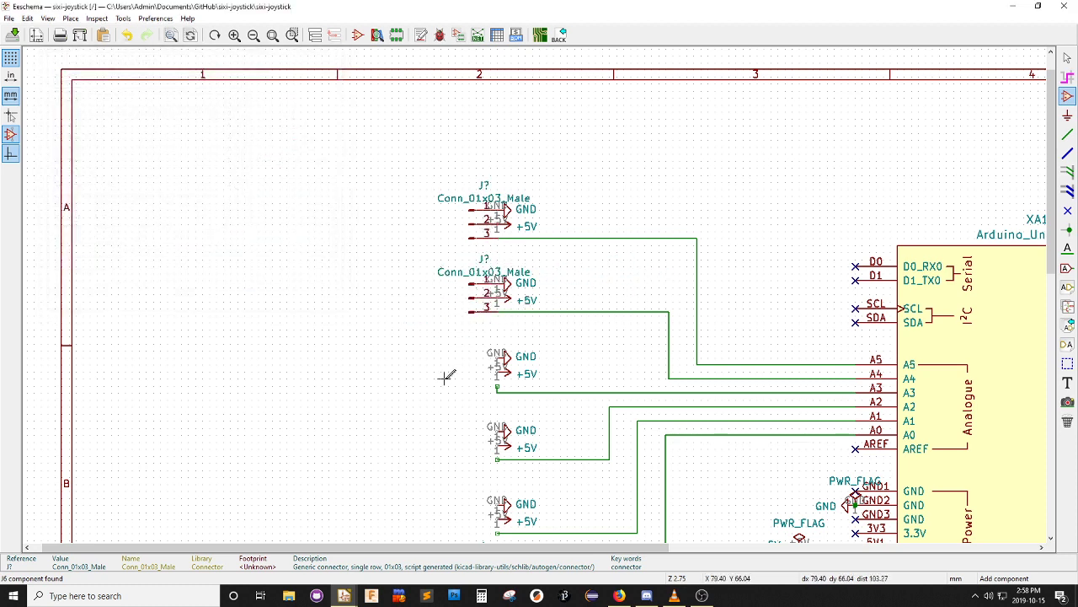
Copy the two male connectors and paste the pair onto the connector positions of the A3 and A2 wires
drag(406, 164, 486, 364)
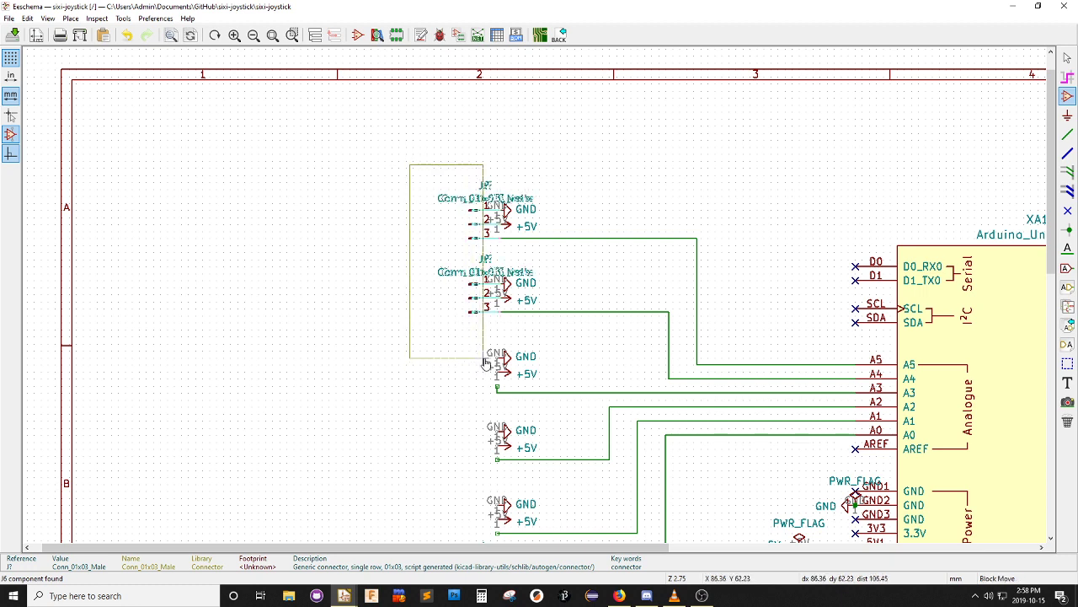
key(Escape)
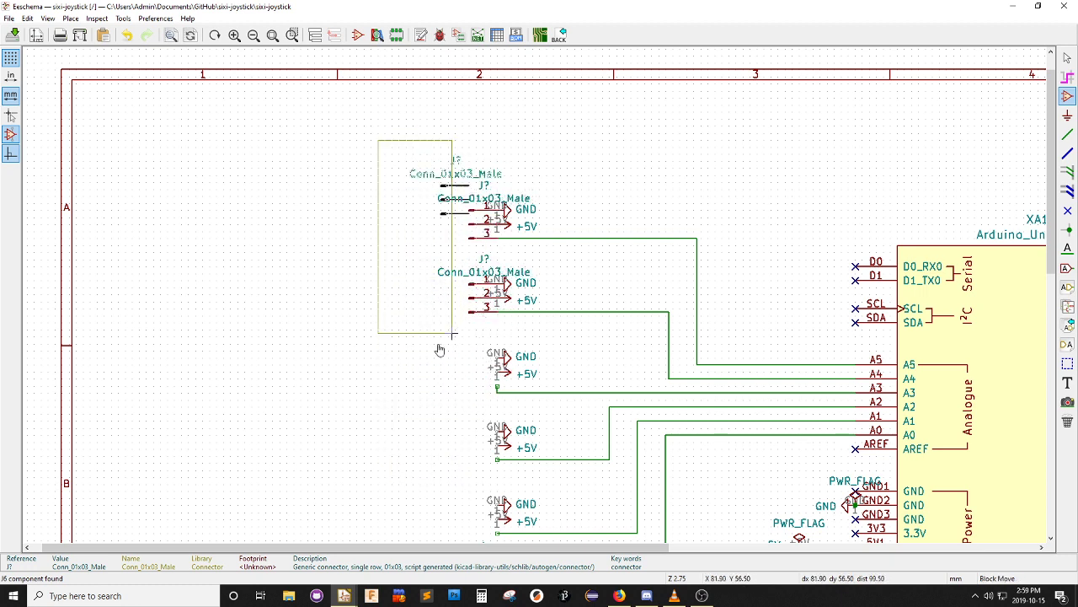
drag(410, 168, 472, 355)
key(Escape)
key(ctrl+v)
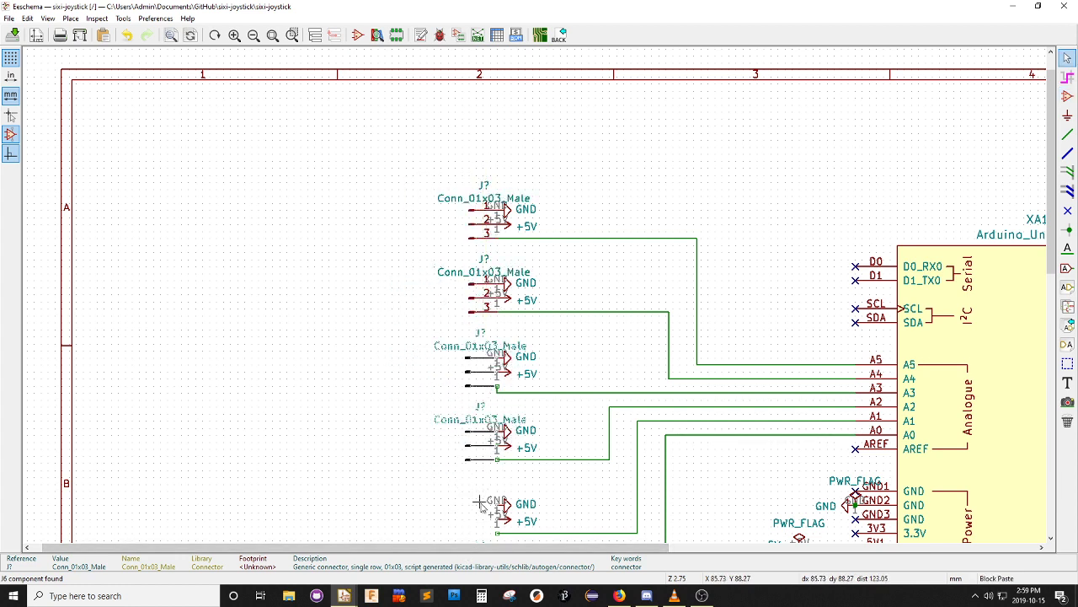
click(482, 506)
Delete the old J6 connector and paste the male connector pair onto the A1 and A0 wires
scroll(405, 352, up, 3)
scroll(399, 345, down, 4)
scroll(393, 353, down, 1)
scroll(385, 380, up, 3)
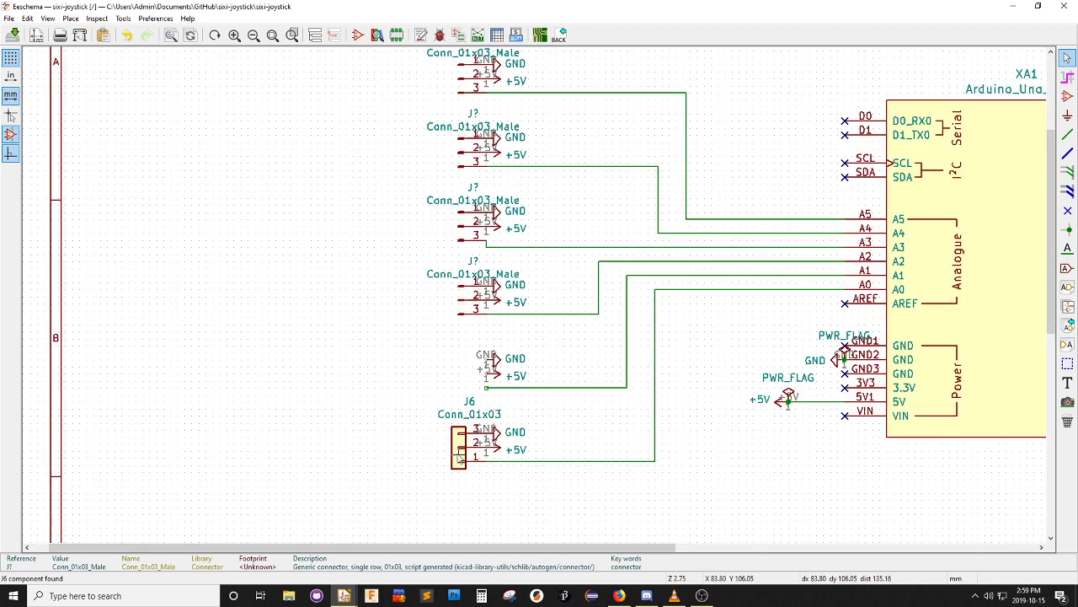
key(Delete)
key(ctrl+v)
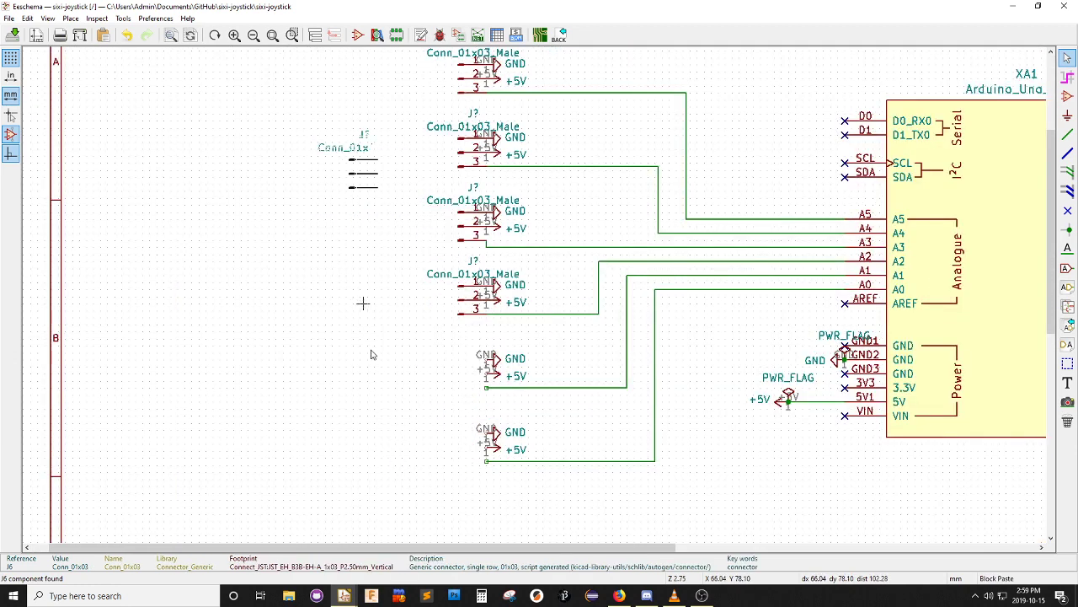
click(472, 506)
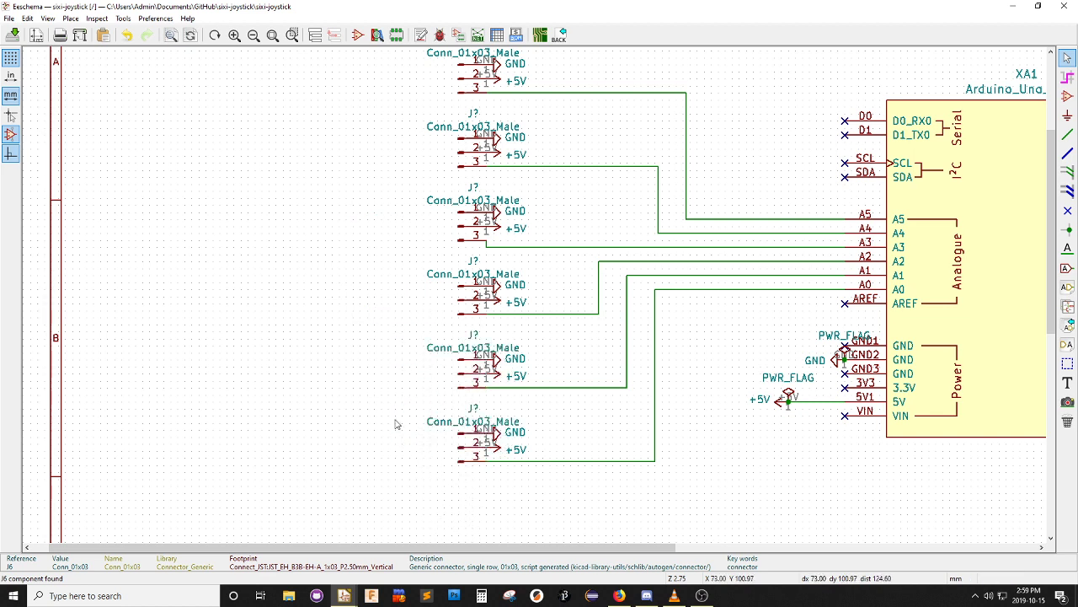
Annotate the schematic to number the six new male connectors
click(439, 36)
click(644, 279)
scroll(447, 130, down, 1)
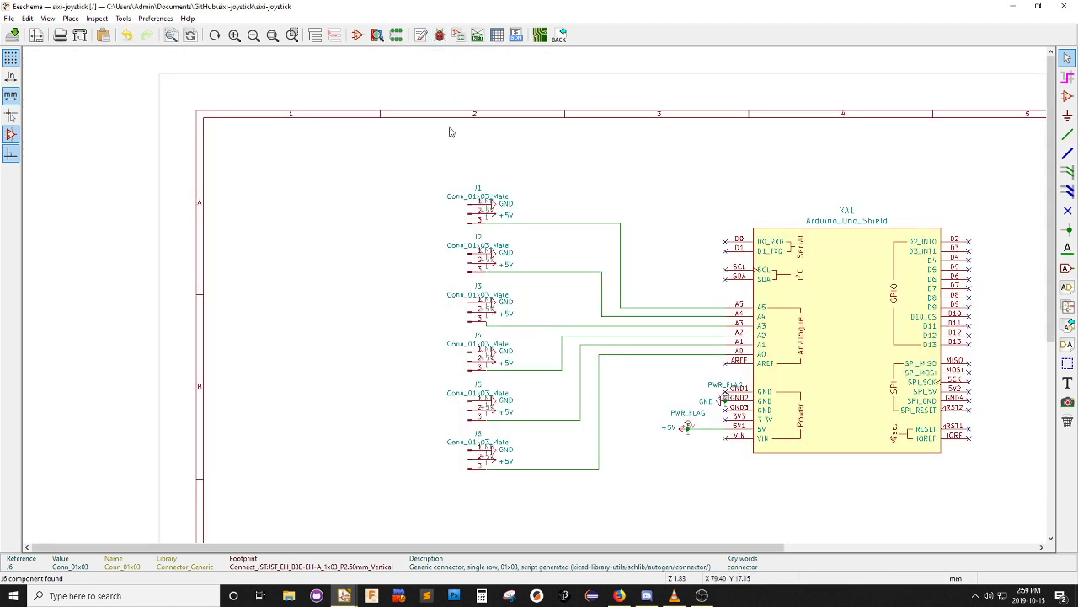
Open the footprint assignments and browse the three-pin footprints for J1 and the Pin_Headers library
click(458, 35)
click(621, 244)
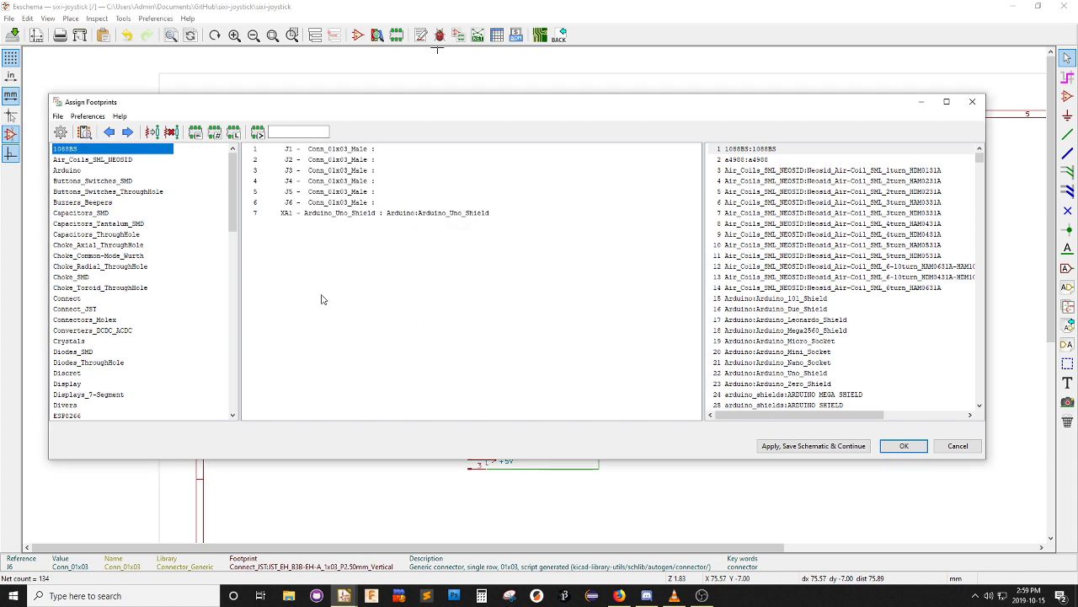
click(341, 152)
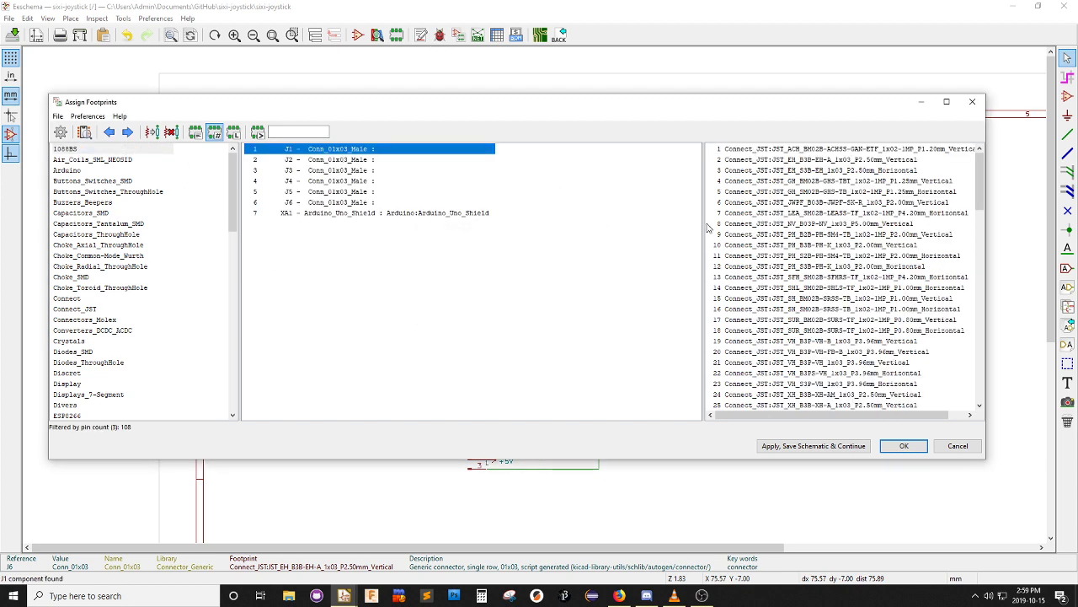
scroll(833, 244, down, 1)
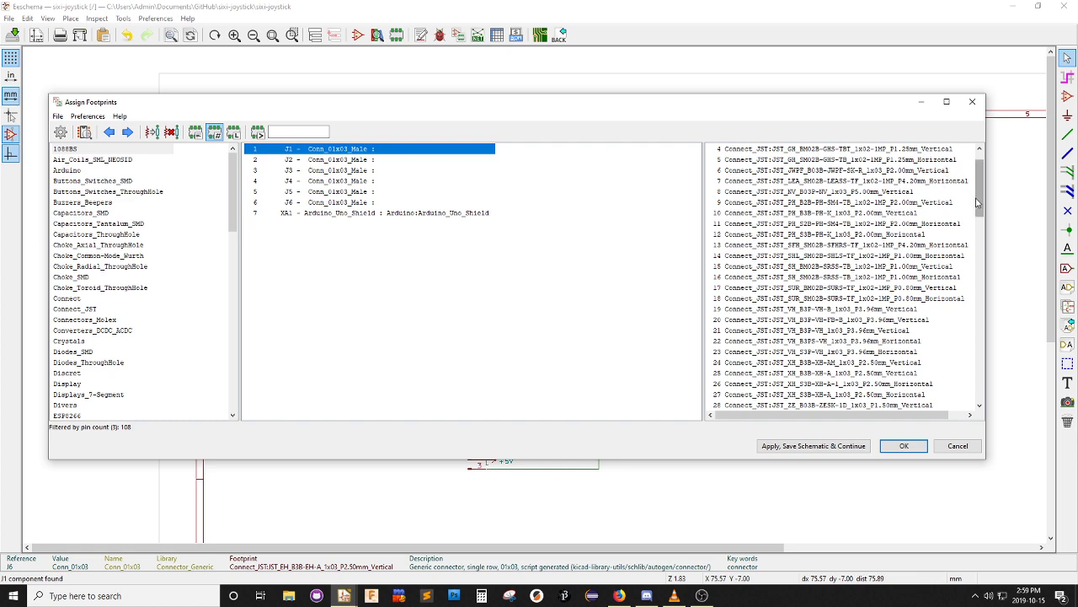
drag(980, 199, 969, 356)
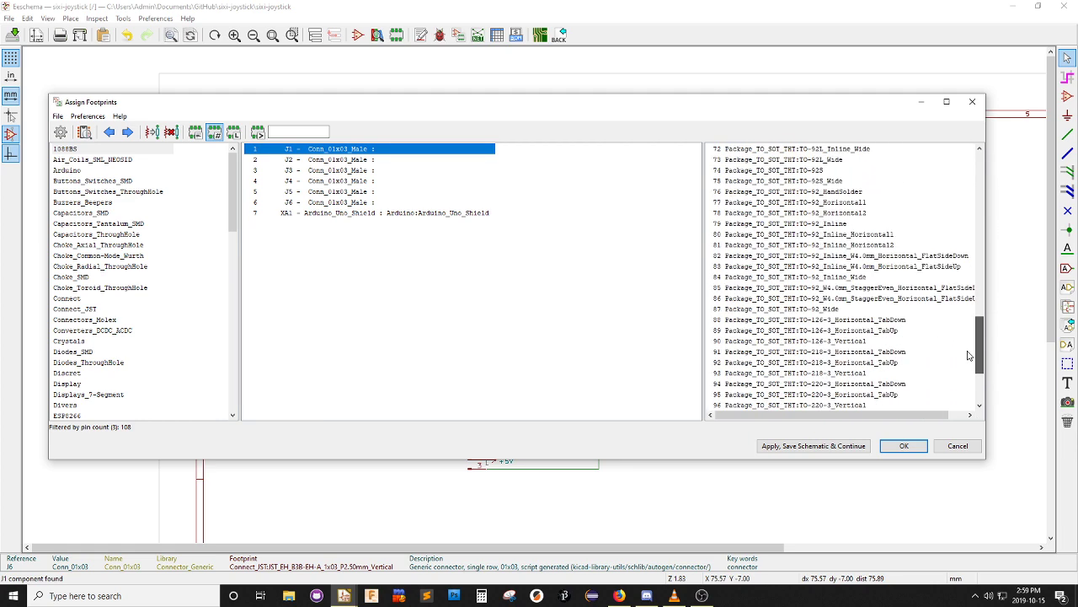
scroll(83, 308, down, 7)
scroll(82, 308, down, 4)
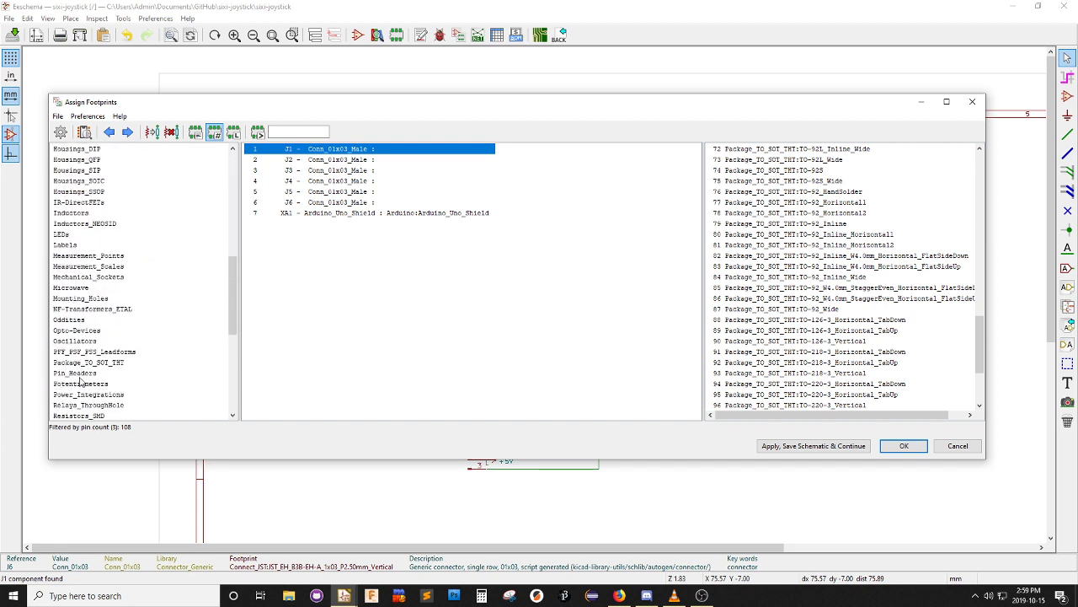
click(83, 373)
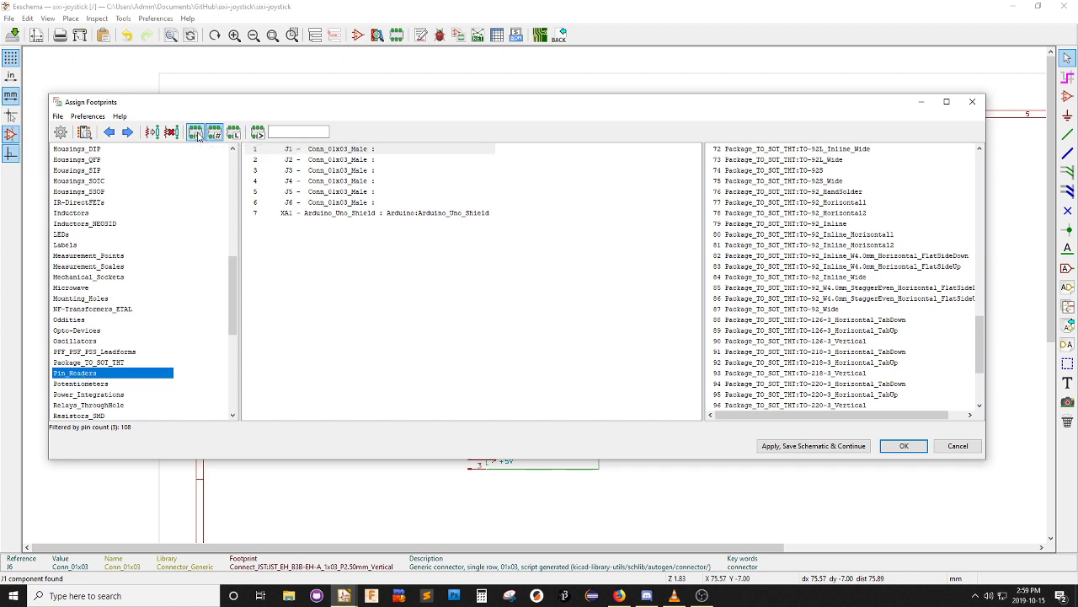
Examine the footprint list under the keyword and pin-count filters, under keywords alone, and with no filtering
click(237, 135)
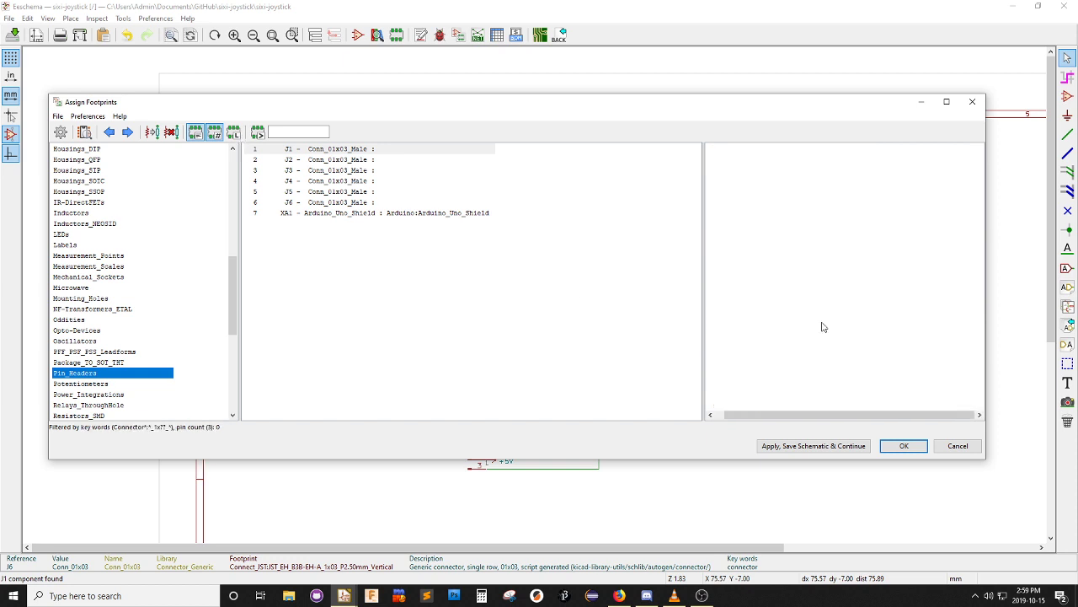
click(214, 133)
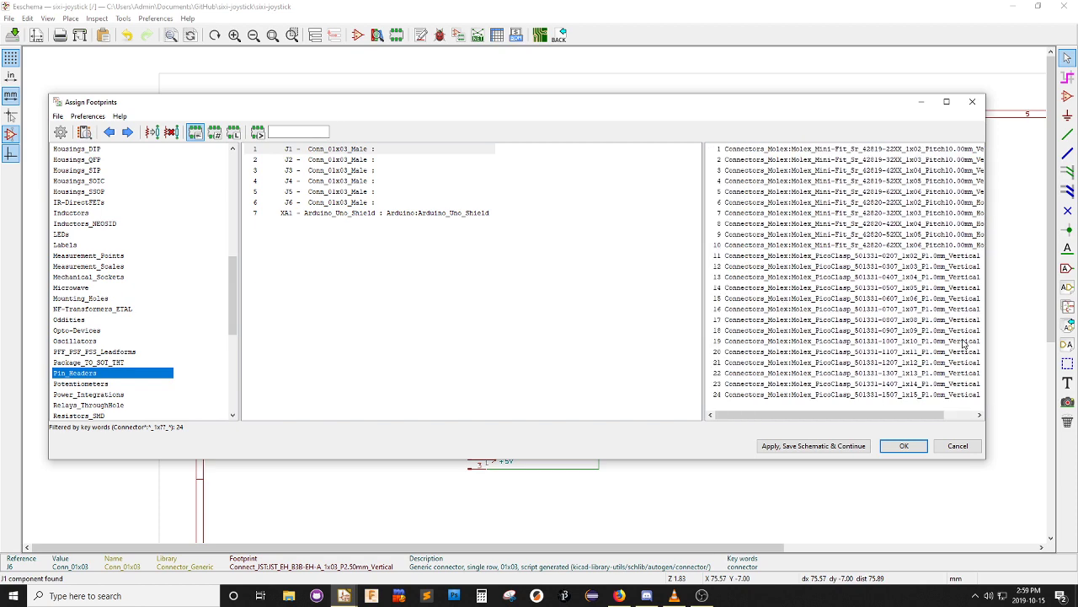
scroll(909, 311, right, 2)
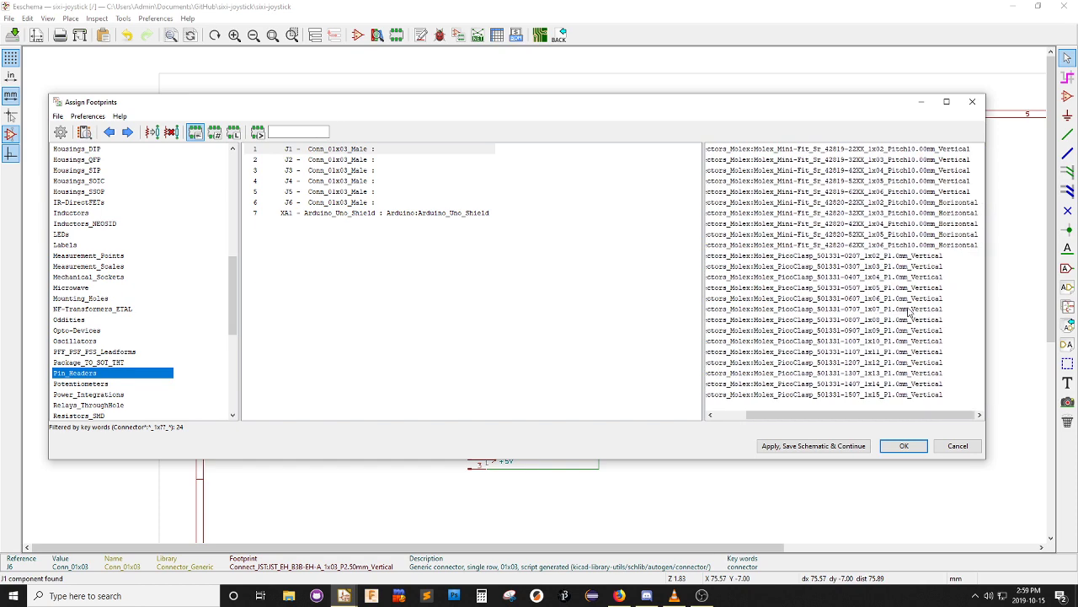
scroll(909, 311, left, 2)
scroll(828, 262, right, 2)
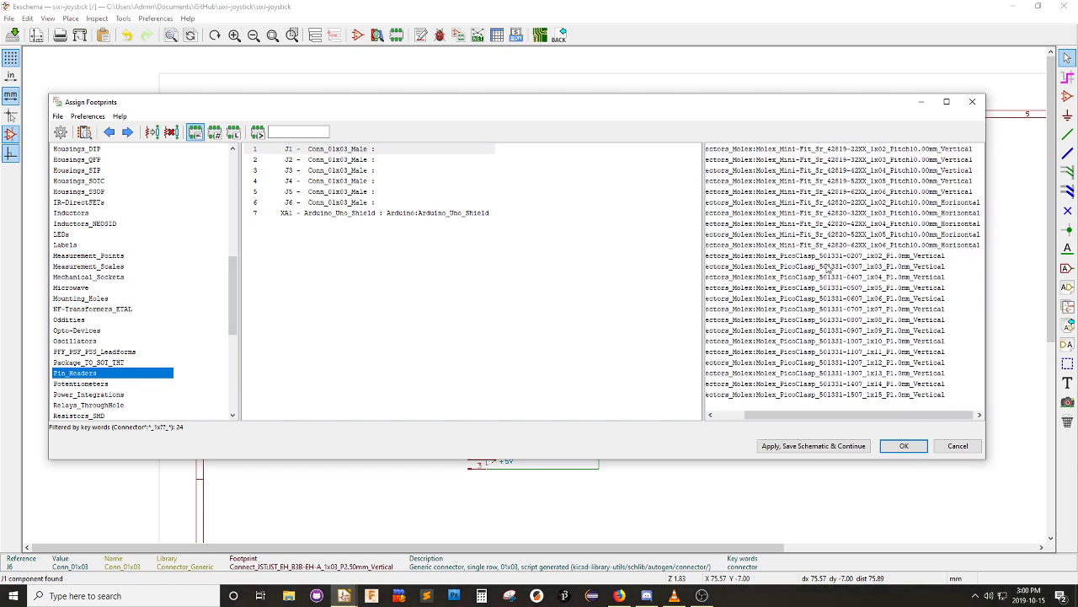
scroll(826, 271, left, 2)
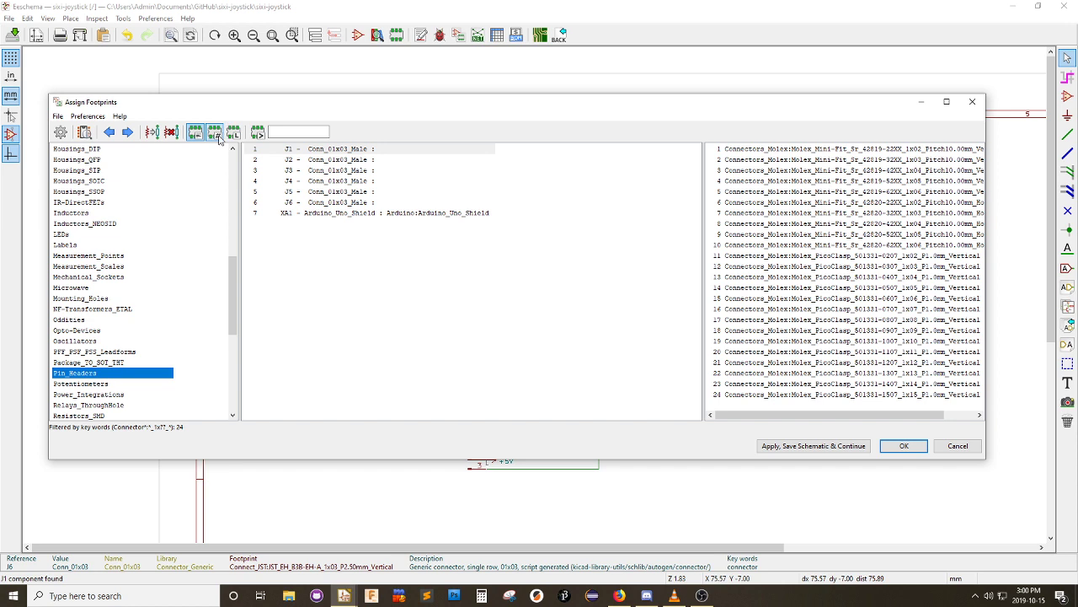
click(329, 291)
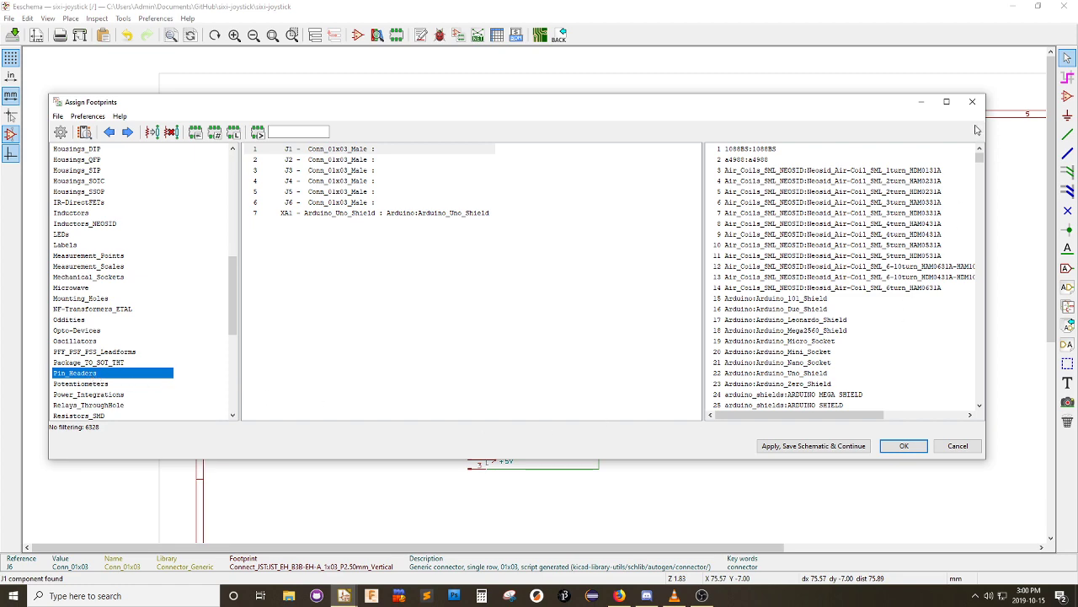
Assign the footprint Pin_Headers:Pin_Header_Straight_1x03_Pitch2.54mm to connector J1
drag(979, 165, 991, 338)
scroll(863, 269, up, 20)
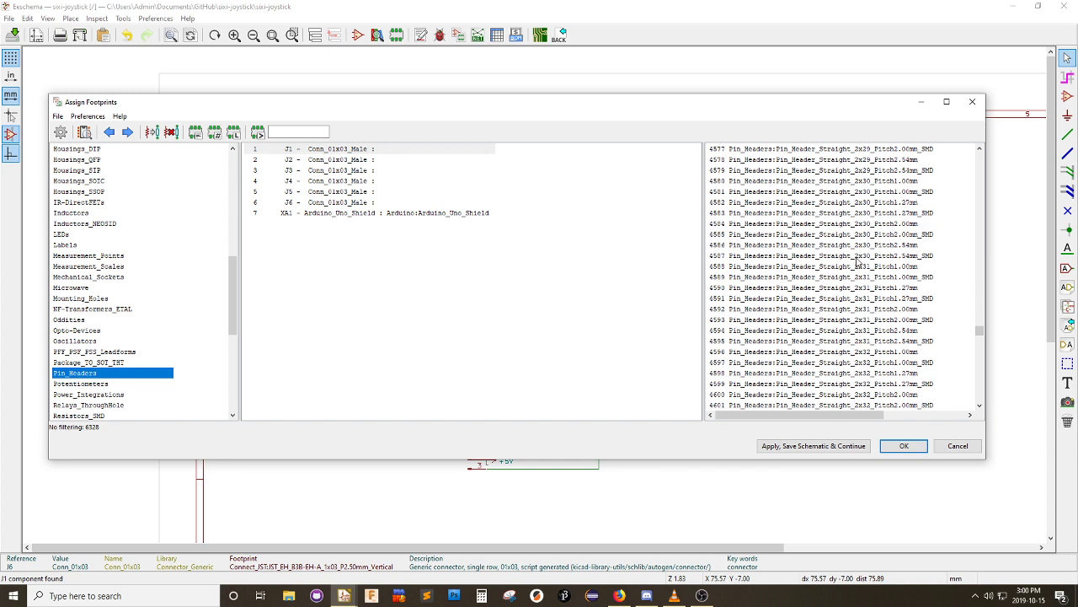
scroll(860, 261, up, 20)
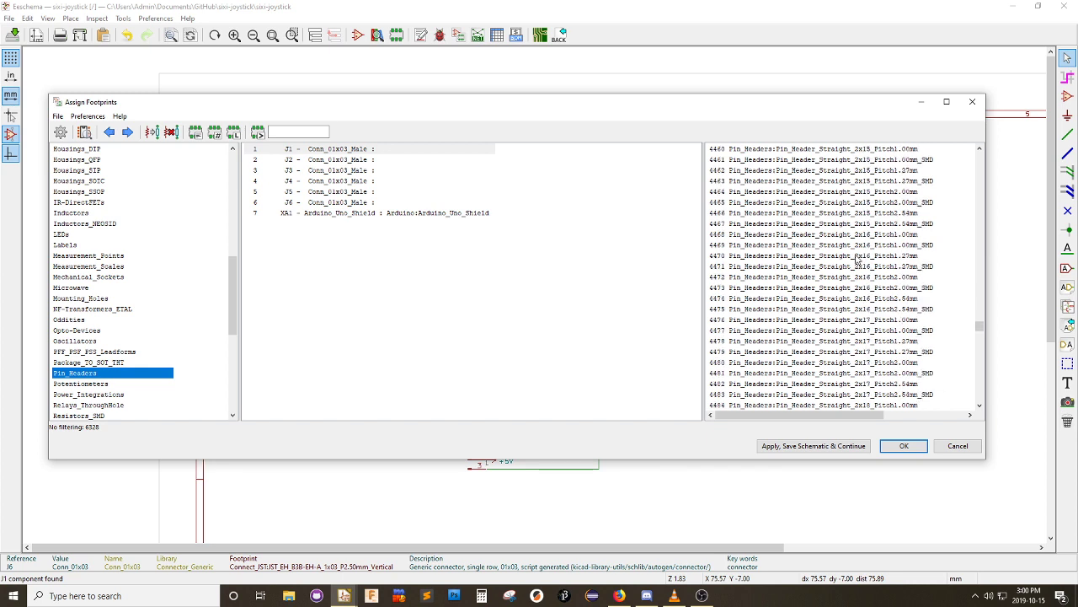
scroll(860, 251, up, 20)
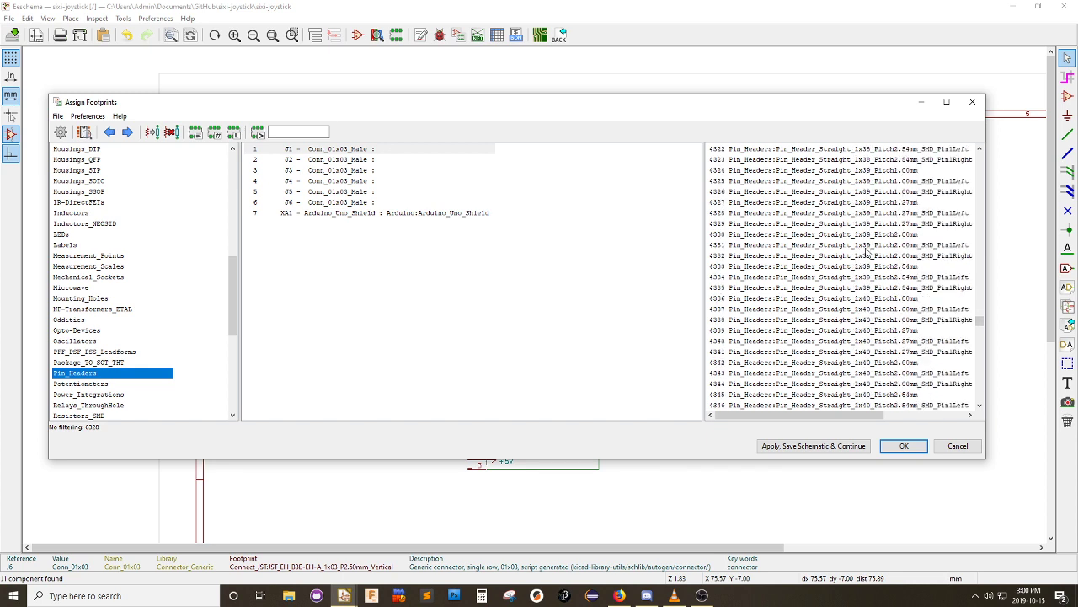
scroll(864, 248, up, 18)
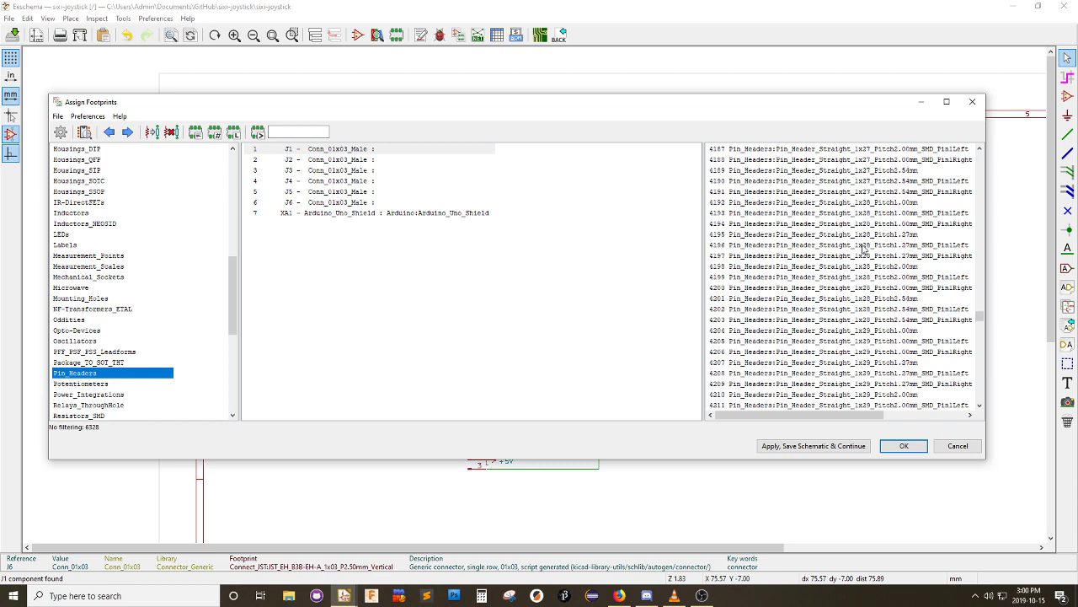
scroll(980, 203, up, 20)
scroll(979, 203, up, 8)
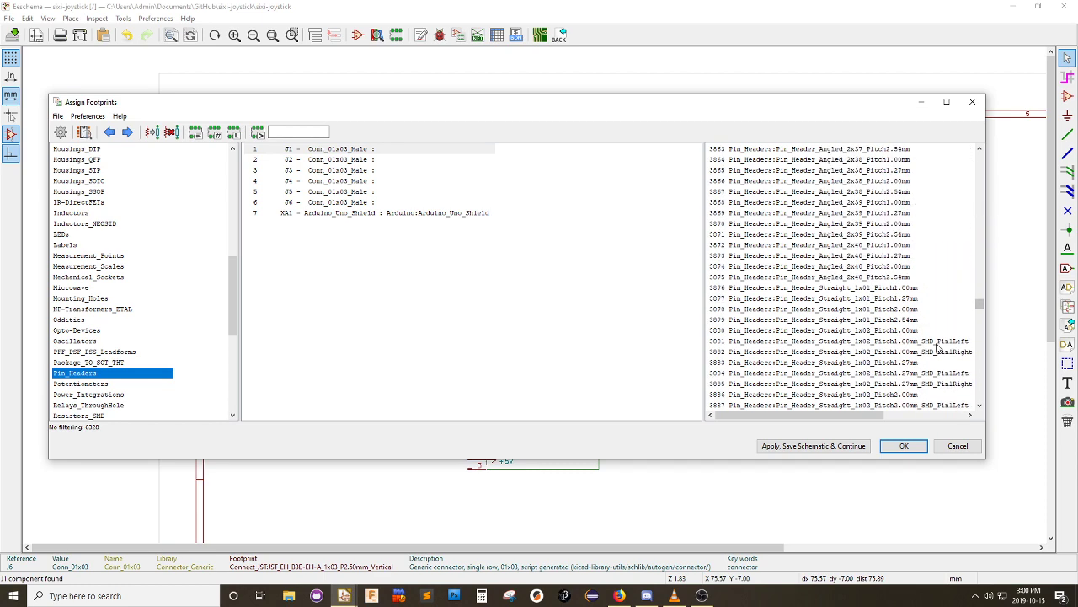
scroll(858, 299, down, 5)
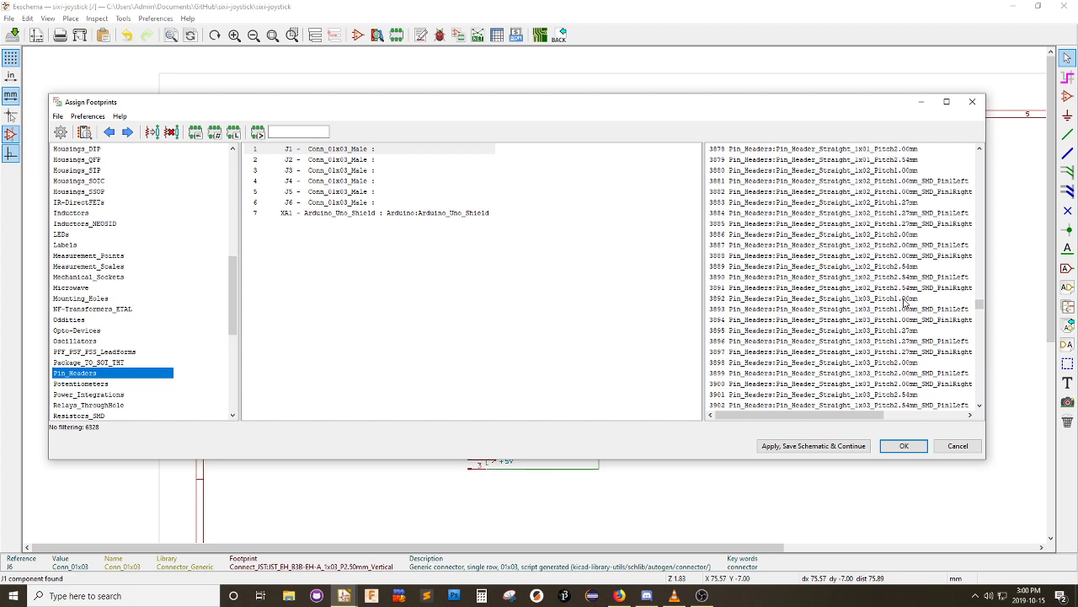
click(906, 299)
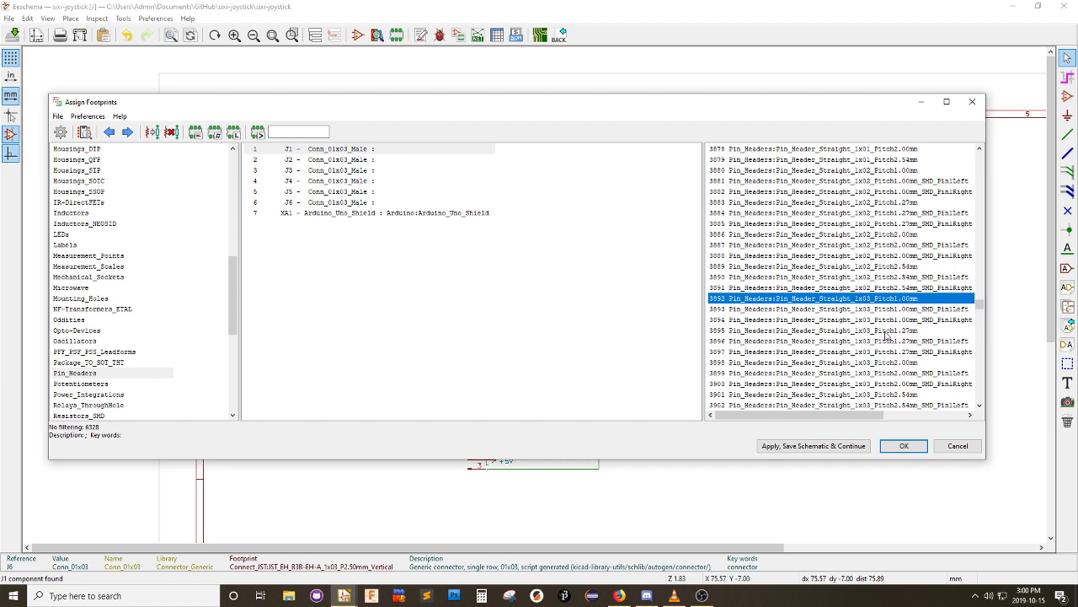
scroll(885, 336, down, 2)
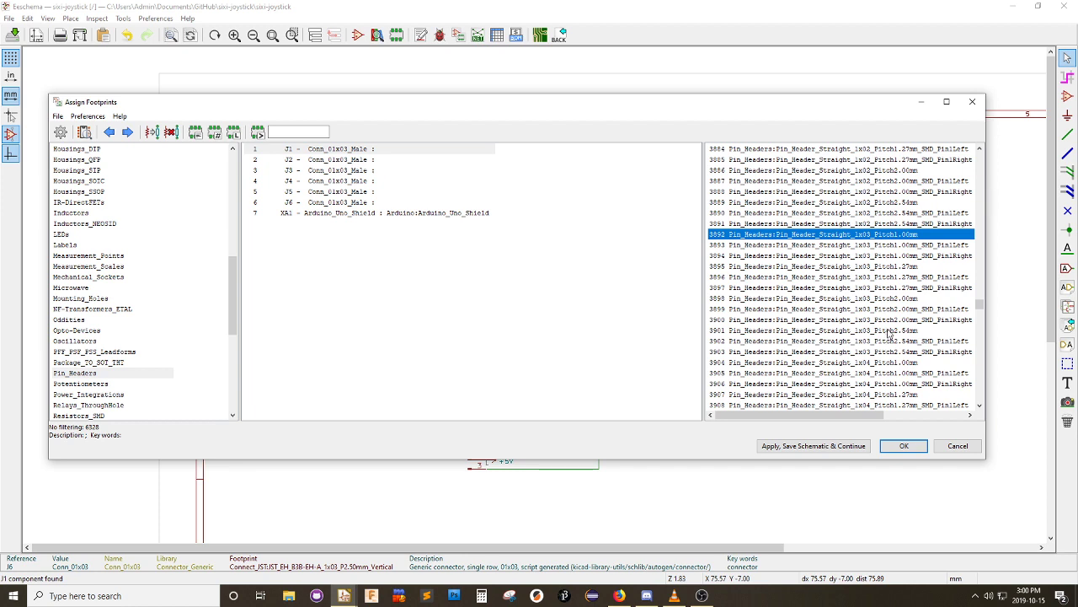
click(852, 330)
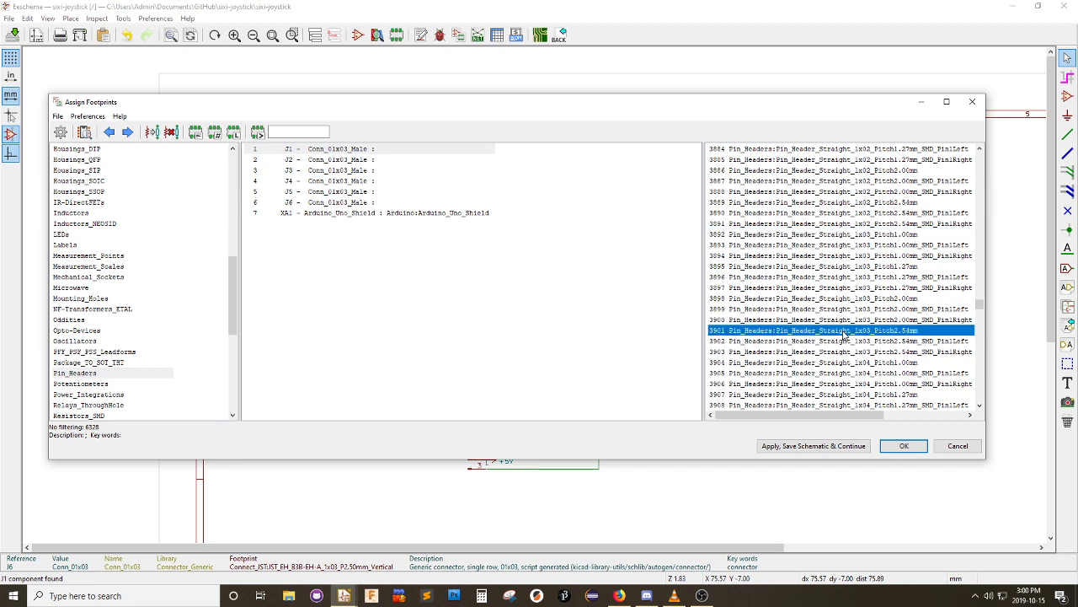
double_click(845, 331)
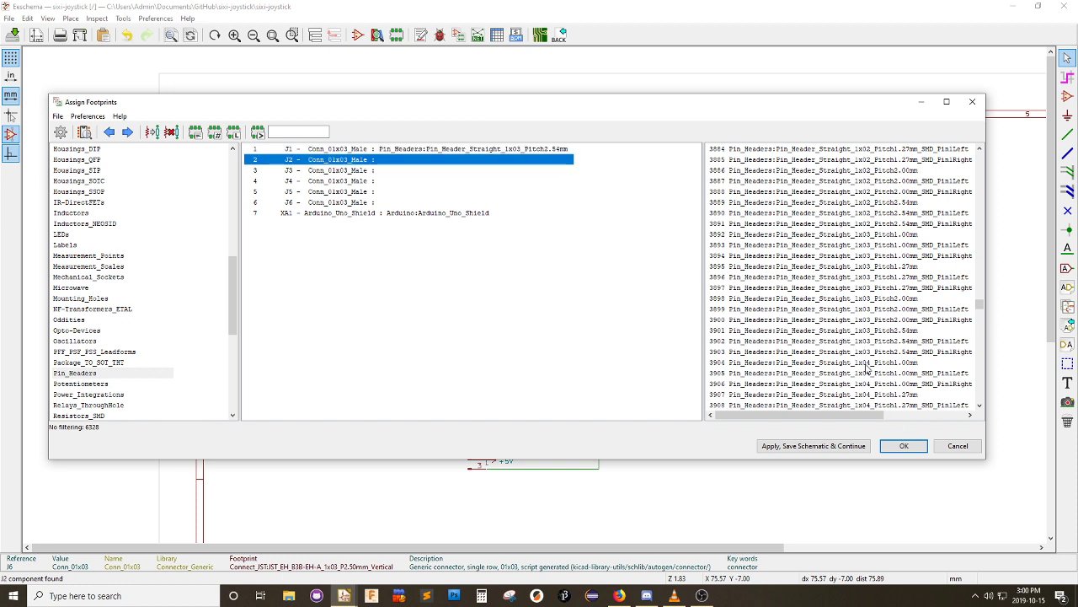
Assign the same straight 1x03 2.54 mm pin-header footprint to J2 through J6 and accept the footprint assignments
double_click(864, 333)
double_click(865, 332)
double_click(865, 332)
click(866, 332)
double_click(866, 331)
double_click(867, 332)
click(905, 446)
Generate the netlist and save it as sixi-joystick.net
click(459, 36)
click(638, 242)
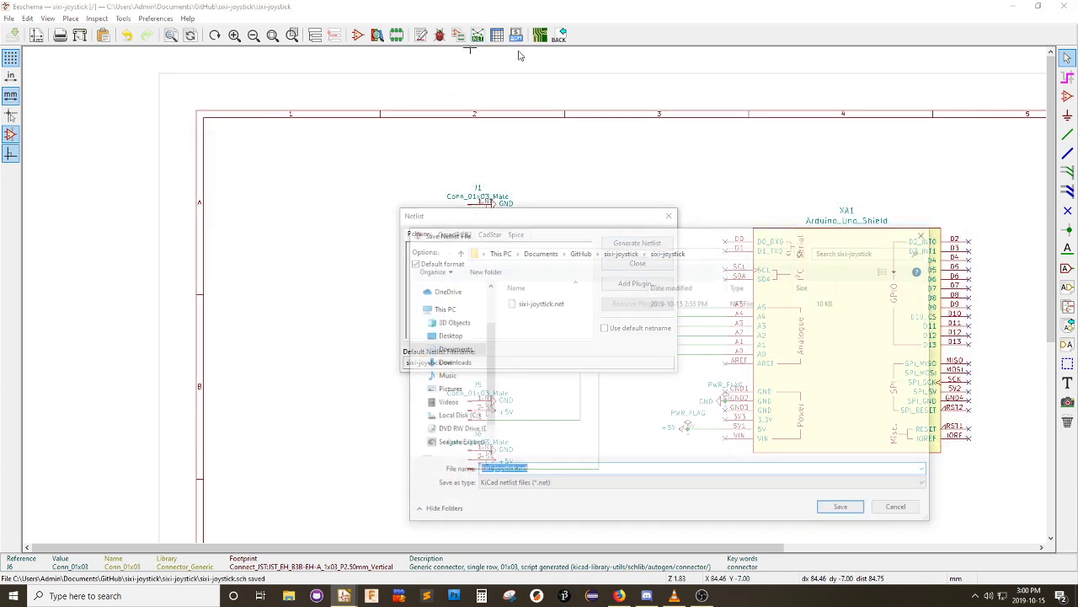
click(839, 506)
Switch to the PCB layout in Pcbnew and read the current netlist into the board
click(540, 35)
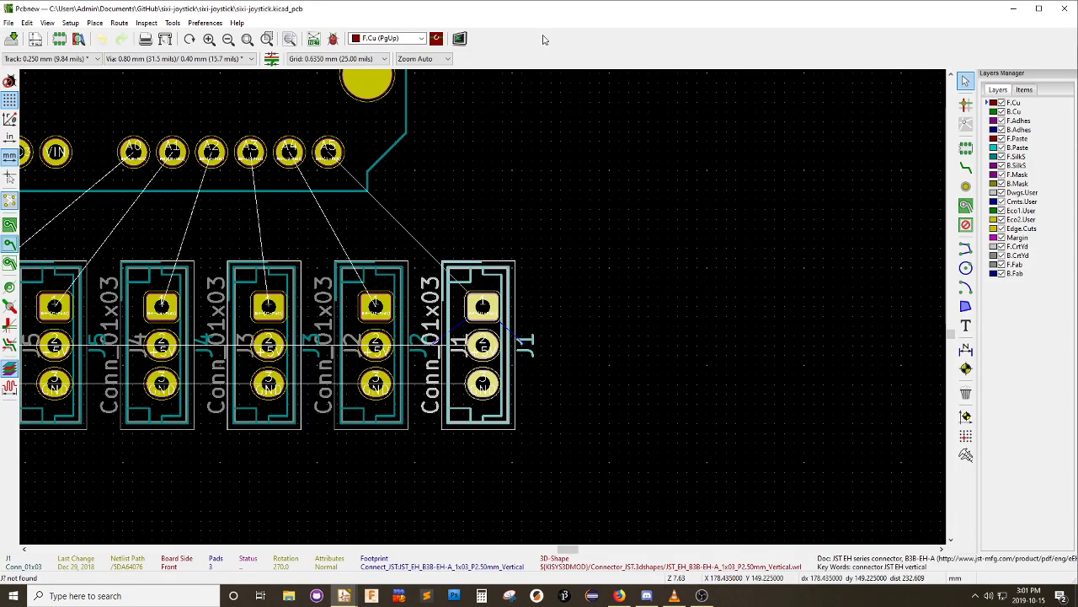
click(313, 38)
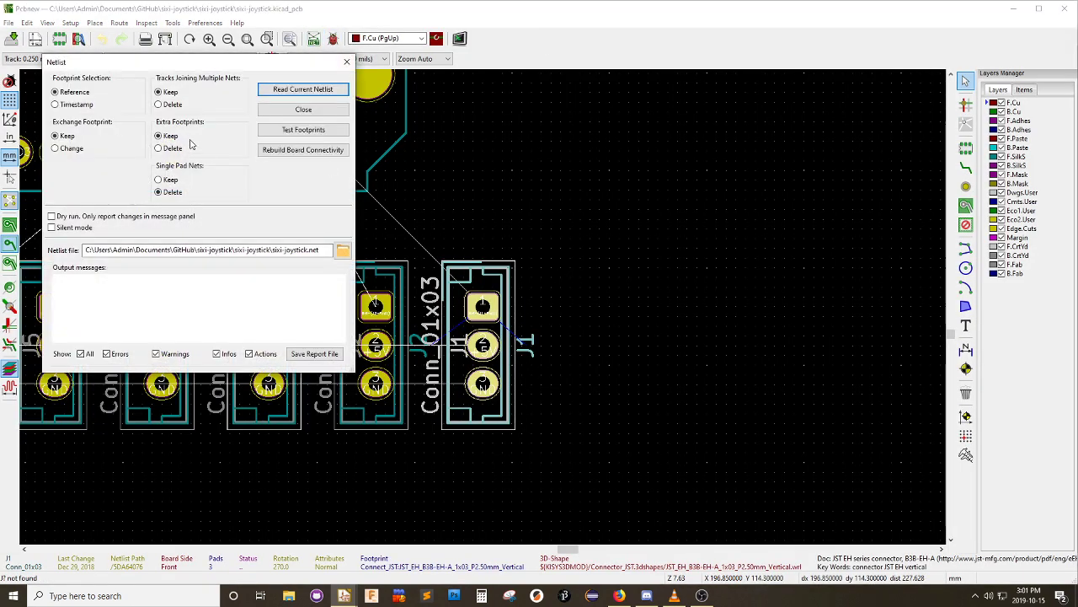
click(302, 89)
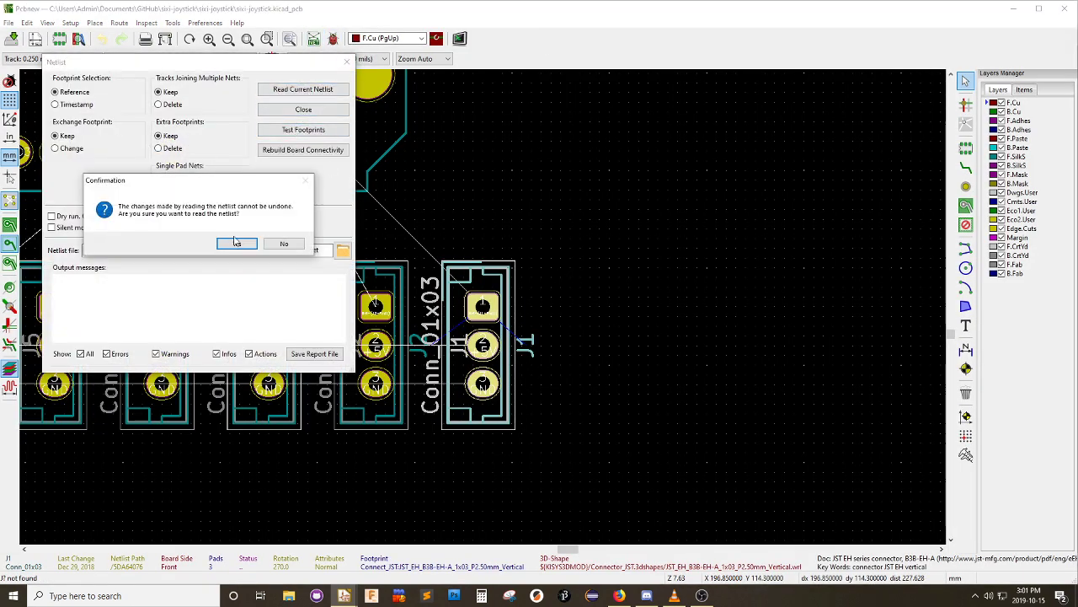
click(236, 243)
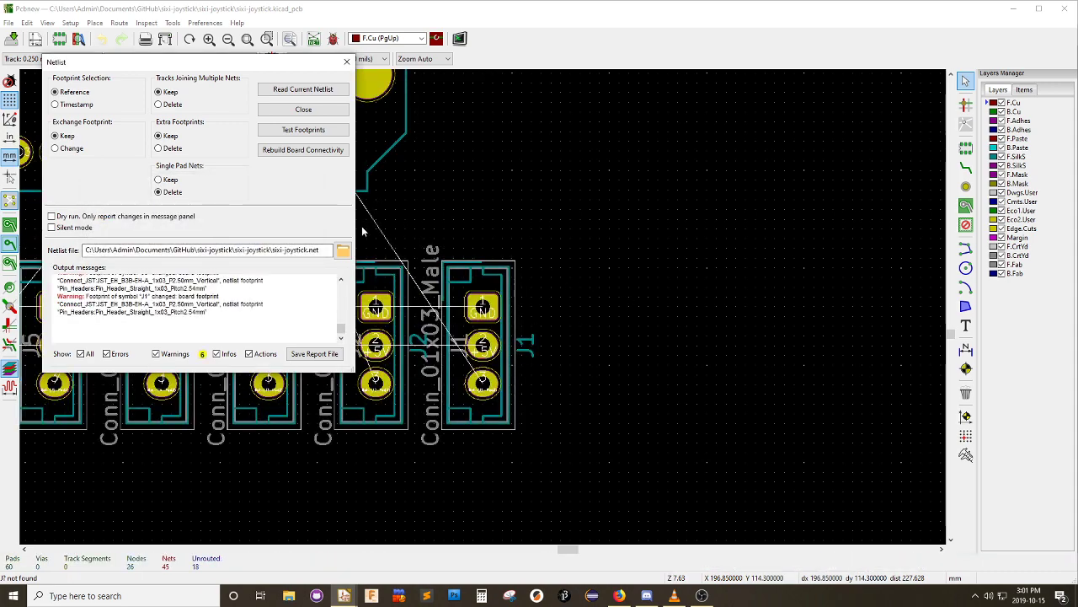
click(303, 110)
Delete the six old JST connector footprints J6 through J1 from the board
scroll(483, 305, down, 5)
scroll(482, 306, up, 3)
scroll(481, 316, up, 6)
scroll(485, 312, down, 3)
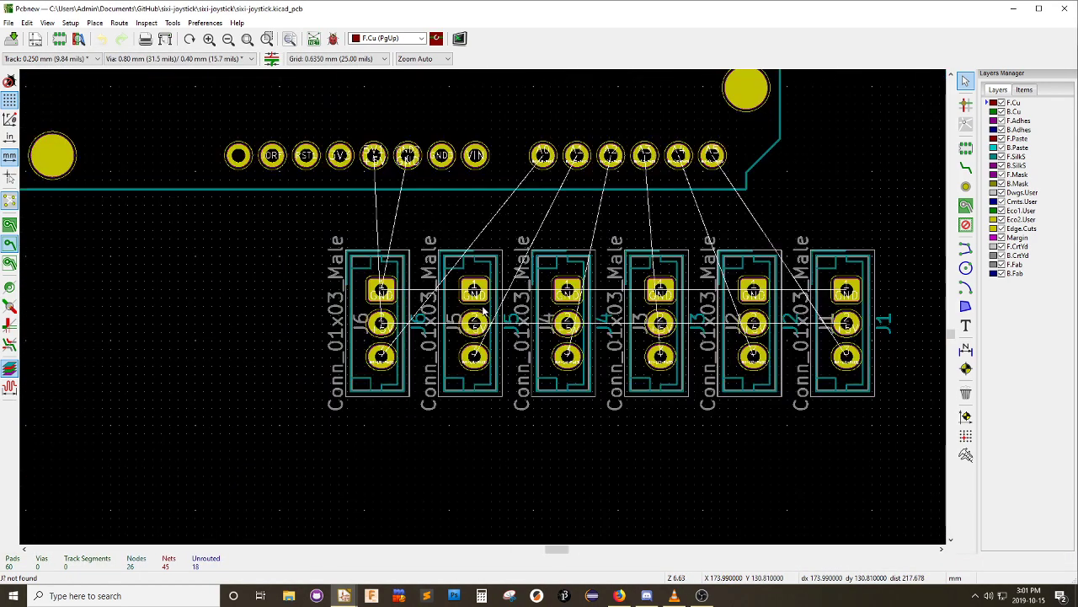
click(386, 378)
key(Delete)
click(469, 383)
key(Delete)
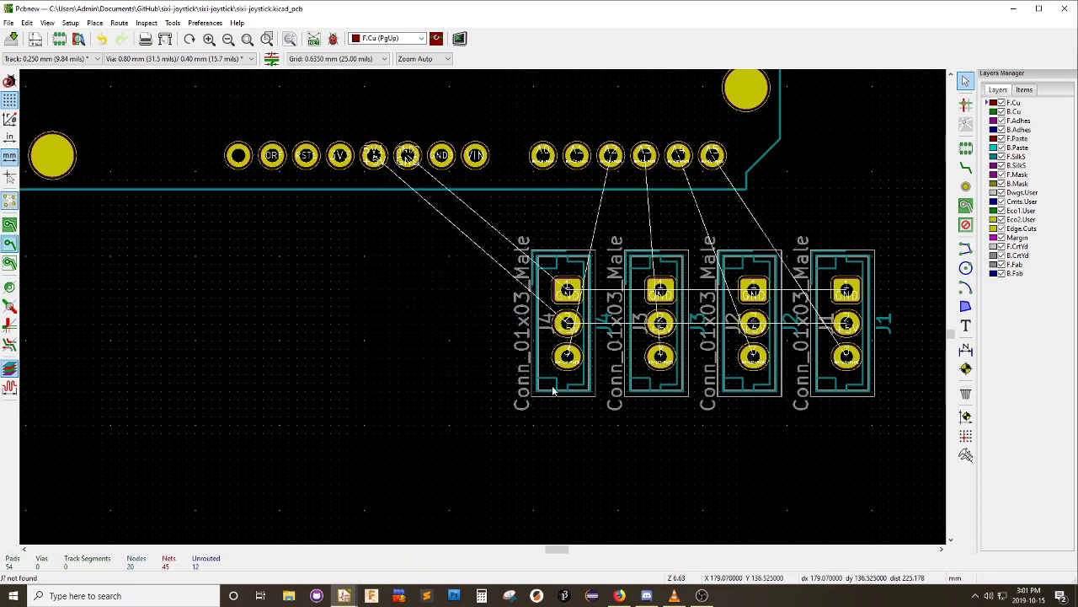
click(562, 383)
key(Delete)
click(656, 383)
key(Delete)
click(748, 383)
key(Delete)
click(815, 377)
key(Delete)
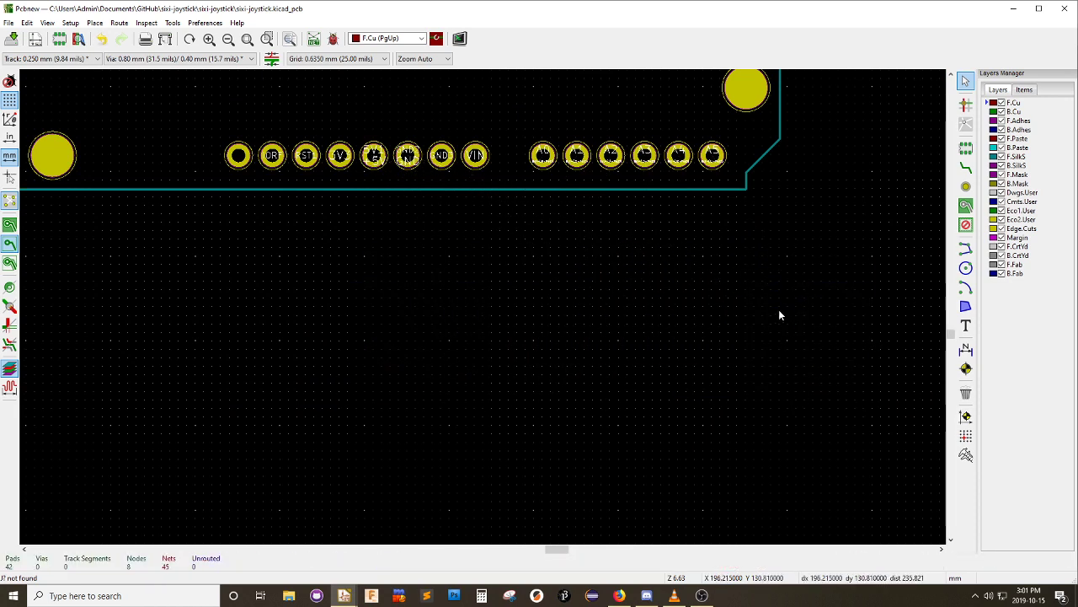
Read the current netlist again to bring the six new pin-header footprints onto the board
click(313, 40)
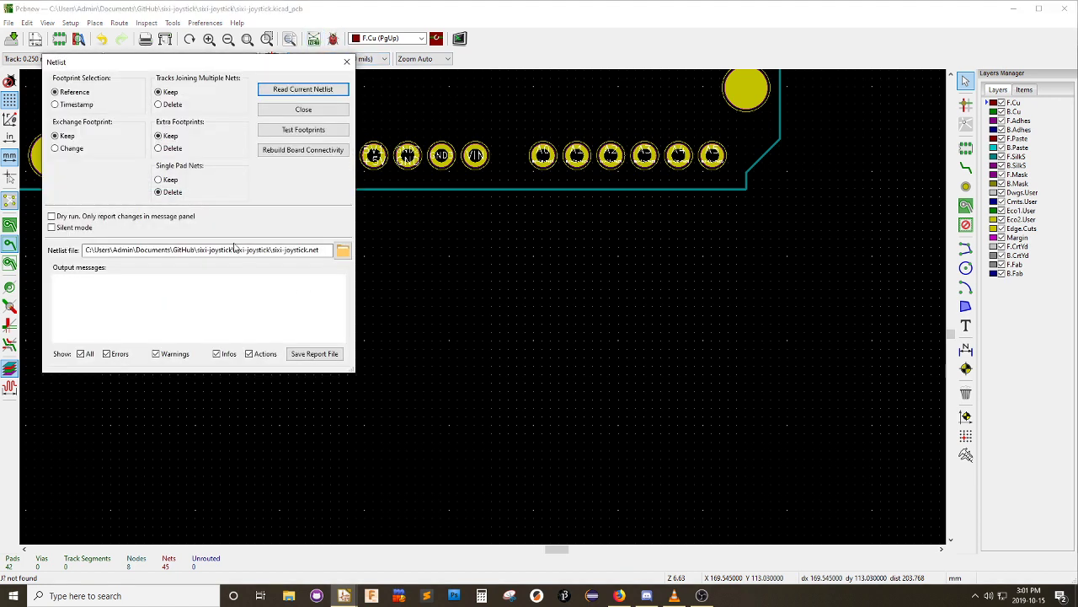
click(303, 89)
click(235, 242)
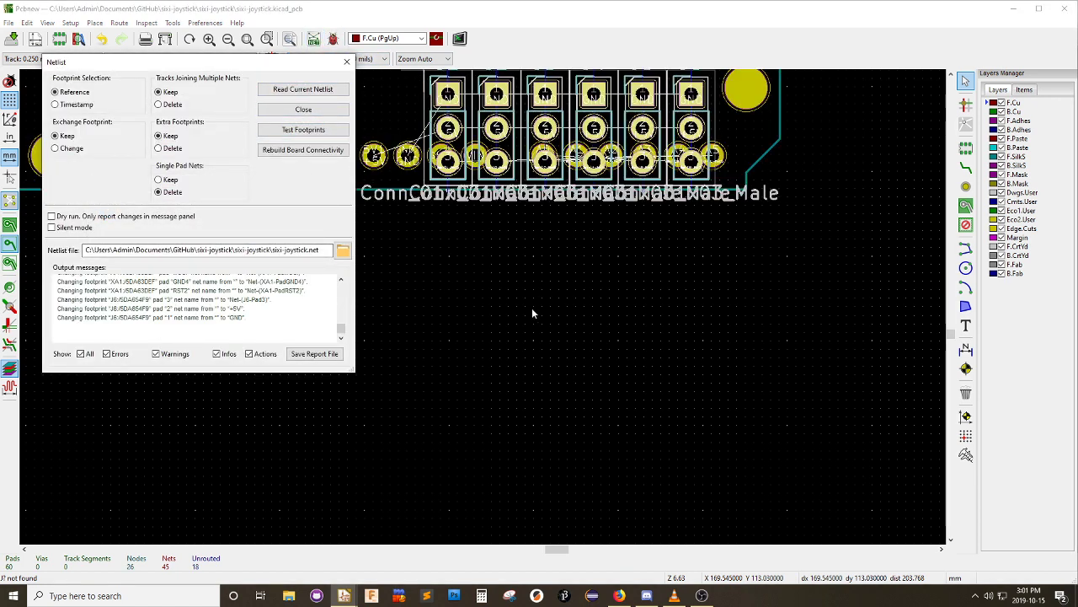
click(303, 110)
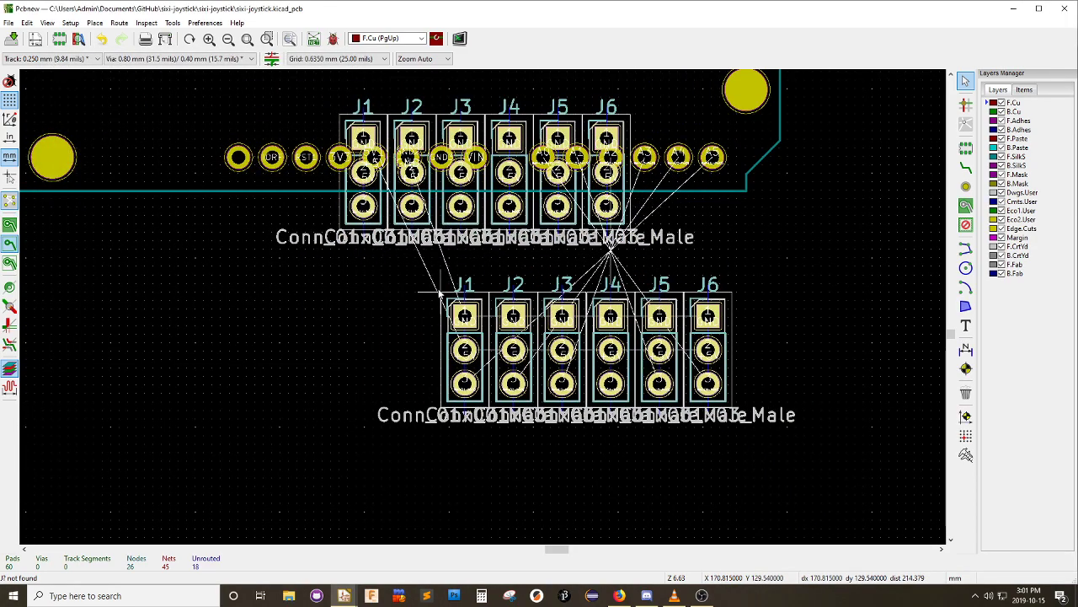
Rotate the group of six pin headers 180 degrees and place it below the Arduino outline's analog pins
key(r)
key(r)
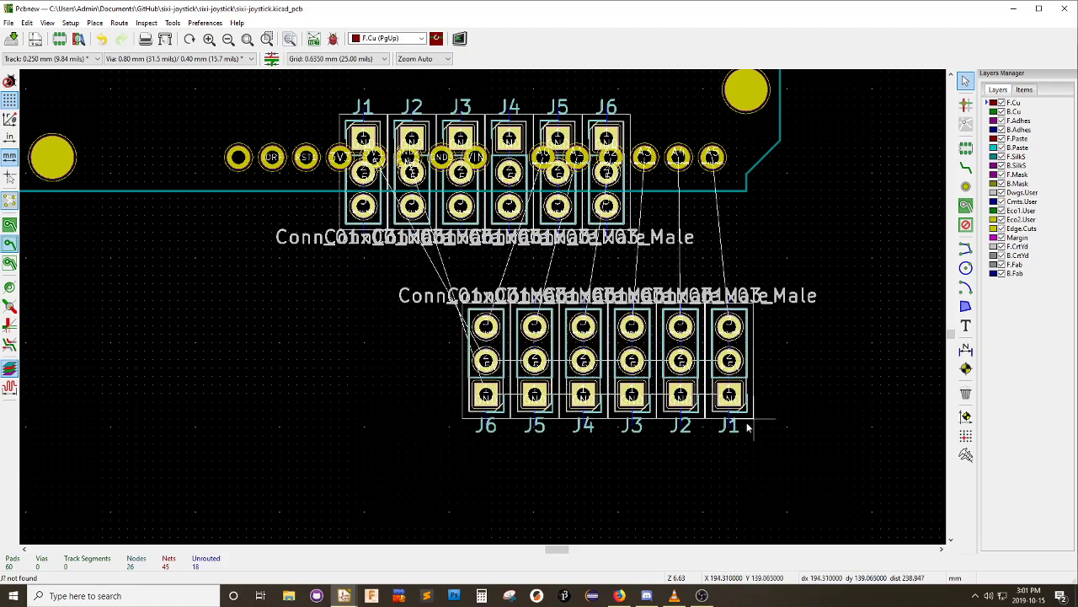
click(718, 422)
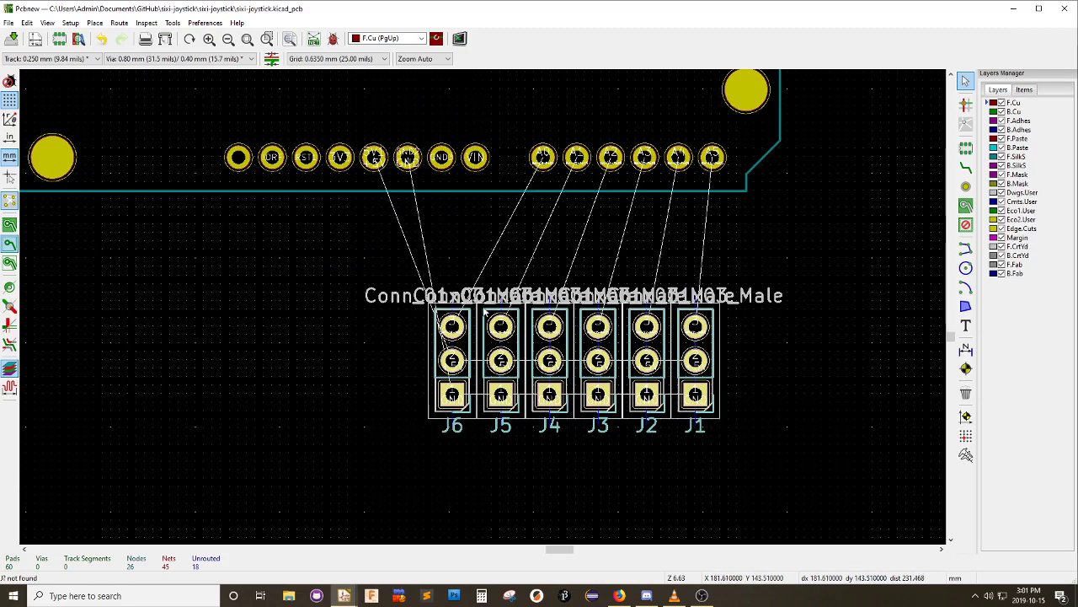
Examine the pin-header group's placement relative to the whole Arduino shield outline
scroll(484, 311, down, 5)
scroll(483, 311, up, 5)
scroll(482, 310, down, 1)
scroll(480, 309, up, 1)
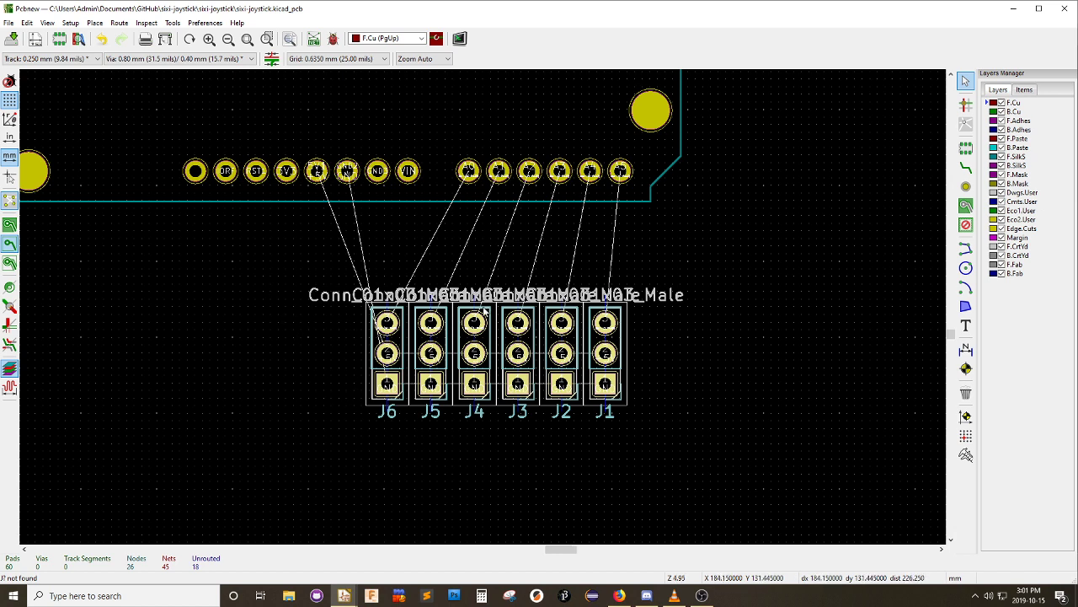
scroll(484, 312, down, 4)
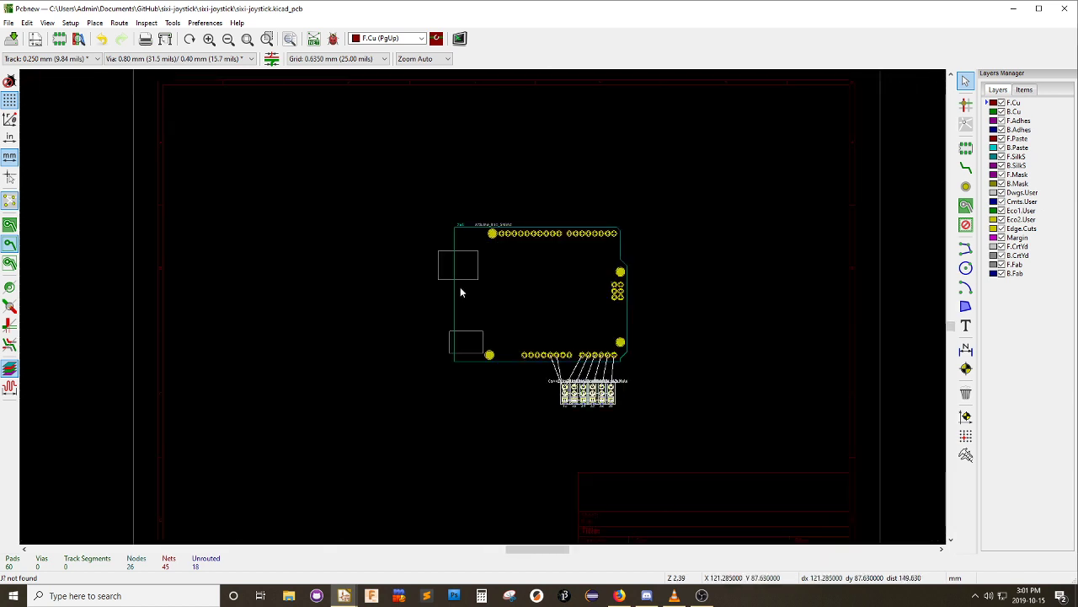
scroll(462, 294, up, 3)
scroll(520, 206, down, 4)
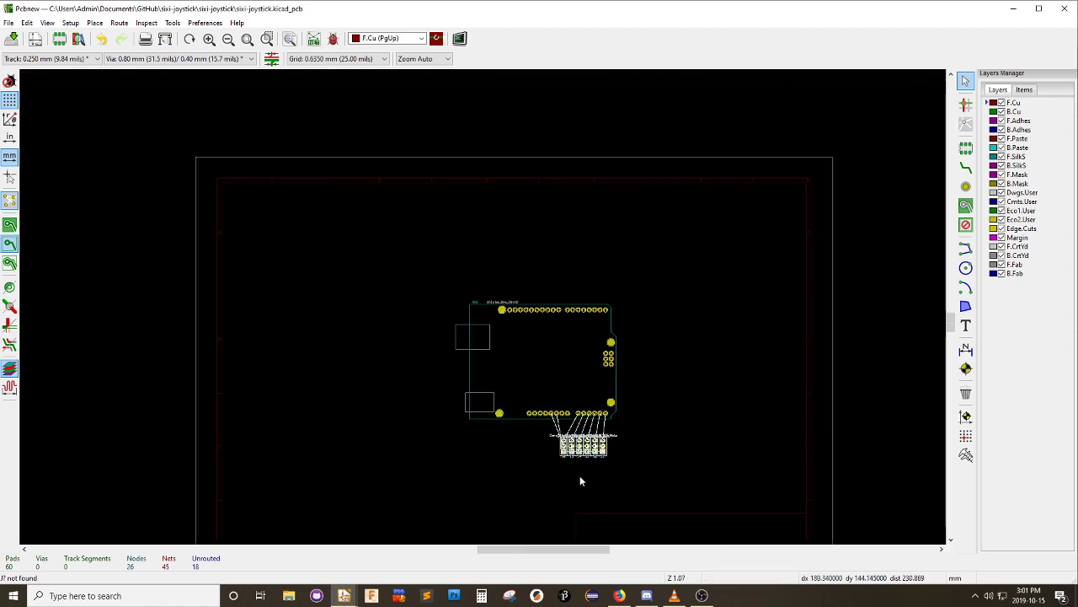
scroll(583, 468, up, 4)
scroll(476, 106, up, 1)
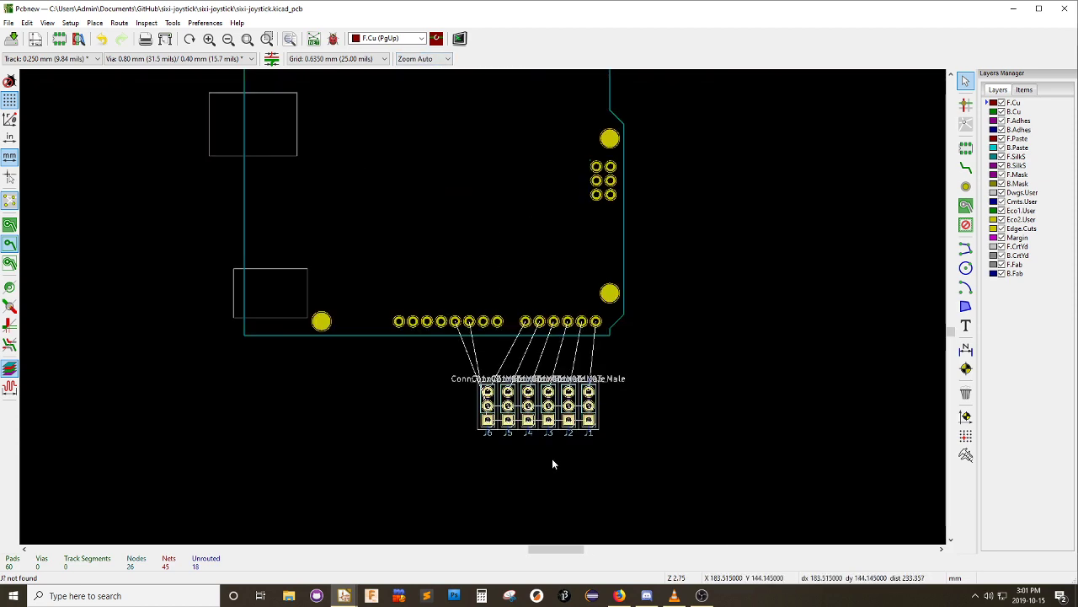
scroll(593, 480, up, 1)
scroll(304, 158, up, 1)
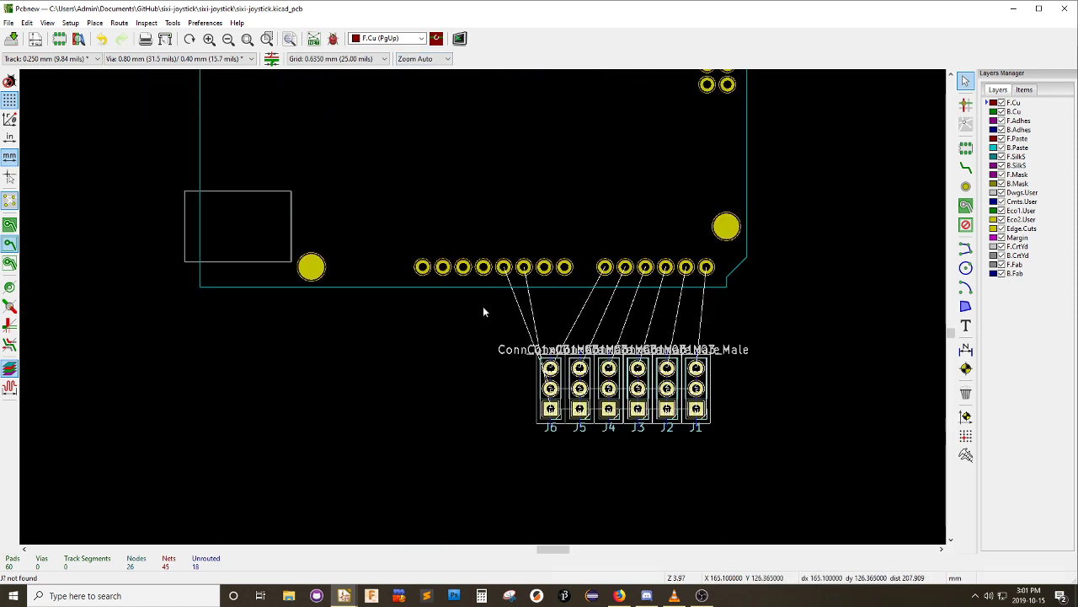
Select the six pin headers and move them closer to the Arduino outline, aligning J1 under the outermost analog pin
scroll(484, 312, up, 2)
drag(415, 284, 741, 428)
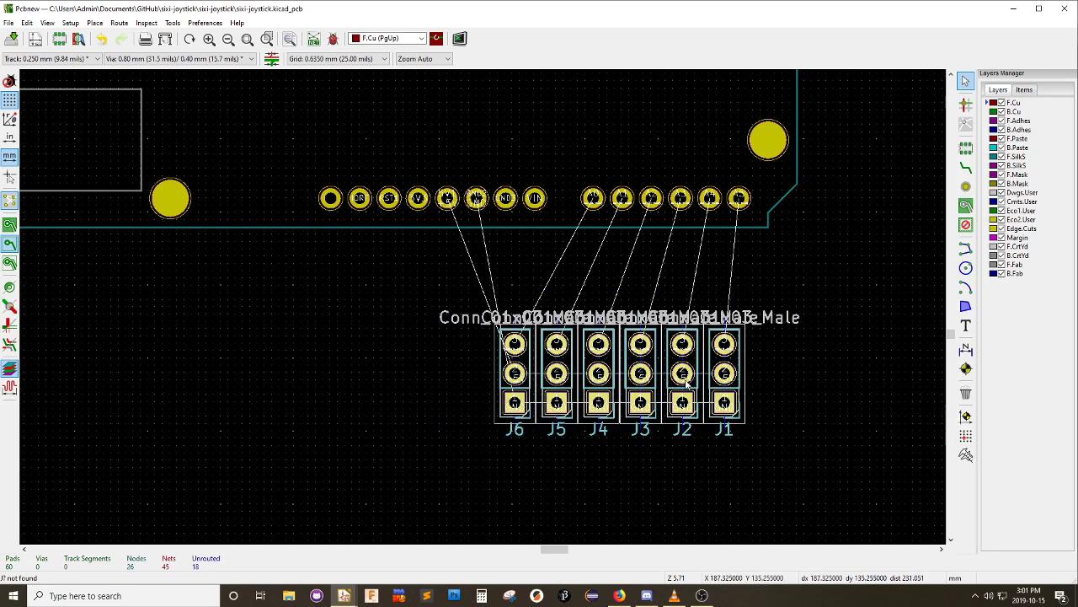
drag(674, 384, 687, 328)
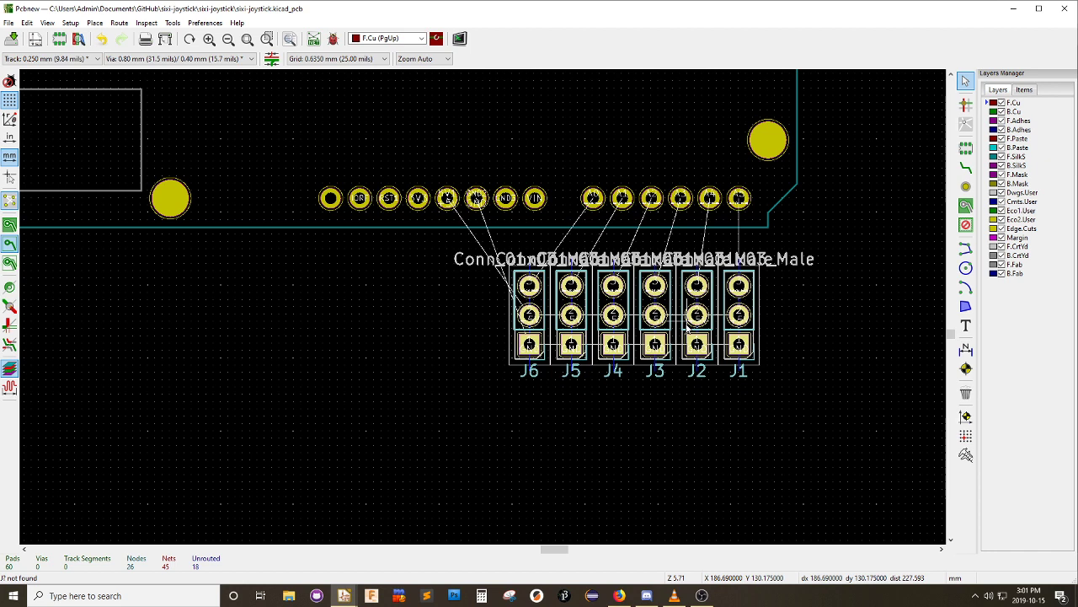
drag(689, 320, 688, 337)
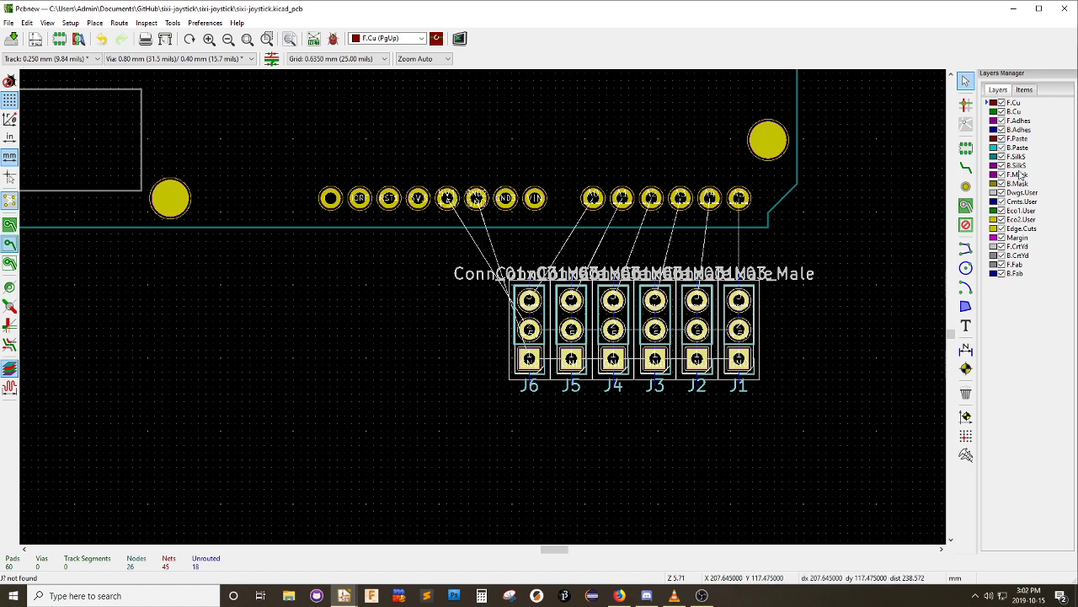
Draw a filled chamfered polygon about 38 by 11.4 mm on the Edge.Cuts layer around the six pin headers
click(1021, 230)
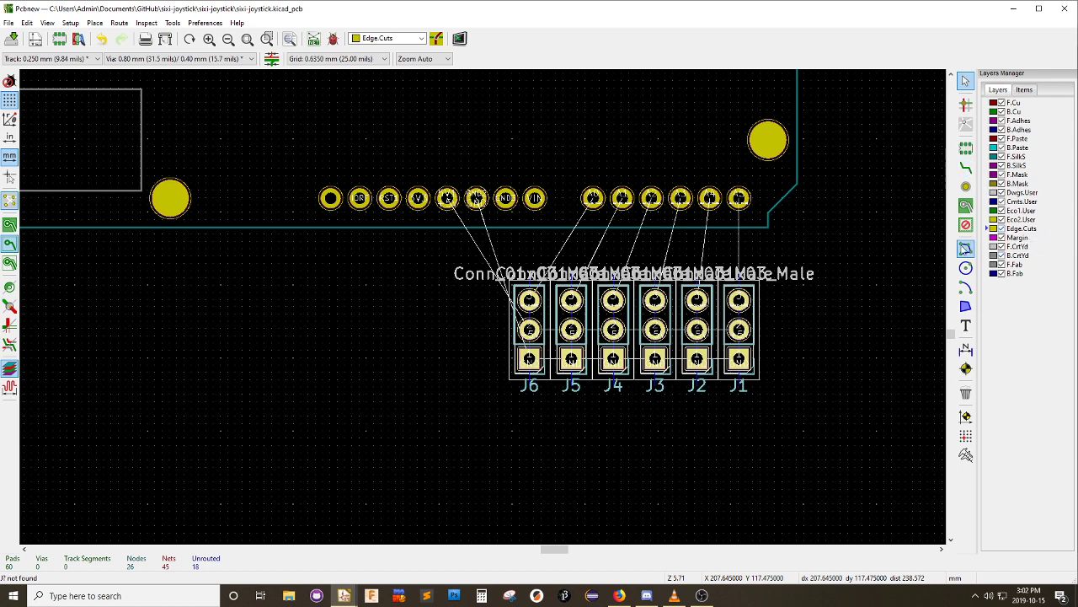
click(965, 307)
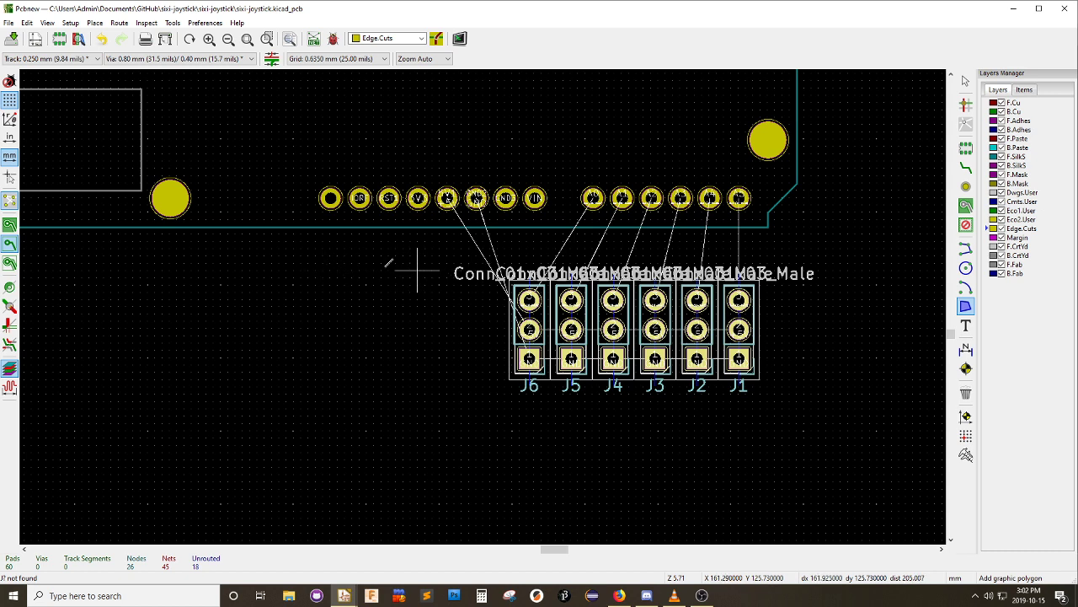
click(346, 263)
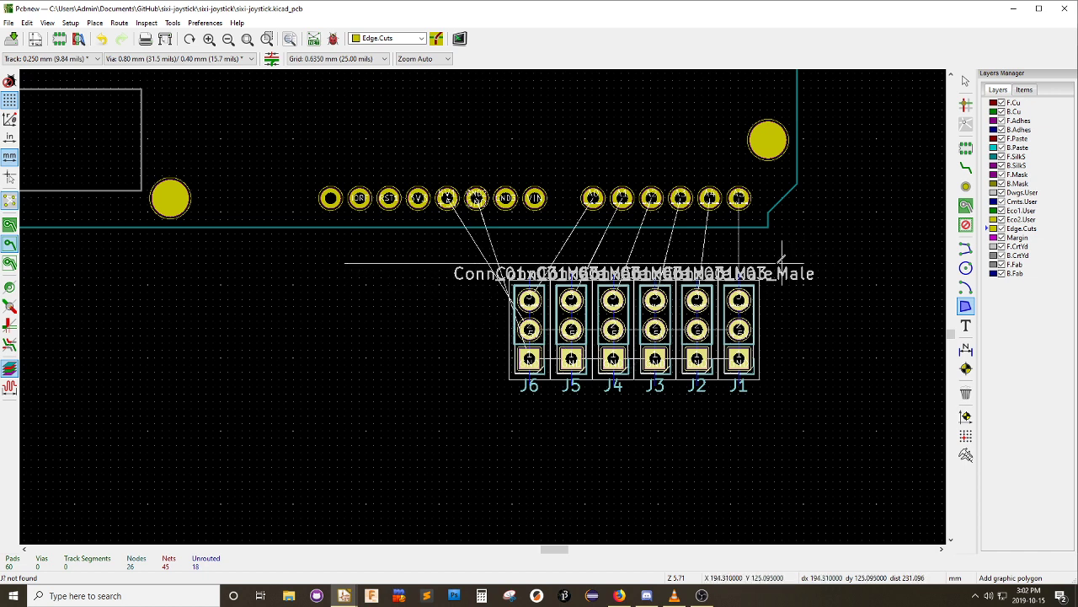
click(773, 263)
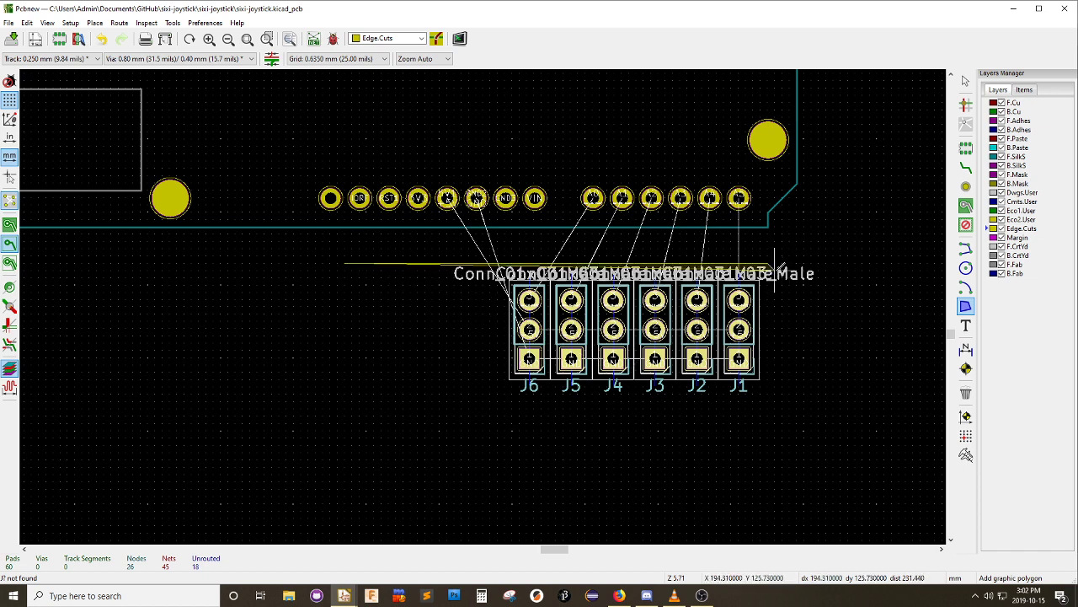
click(771, 392)
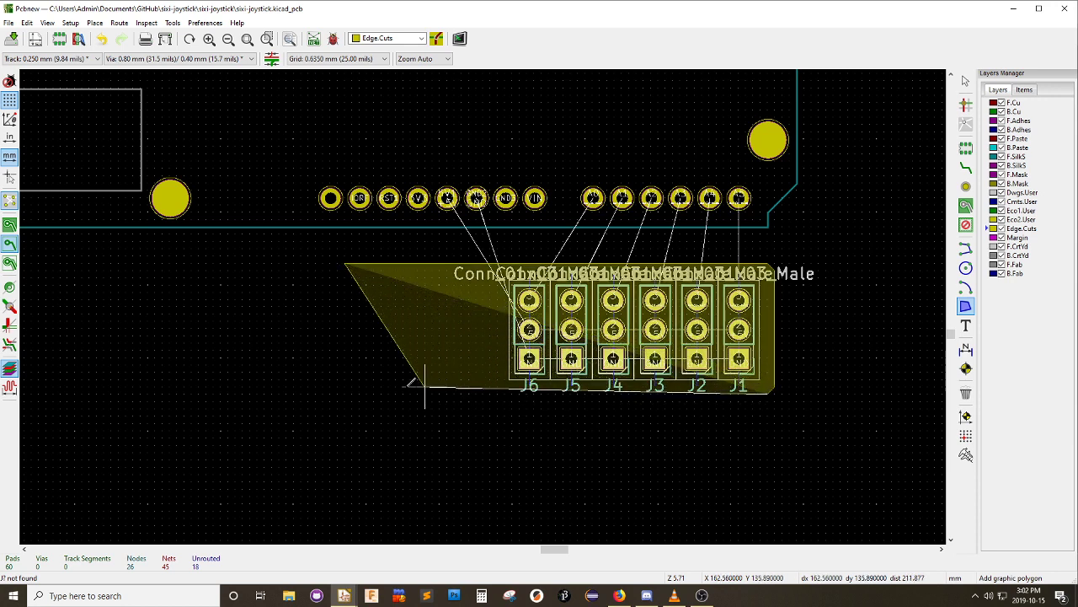
click(344, 392)
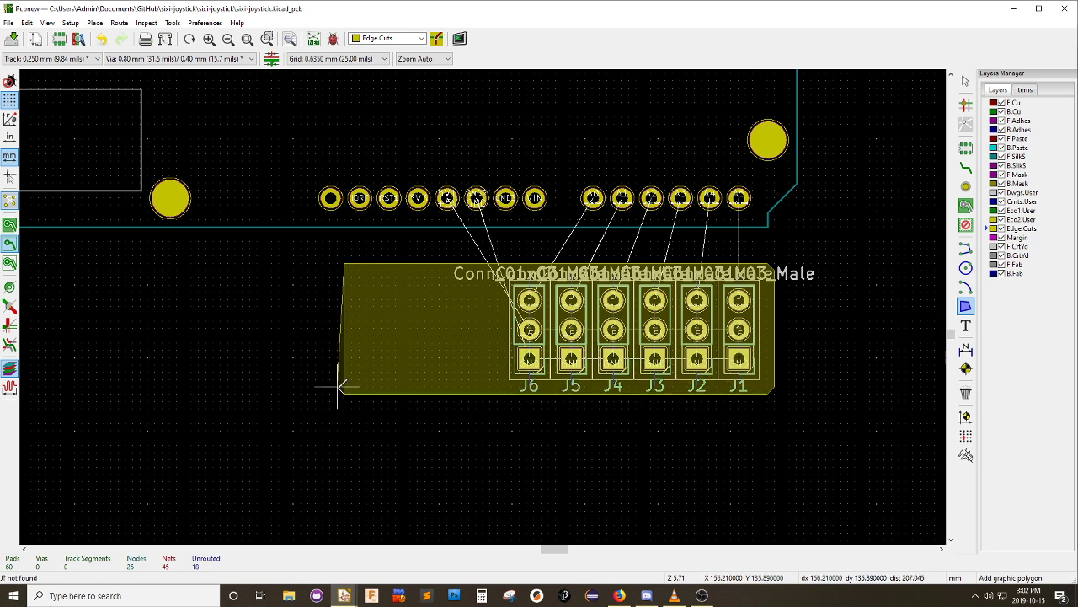
click(342, 268)
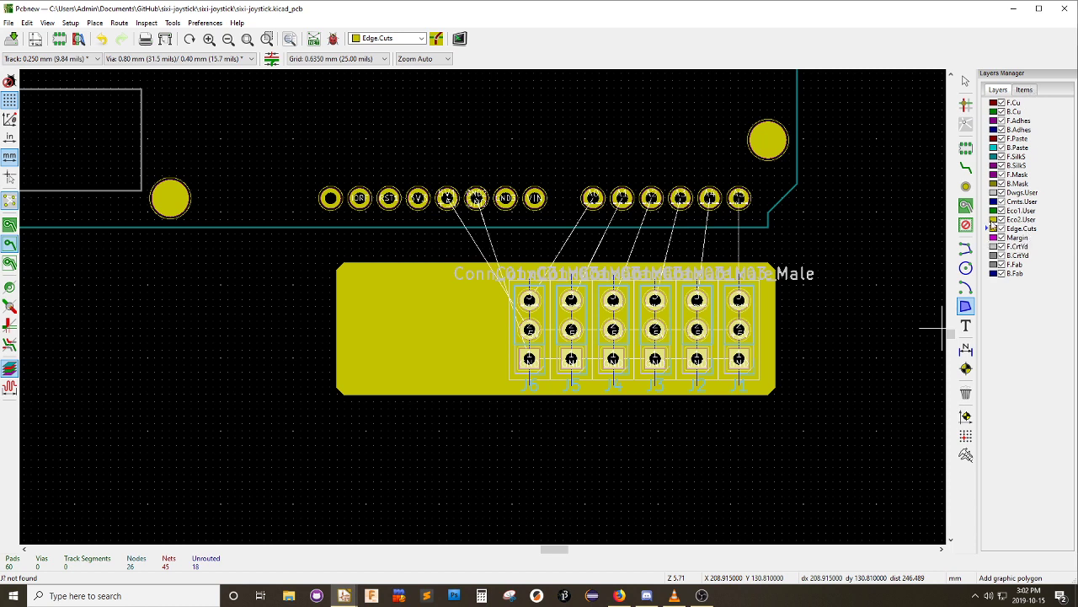
Try drawing a matching filled polygon over the board outline shape on the B.Cu layer, and undo it
click(1015, 111)
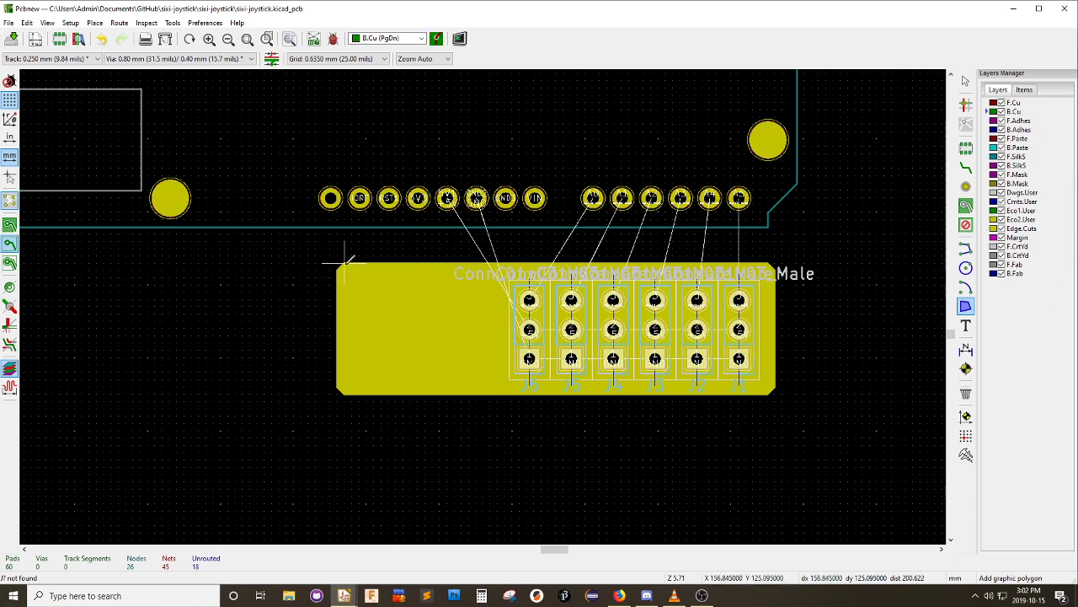
click(966, 306)
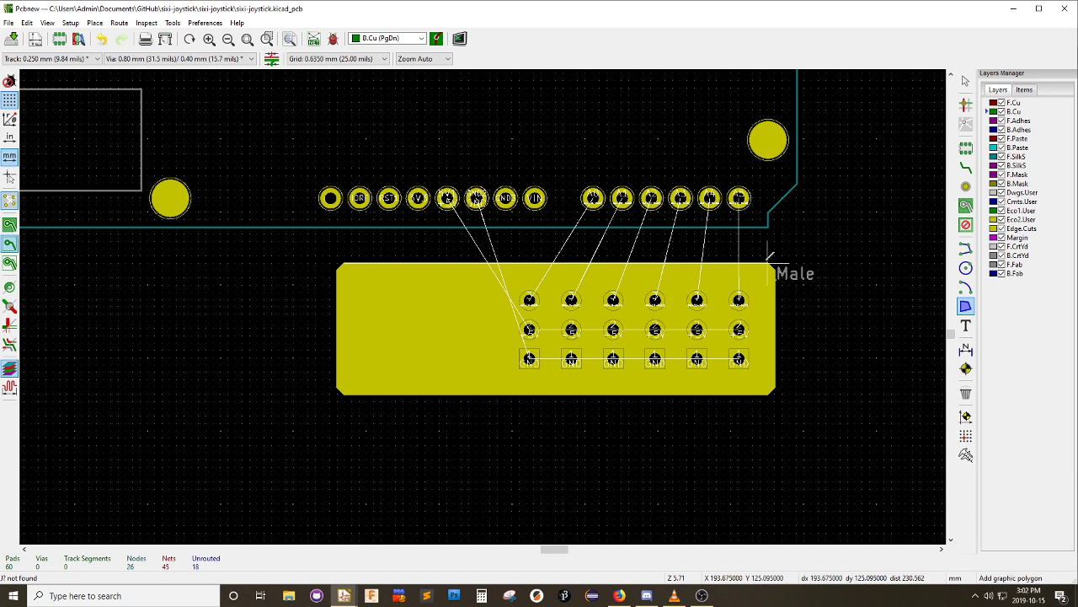
click(770, 264)
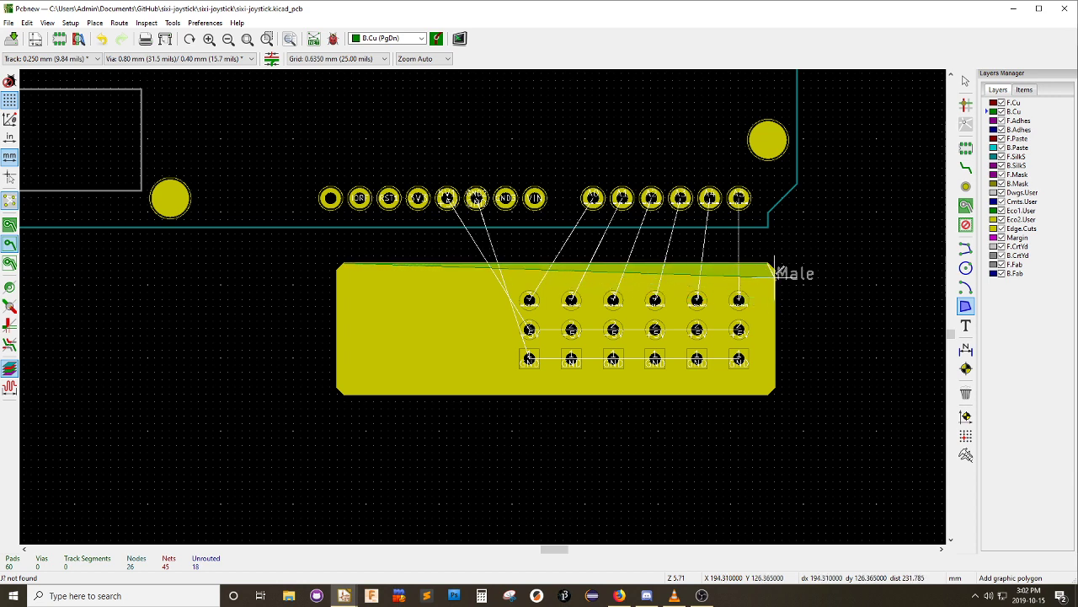
click(769, 391)
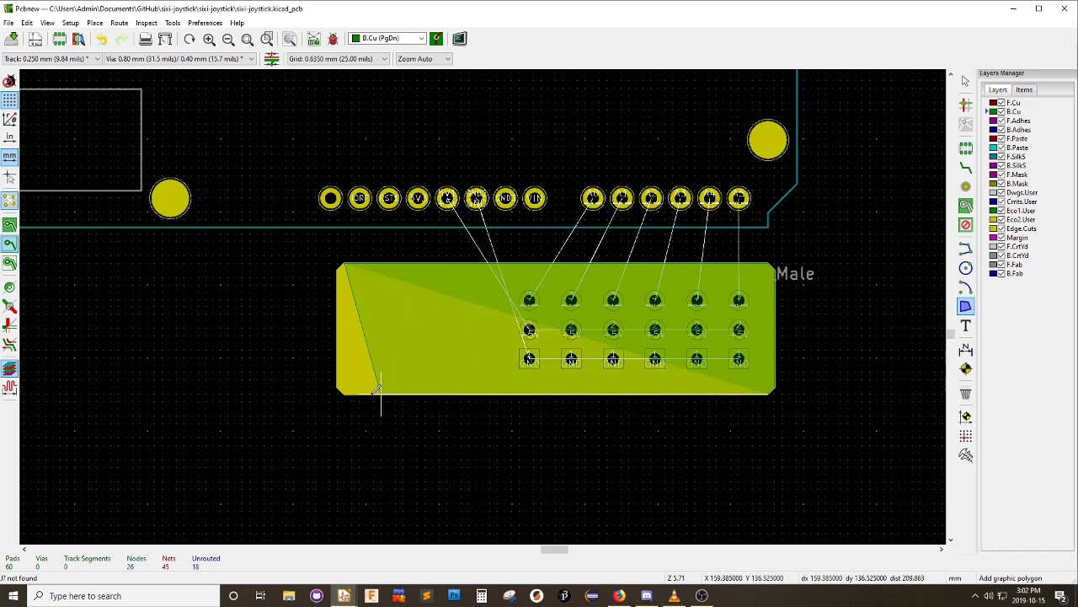
click(340, 392)
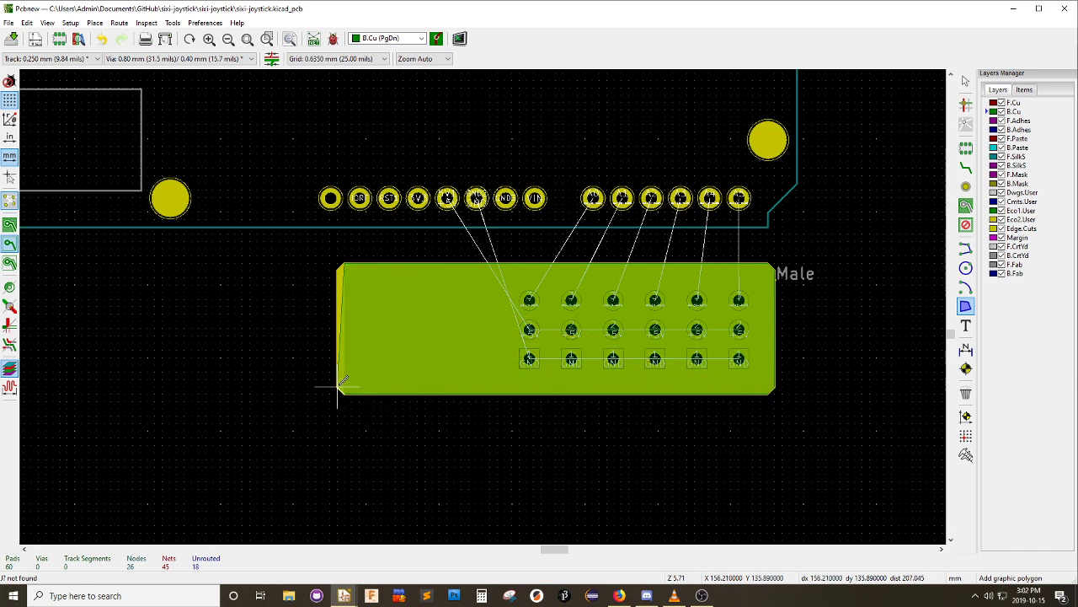
click(340, 268)
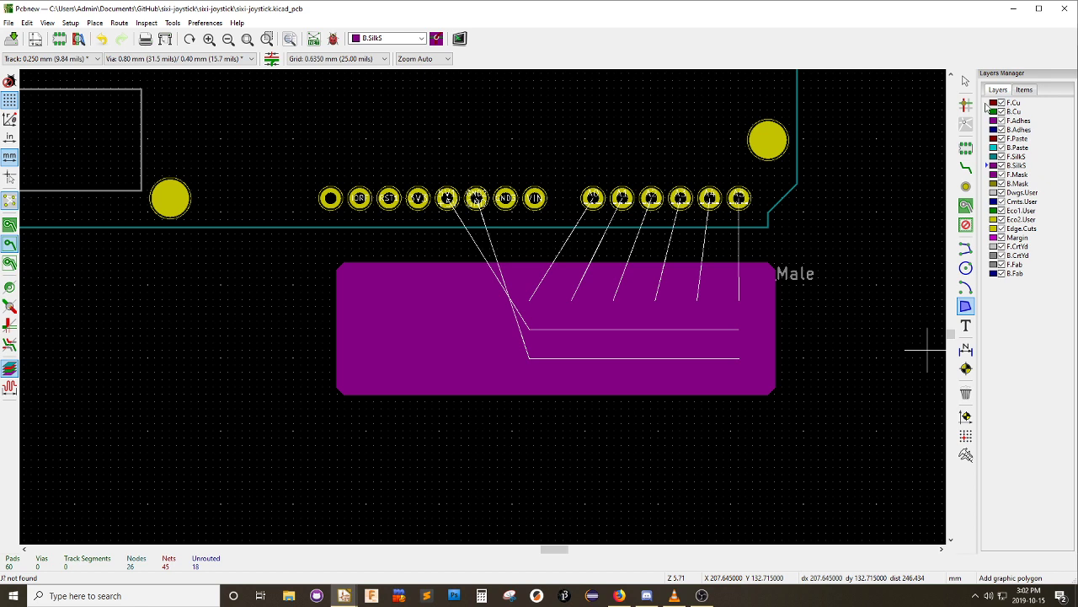
key(ctrl+z)
key(Page_Down)
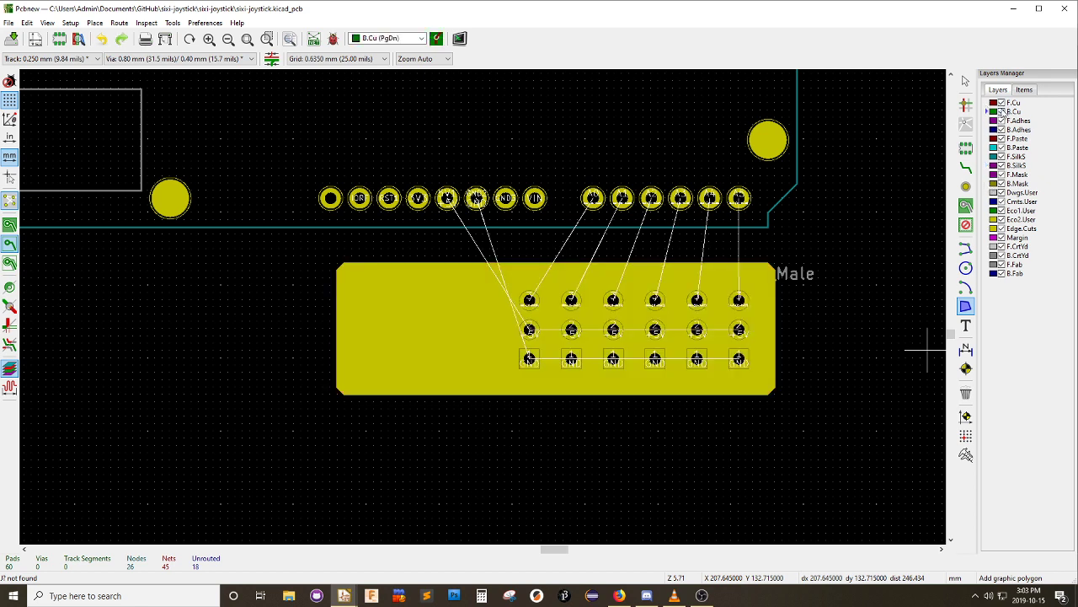
Try again to draw the chamfered polygon on B.Cu over the header area, starting from the corner near J1
click(772, 264)
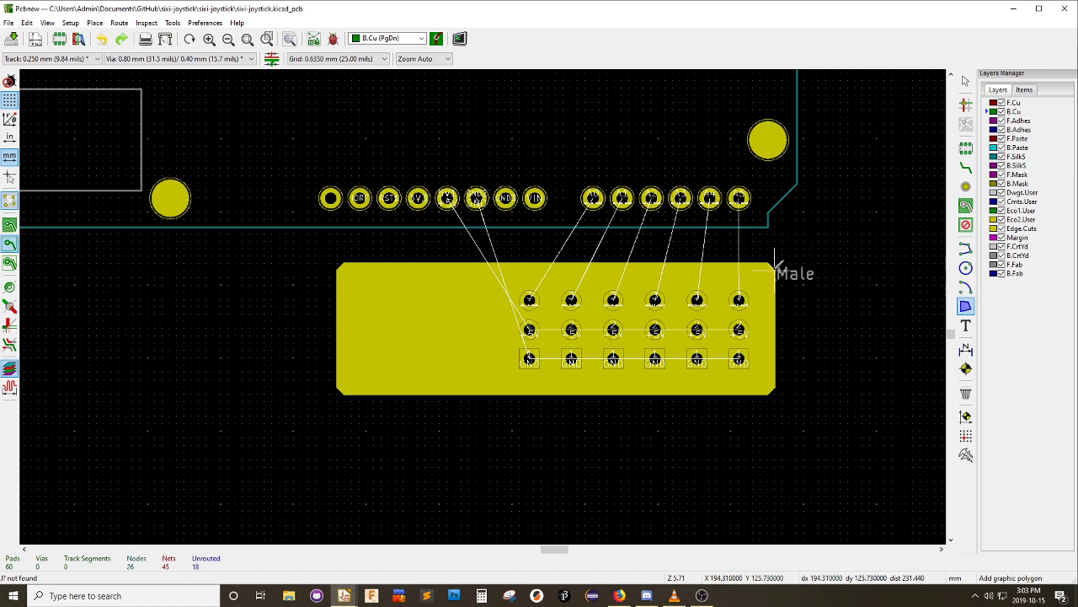
click(773, 391)
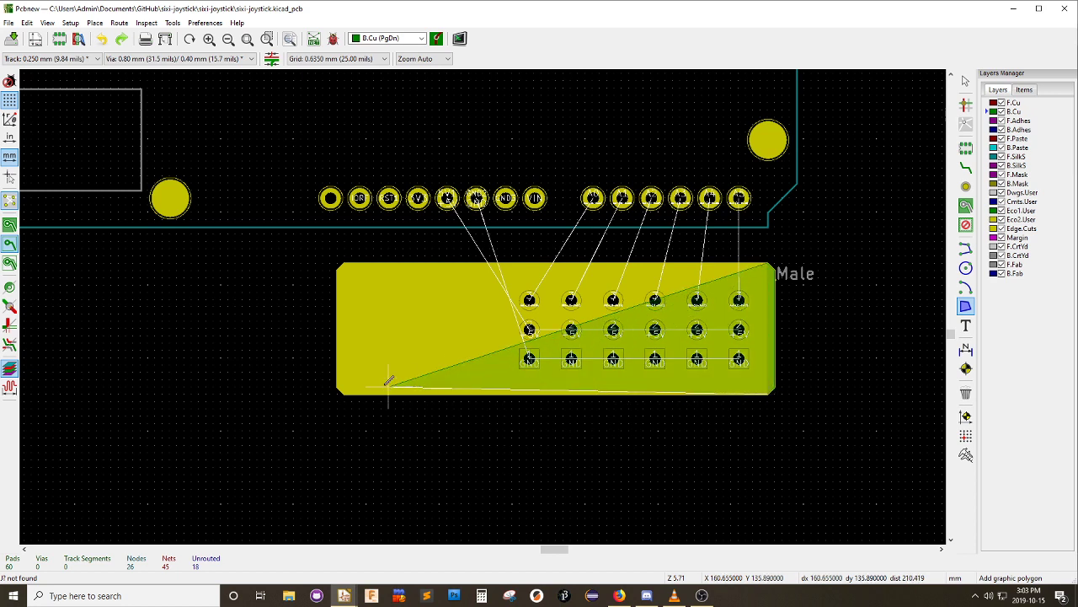
click(338, 392)
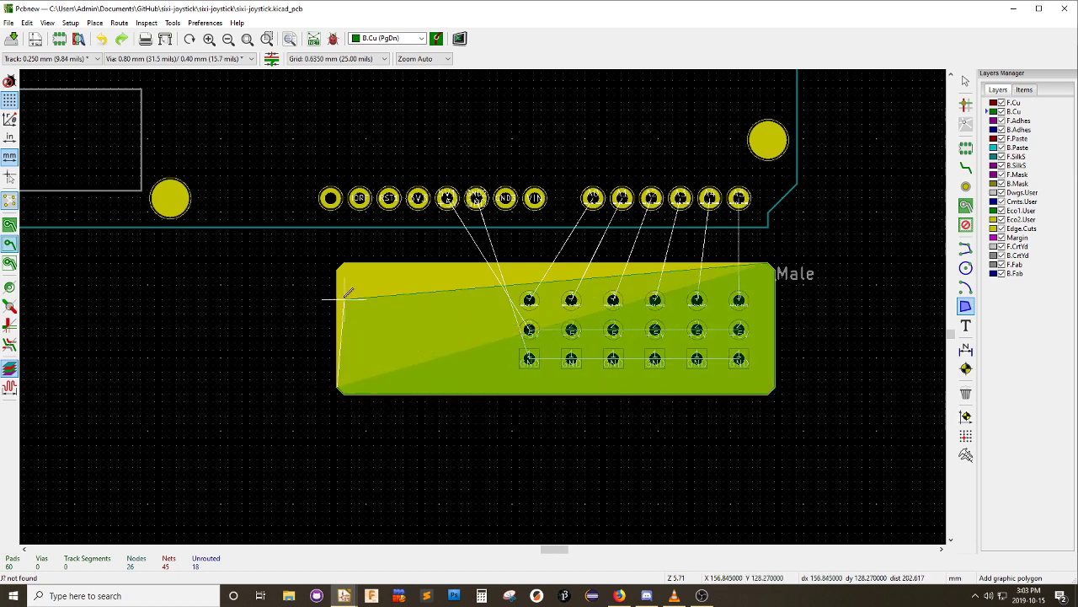
click(338, 268)
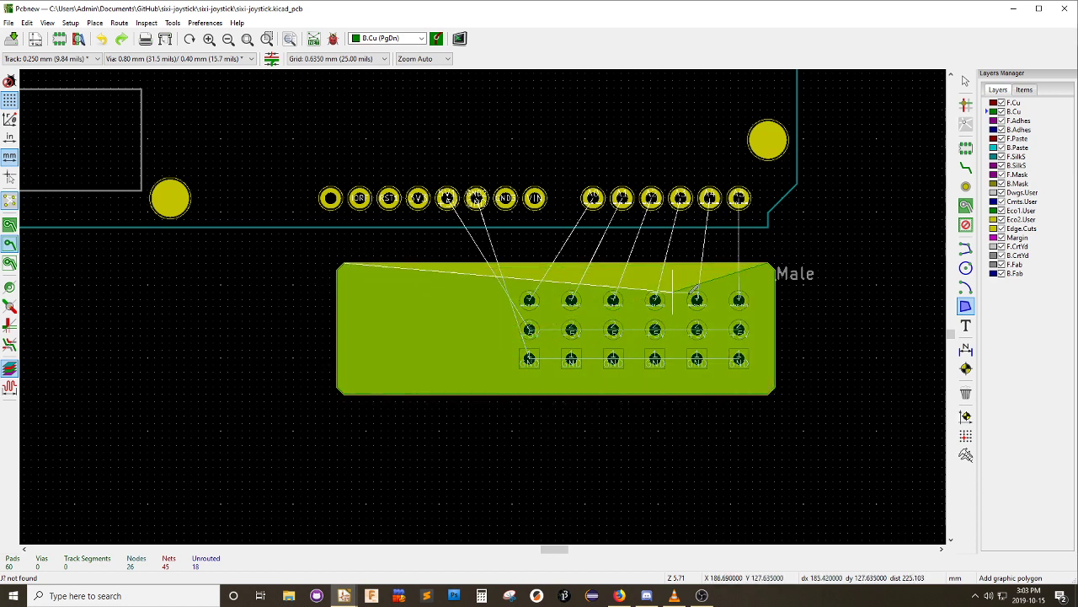
click(769, 262)
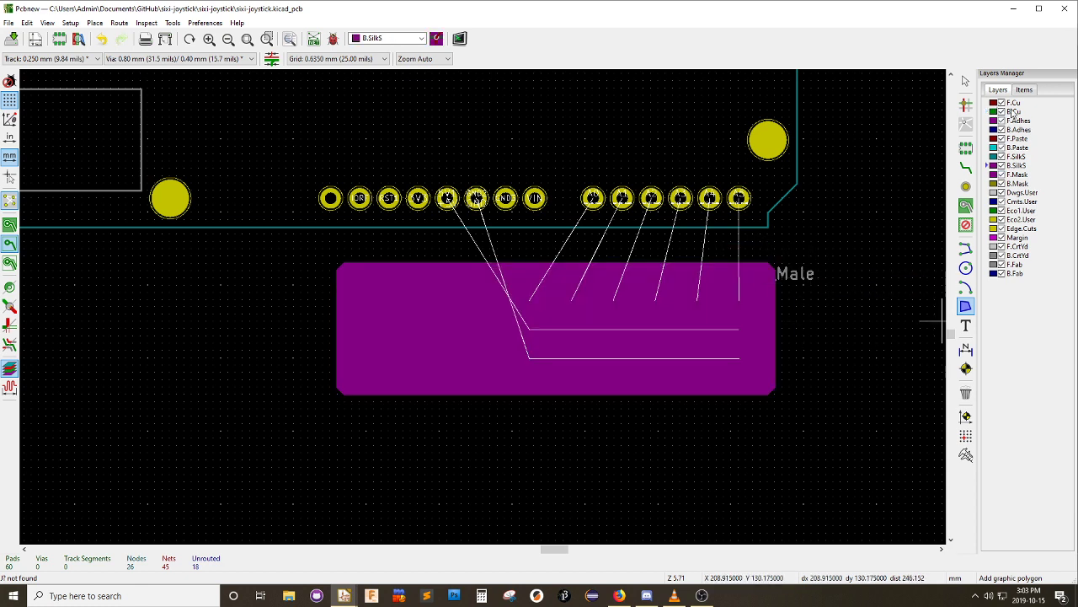
Select the F.Cu layer and try tracing the chamfered board shape around the headers with graphic lines
click(1013, 112)
click(1015, 103)
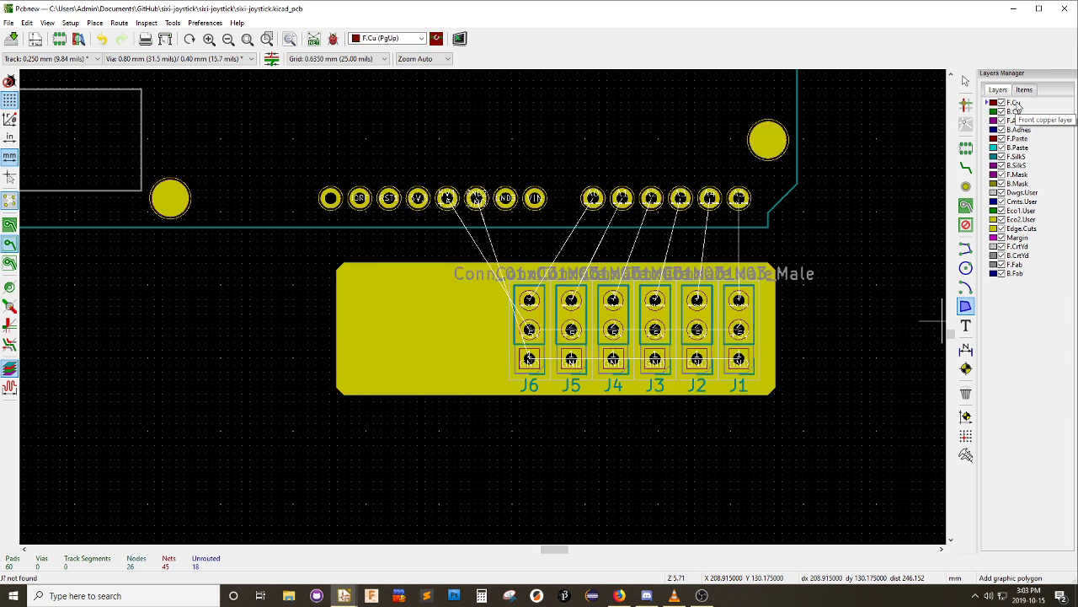
click(965, 248)
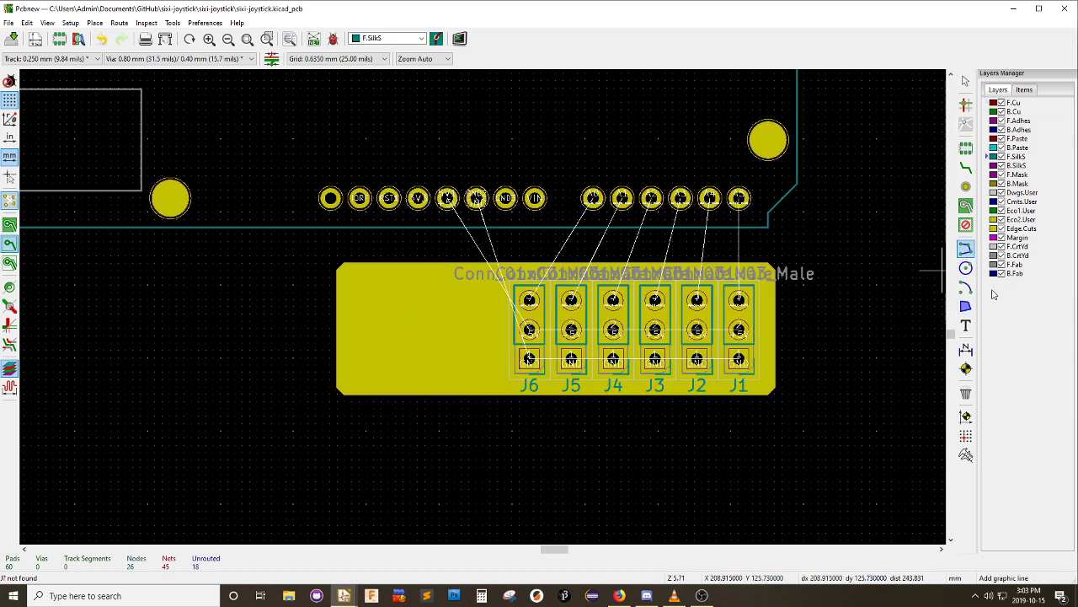
click(345, 263)
click(775, 264)
click(780, 270)
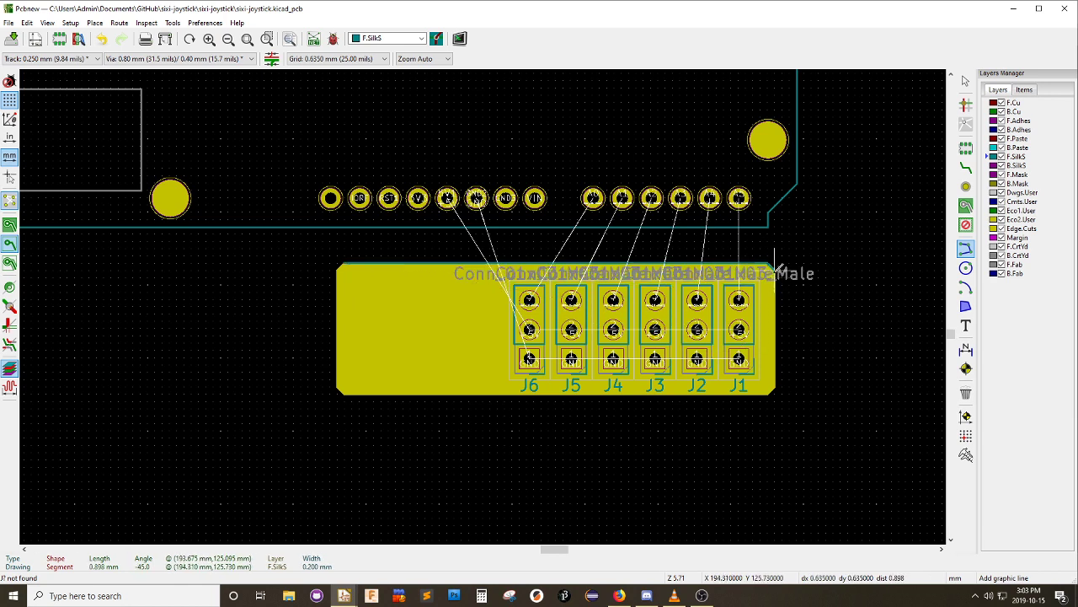
click(767, 394)
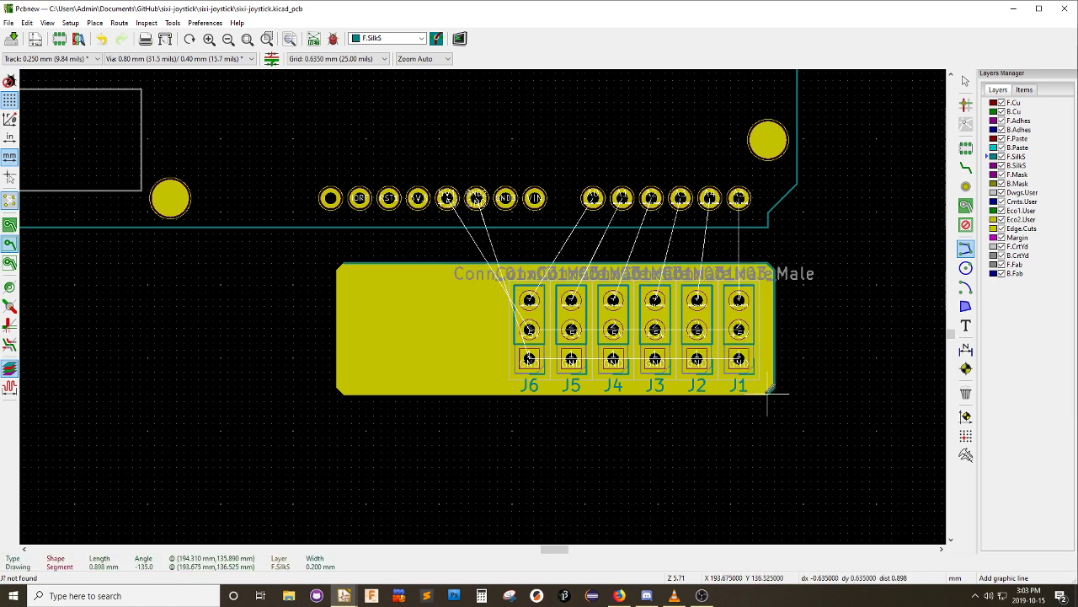
click(344, 394)
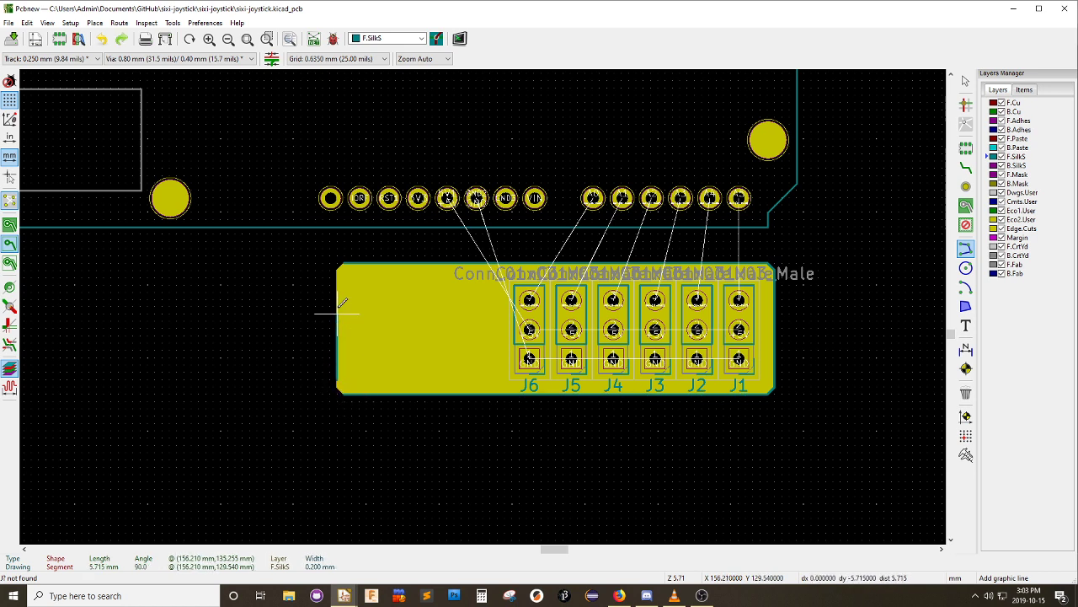
click(344, 262)
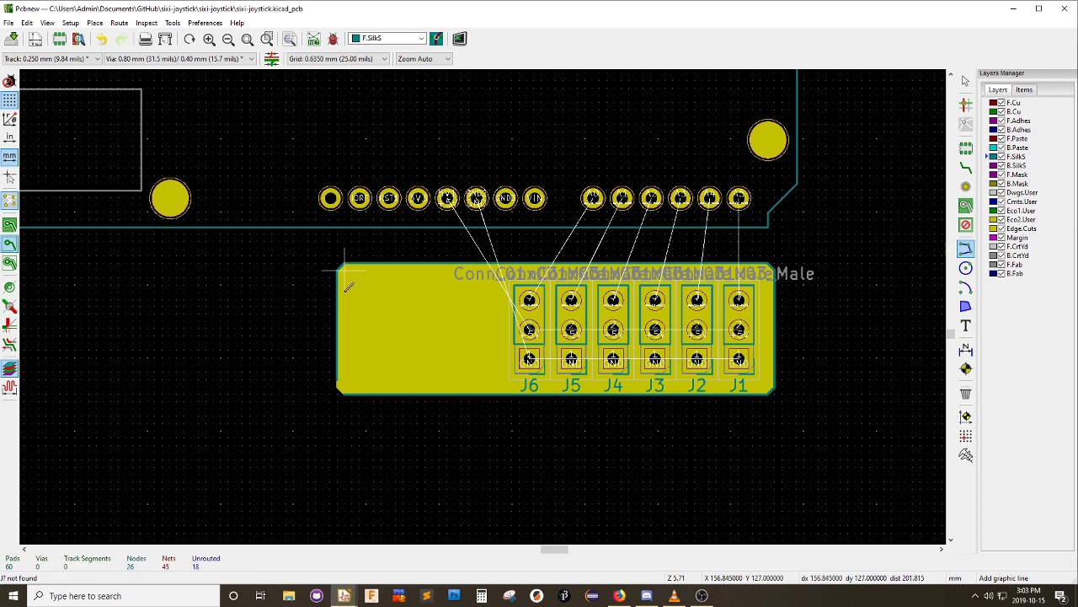
click(344, 386)
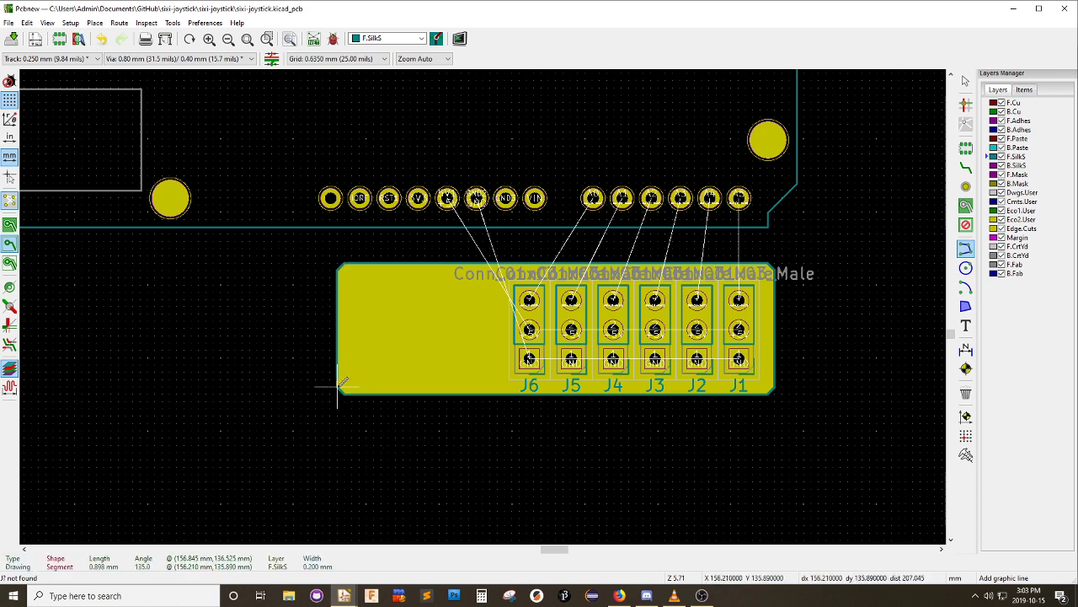
double_click(344, 387)
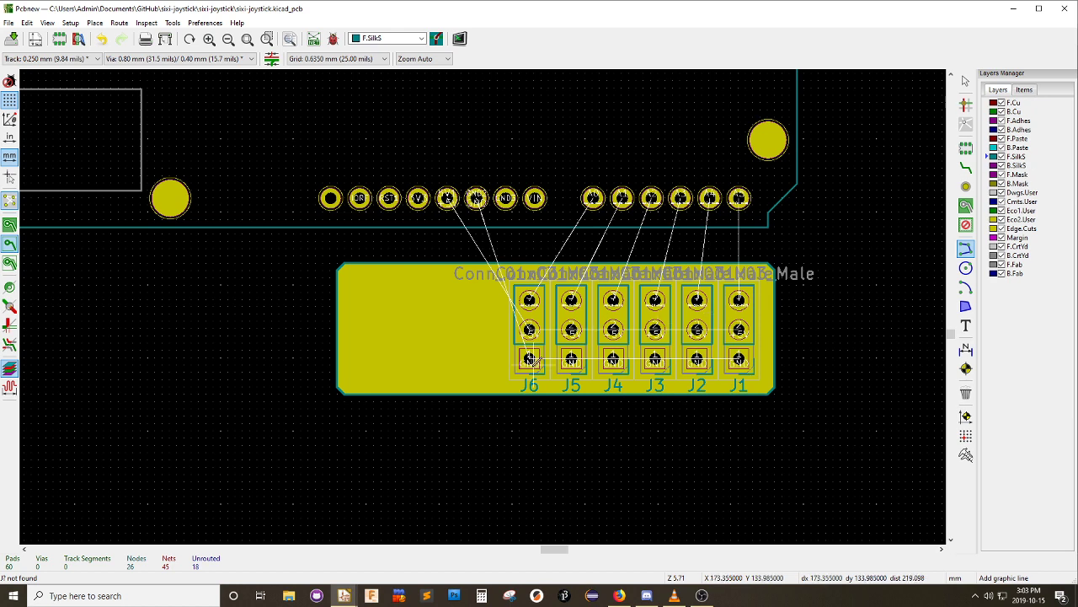
scroll(558, 438, down, 8)
scroll(483, 307, up, 8)
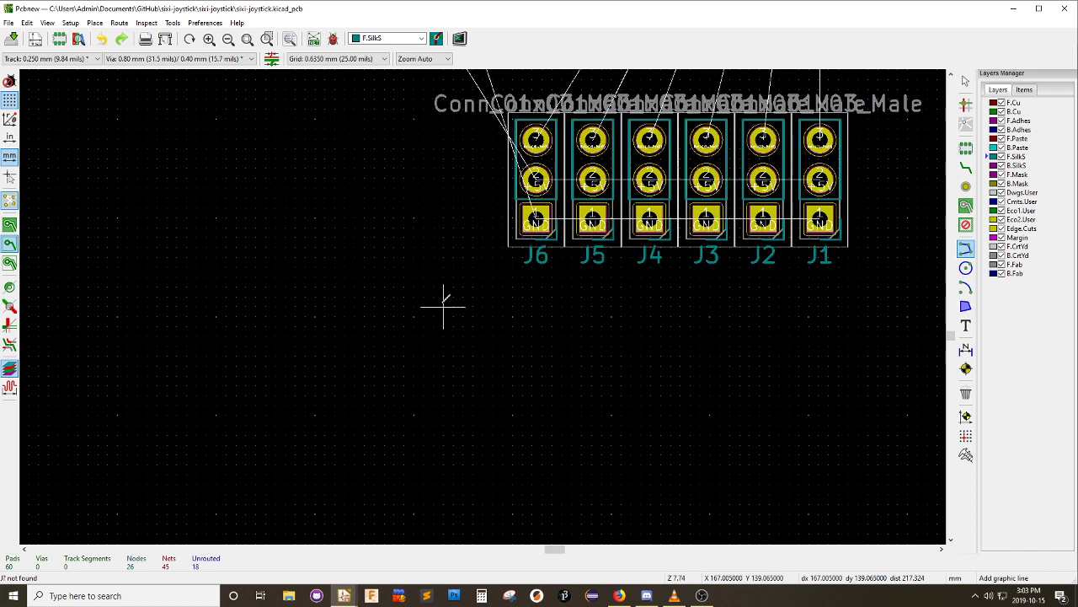
scroll(472, 380, down, 1)
middle_drag(590, 297, 481, 445)
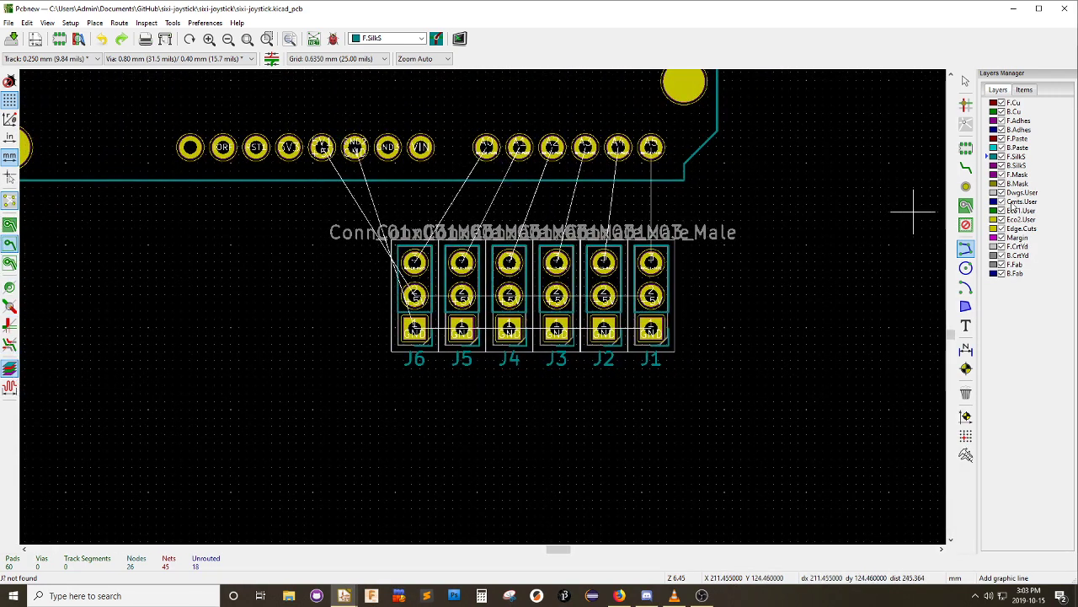
click(987, 103)
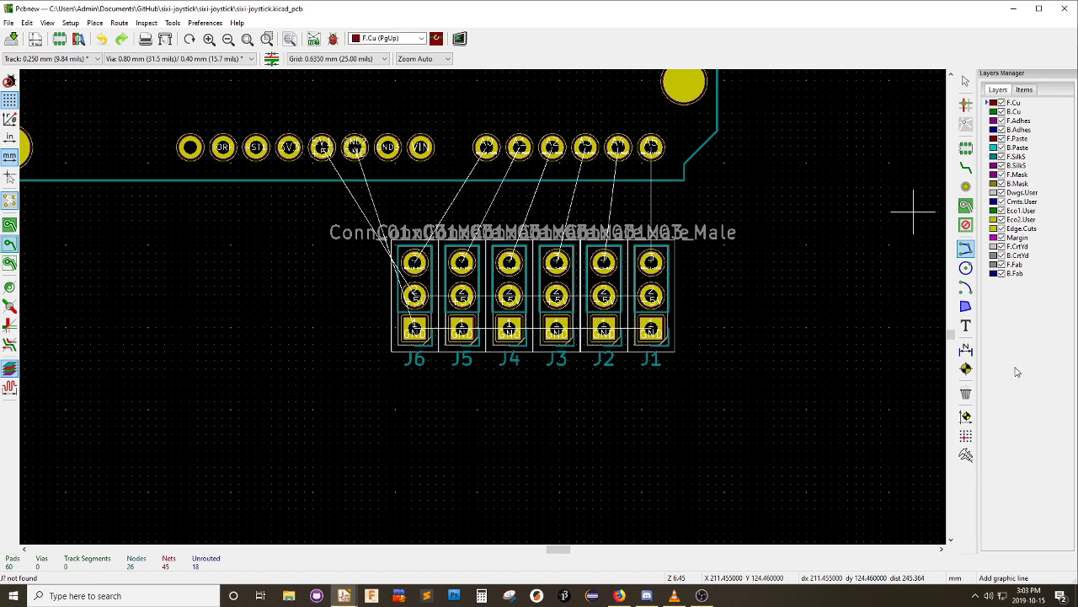
click(987, 156)
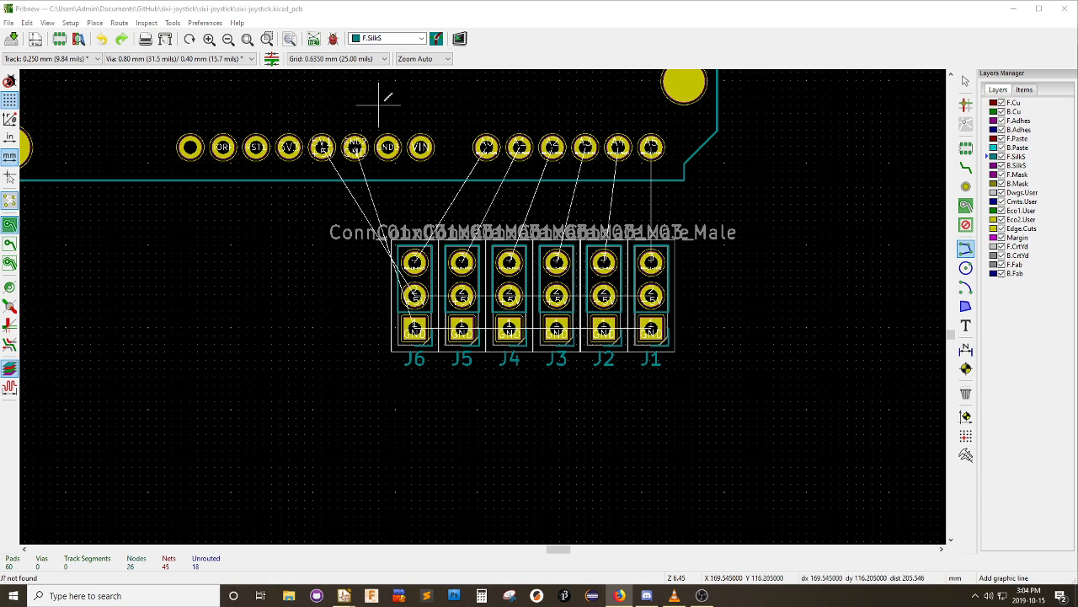
click(173, 23)
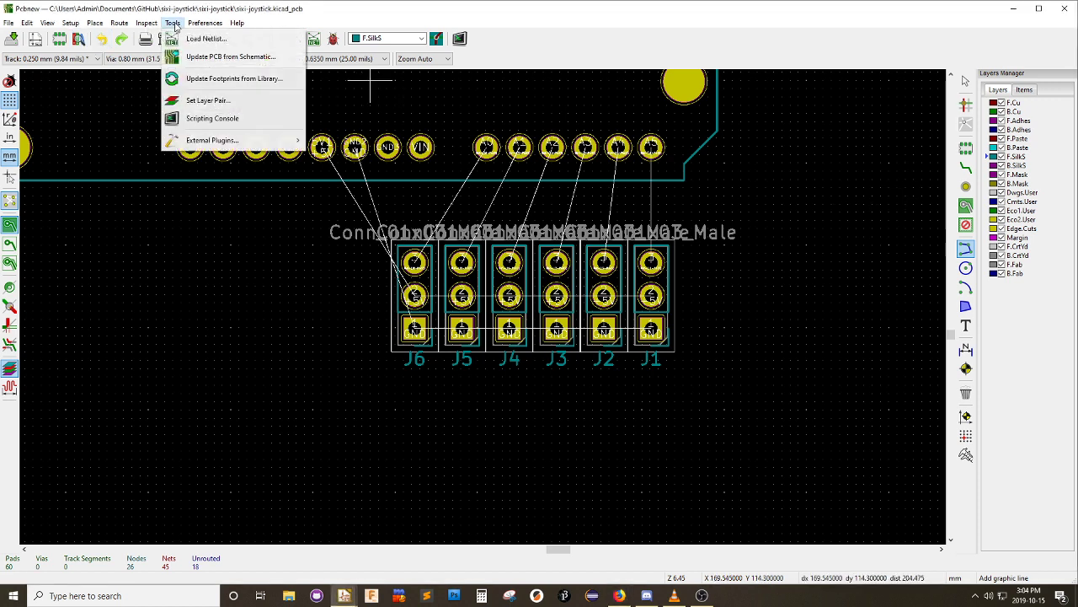
mouse_move(149, 24)
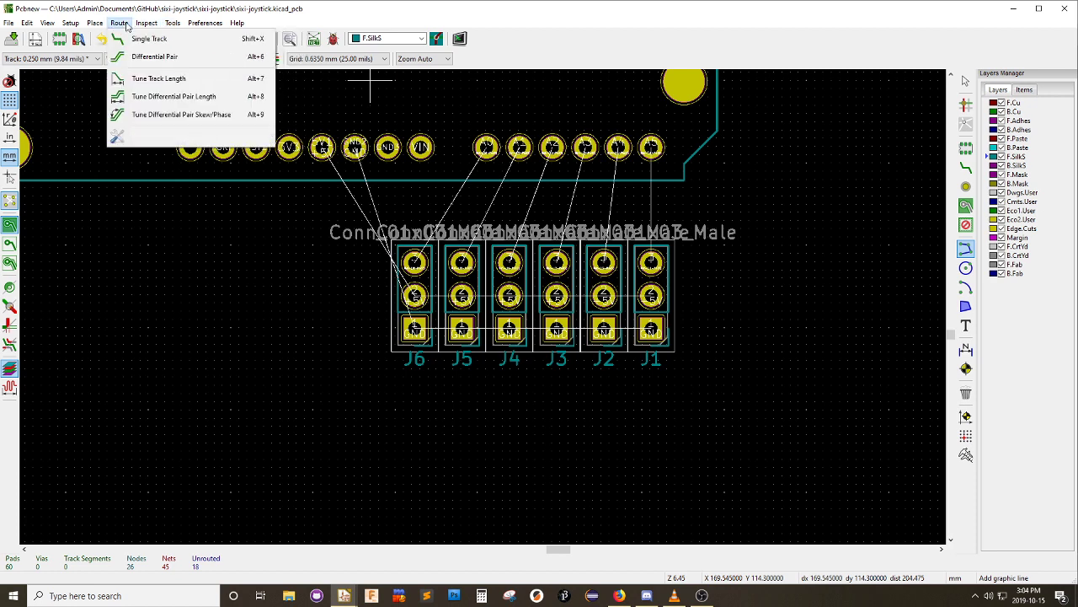
mouse_move(95, 25)
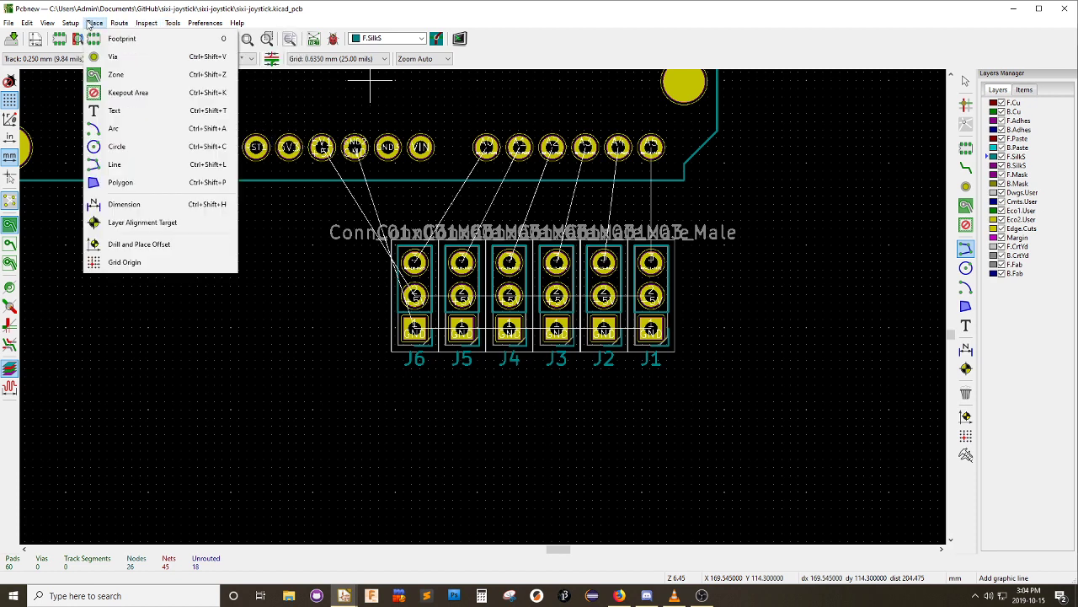
click(94, 76)
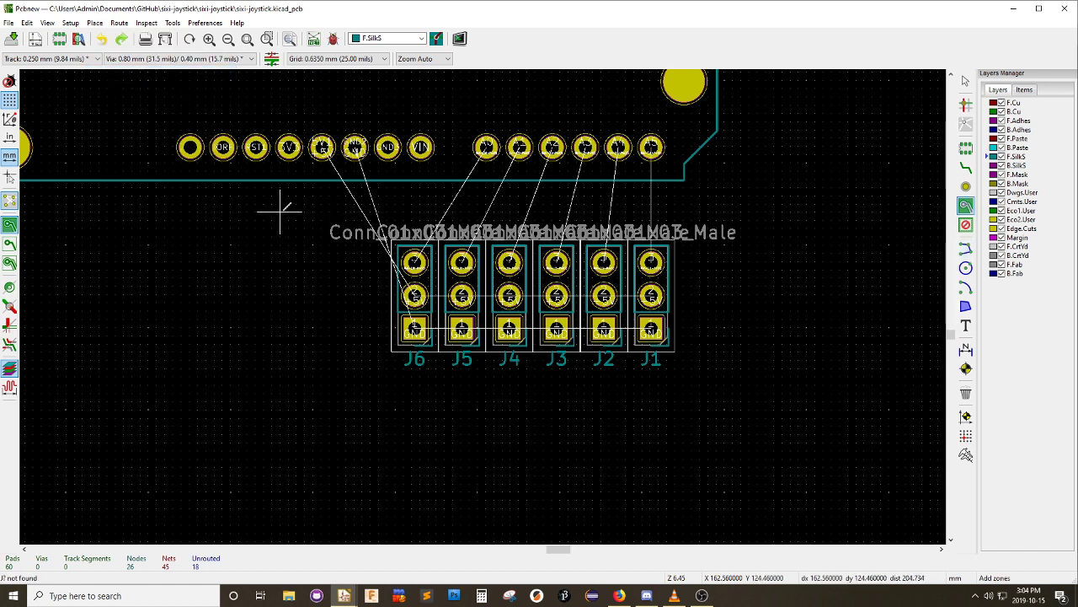
click(205, 221)
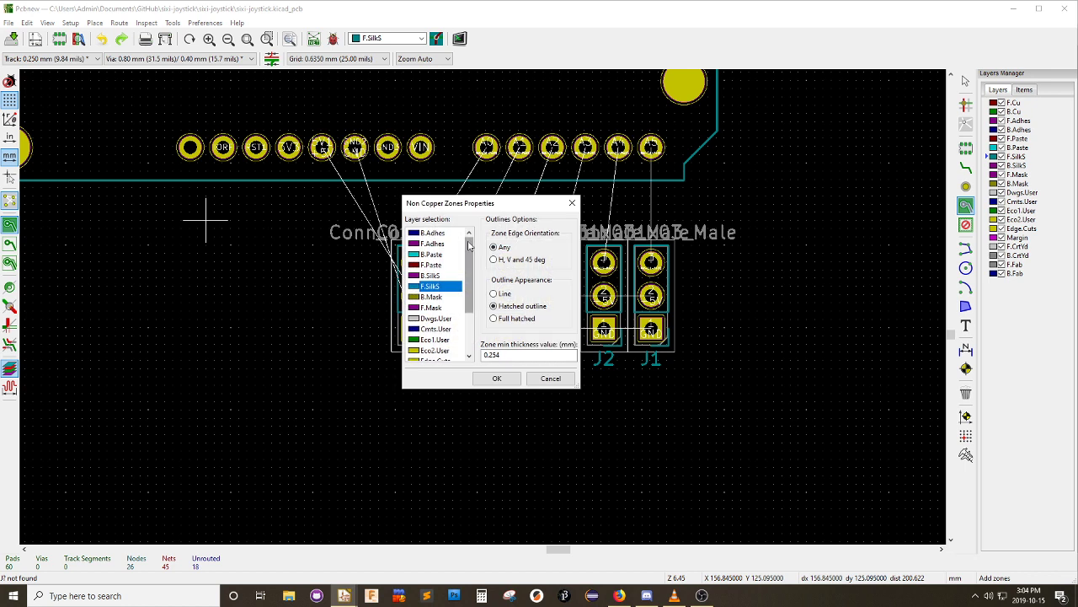
scroll(469, 286, down, 2)
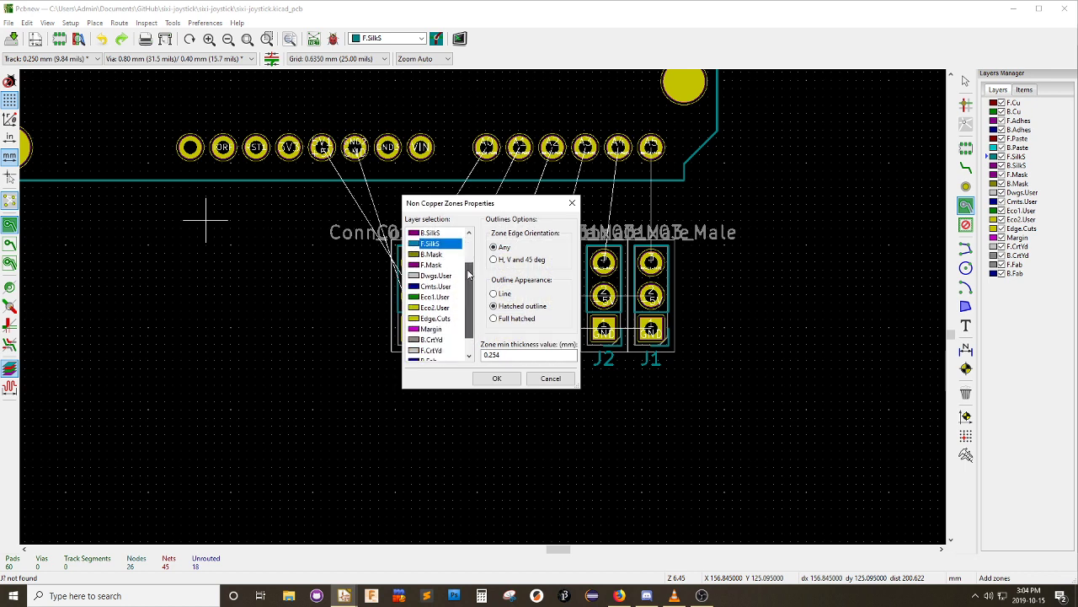
scroll(469, 310, up, 2)
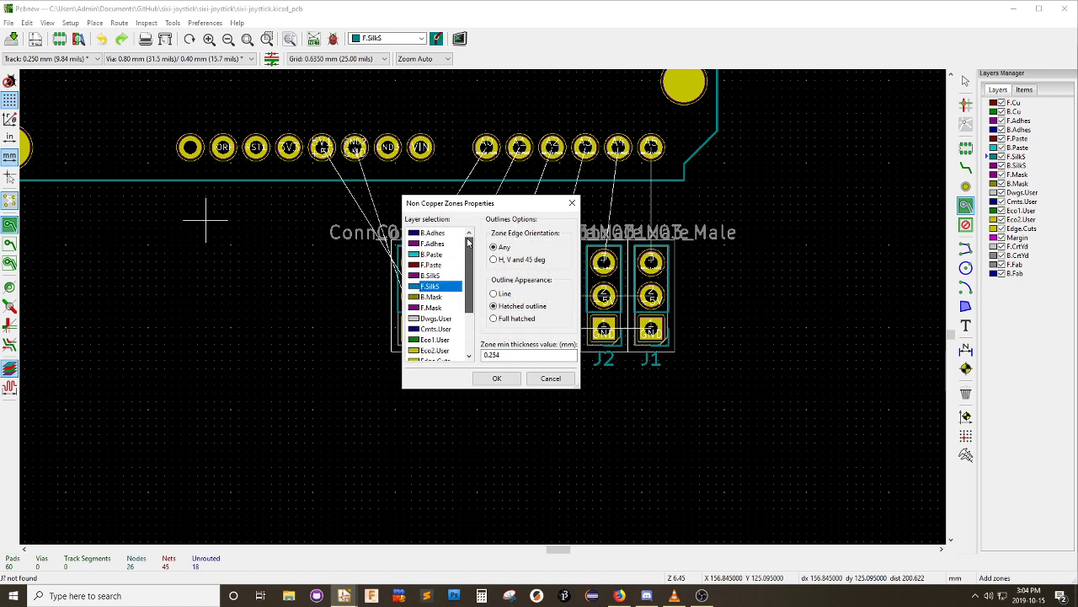
click(572, 204)
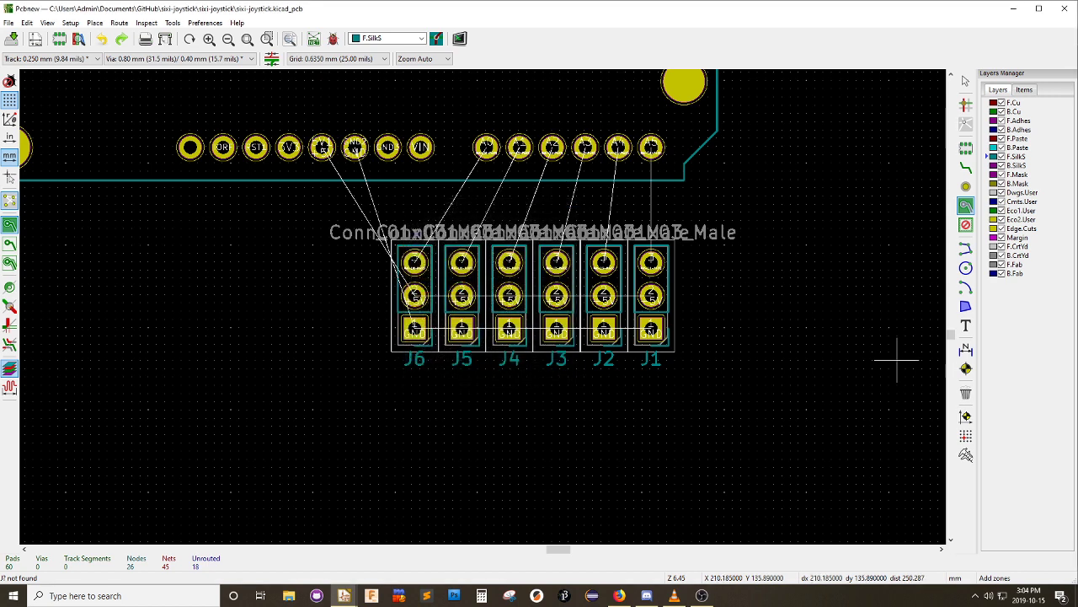
Begin a copper zone on the F.Cu layer beside the pin headers and assign it to the GND net
click(993, 103)
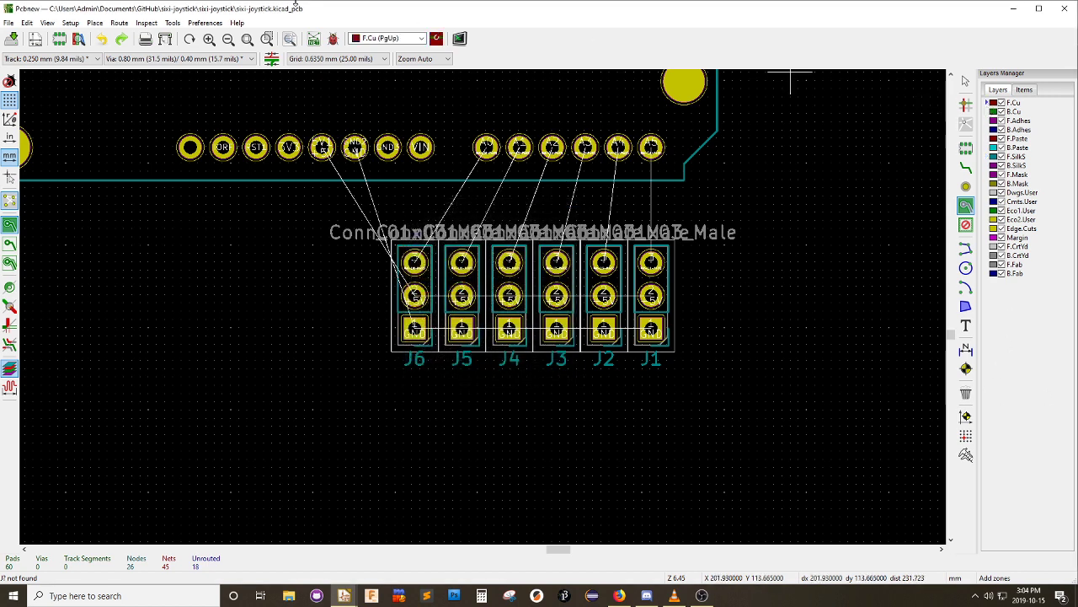
click(100, 22)
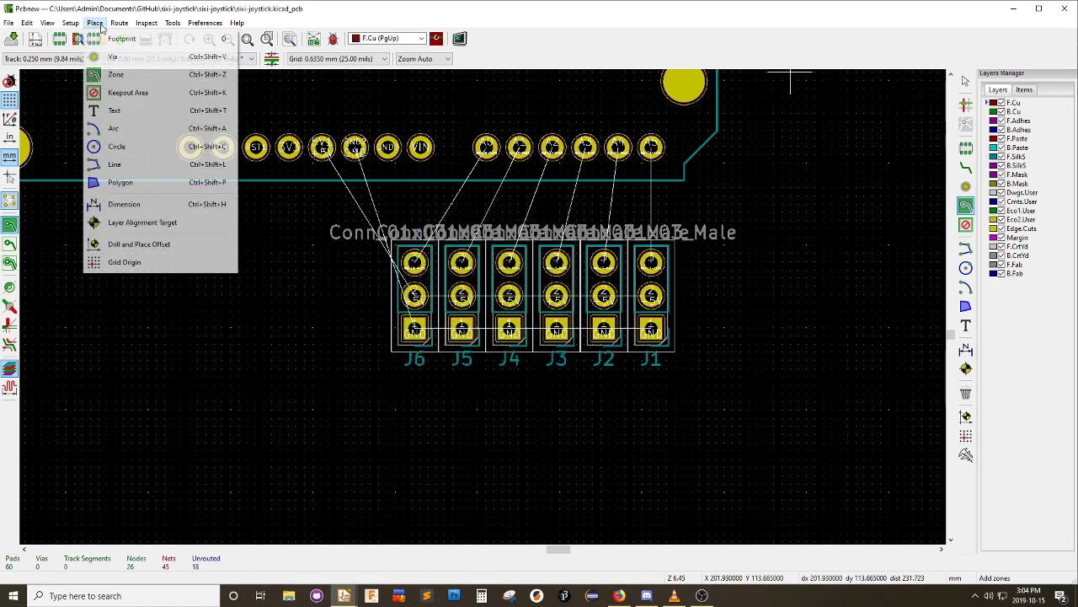
click(118, 74)
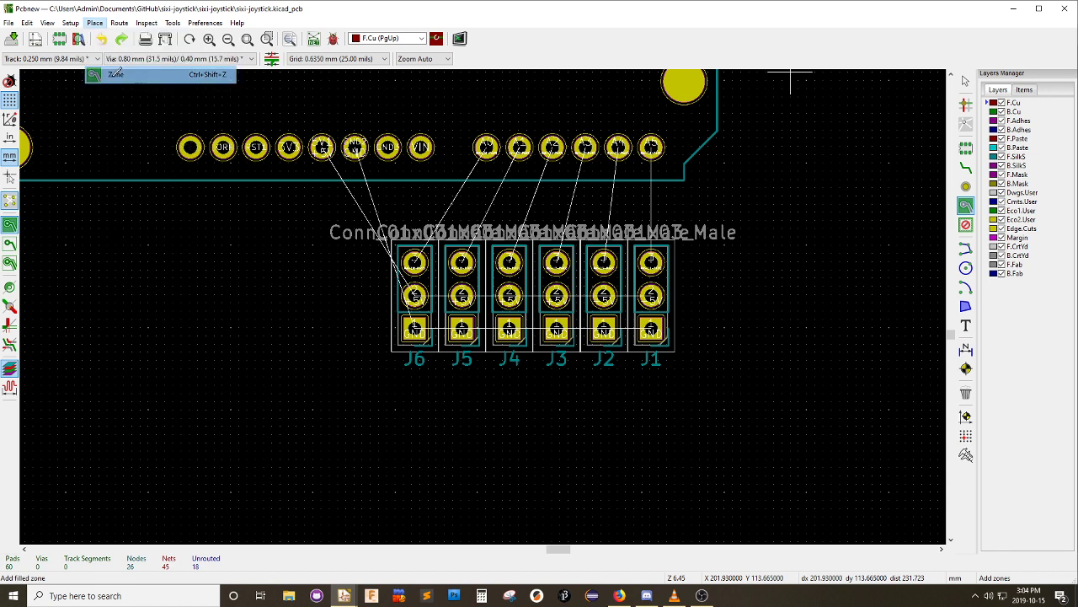
click(230, 219)
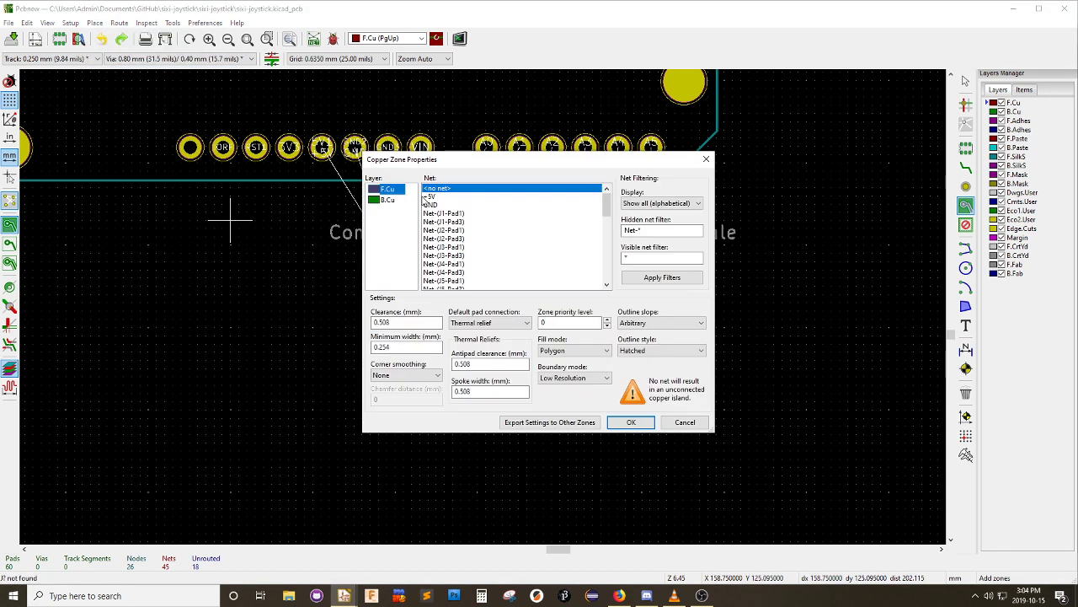
click(430, 196)
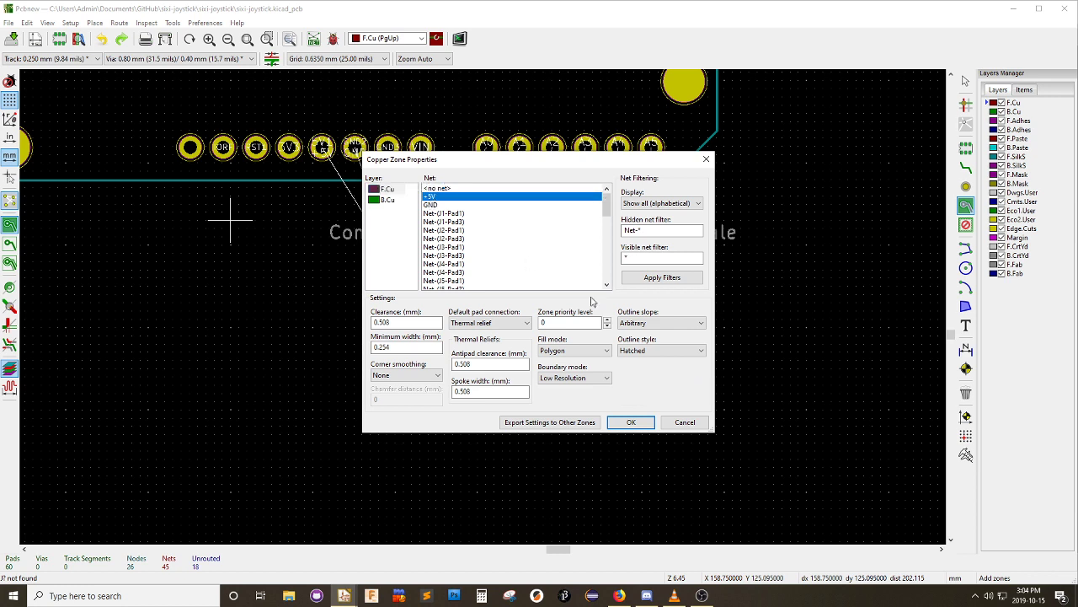
click(476, 205)
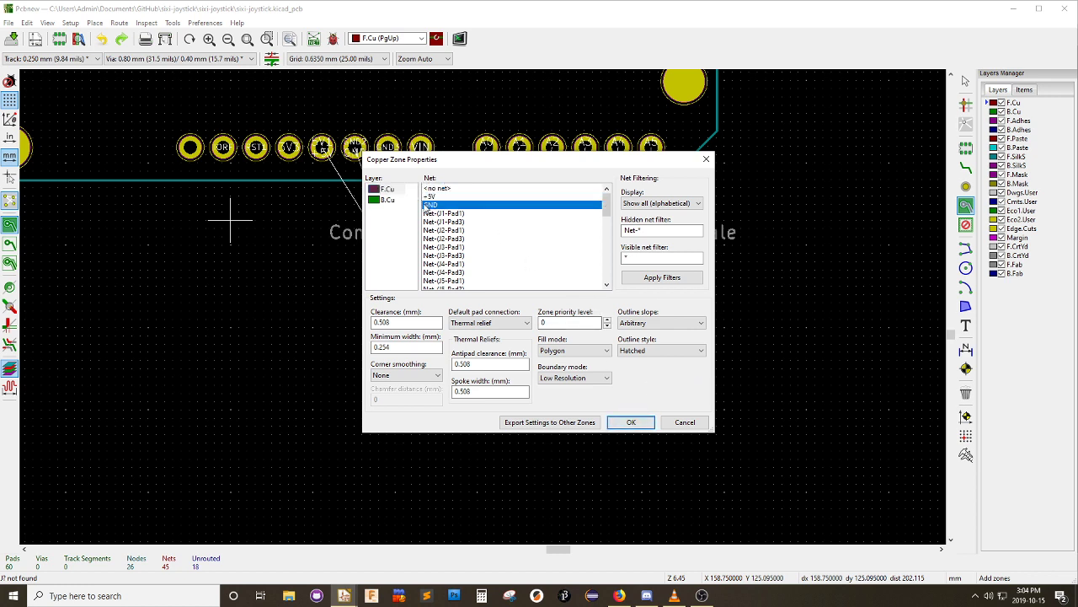
click(632, 422)
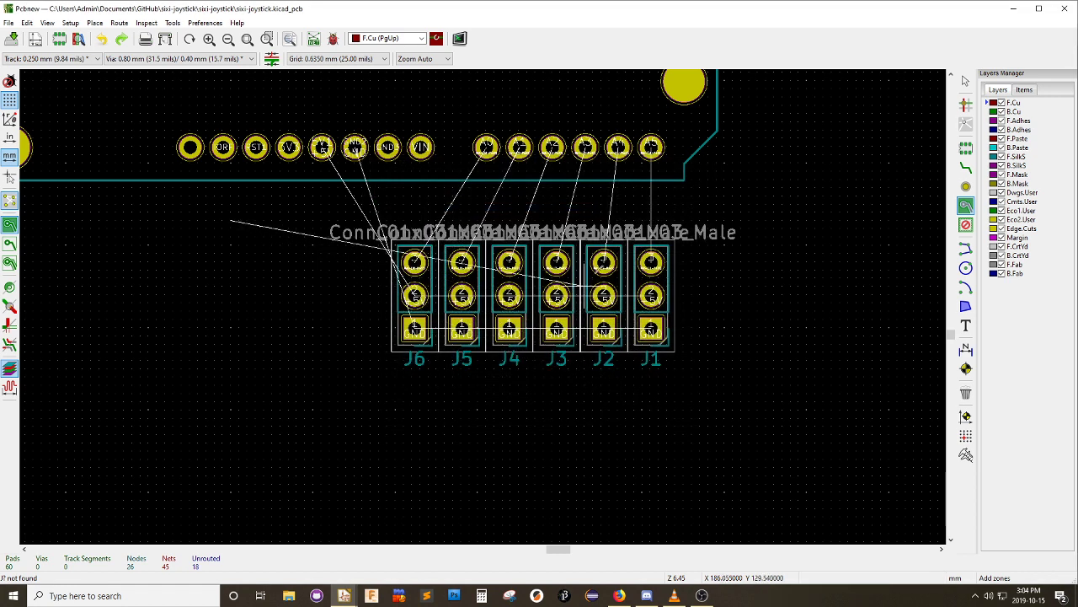
Outline the GND zone as a chamfered rectangle about 35.6 by 11.4 mm enclosing headers J1 to J6, and close it
click(693, 221)
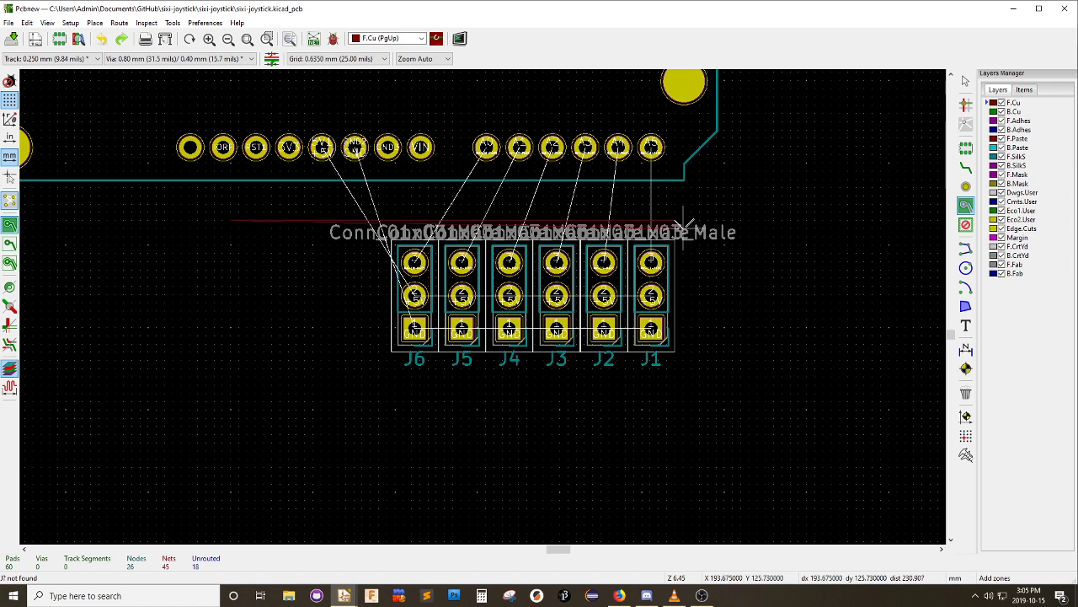
click(684, 367)
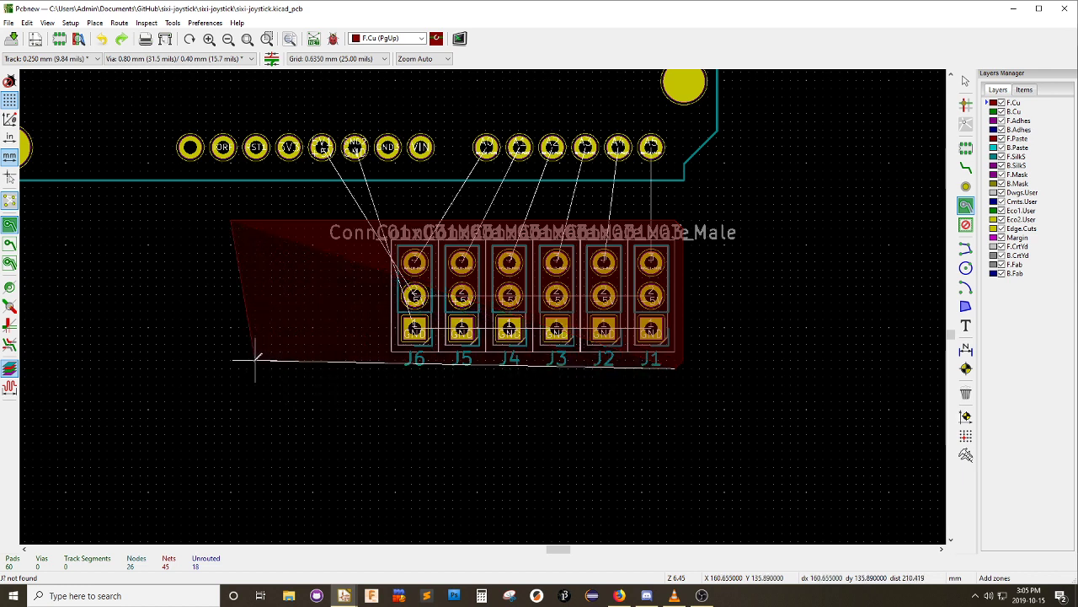
click(224, 368)
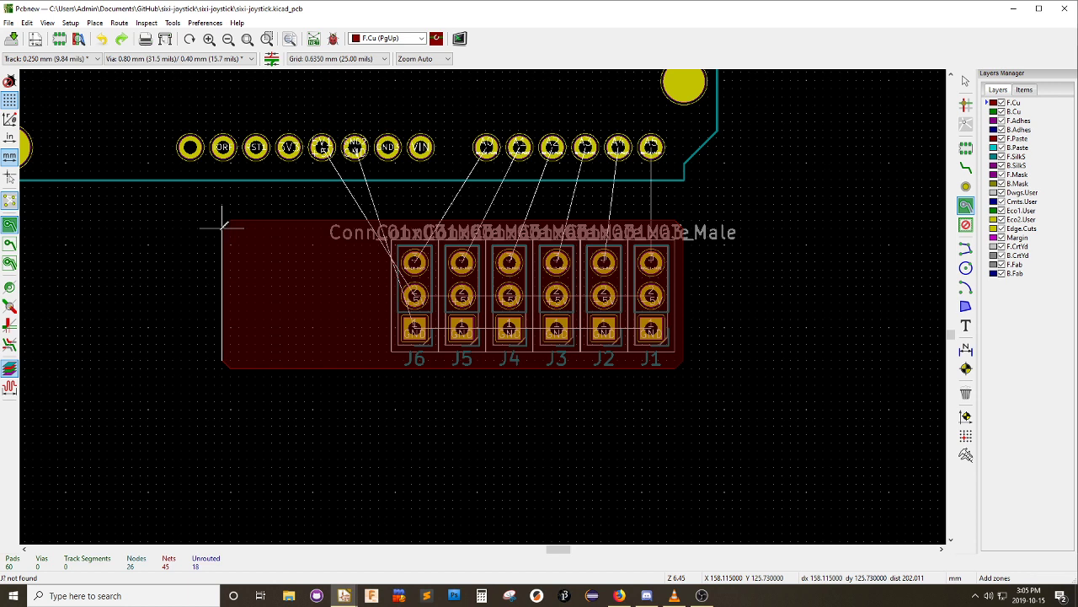
double_click(224, 223)
Begin a copper zone on the B.Cu layer at the GND zone's upper-left corner and assign it to the +5V net
click(988, 112)
click(117, 22)
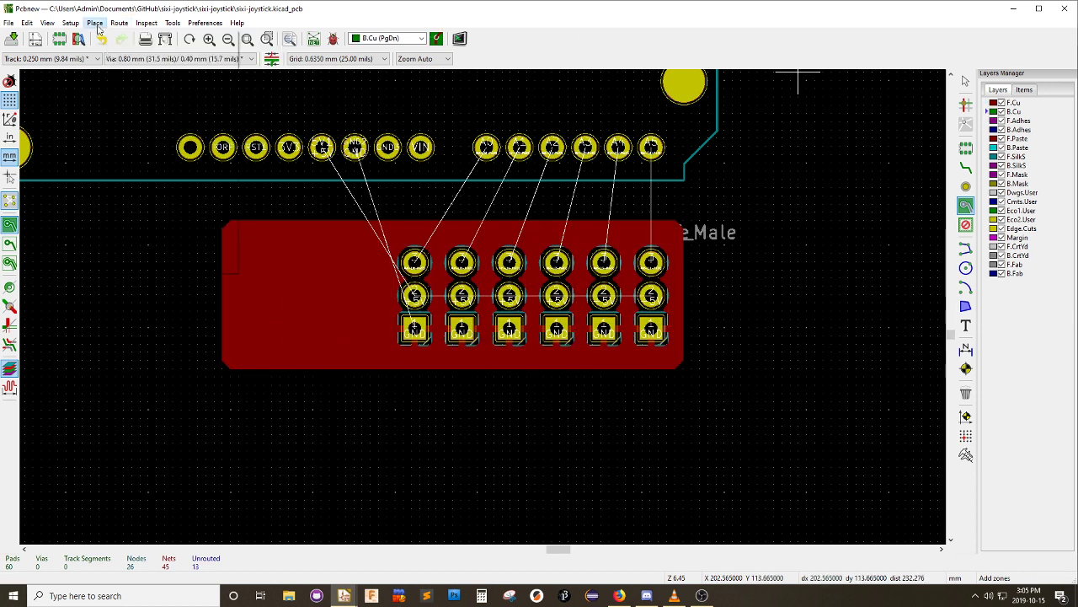
mouse_move(95, 24)
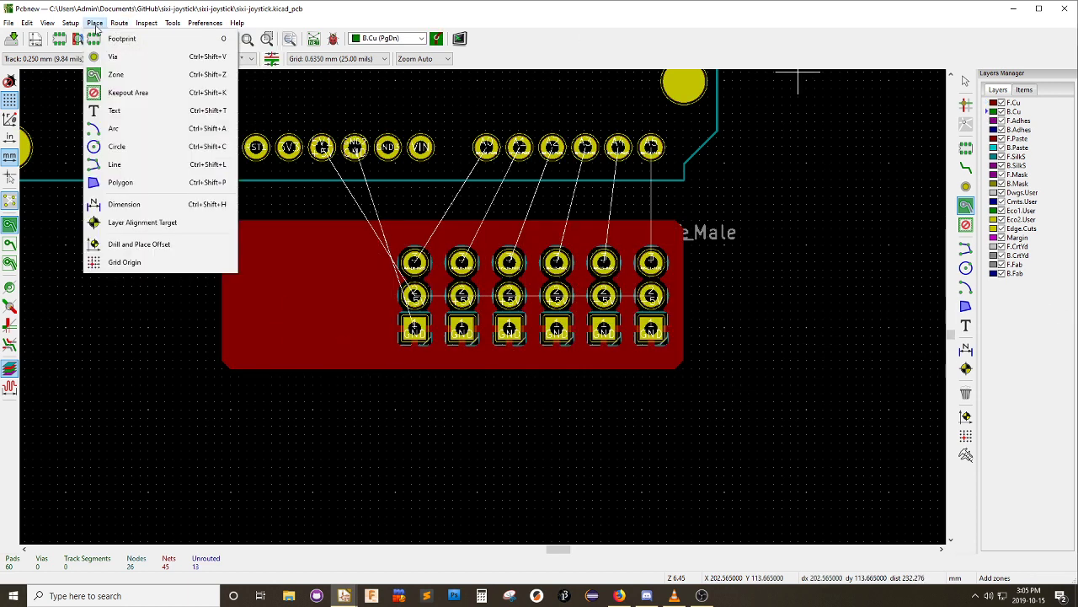
click(96, 75)
right_click(253, 261)
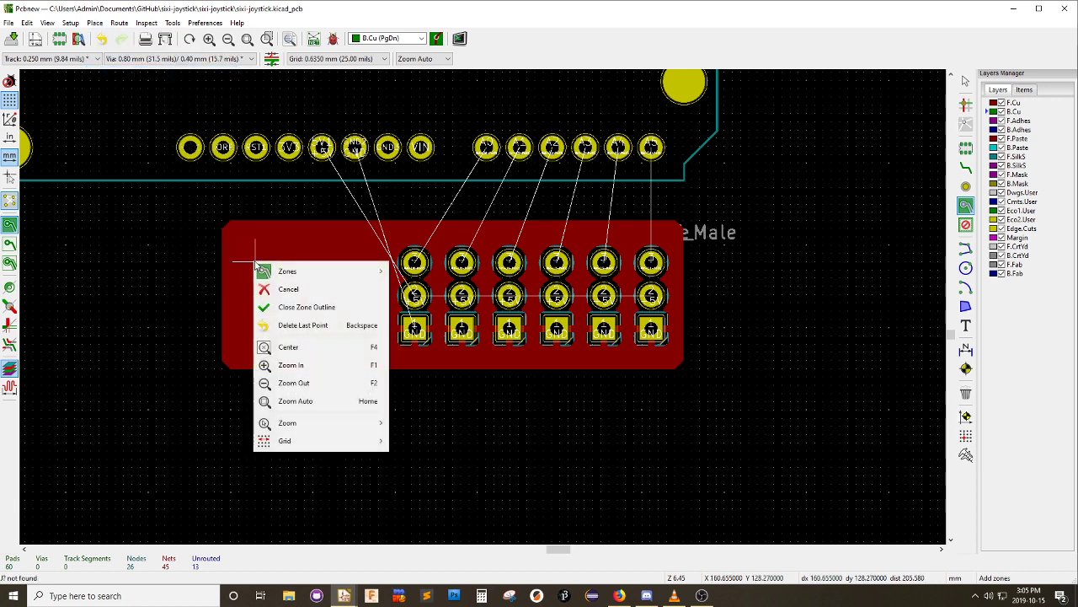
mouse_move(282, 271)
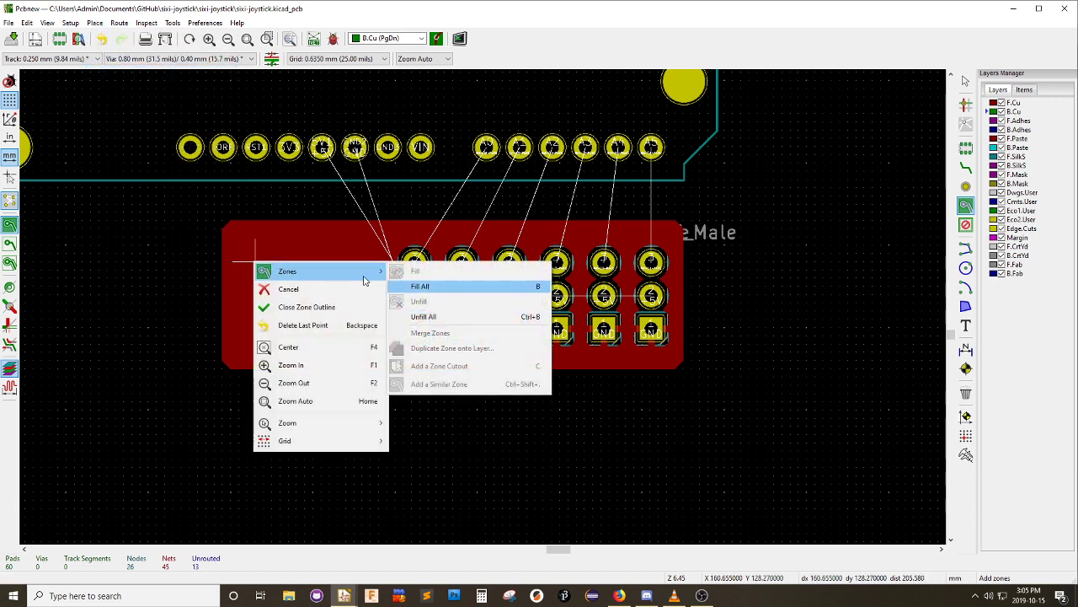
click(248, 216)
click(248, 216)
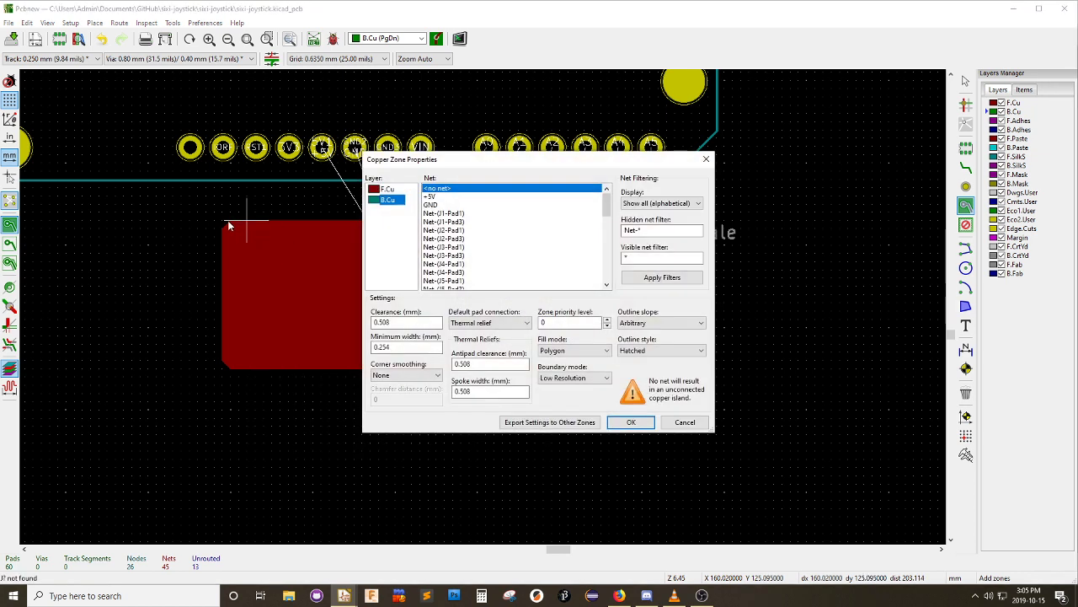
click(430, 196)
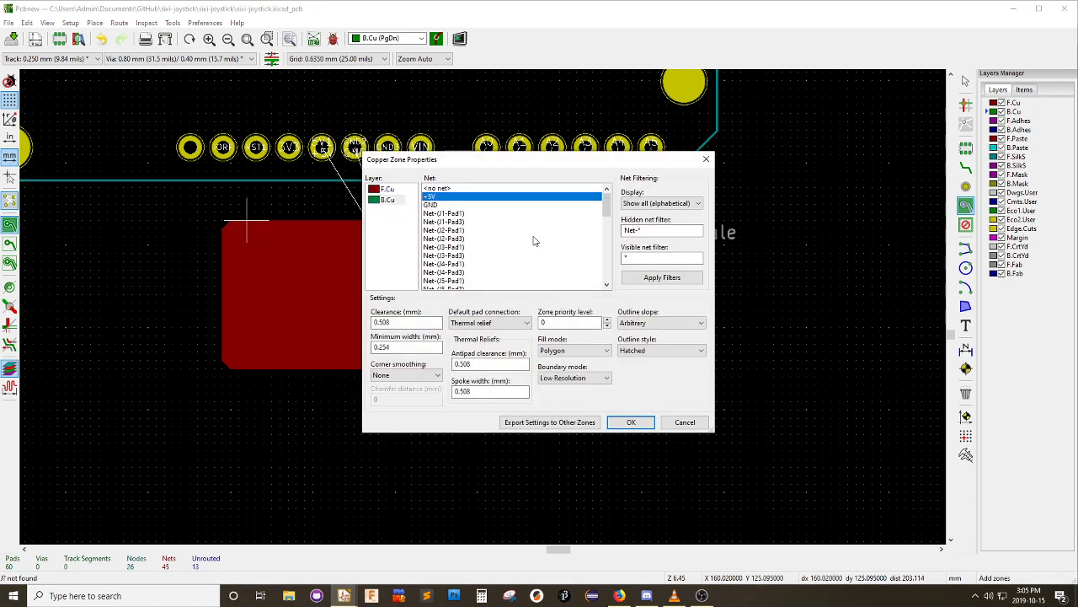
click(632, 422)
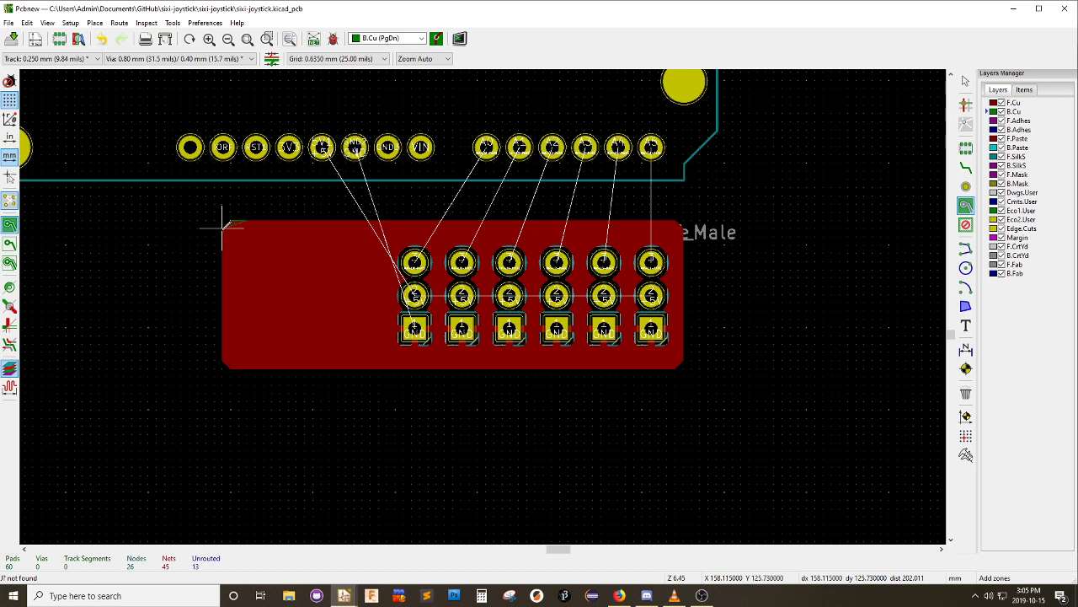
Trace the +5V zone along the GND zone's chamfered outline, about 35.6 by 11.4 mm, and close it
click(229, 366)
click(683, 361)
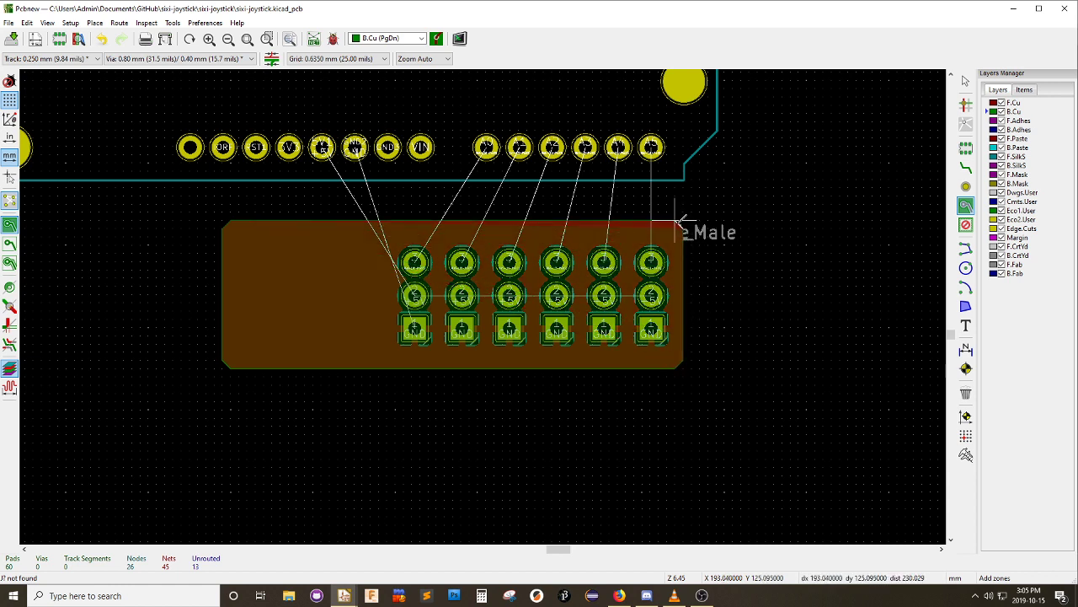
double_click(680, 220)
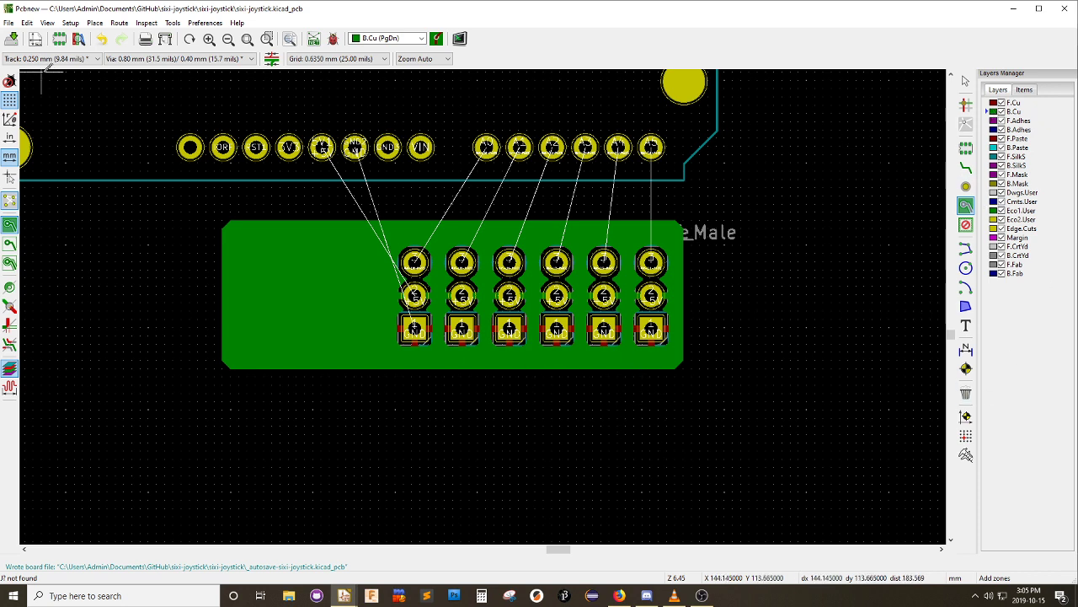
Hide the copper zone fills so only the zone outlines are drawn, and leave the zone tool
click(9, 224)
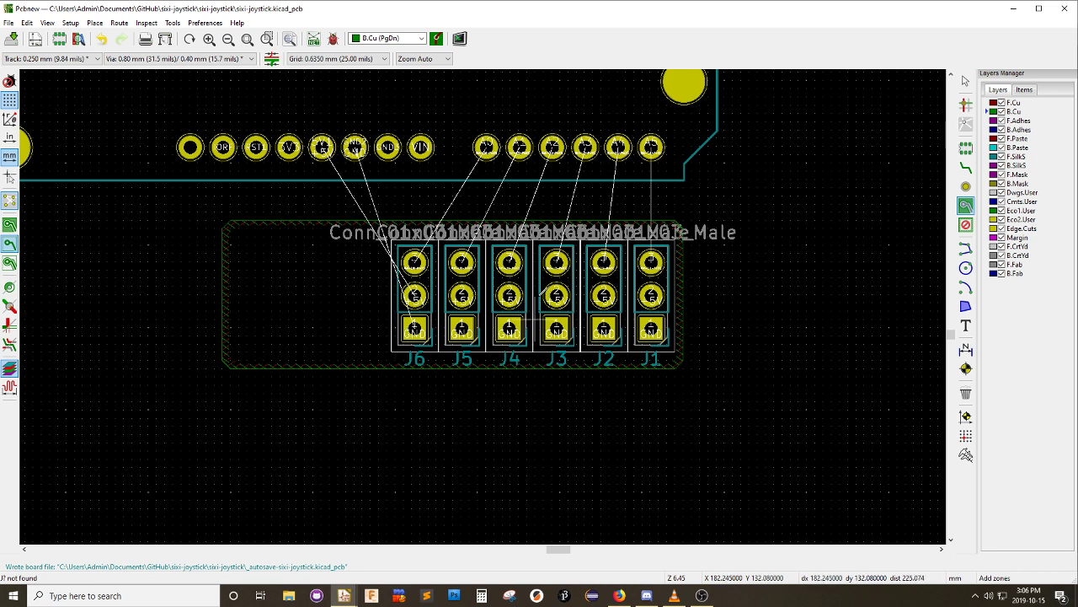
key(Escape)
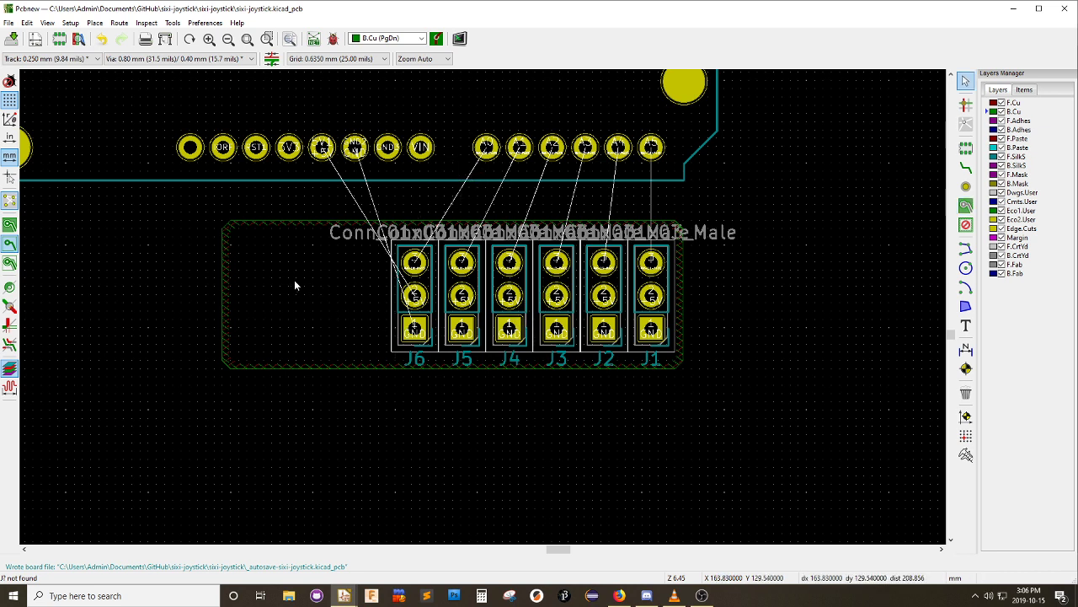
Examine the zone outlines and the unrouted connections between the Arduino pins and headers J1 to J6
scroll(314, 282, up, 1)
scroll(501, 315, down, 1)
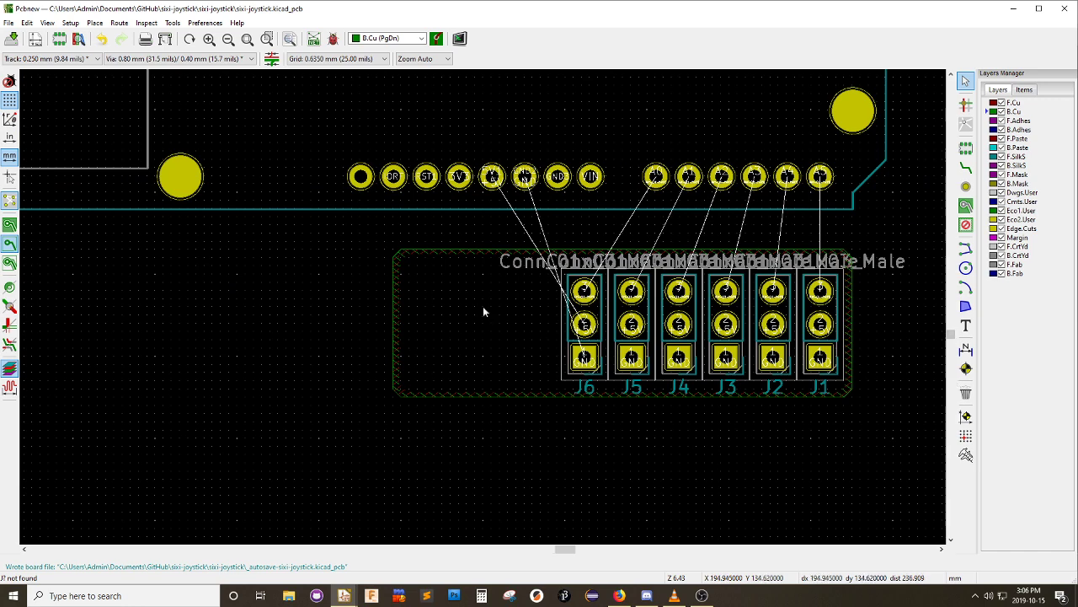
scroll(868, 378, up, 1)
scroll(706, 305, down, 1)
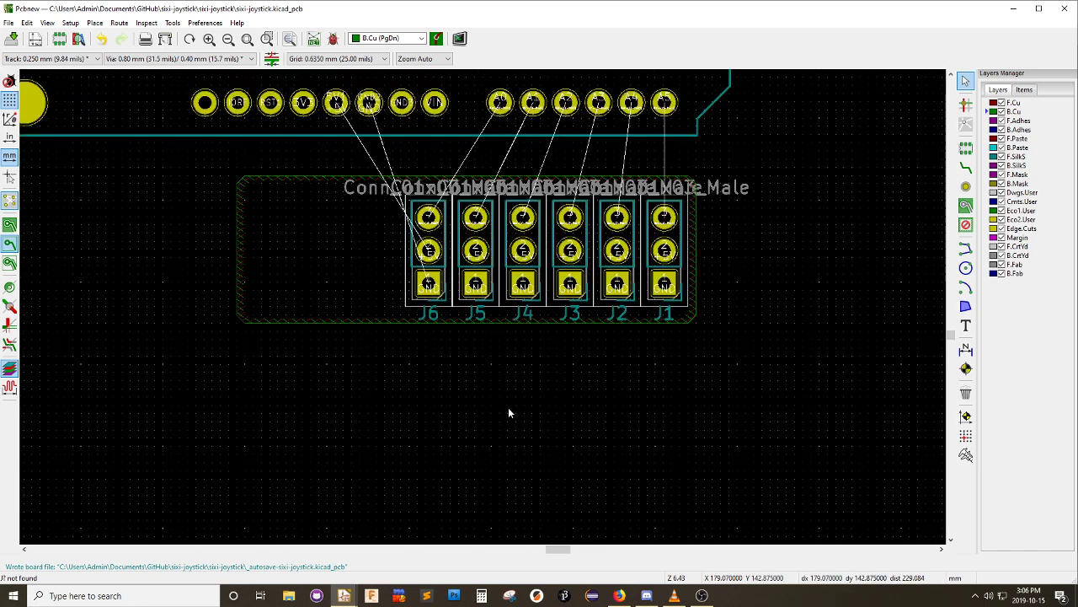
scroll(509, 405, down, 1)
scroll(484, 312, up, 2)
scroll(484, 312, down, 1)
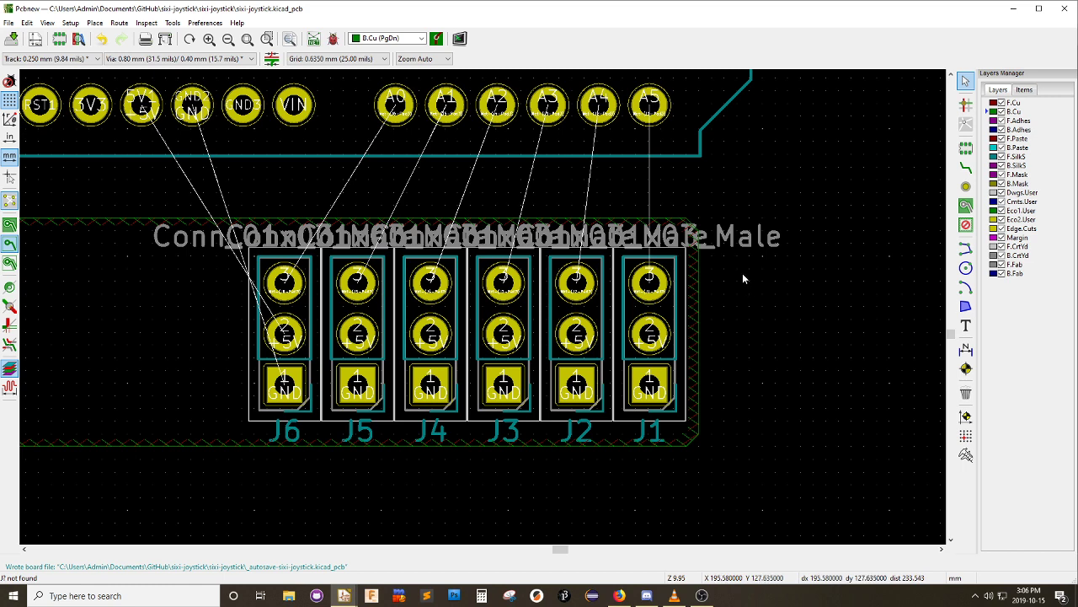
scroll(742, 273, down, 2)
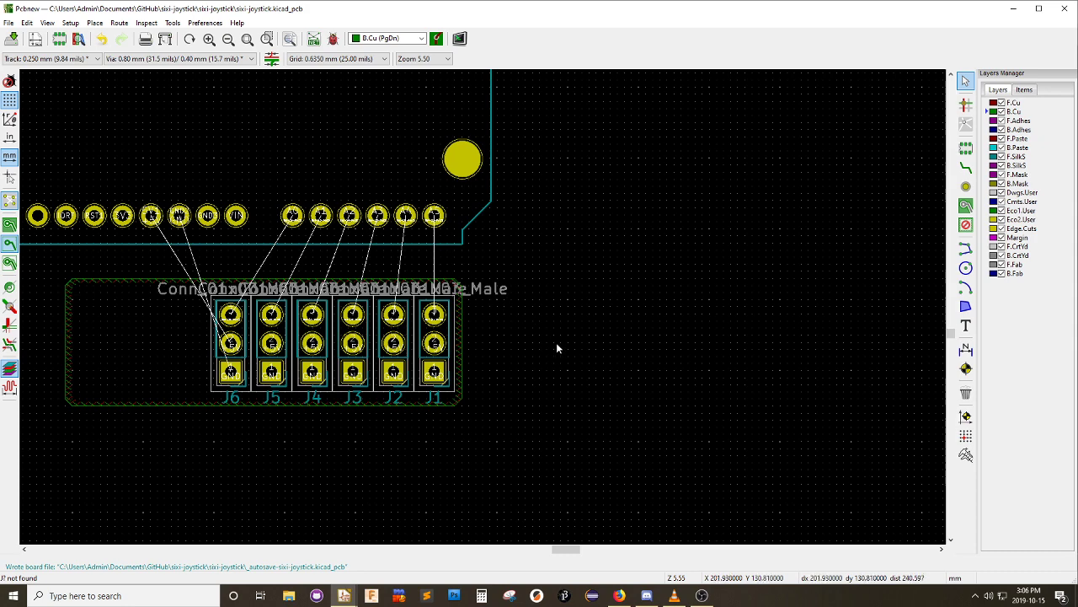
middle_drag(510, 337, 680, 337)
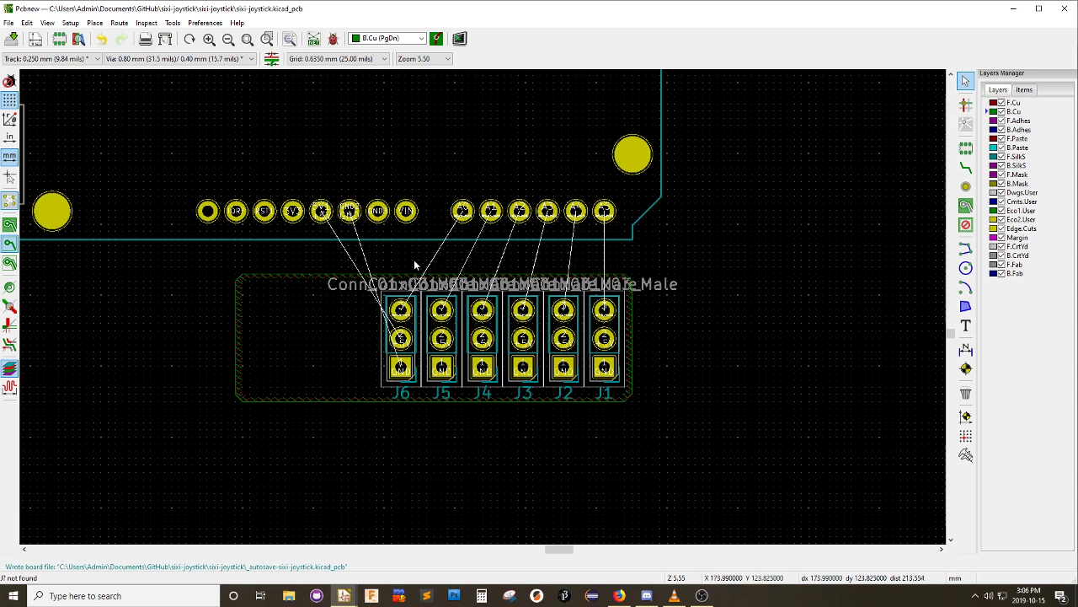
scroll(488, 313, down, 3)
scroll(484, 311, up, 4)
key(Home)
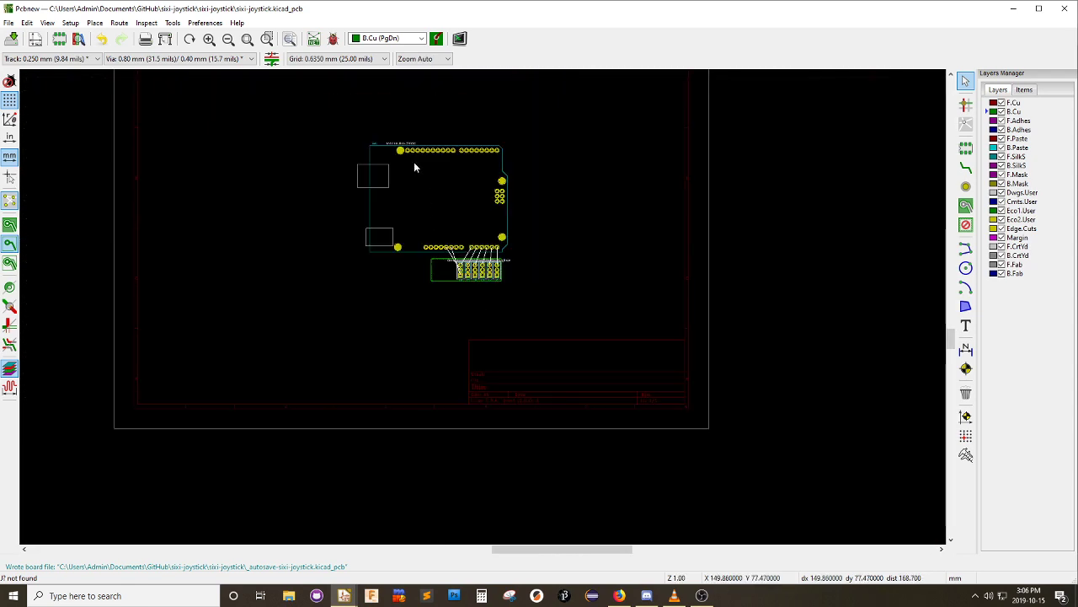
Delete both copper zones around headers J1 to J6, the +5V zone on B.Cu and the GND zone on F.Cu
scroll(414, 172, up, 1)
scroll(614, 439, up, 1)
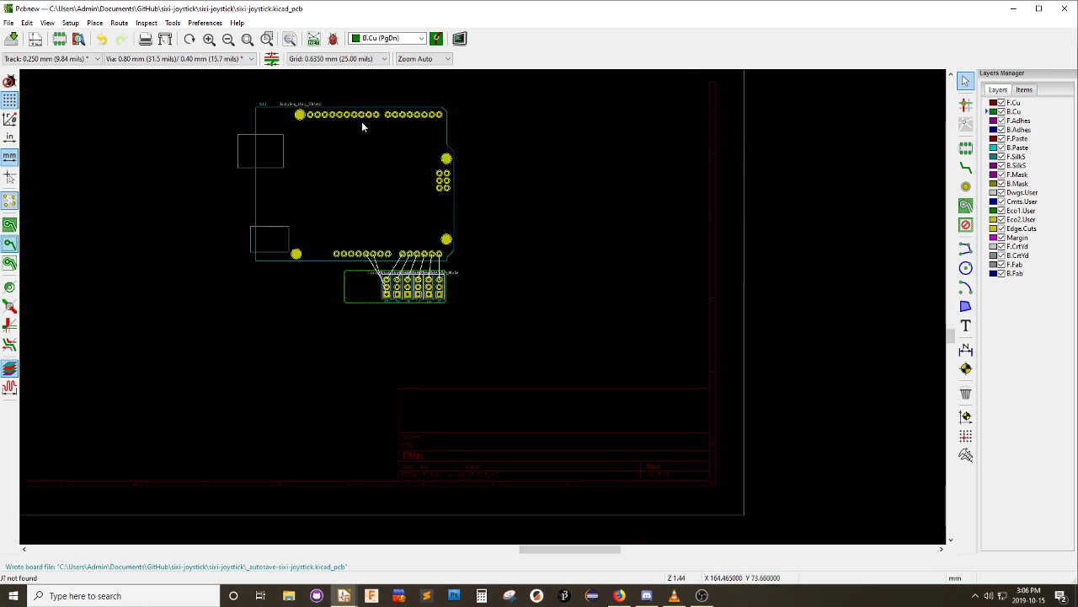
scroll(362, 123, up, 1)
middle_drag(573, 434, 546, 300)
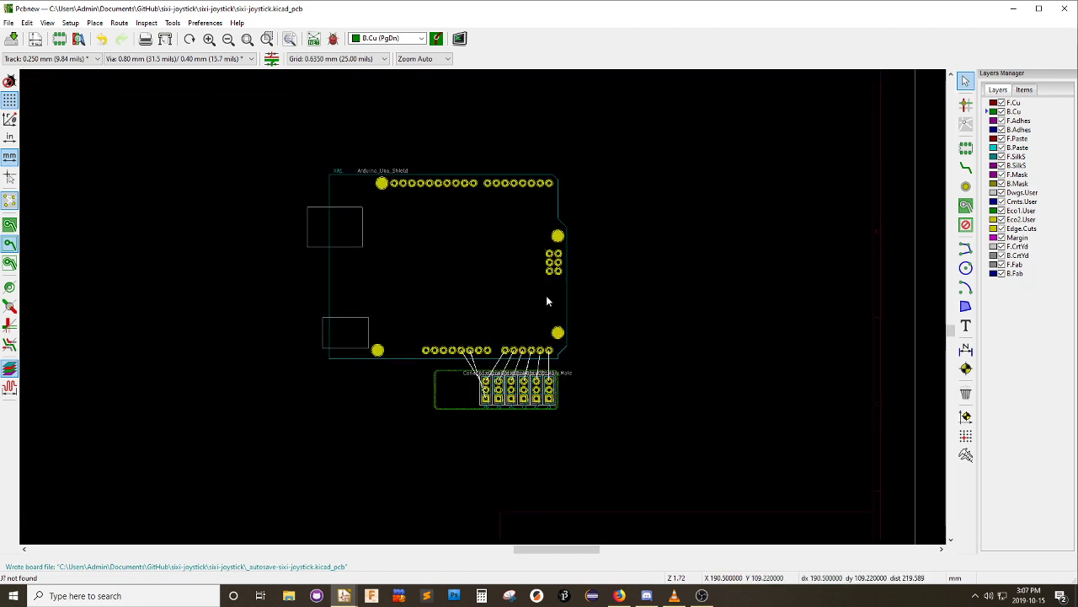
scroll(565, 423, up, 2)
scroll(485, 312, up, 1)
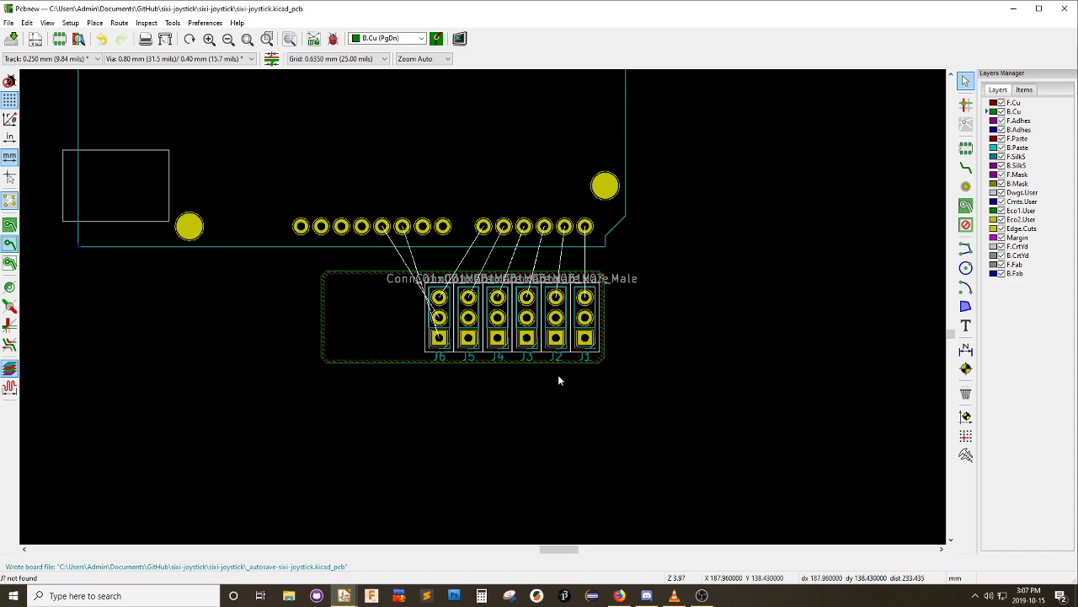
scroll(558, 374, up, 1)
scroll(482, 305, up, 1)
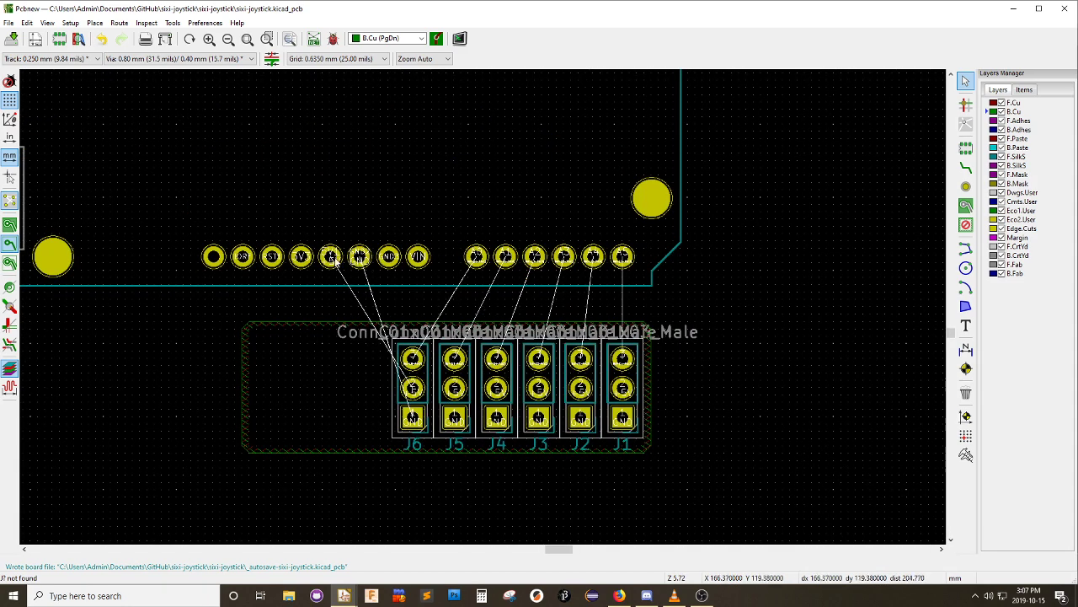
click(339, 324)
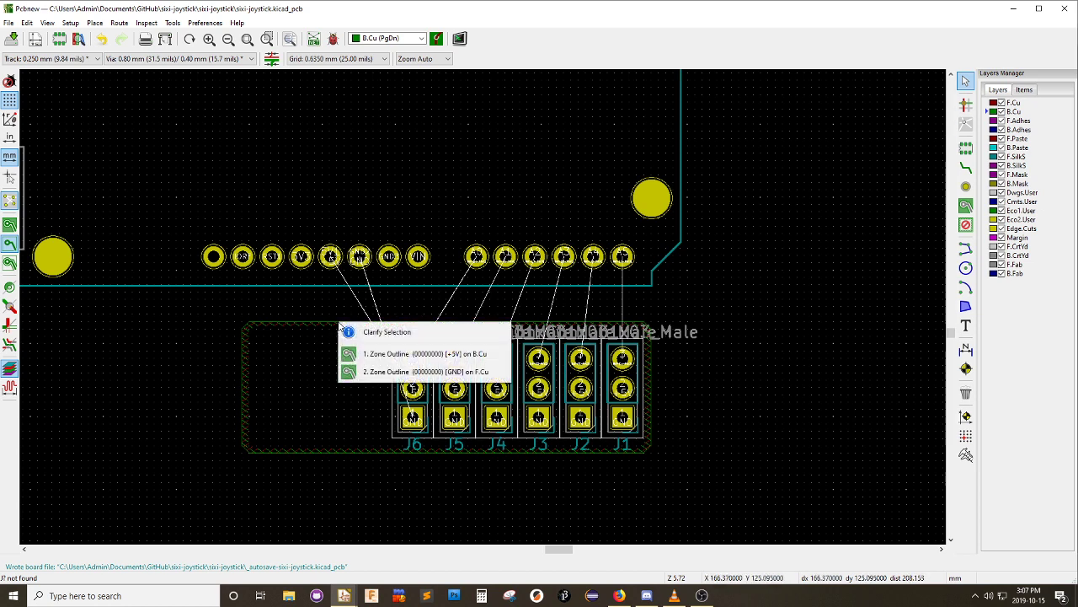
click(350, 427)
click(796, 363)
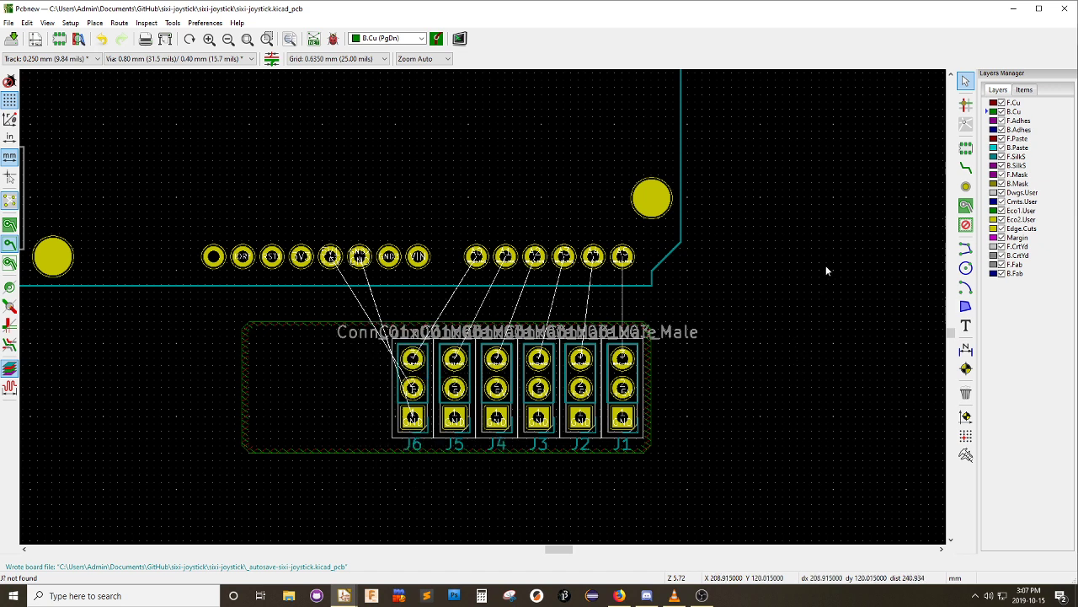
click(337, 333)
click(362, 361)
click(328, 333)
click(317, 327)
key(Delete)
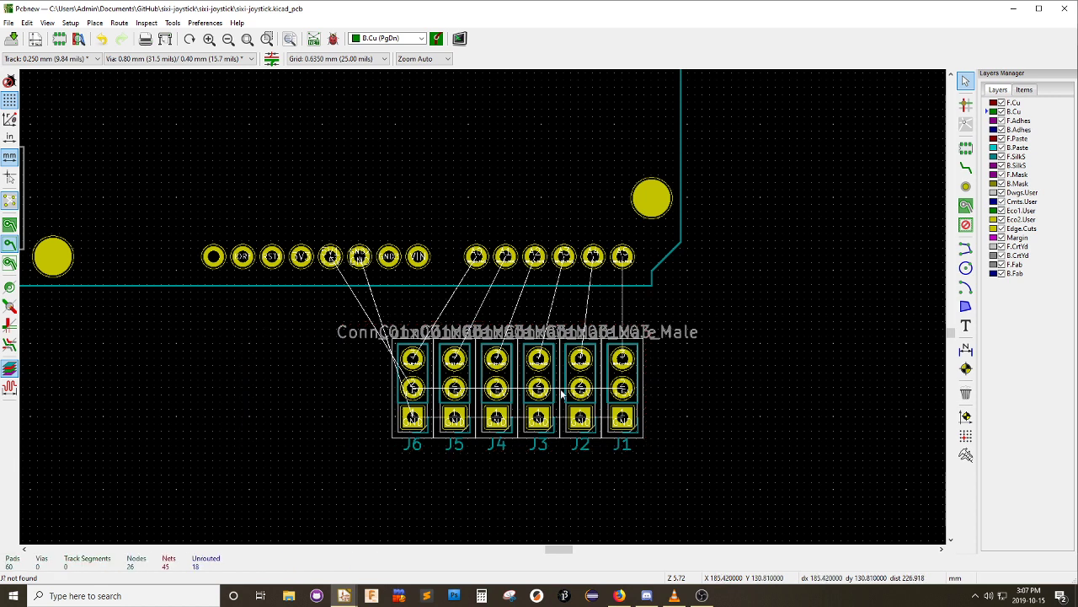
Try to copy the Arduino shield's connected +5V, GND and A0 to A5 pads as a block
drag(316, 224, 373, 292)
click(334, 259)
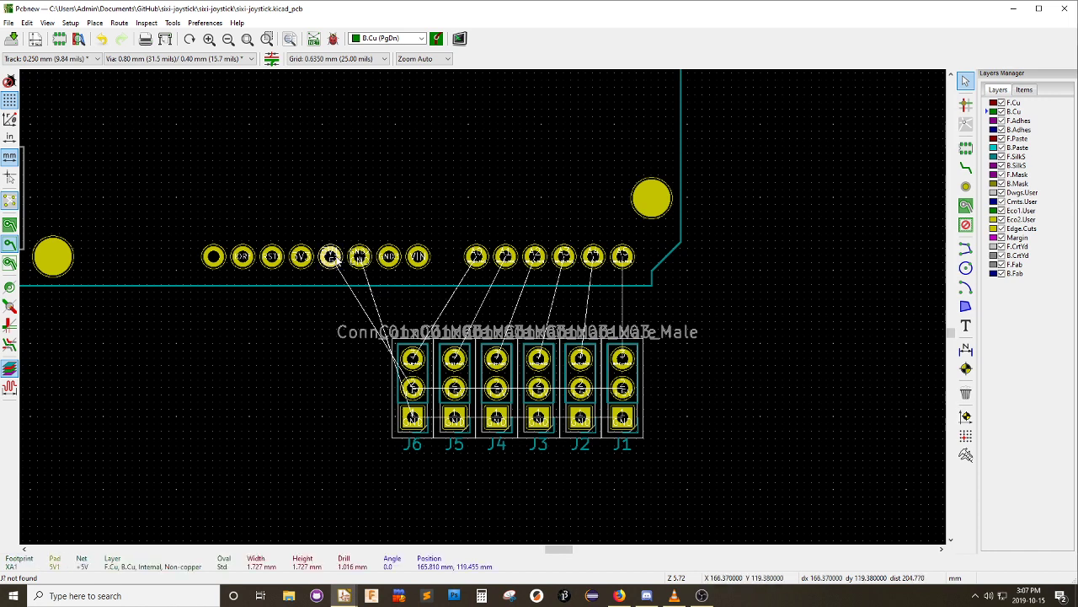
shift+click(357, 262)
shift+click(476, 261)
shift+click(506, 261)
shift+click(535, 262)
shift+click(564, 263)
shift+click(592, 263)
shift+click(622, 263)
key(ctrl+c)
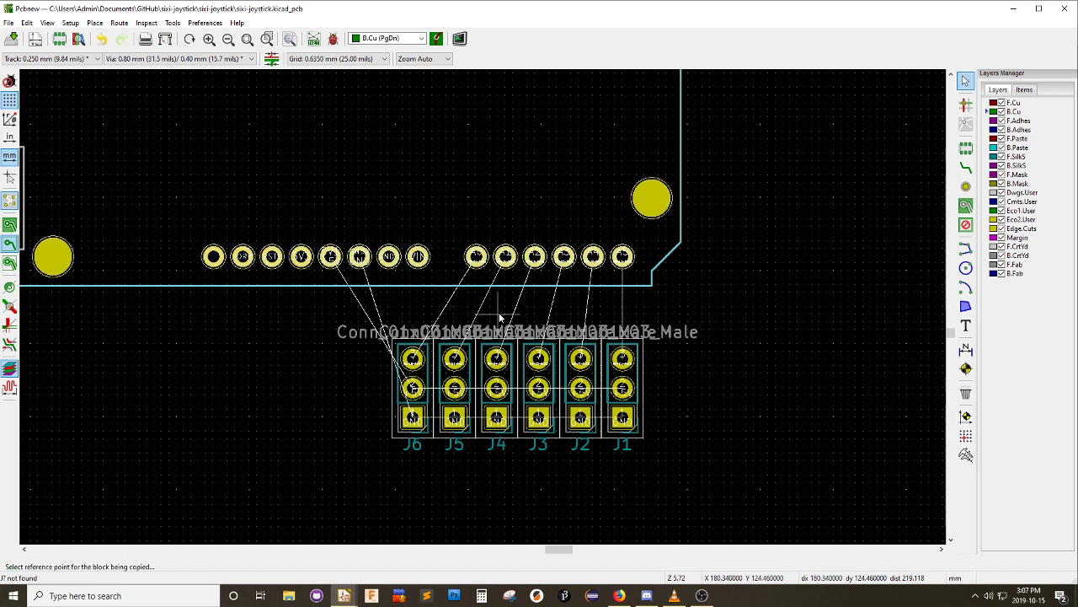
click(351, 302)
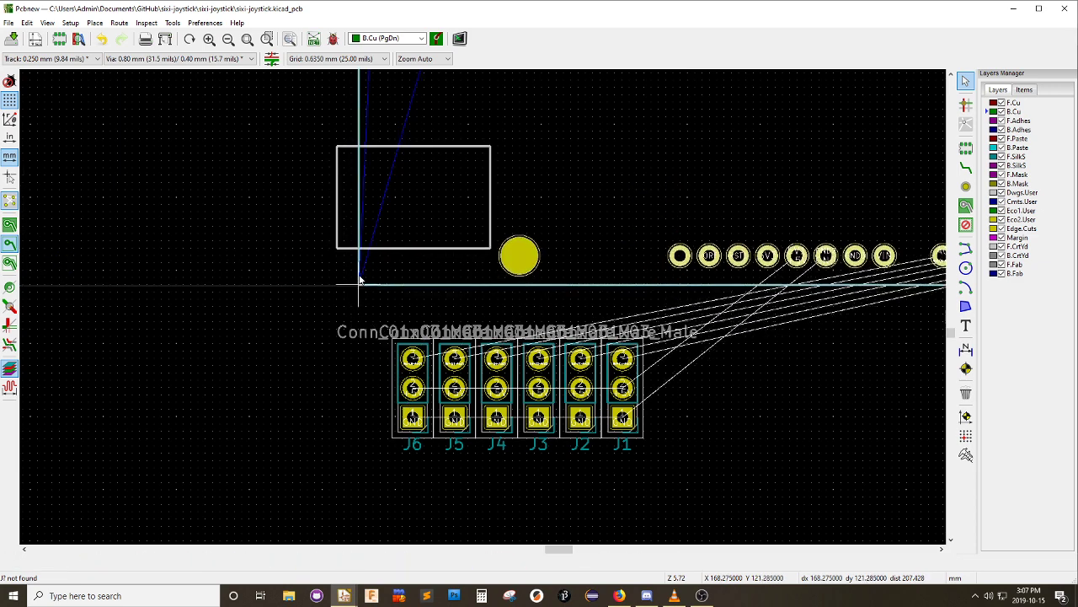
key(Escape)
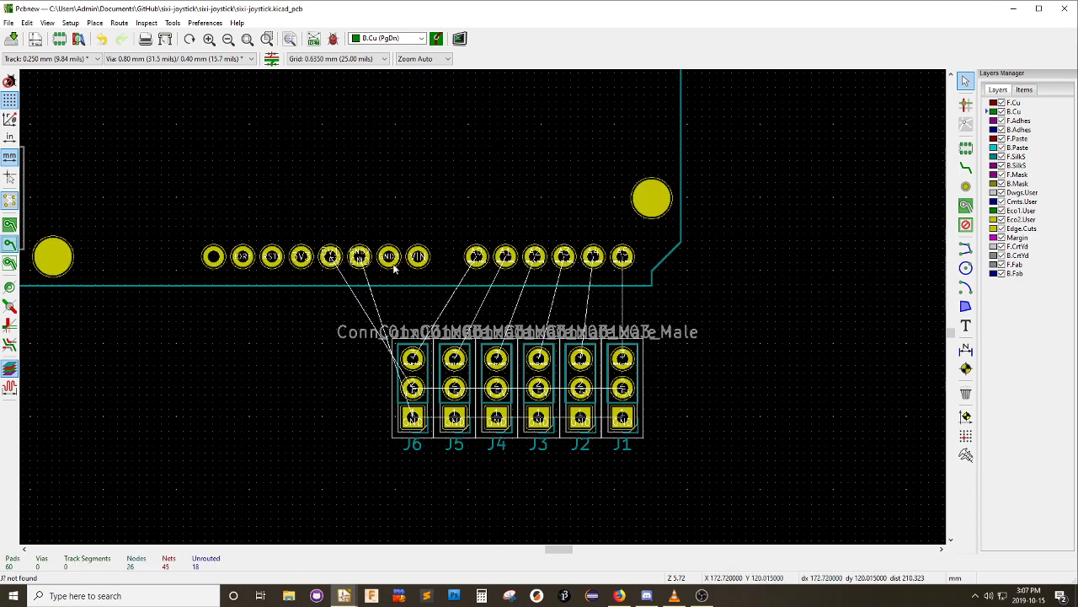
Try to select only the Arduino's +5V and GND pads with a selection box, and clear the selection
drag(328, 220, 367, 278)
drag(326, 225, 369, 278)
drag(367, 225, 322, 267)
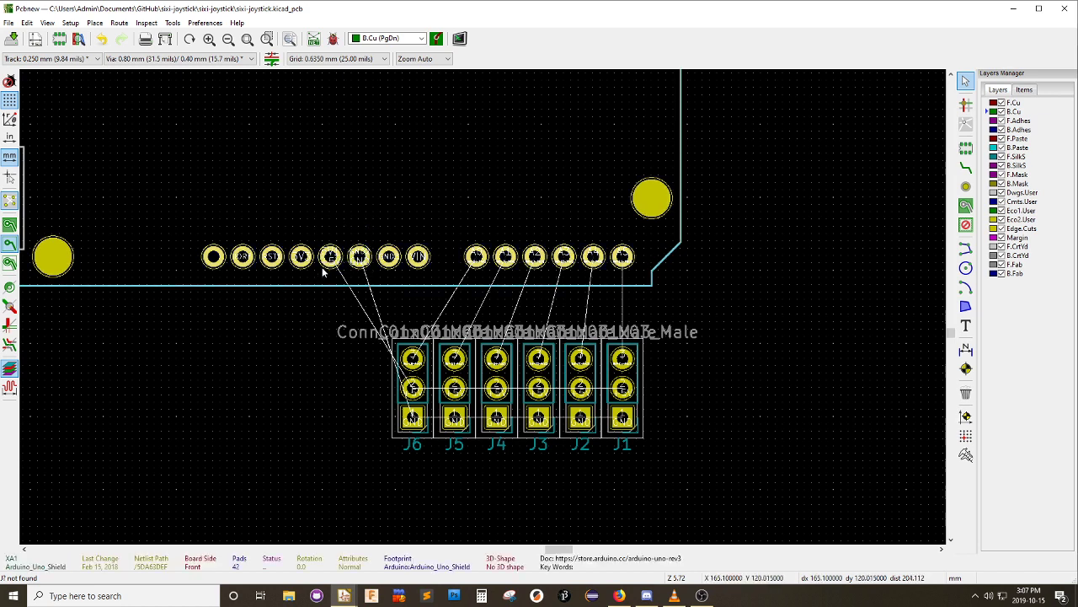
click(311, 341)
Select headers J1 to J6 together and shift them slightly downward, away from the Arduino outline
scroll(321, 337, down, 1)
middle_drag(811, 318, 457, 300)
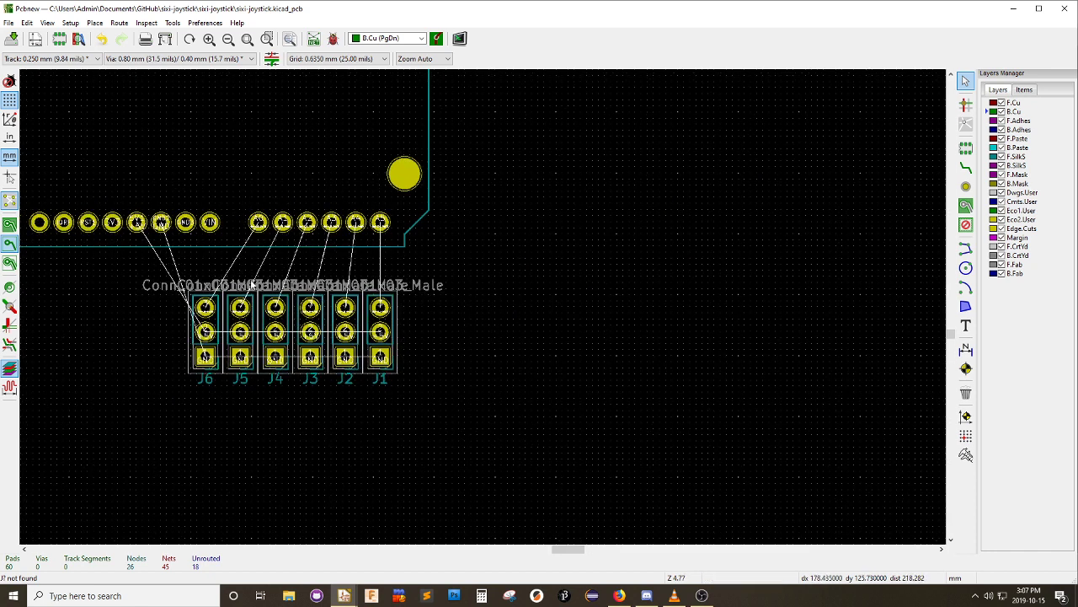
drag(127, 276, 448, 433)
middle_drag(433, 402, 723, 408)
mouse_move(537, 359)
mouse_down()
mouse_move(550, 342)
mouse_move(538, 342)
mouse_move(552, 349)
mouse_up()
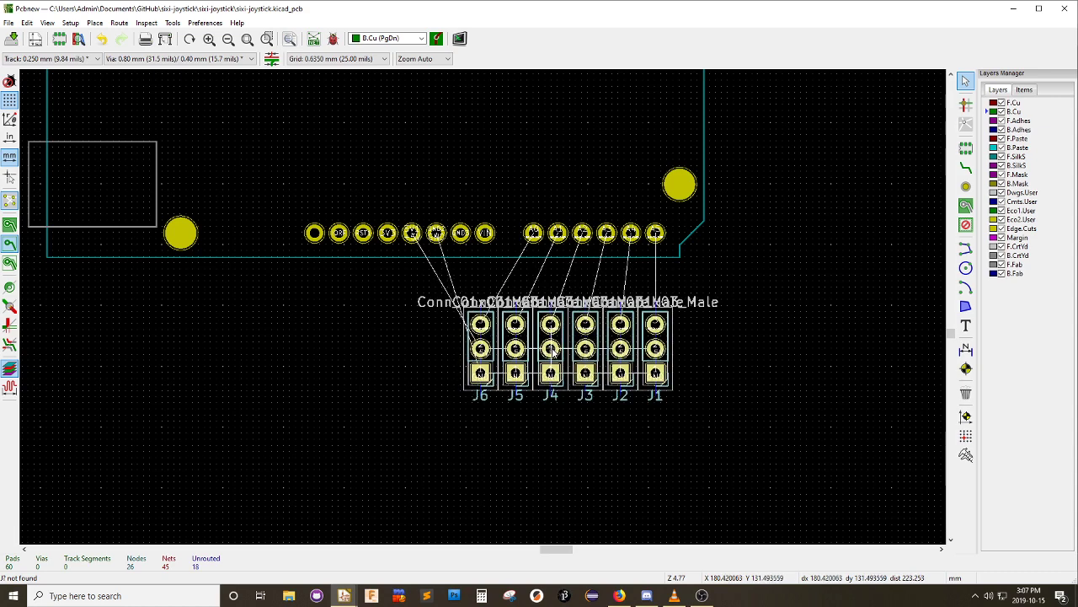
scroll(613, 301, up, 1)
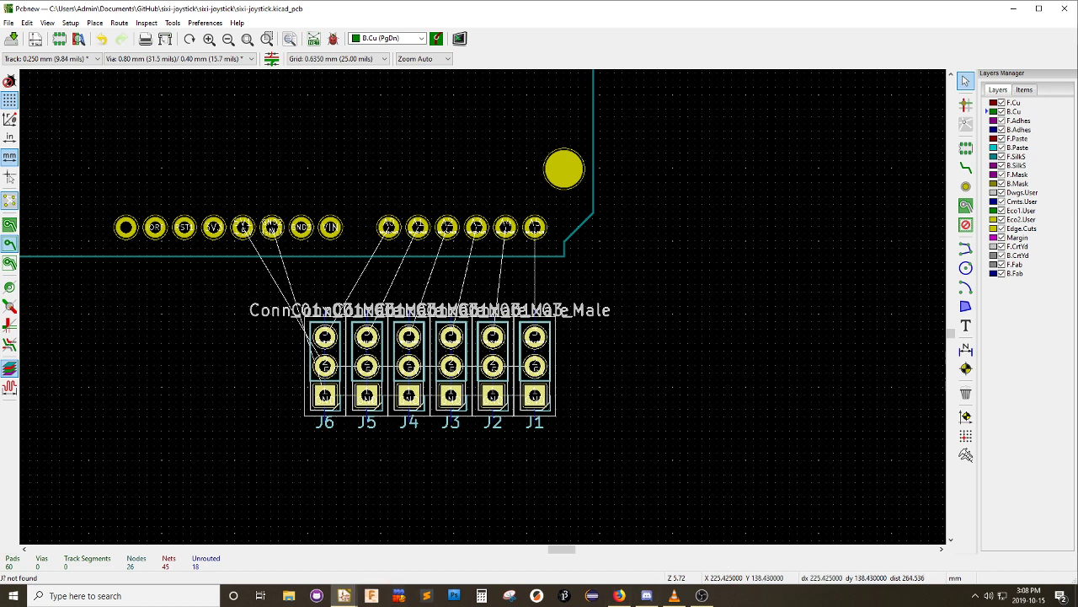
Switch to Firefox, position its window over the board editor and close the My History tab
click(620, 596)
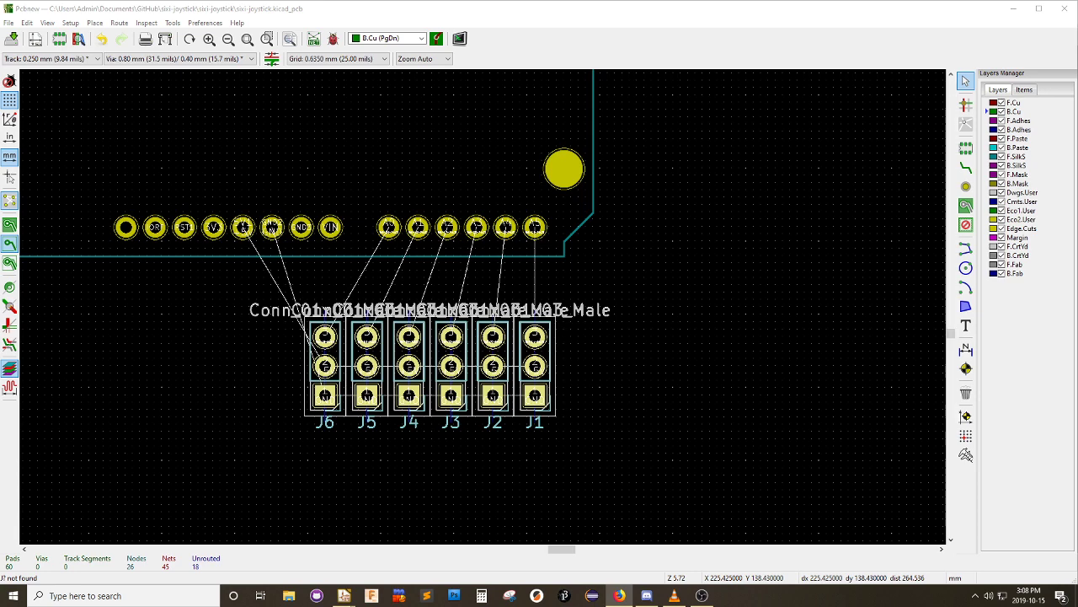
click(619, 596)
drag(801, 12, 803, 80)
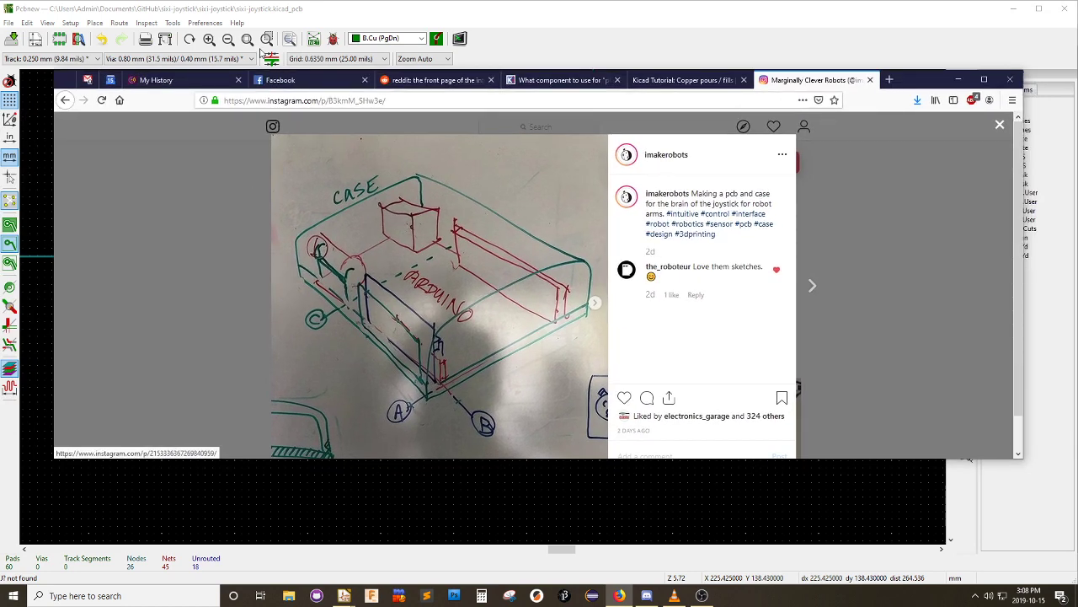
click(238, 80)
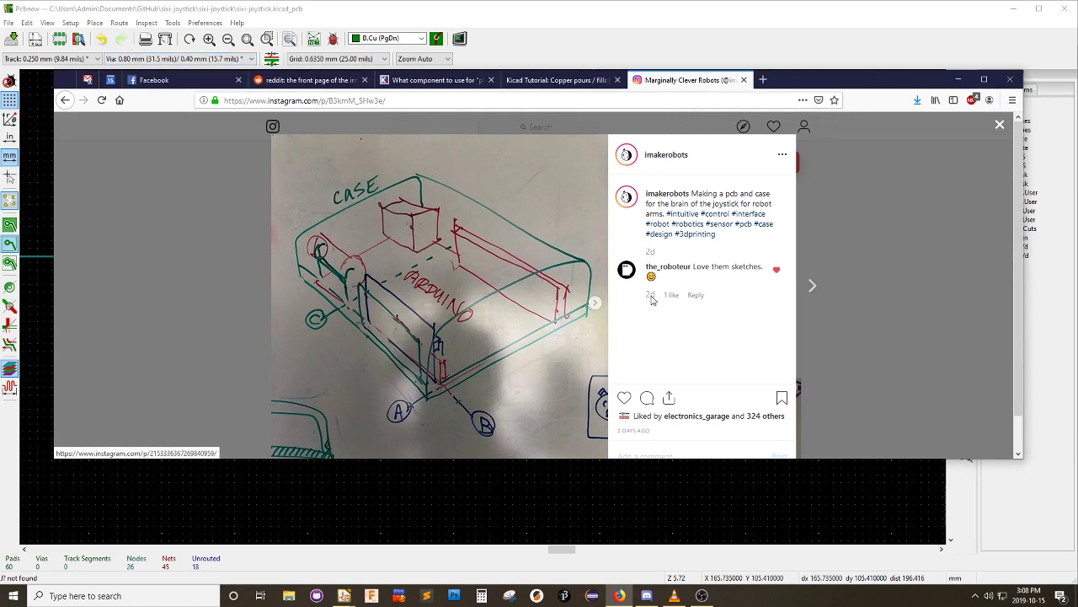
Examine sketches A, B and C and the overview sketch in the Instagram case-design post, and close the post
click(595, 303)
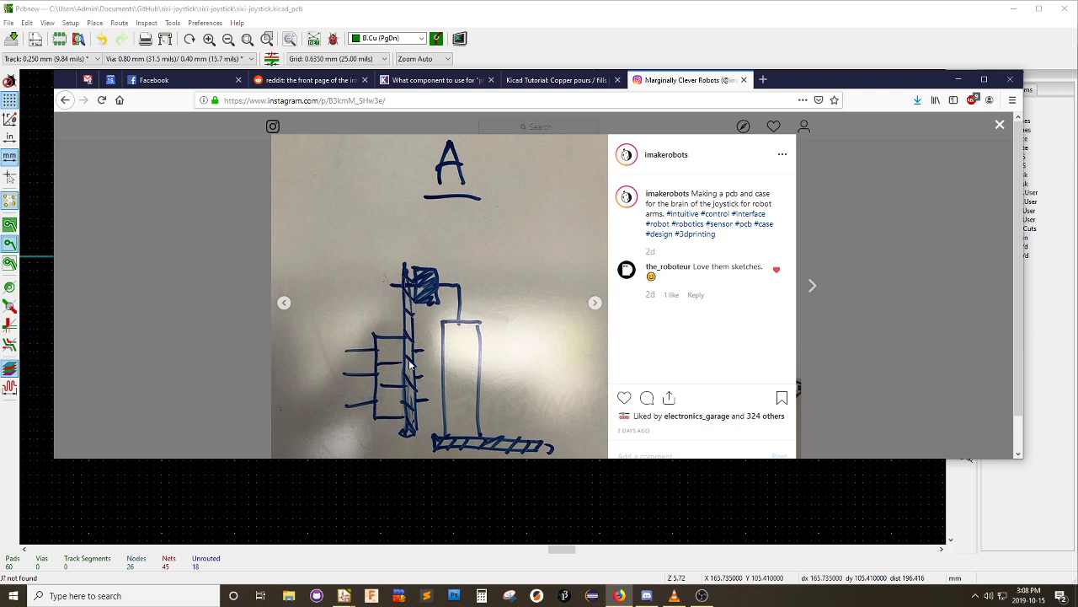
click(594, 303)
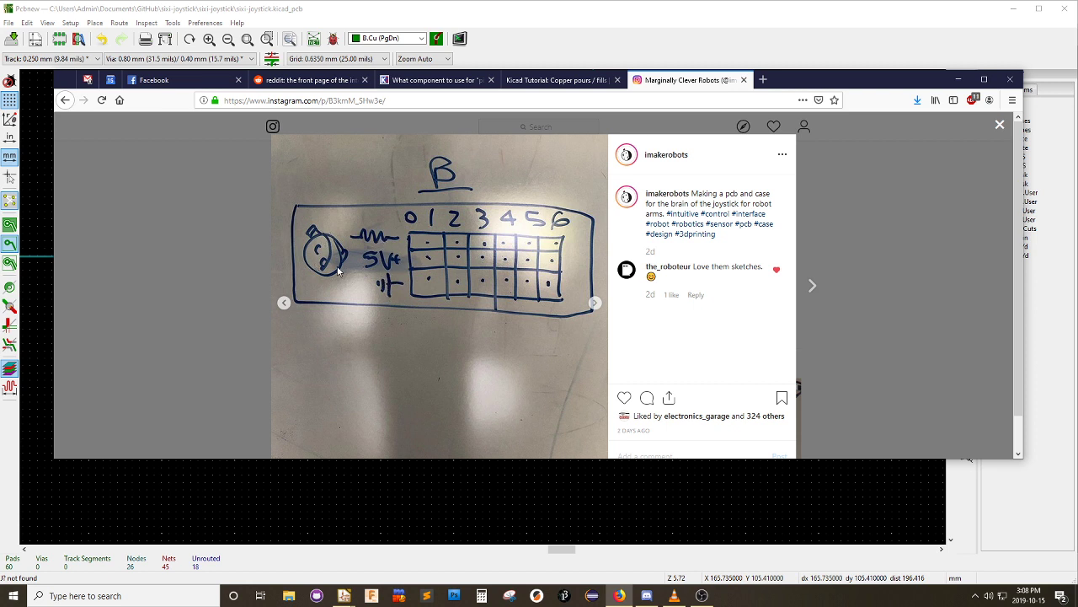
click(596, 303)
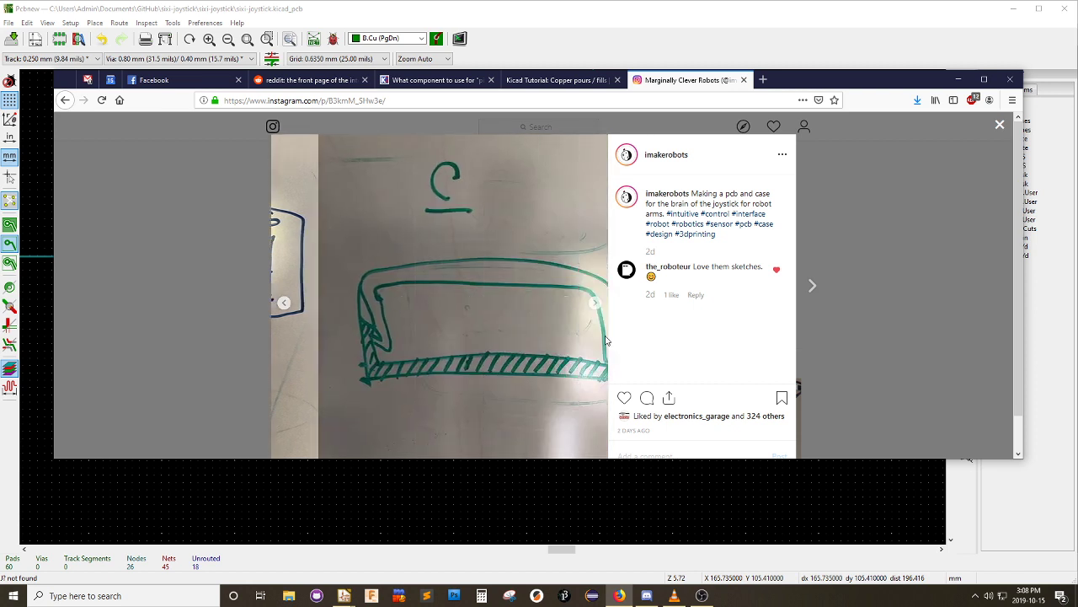
click(597, 305)
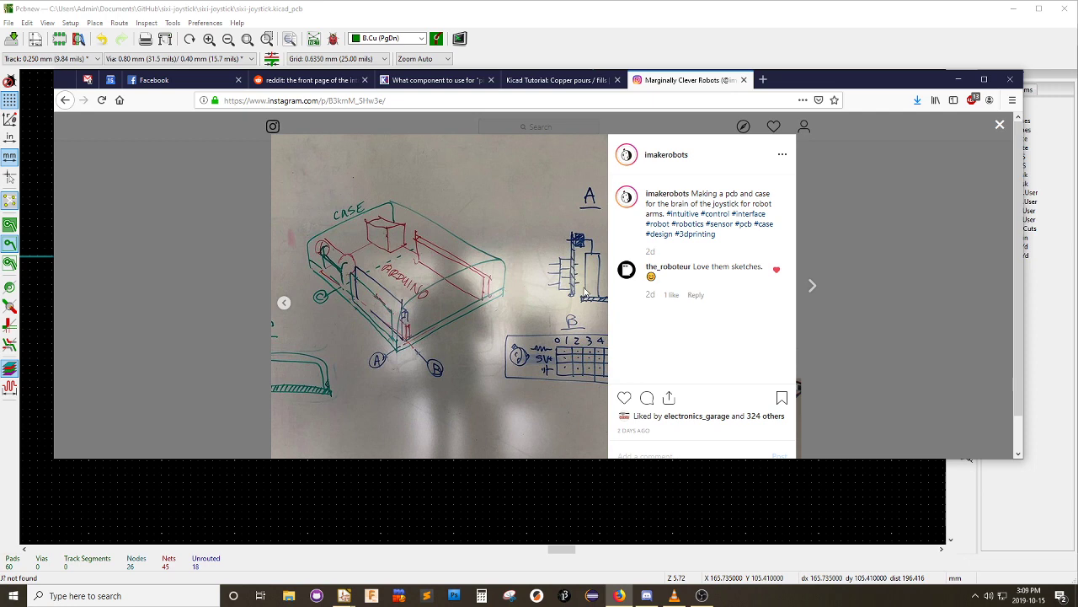
click(1000, 124)
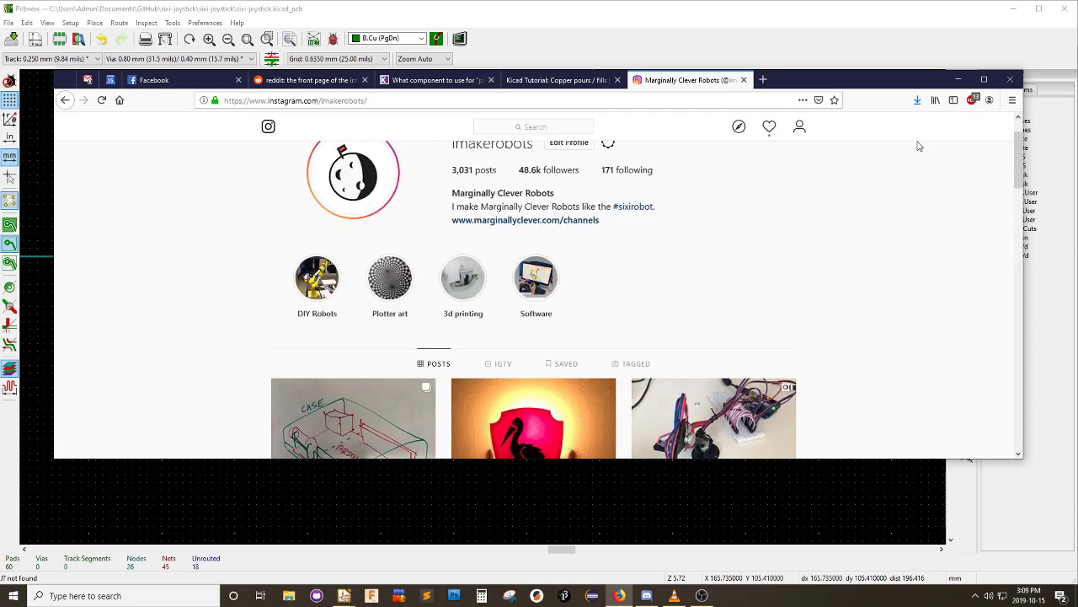
Move the Firefox window off the board editor, return to Pcbnew and clear the header selection
click(961, 80)
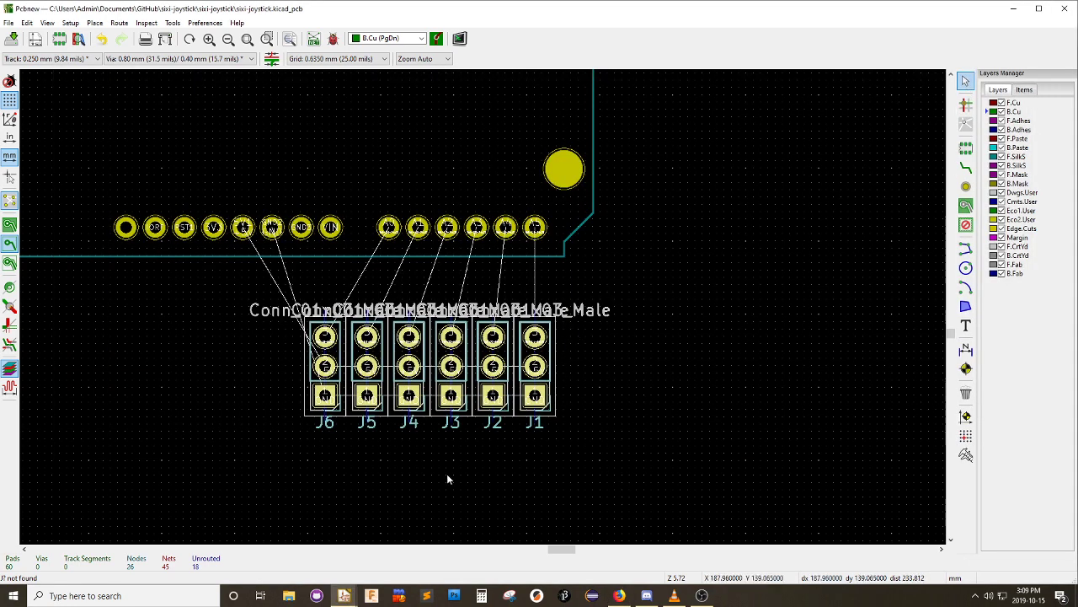
click(619, 595)
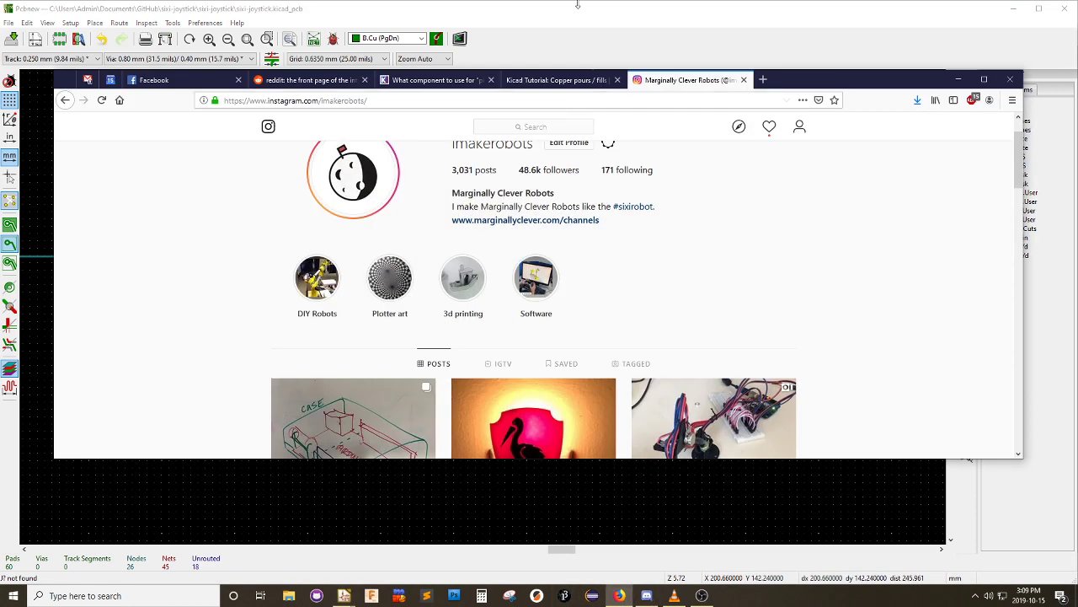
drag(809, 81, 1077, 81)
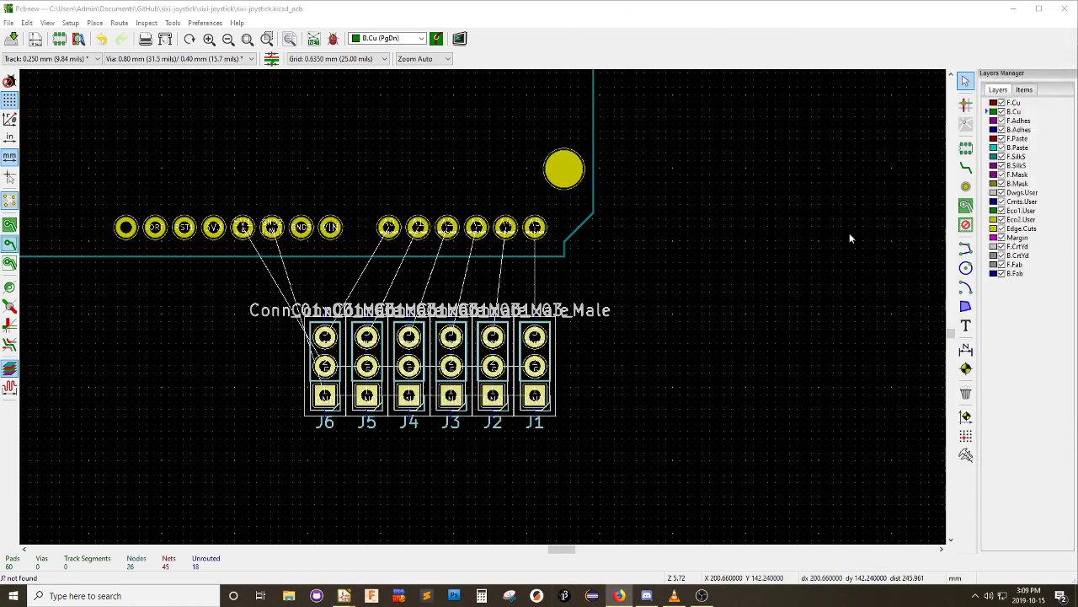
click(627, 278)
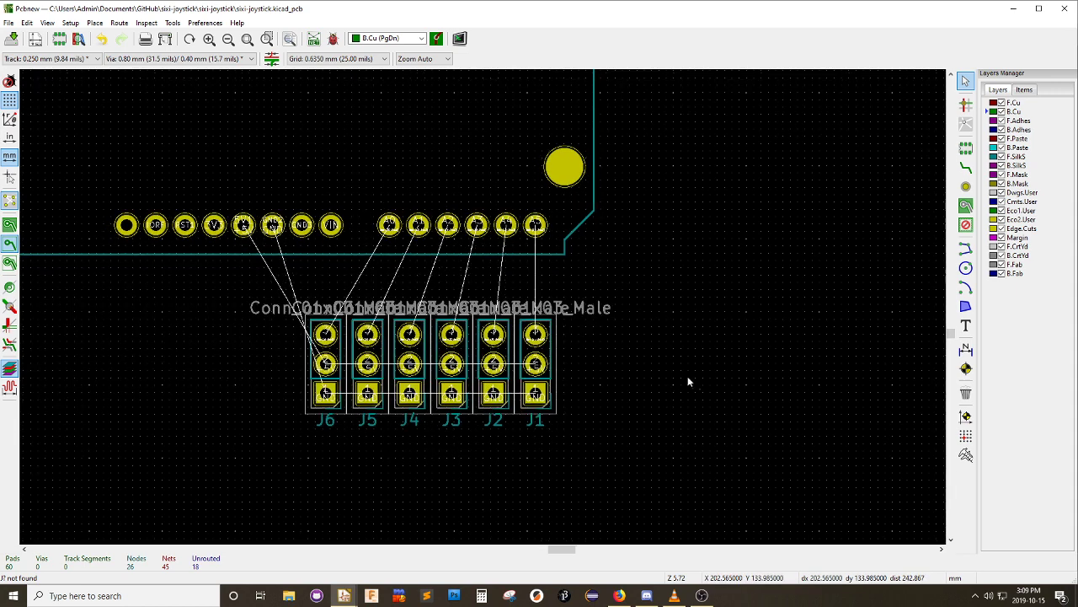
Move headers J1 to J6 as one group up to just below the Arduino's lower pin row, overlapping the shield's lower edge
middle_drag(682, 385, 744, 351)
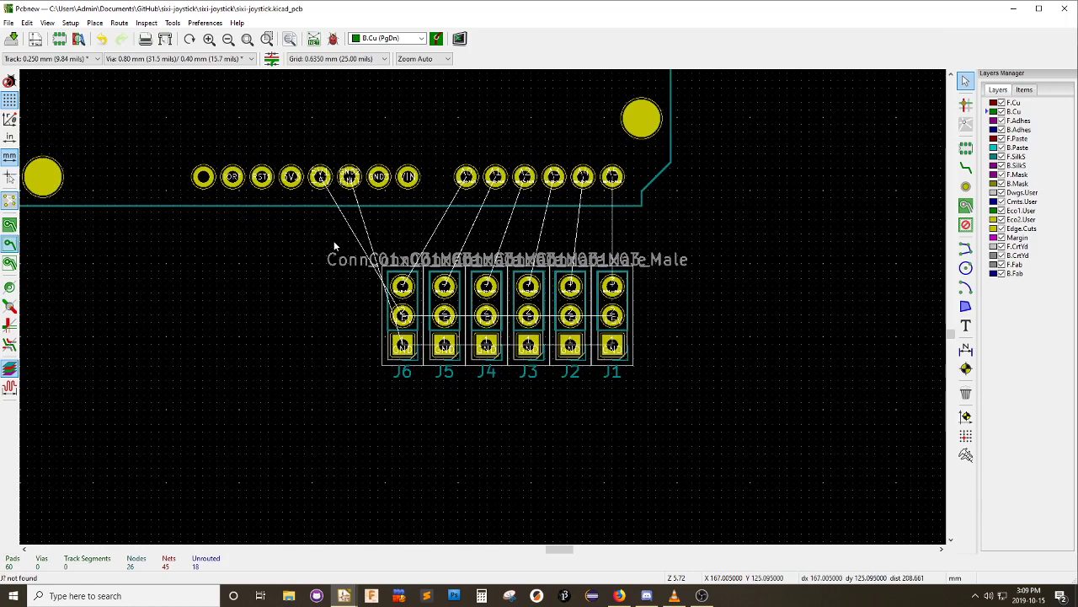
drag(332, 239, 724, 421)
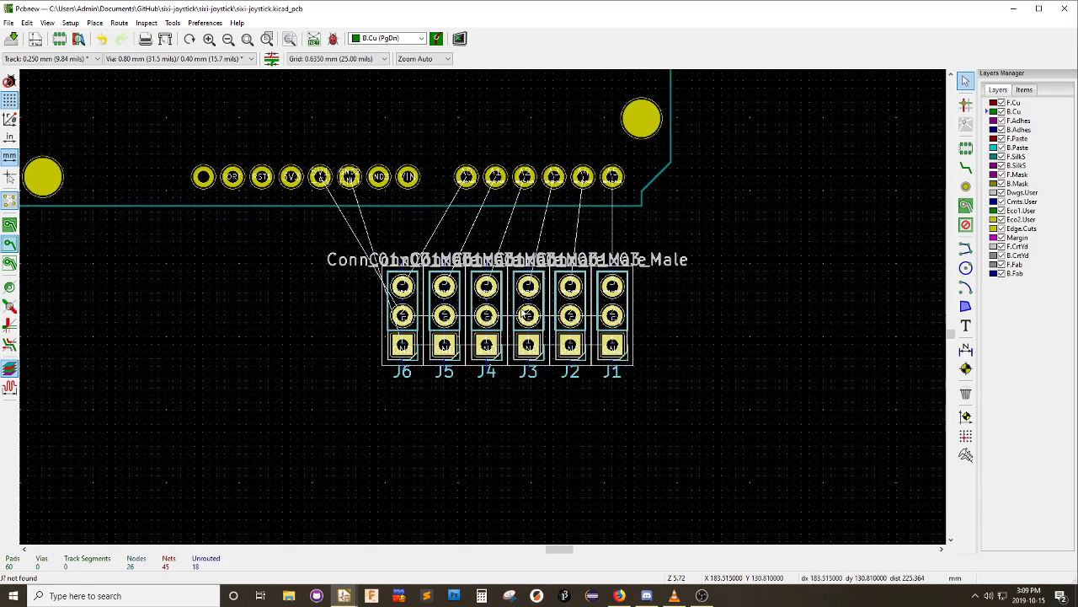
drag(525, 314, 528, 358)
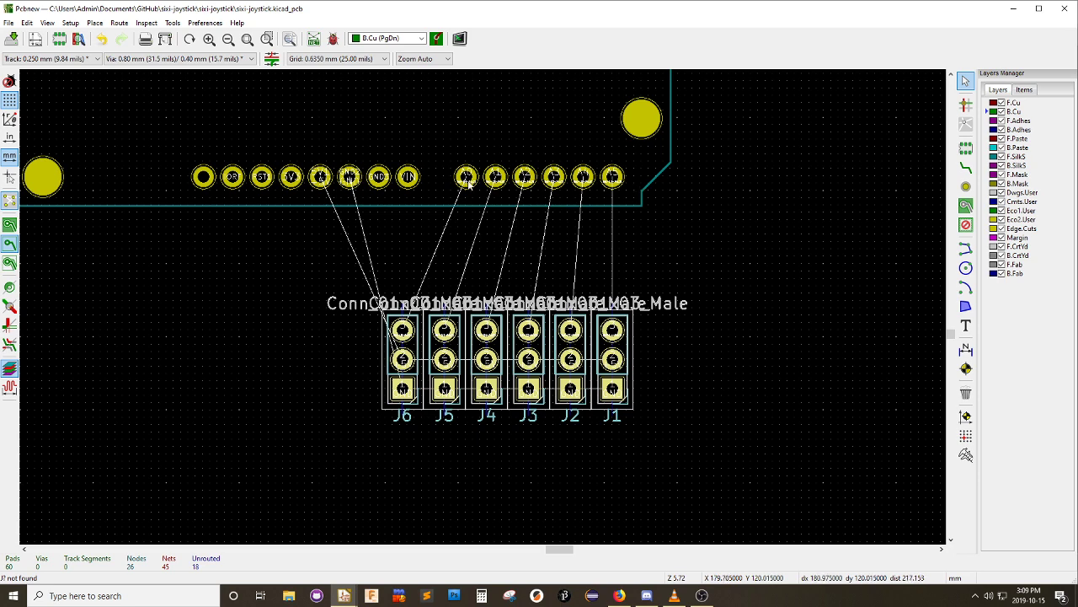
drag(317, 280, 321, 177)
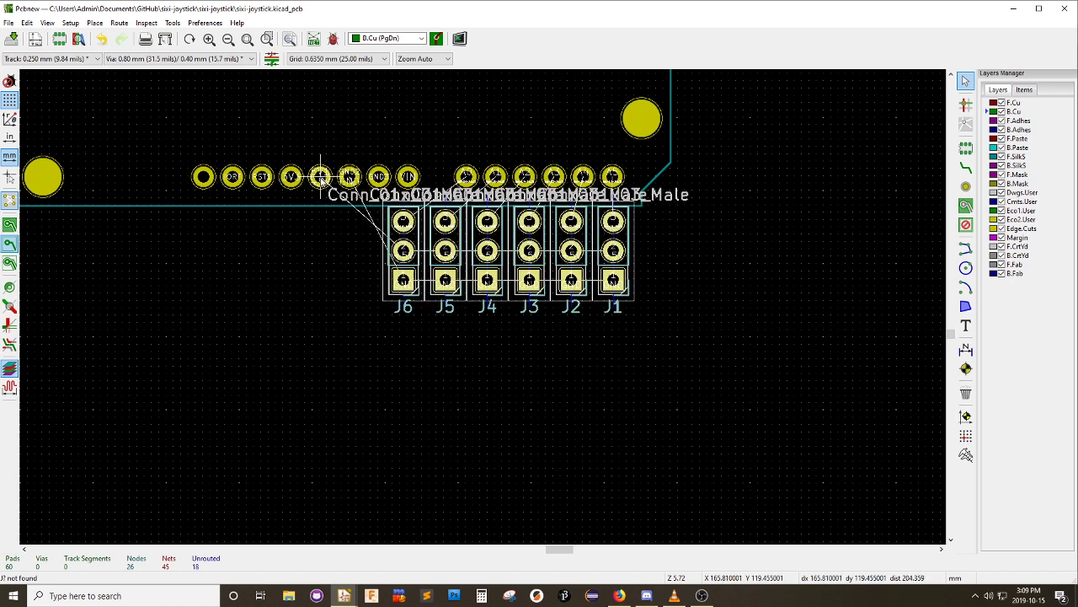
click(321, 177)
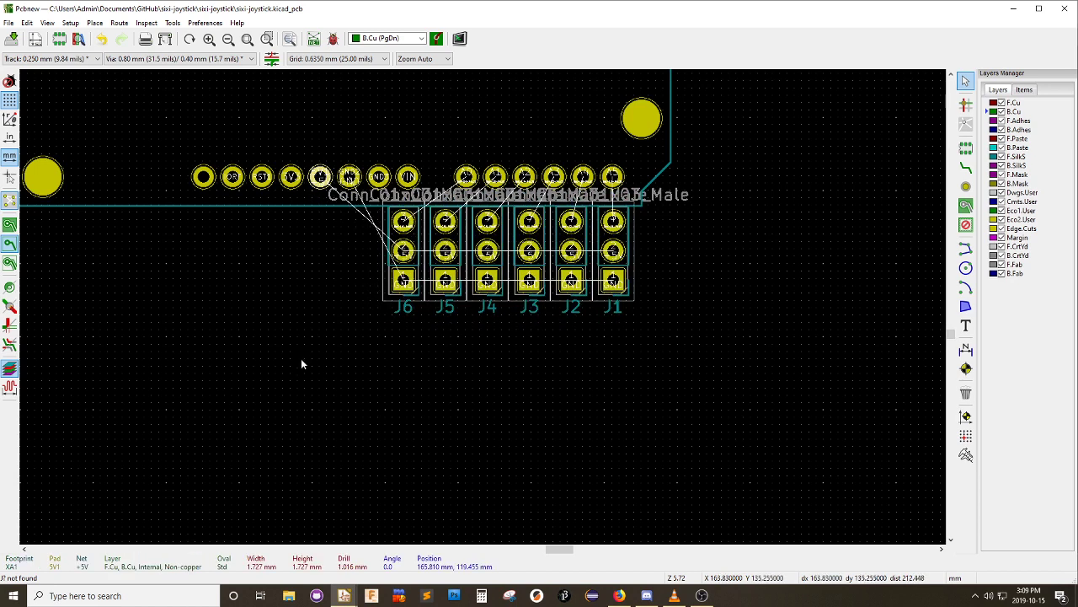
Make F.Cu the active layer
scroll(368, 435, down, 3)
scroll(488, 323, up, 2)
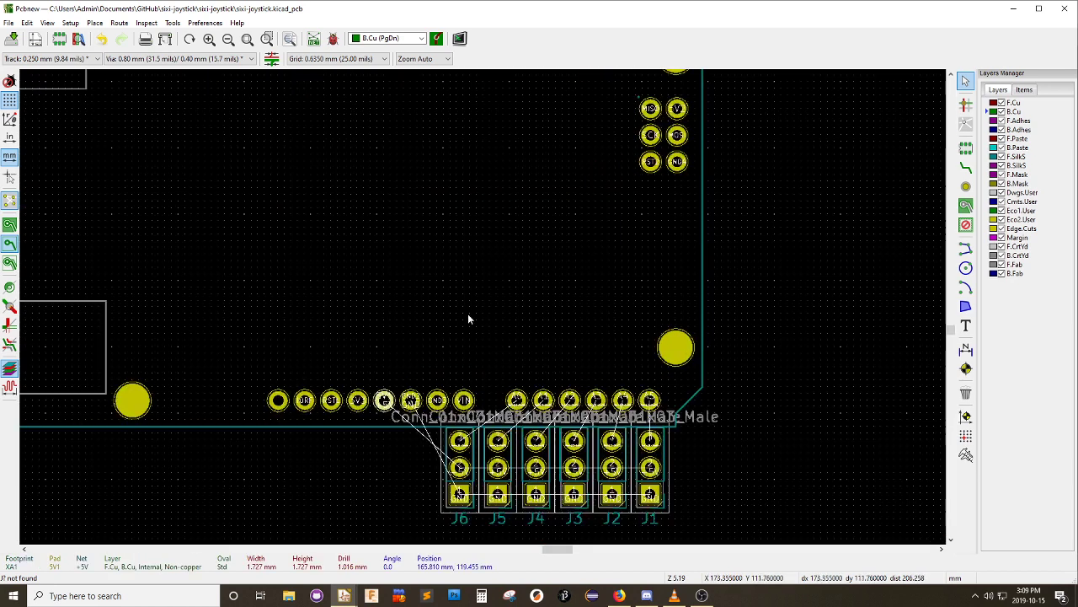
scroll(467, 325, down, 1)
scroll(488, 326, up, 1)
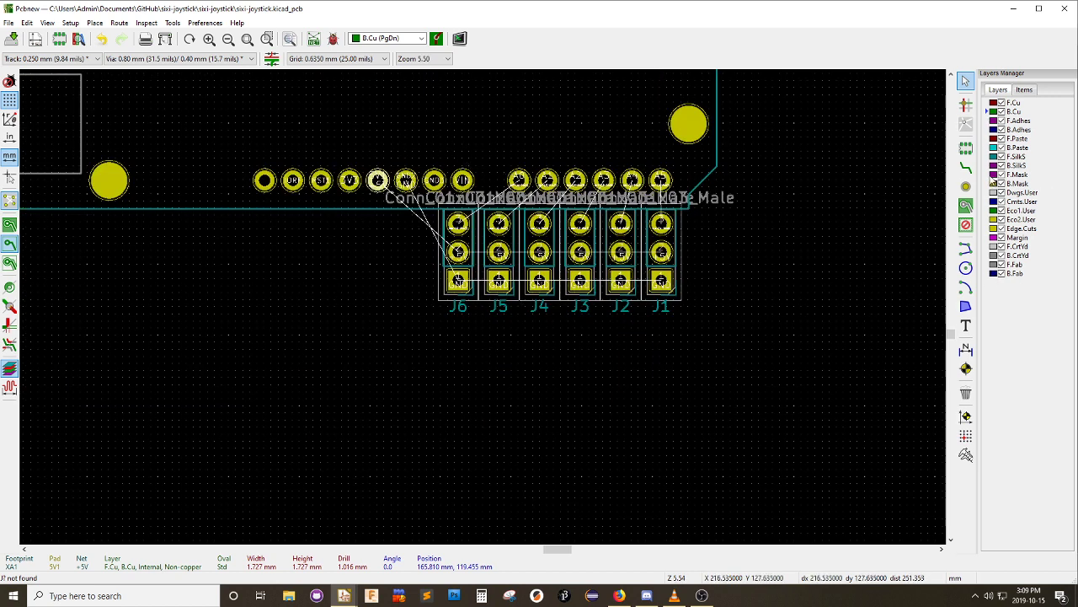
click(1013, 102)
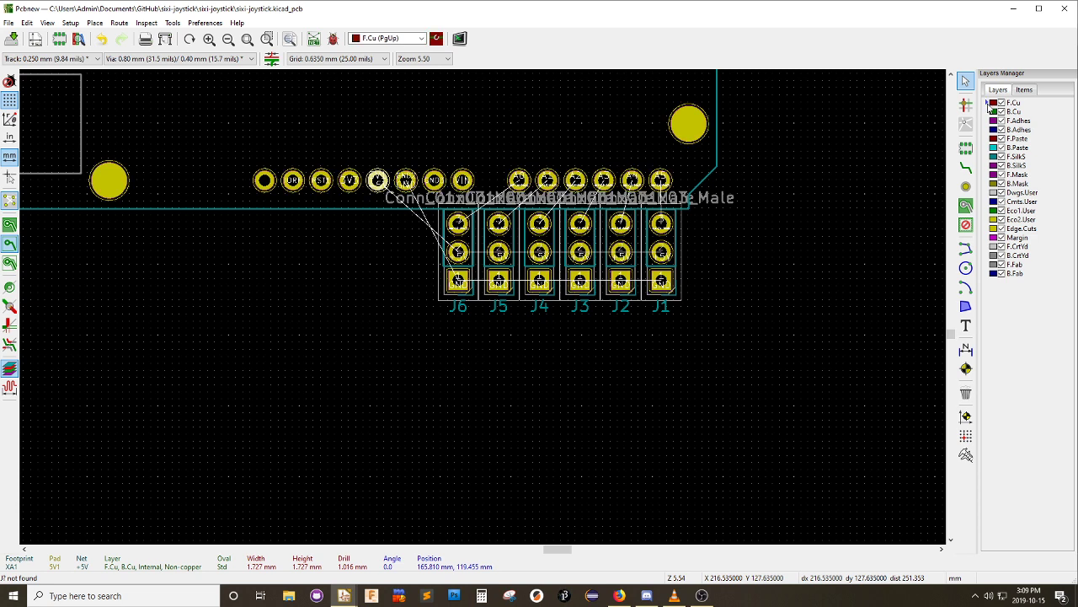
Start a copper zone on B.Cu assigned to the +5V net, with its first corner just above the Arduino's 5V pin
key(Page_Down)
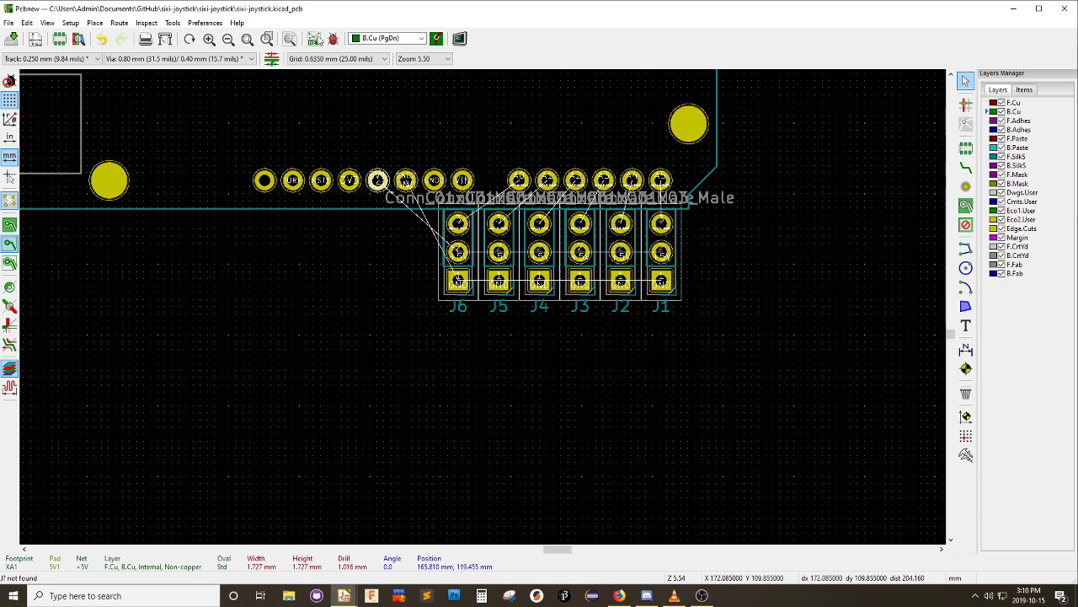
click(123, 24)
mouse_move(94, 23)
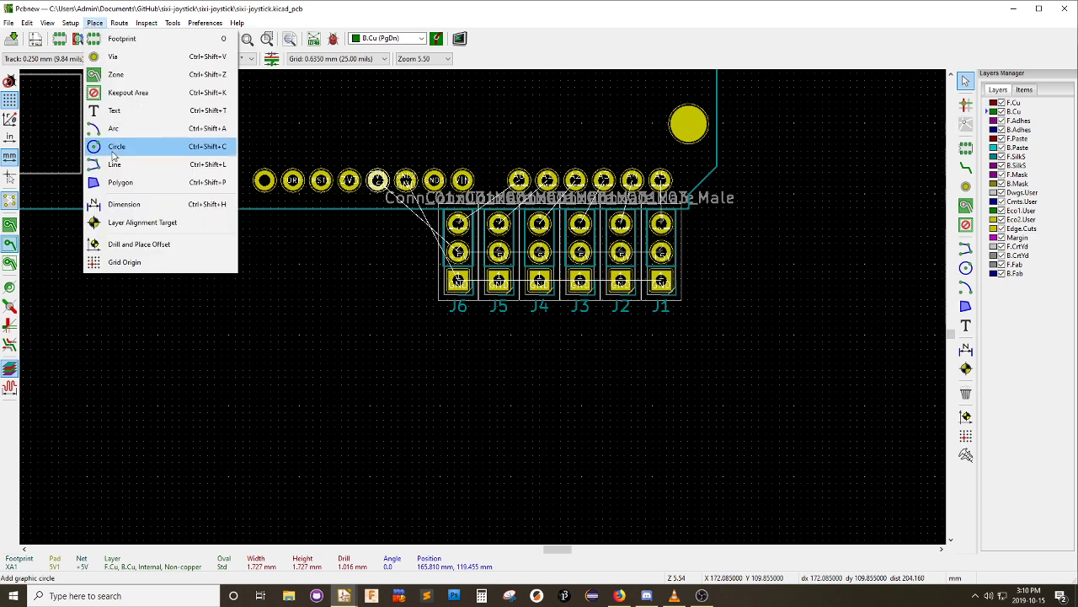
click(115, 76)
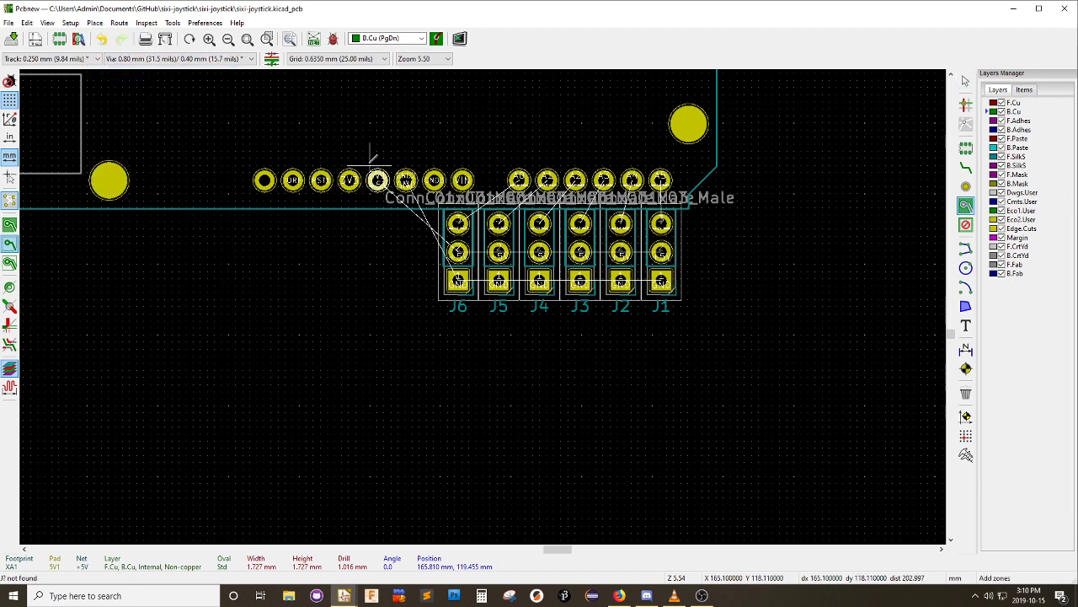
click(369, 165)
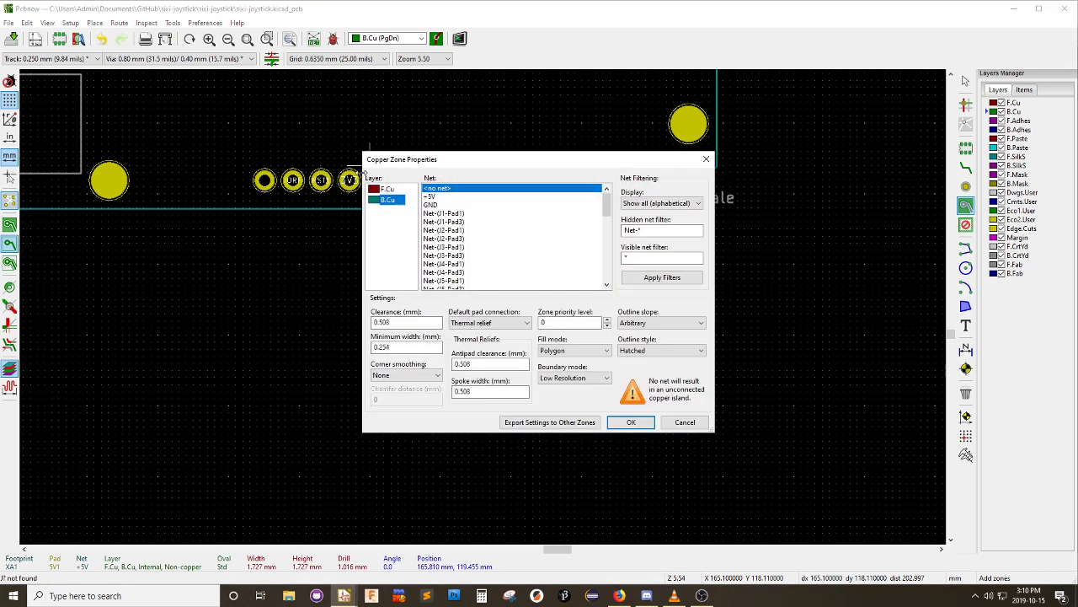
click(438, 205)
click(432, 196)
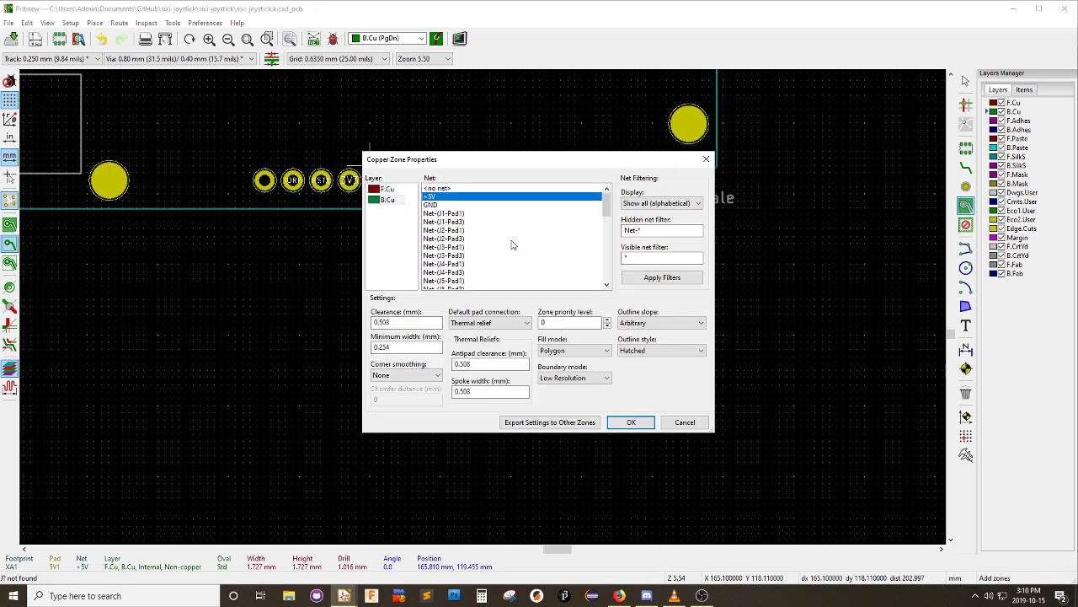
click(633, 422)
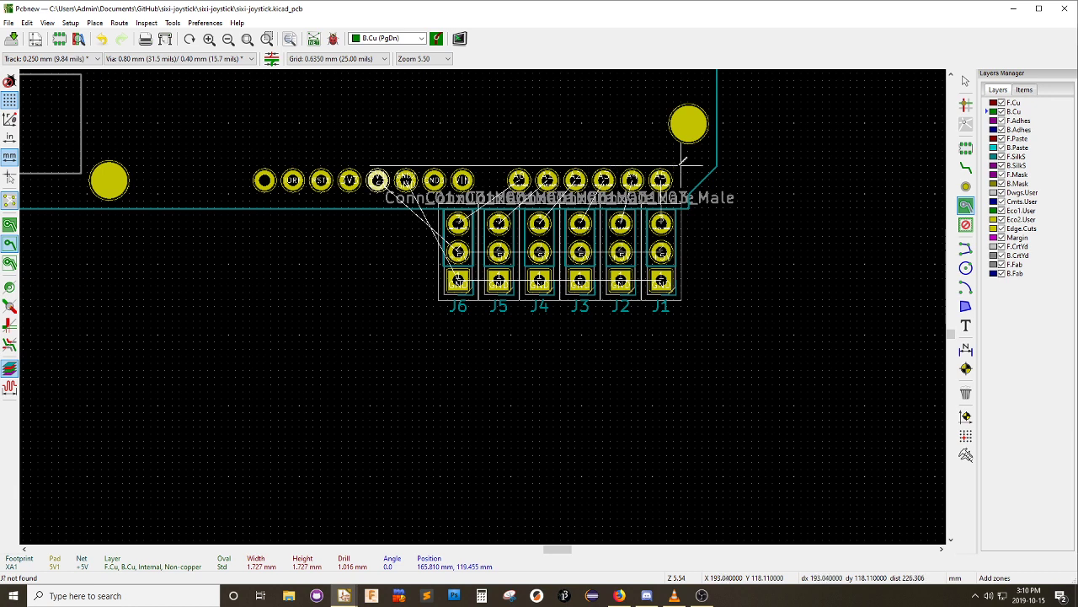
Outline the +5V zone around headers J1 to J6 and the adjoining Arduino pins, about 30 by 14 mm with chamfered corners, and close it
click(683, 164)
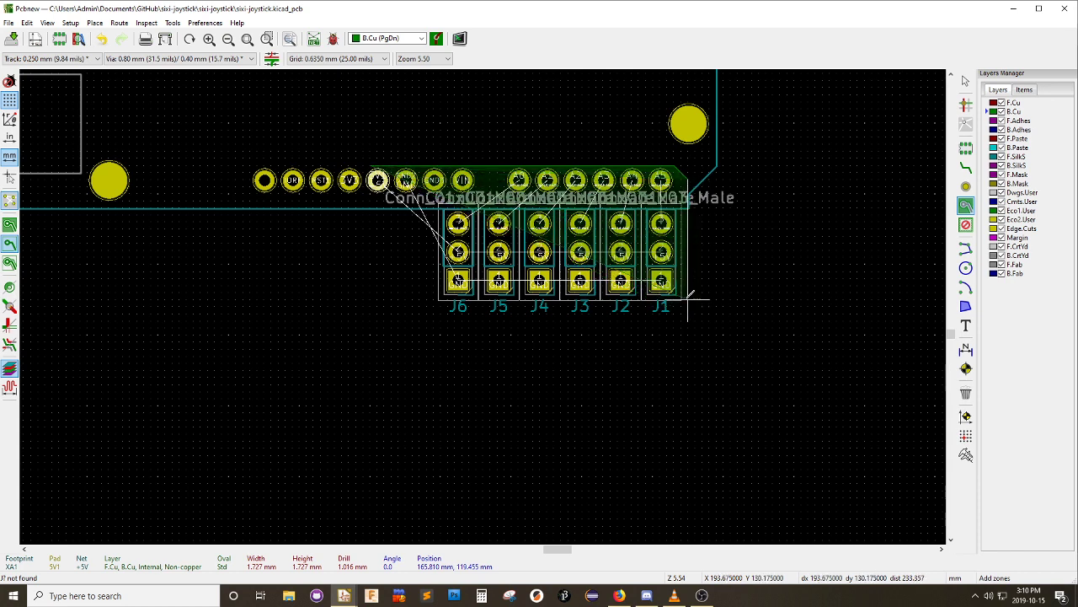
click(689, 304)
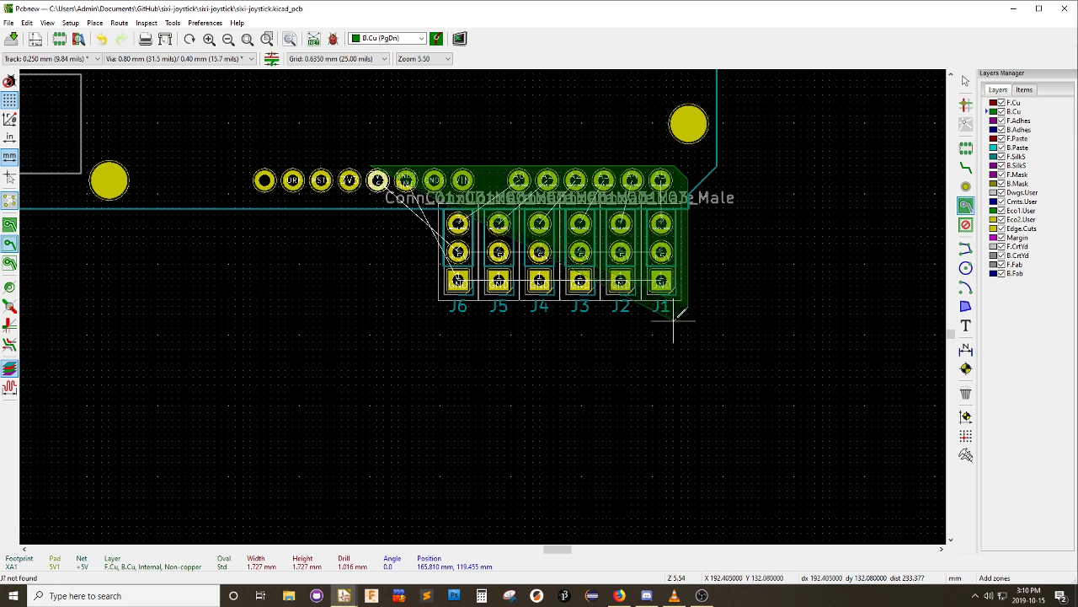
click(369, 320)
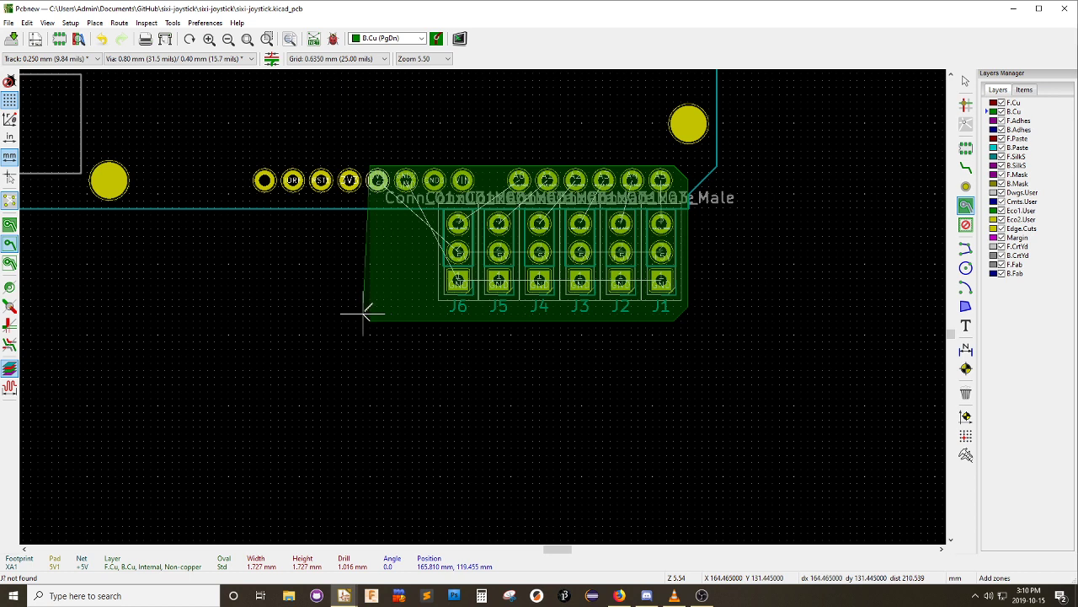
click(355, 305)
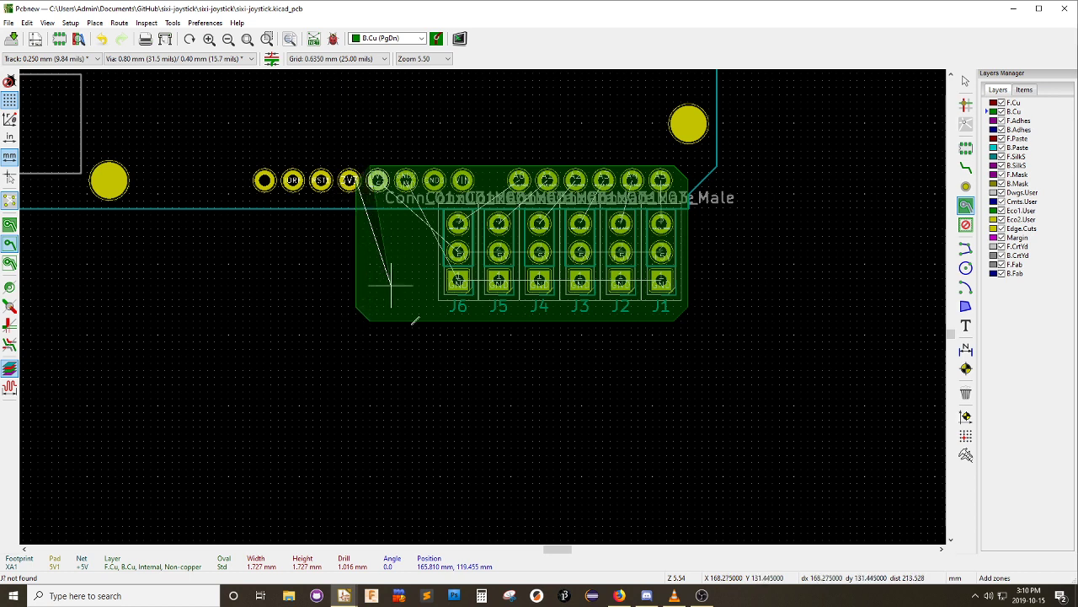
double_click(356, 168)
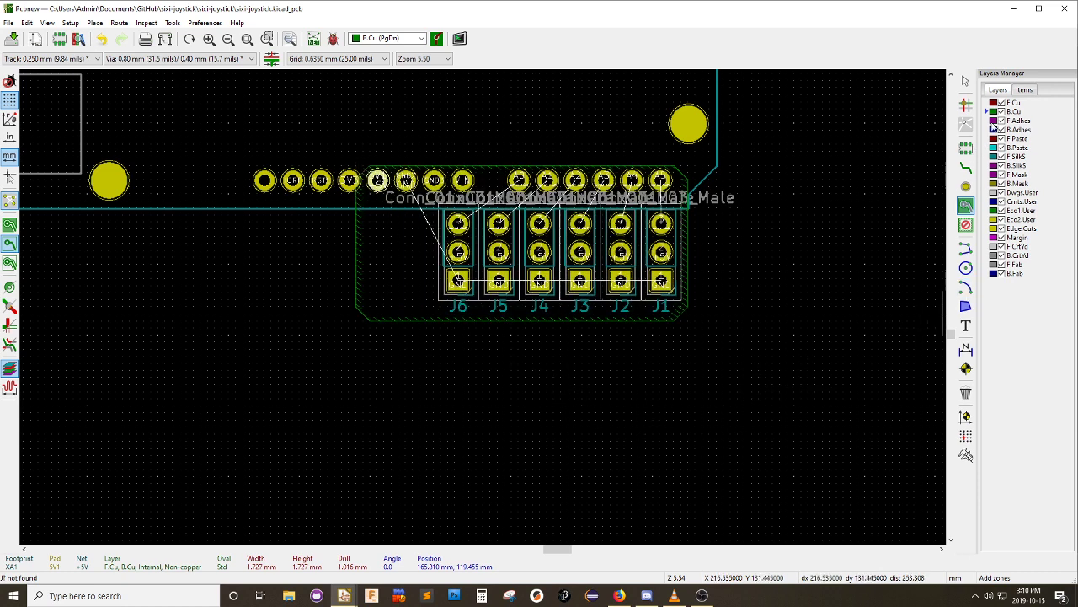
Start a second copper zone on F.Cu assigned to the GND net, from the same corner above the 5V pin
click(989, 103)
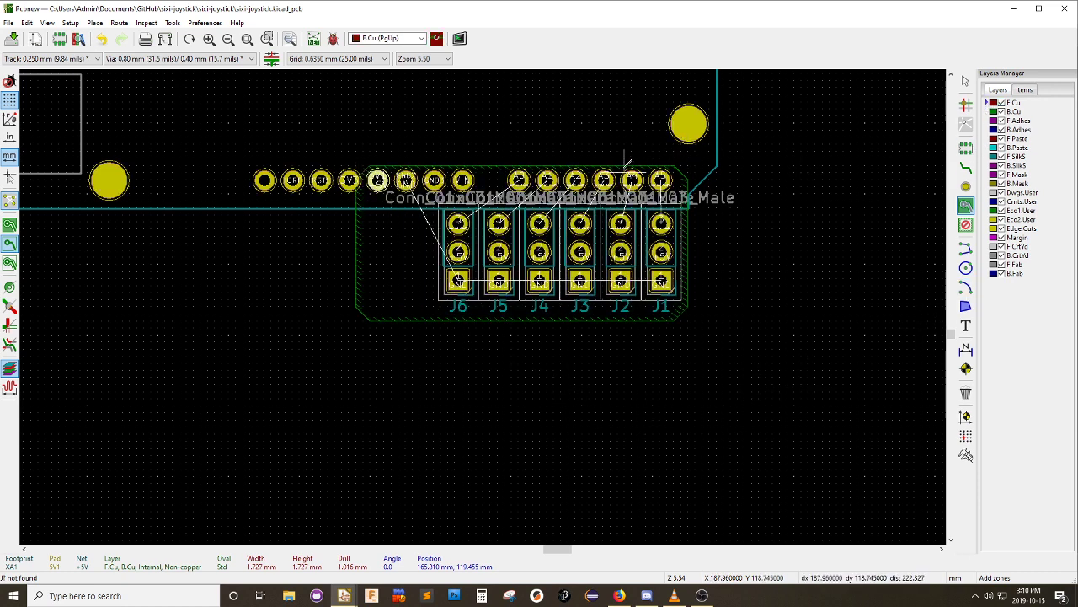
right_click(620, 165)
mouse_move(661, 178)
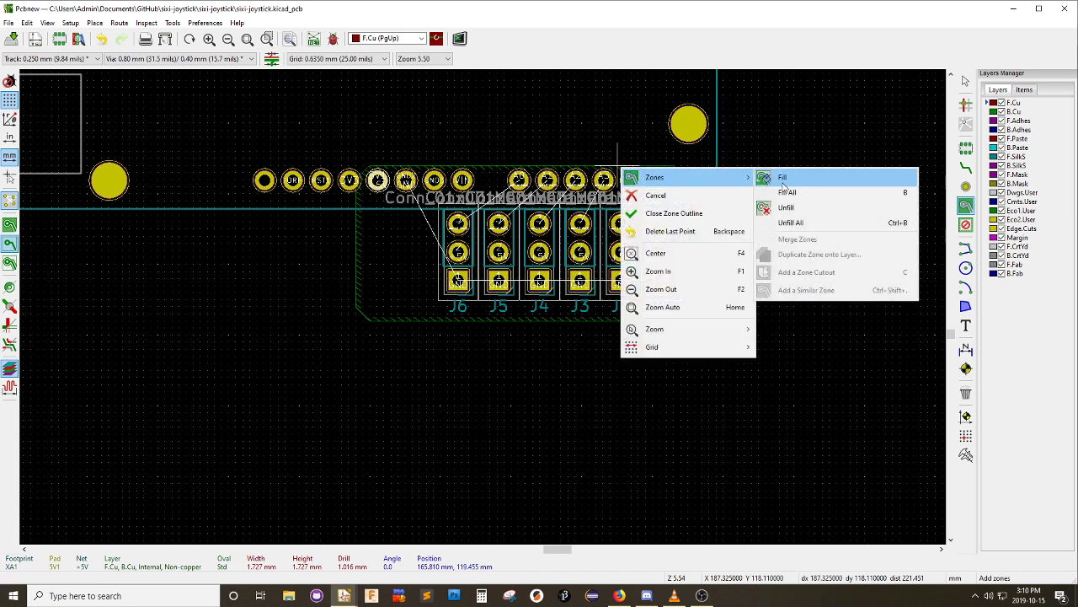
click(95, 23)
click(115, 75)
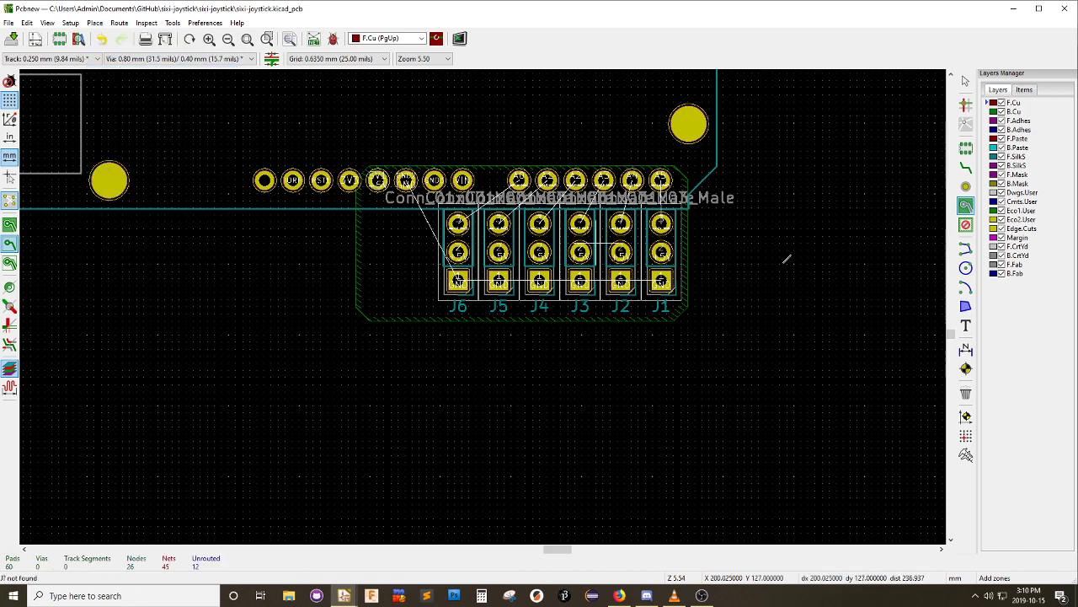
click(369, 157)
click(430, 205)
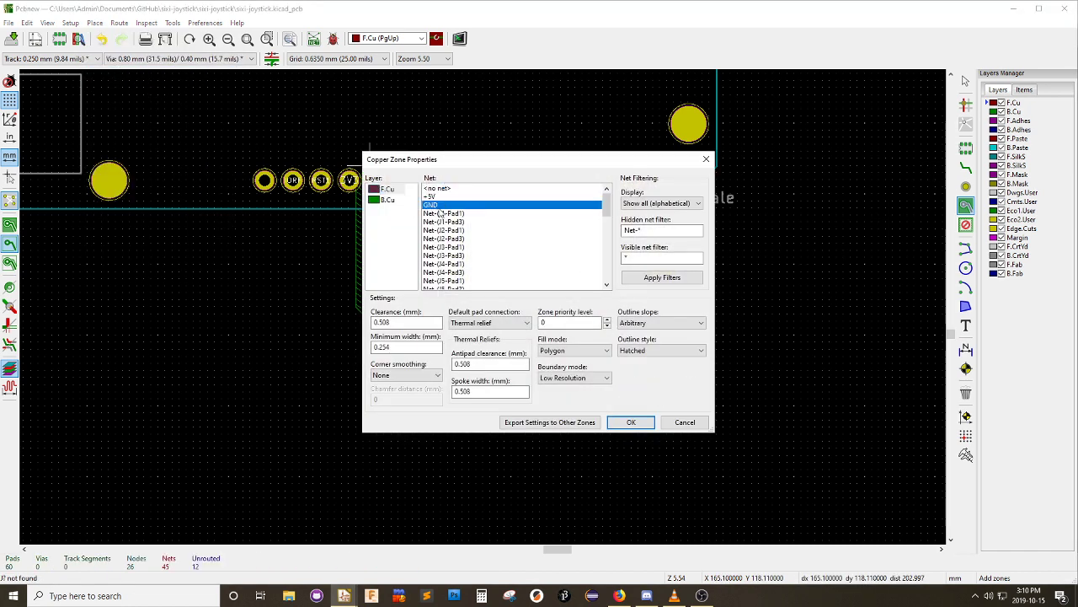
click(633, 423)
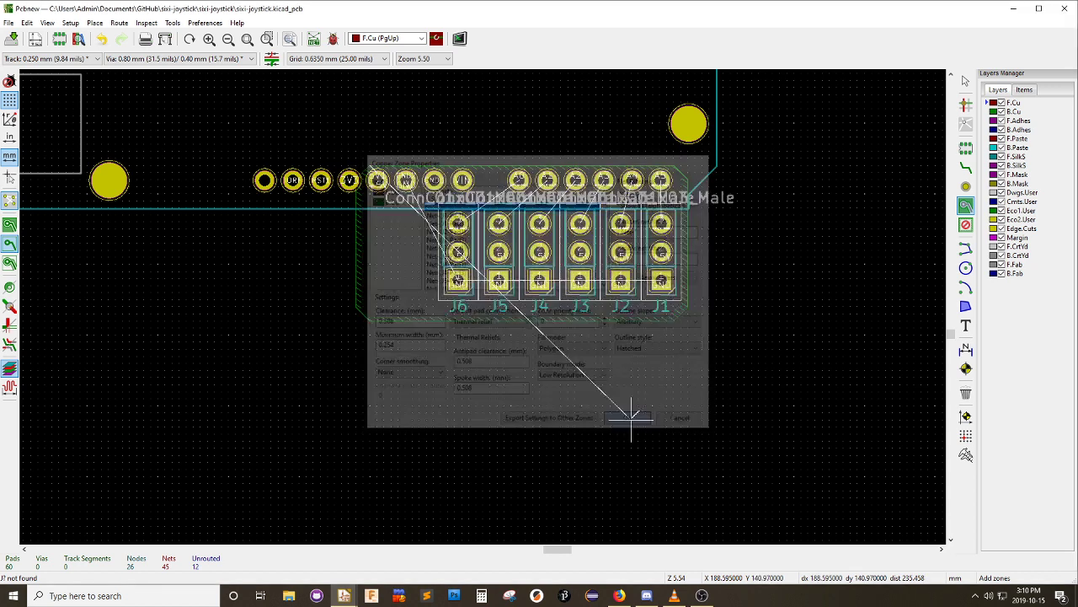
Trace the GND zone over the +5V zone's outline around J1 to J6 and close it
click(687, 166)
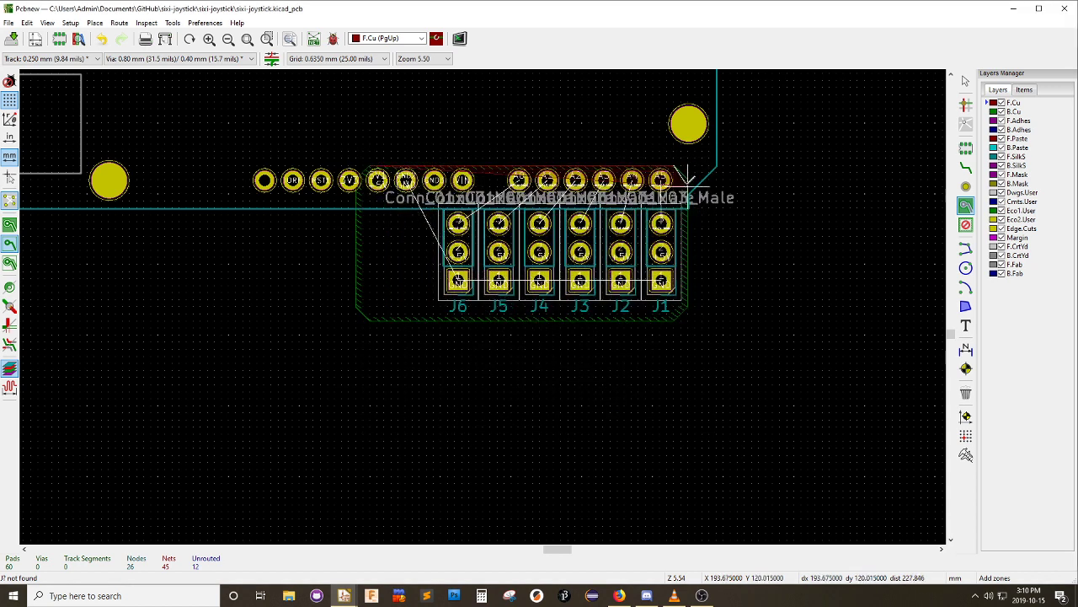
click(687, 317)
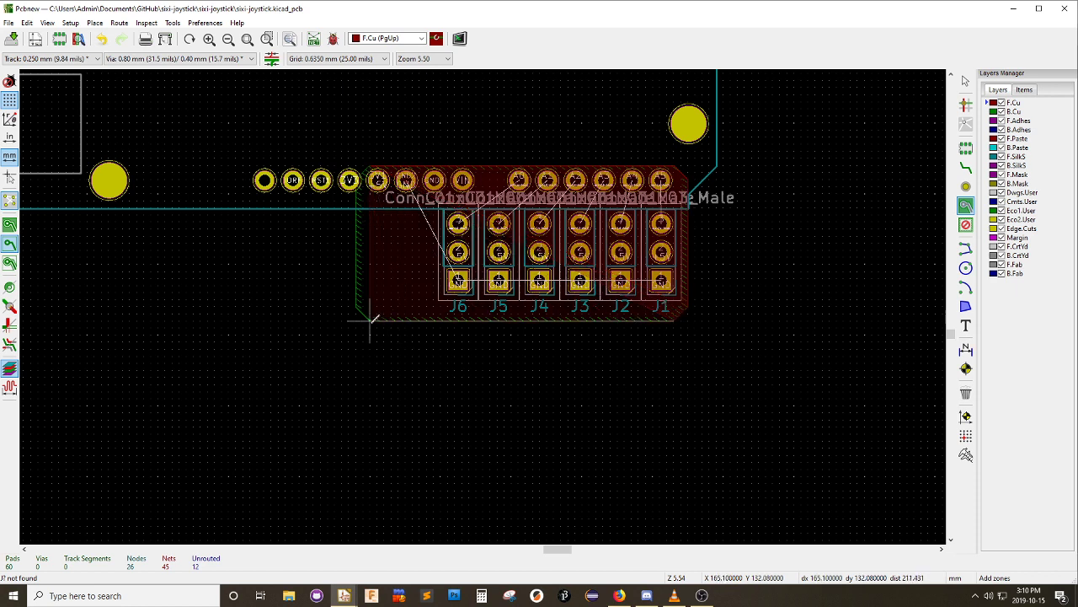
click(358, 317)
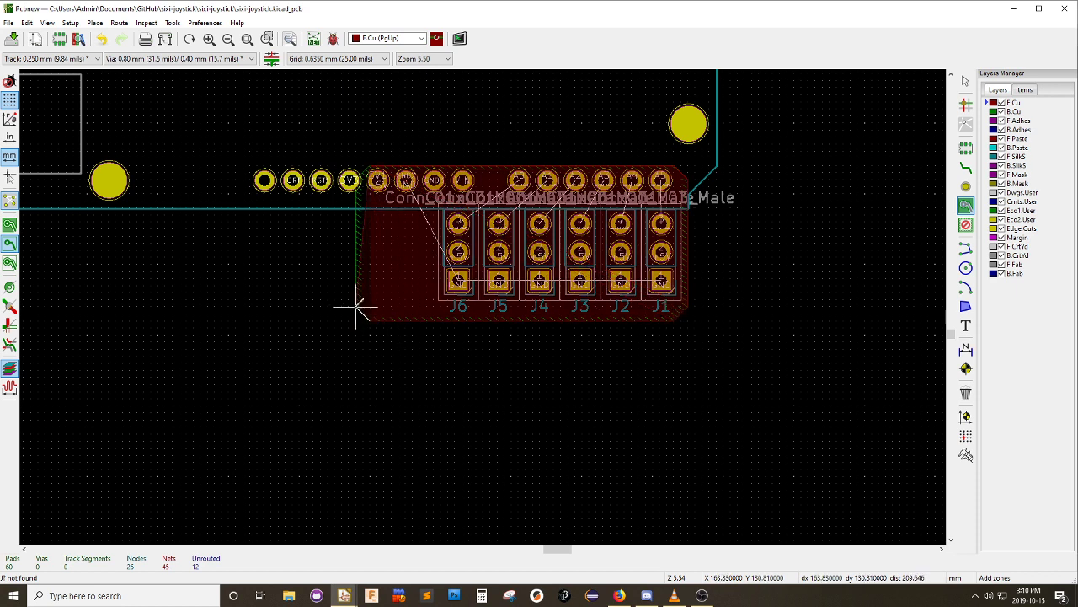
click(356, 165)
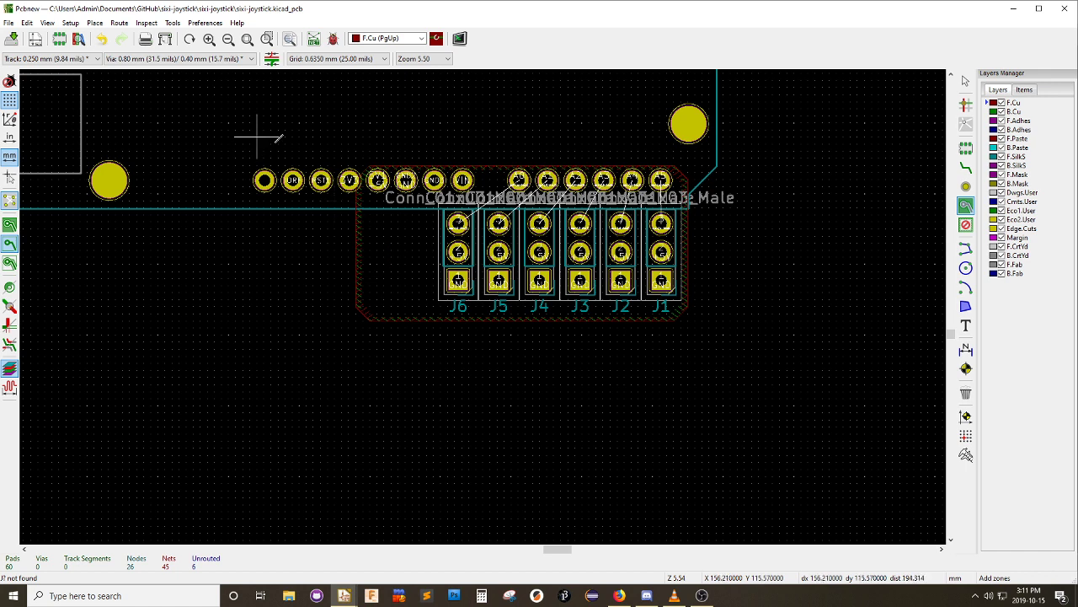
Fill all copper zones and switch their display from filled areas to outlines only
right_click(377, 217)
mouse_move(413, 230)
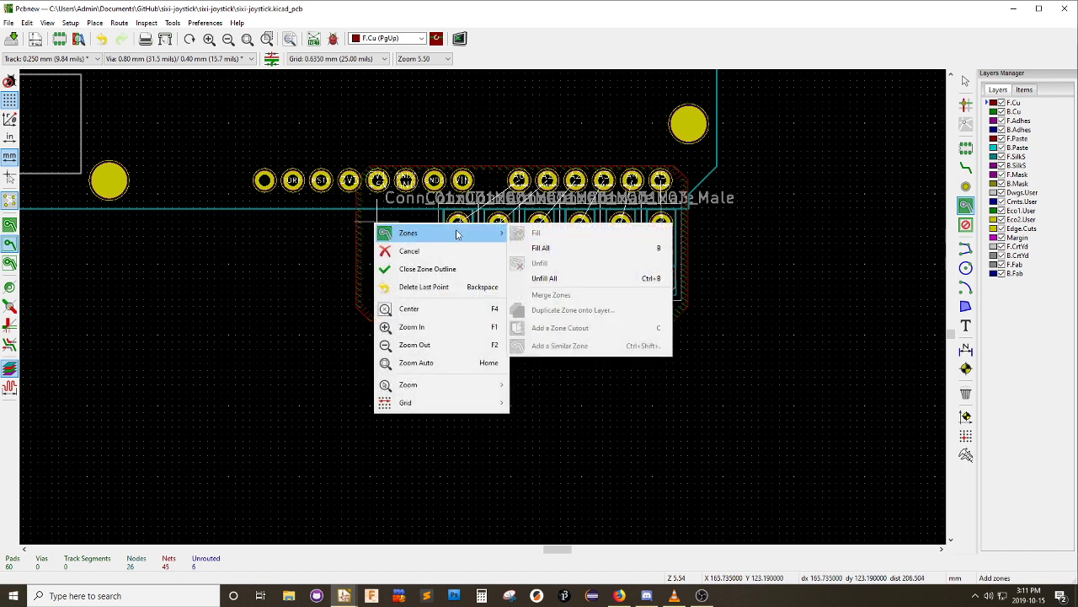
click(548, 247)
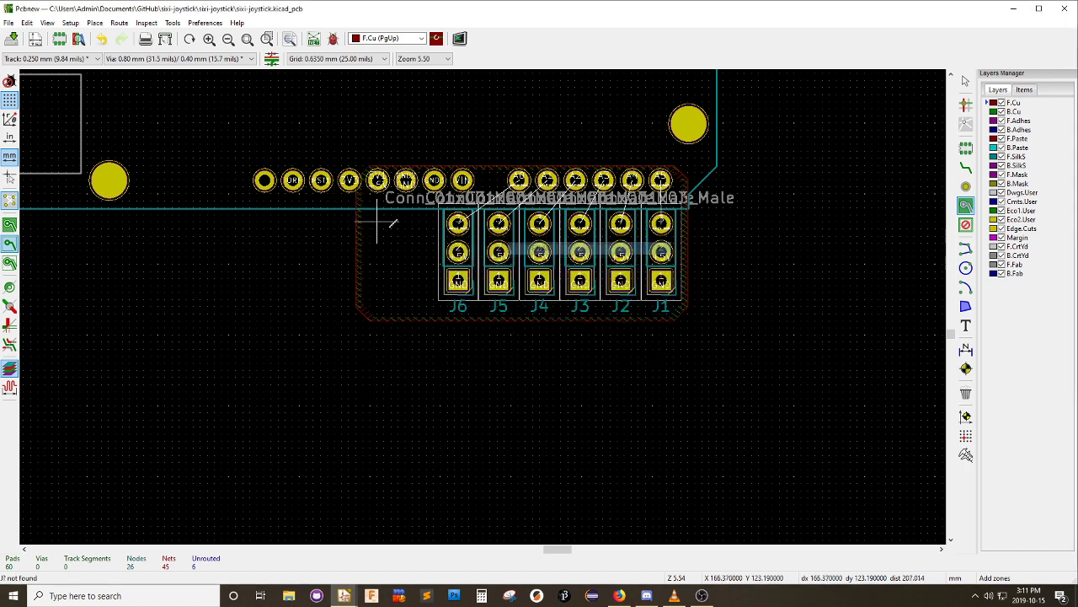
click(10, 225)
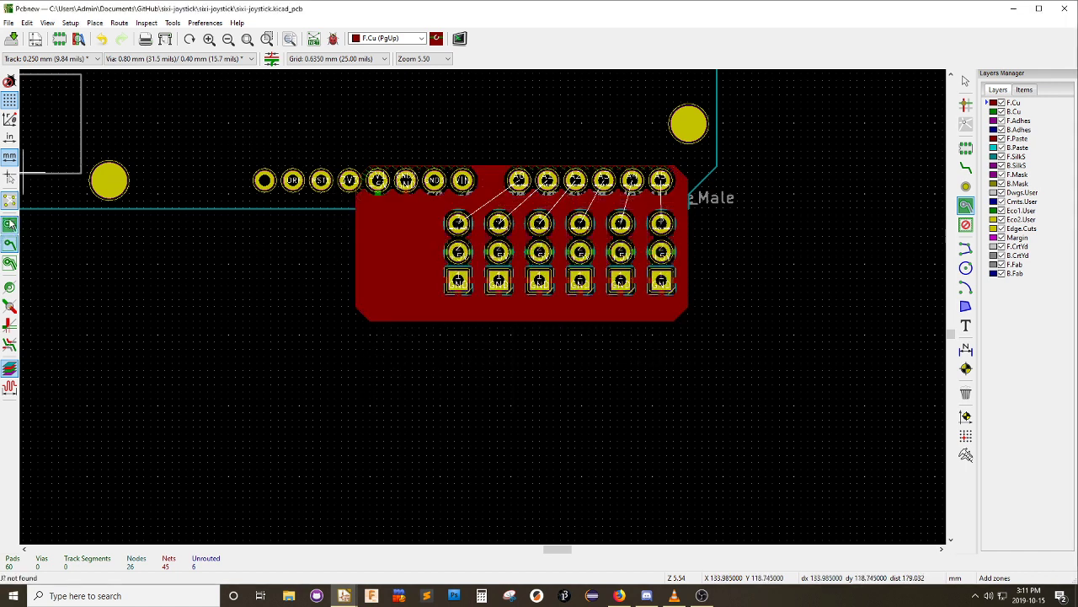
click(9, 263)
scroll(473, 158, down, 1)
scroll(485, 299, up, 3)
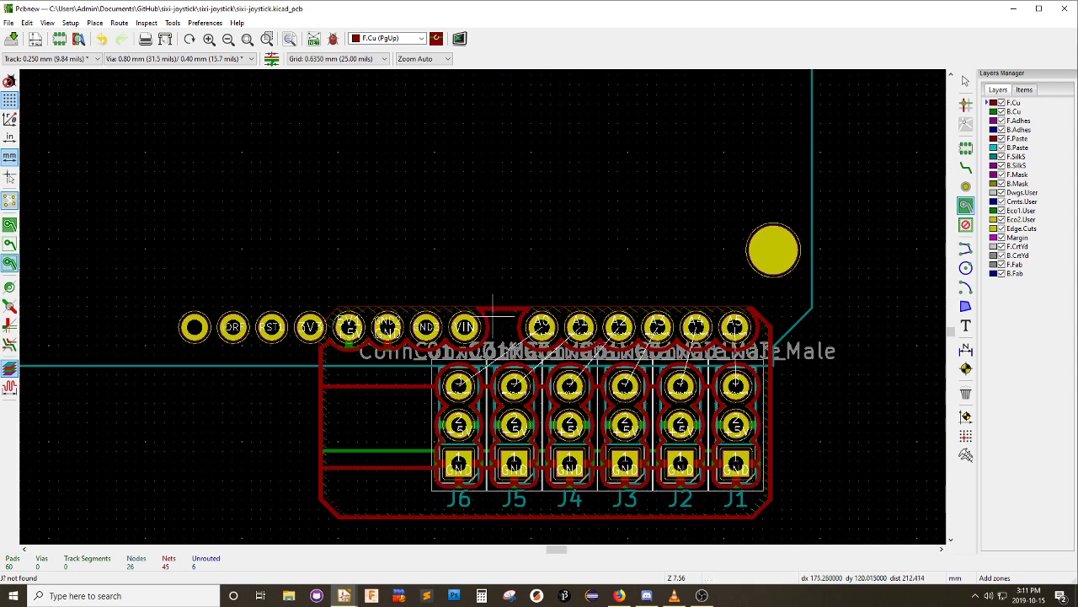
middle_drag(550, 393, 332, 149)
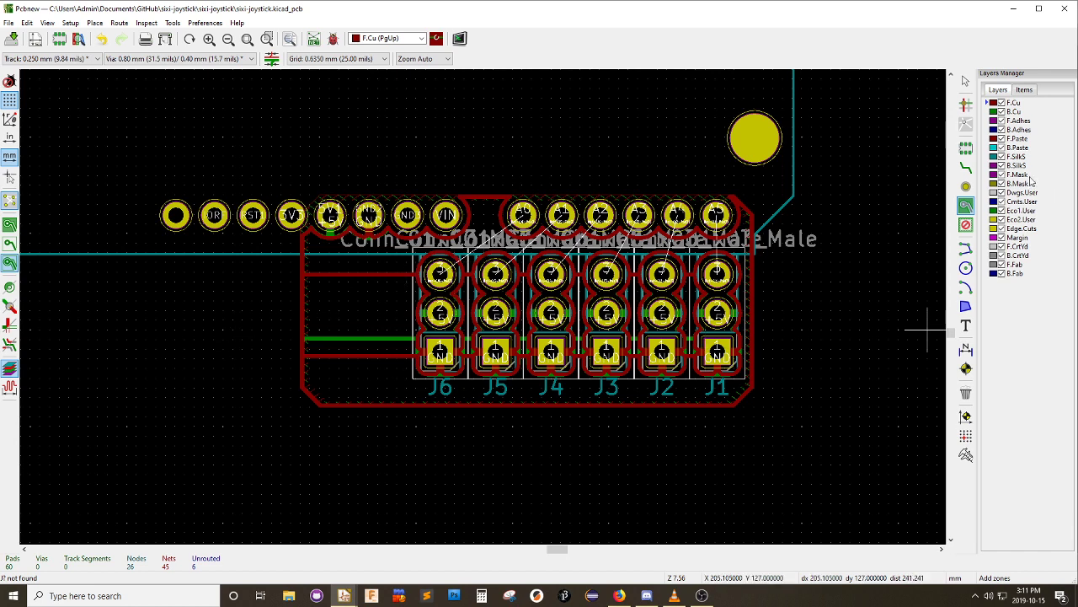
Route F.Cu tracks from Arduino pins A5, A4 and A3 to pad 3 of J1, J2 and J3 respectively
click(988, 112)
click(988, 102)
click(968, 172)
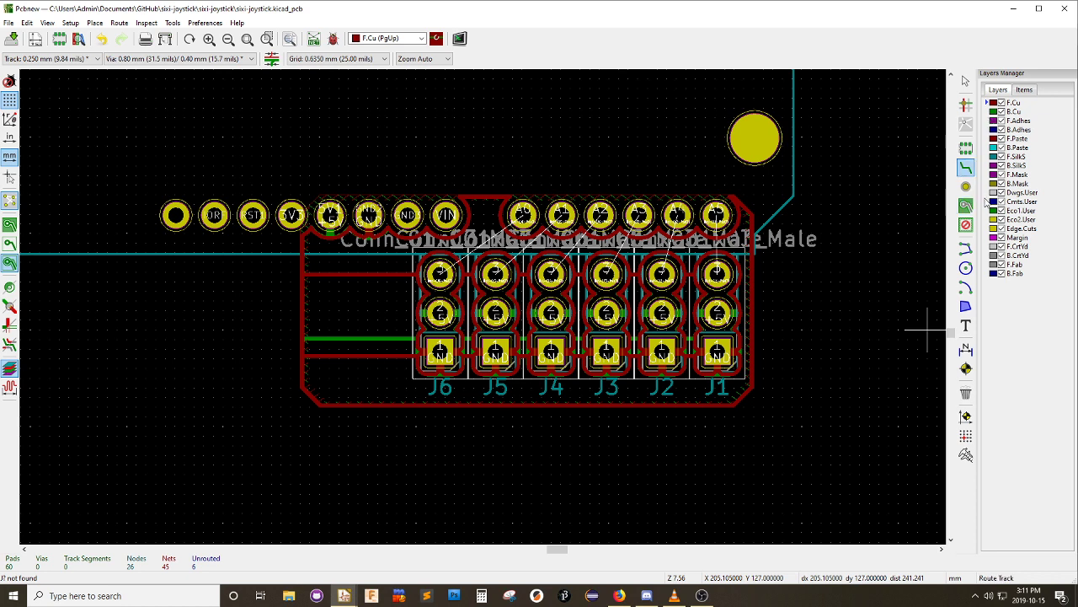
click(716, 215)
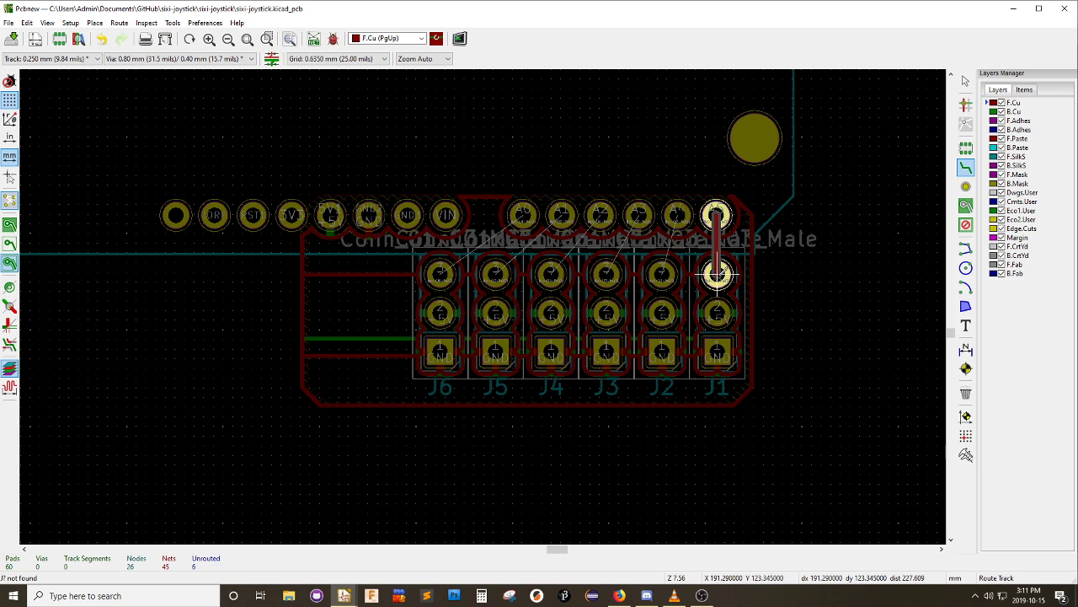
click(716, 272)
click(676, 215)
key(Escape)
click(639, 214)
click(606, 272)
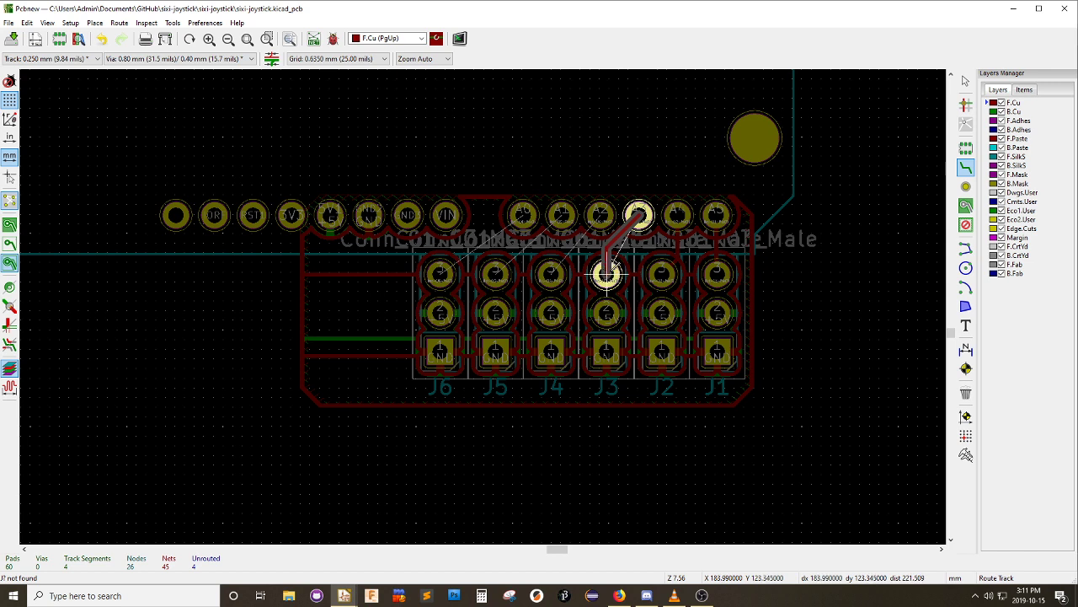
click(606, 274)
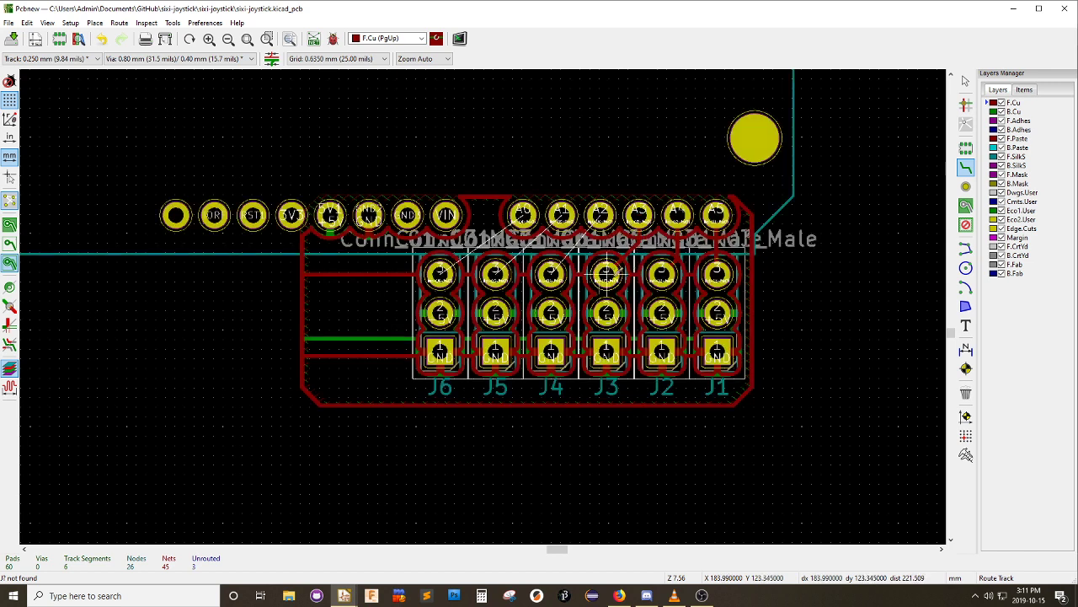
Route F.Cu tracks from Arduino pins A2, A1 and A0 to pad 3 of J4, J5 and J6 respectively
click(600, 215)
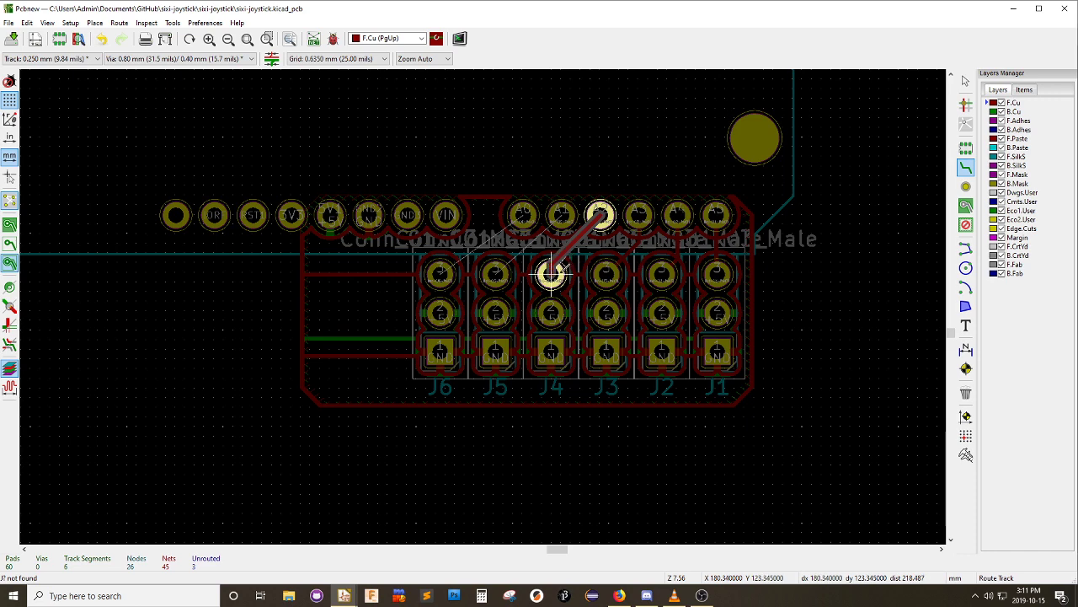
click(551, 274)
click(561, 215)
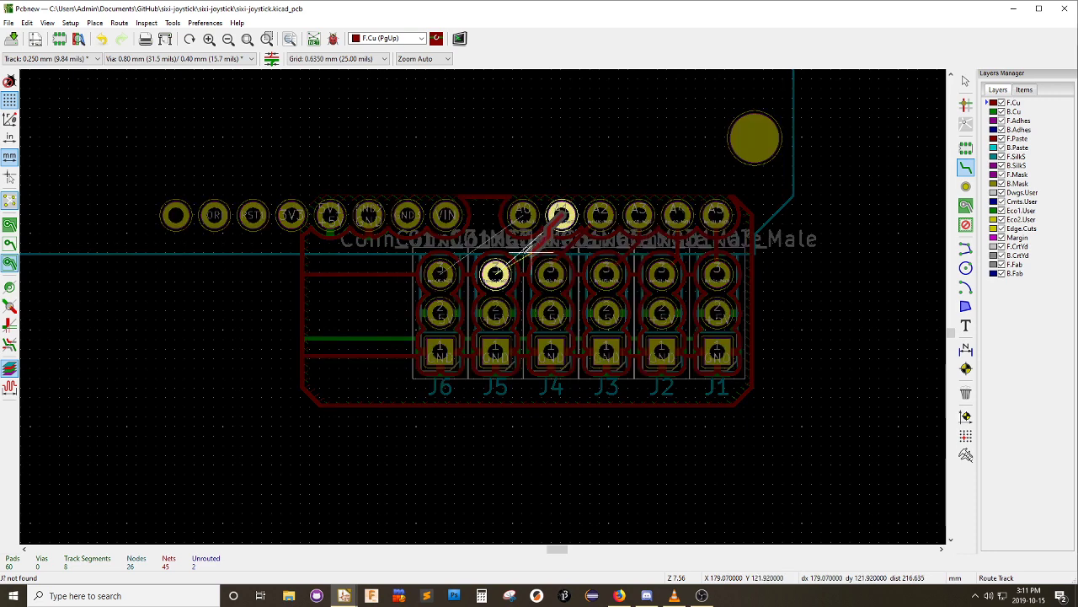
click(496, 274)
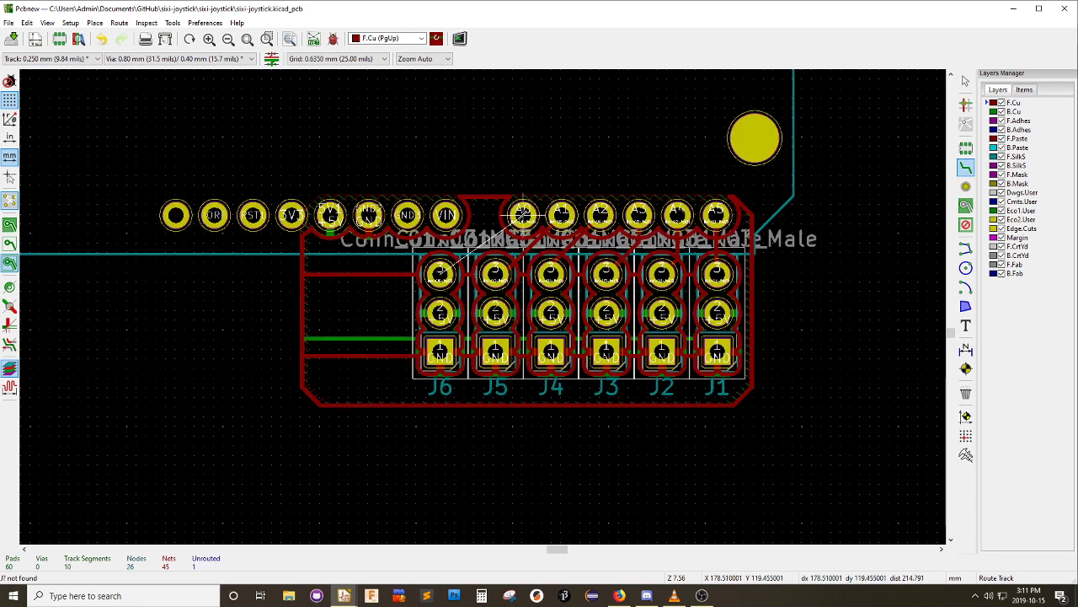
click(522, 215)
click(439, 273)
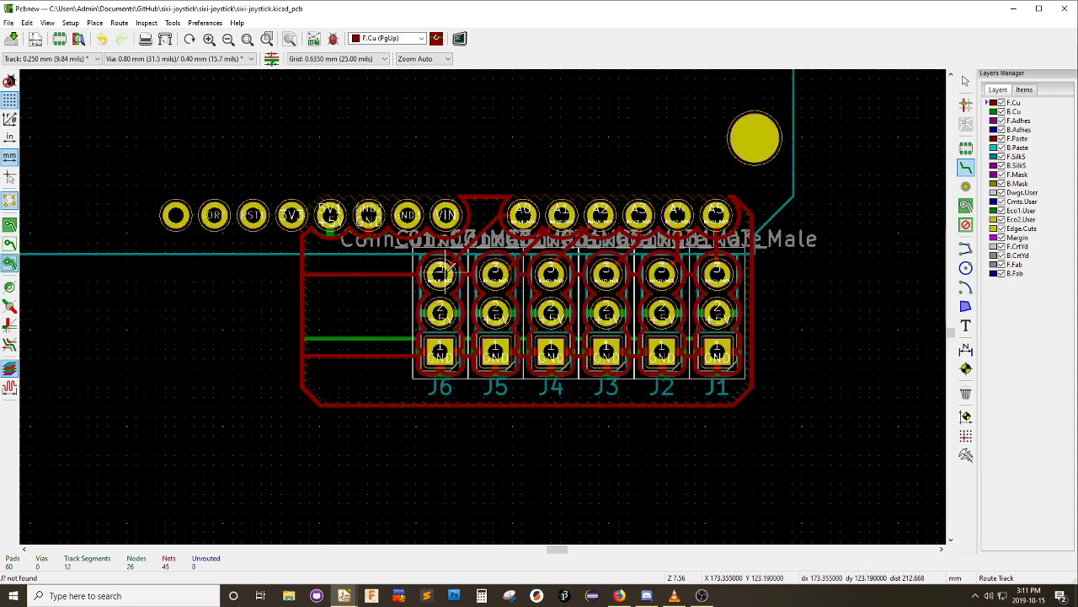
Show the copper zones as filled areas again to inspect the routed header block
scroll(406, 340, down, 1)
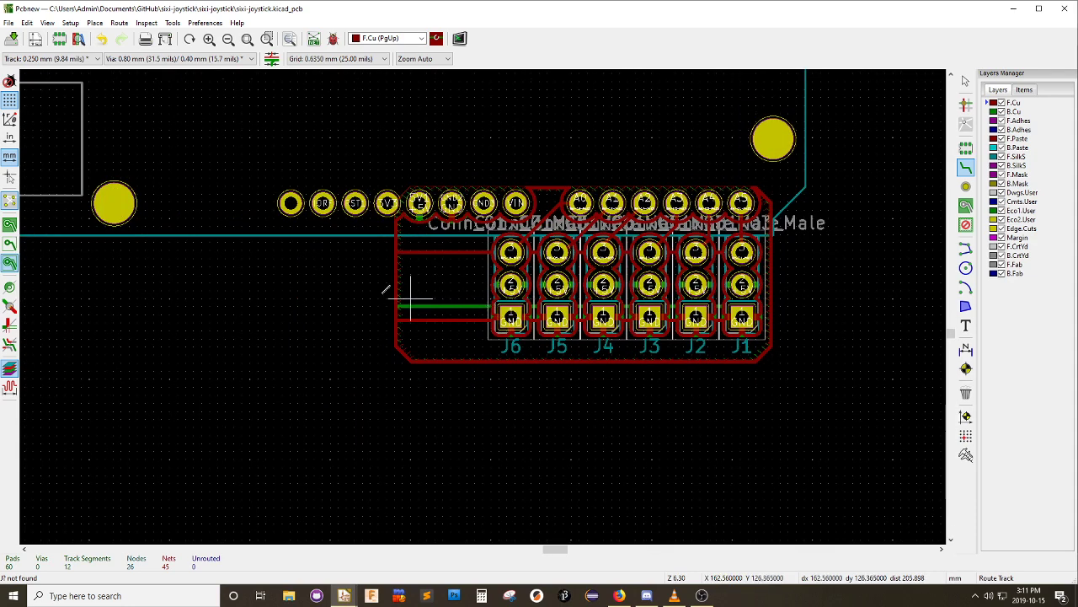
click(9, 224)
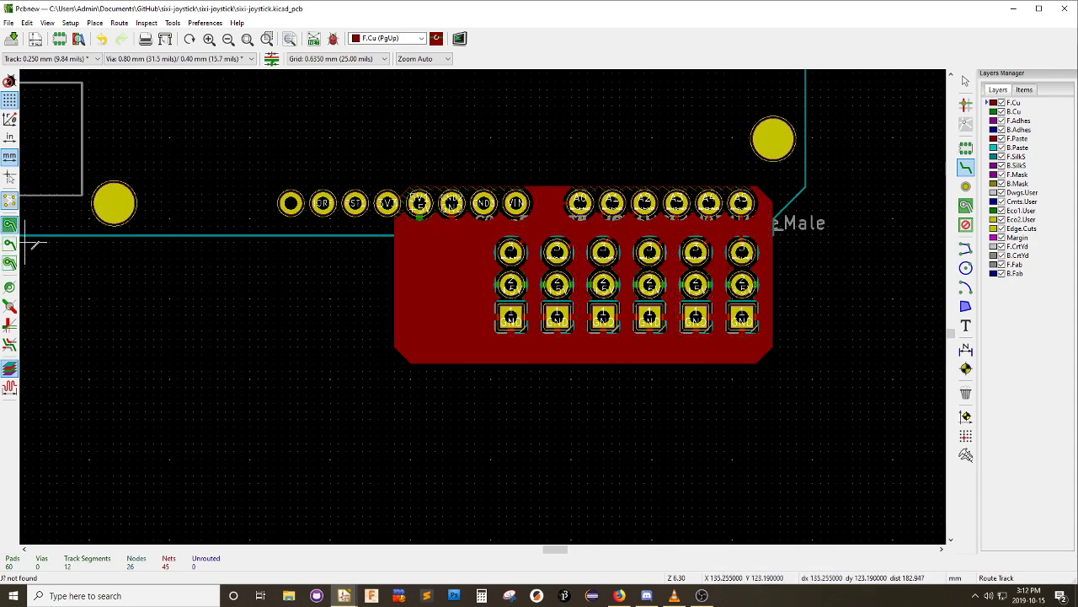
Show zones as outlines only and place a right-justified three-line text reading S, +5V, GND beside the J6 header's pads
click(9, 244)
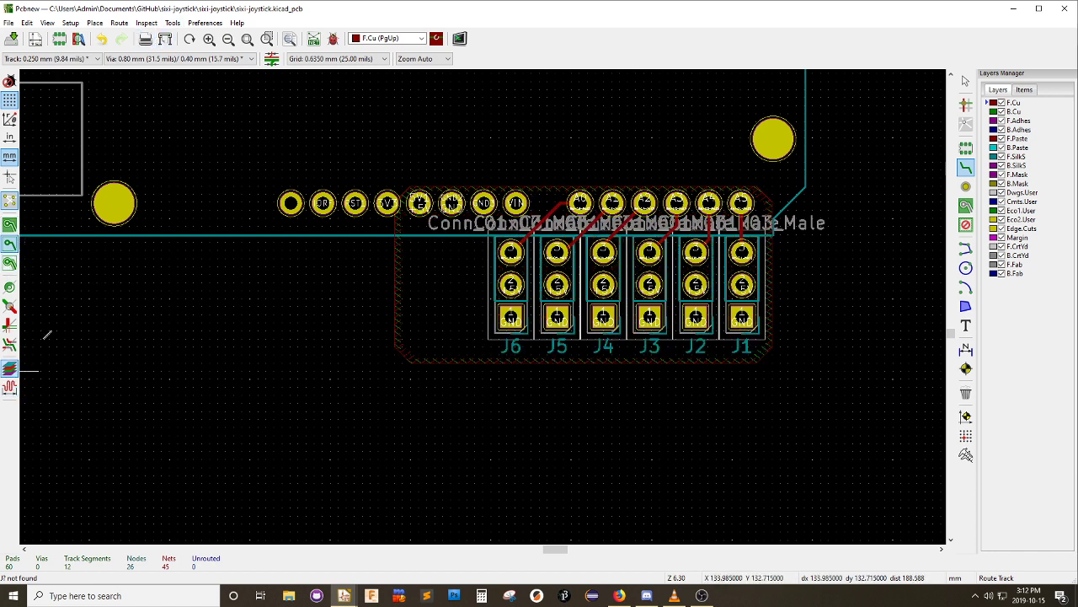
click(965, 325)
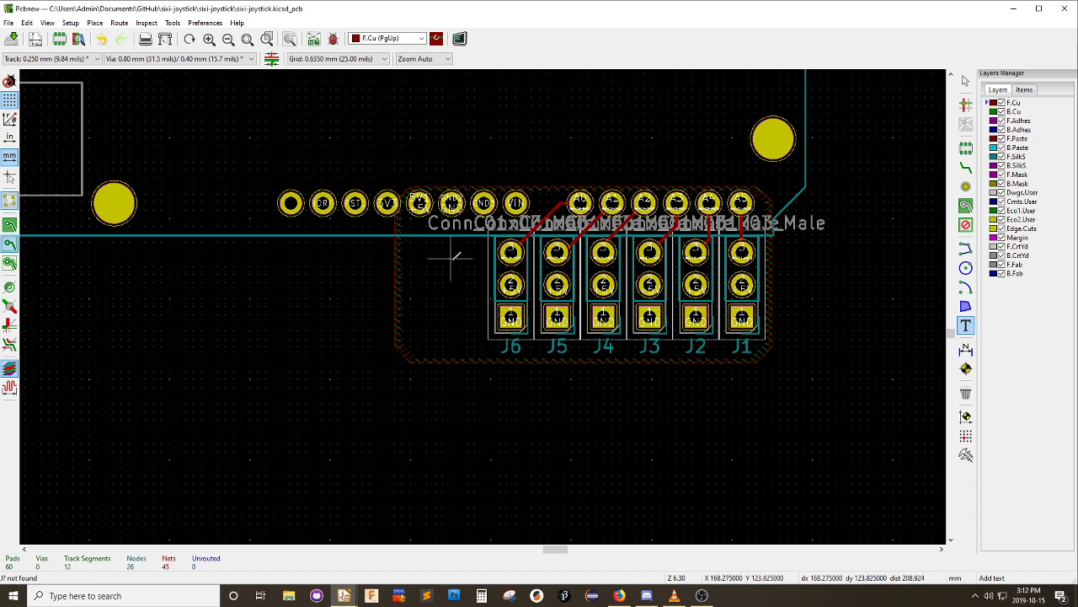
scroll(484, 306, up, 1)
scroll(511, 335, up, 1)
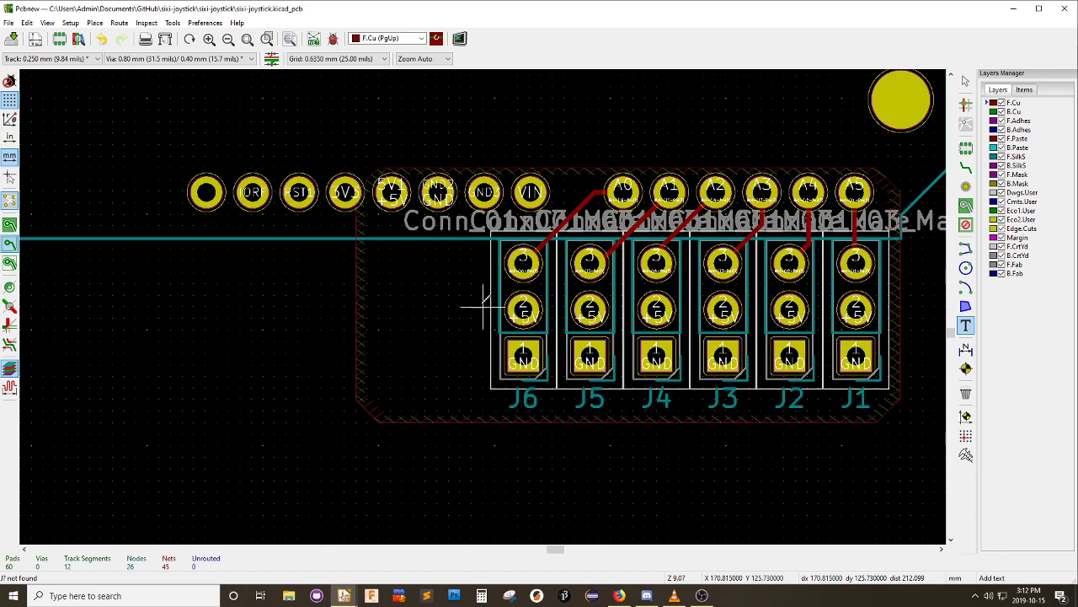
click(448, 248)
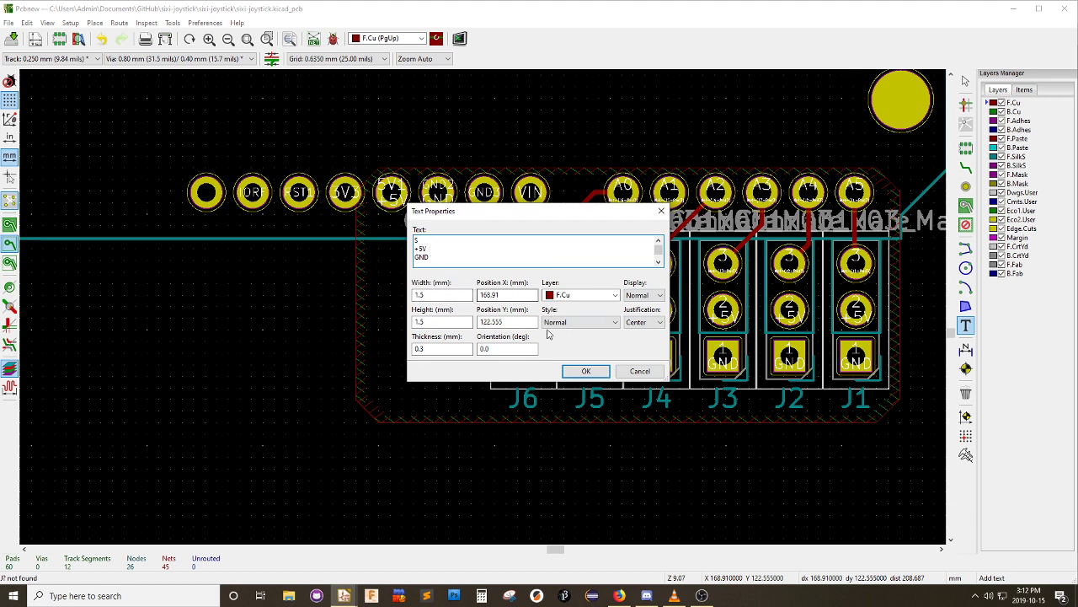
click(640, 327)
click(642, 352)
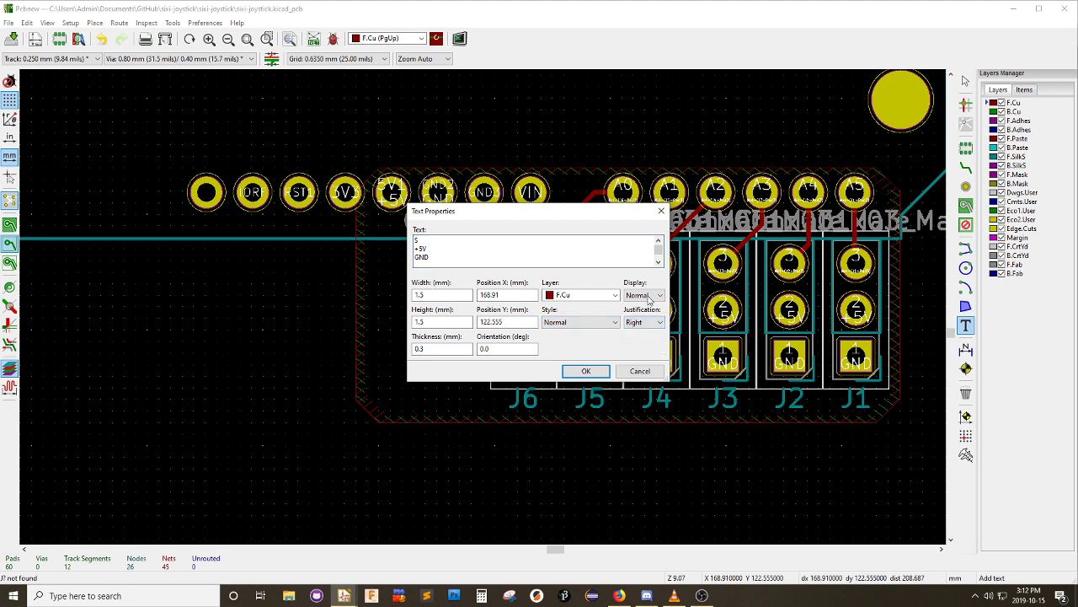
click(587, 371)
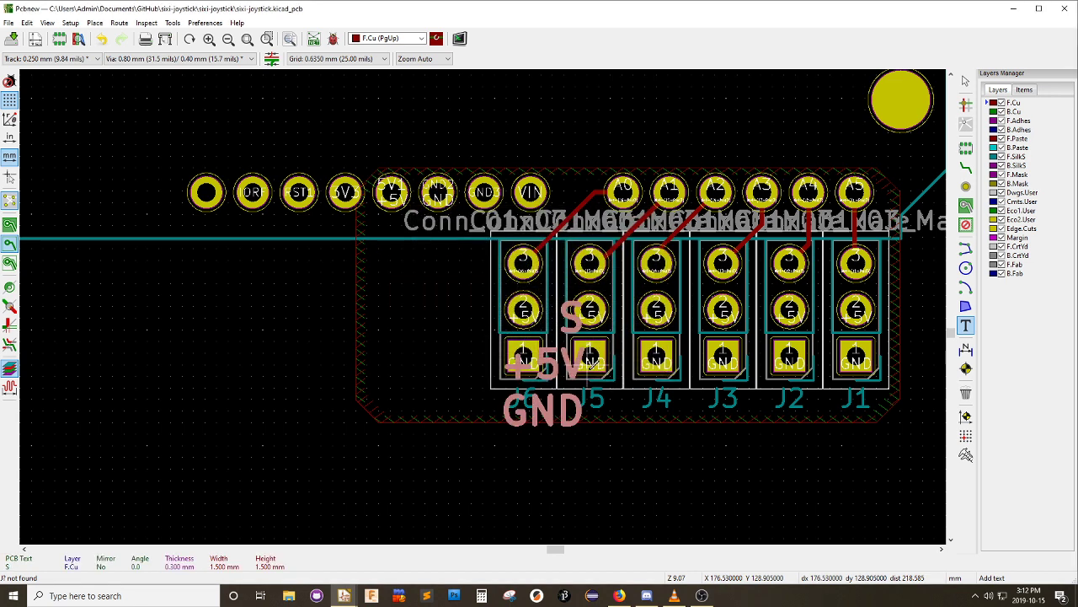
click(485, 300)
key(Escape)
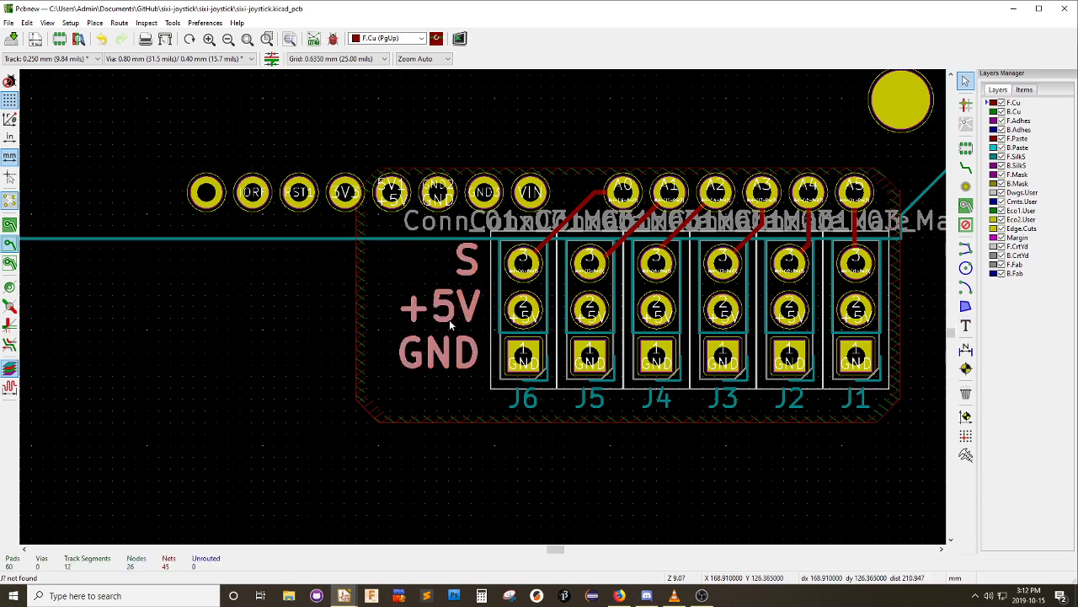
Change the layer of the S, +5V, GND text to F.SilkS
double_click(449, 320)
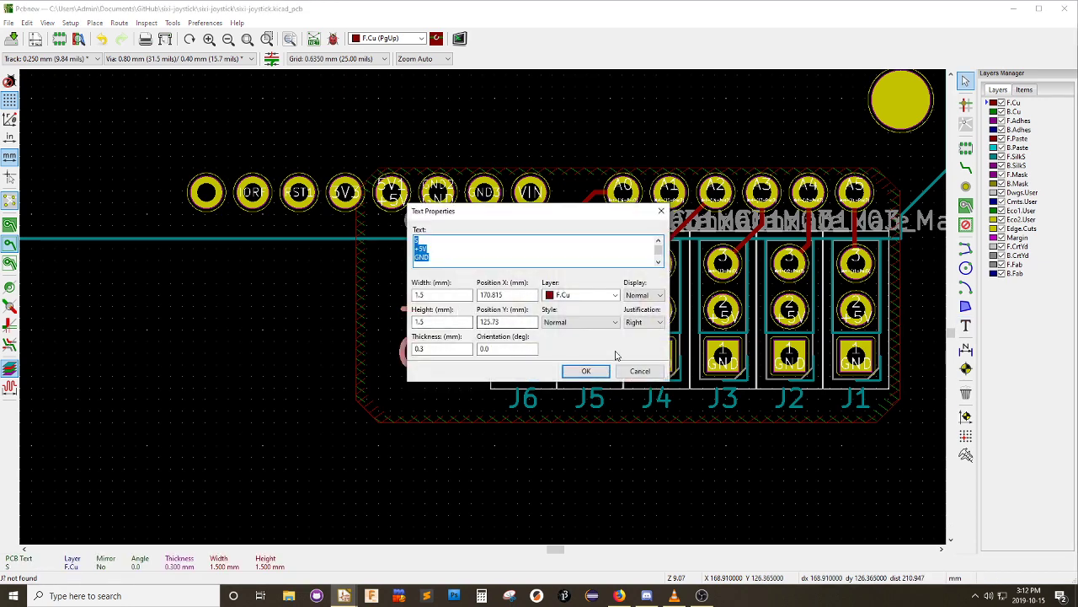
click(581, 297)
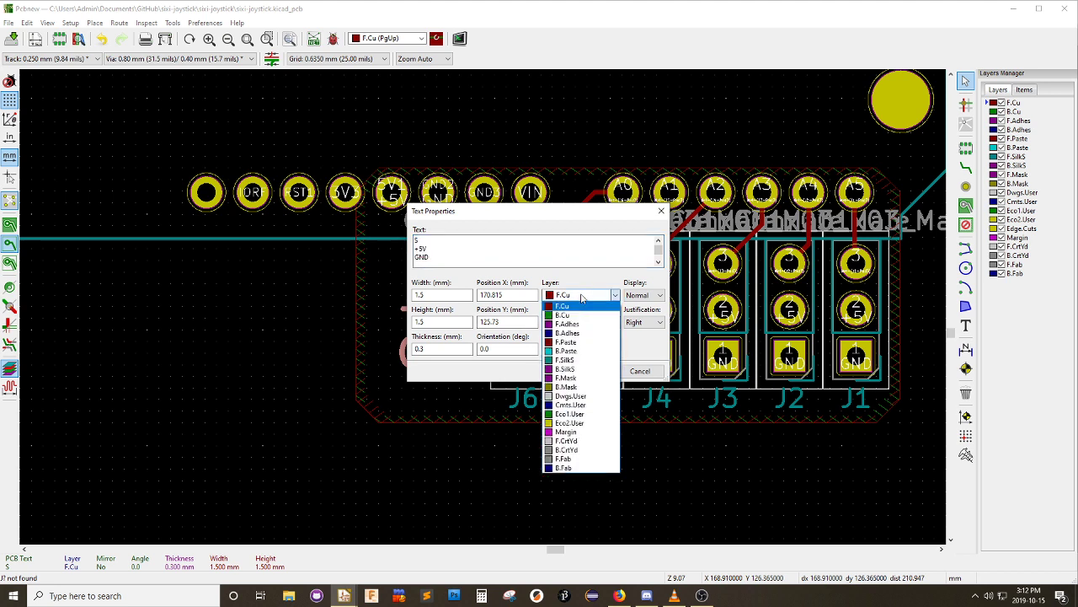
click(573, 360)
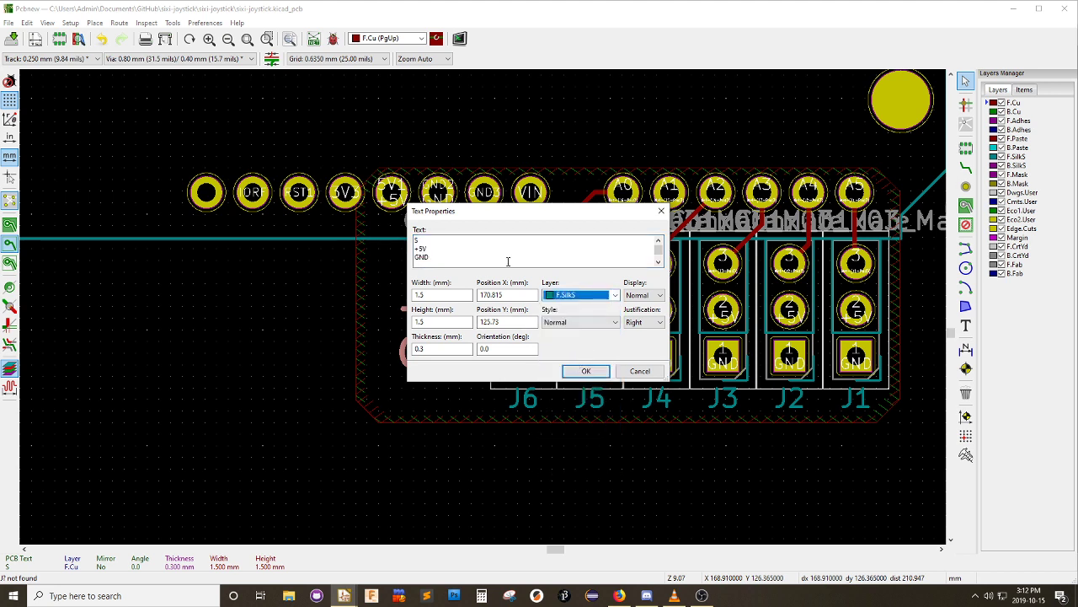
click(451, 296)
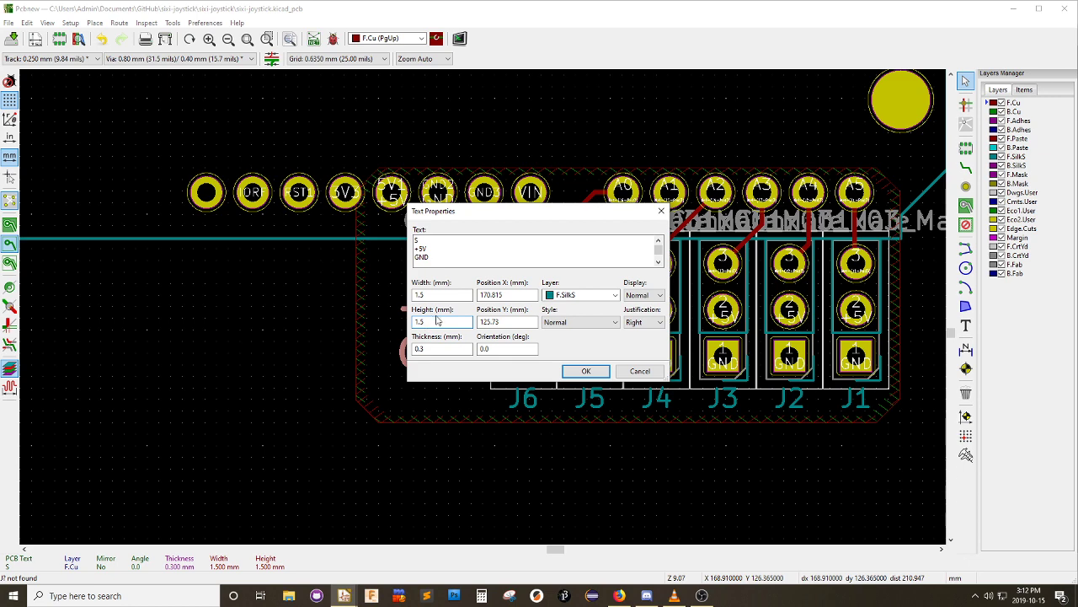
drag(506, 216, 634, 281)
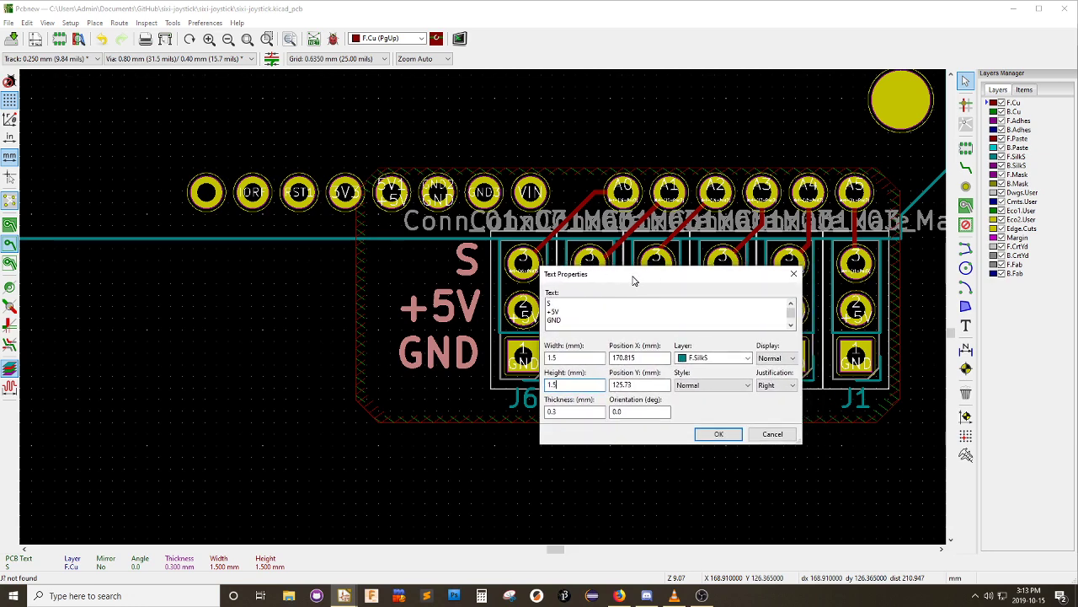
click(720, 434)
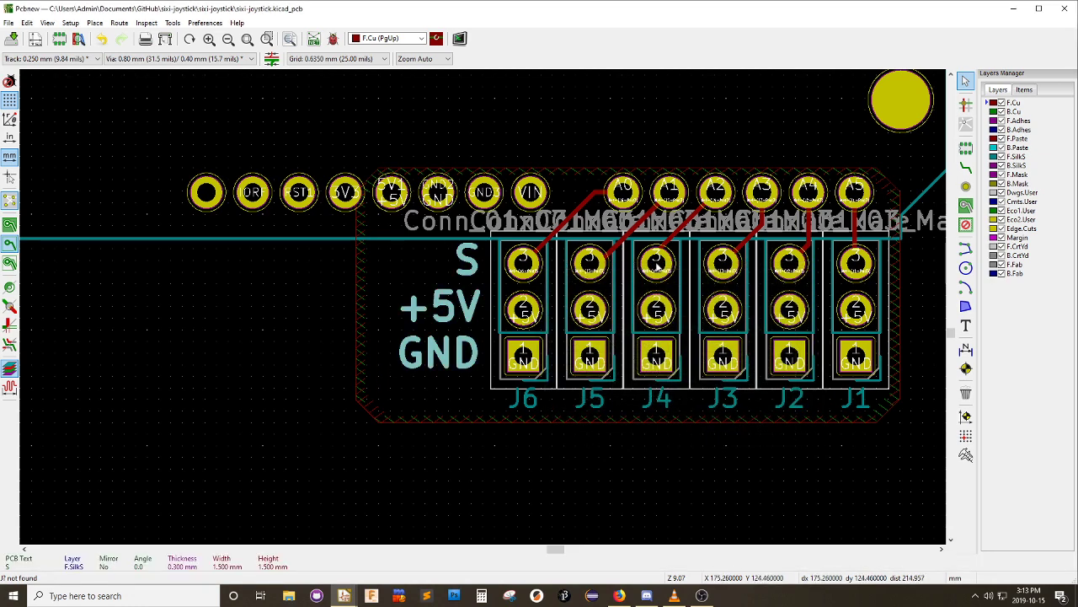
Check the silkscreen pin labels beside the header block in the 3D Viewer
click(71, 23)
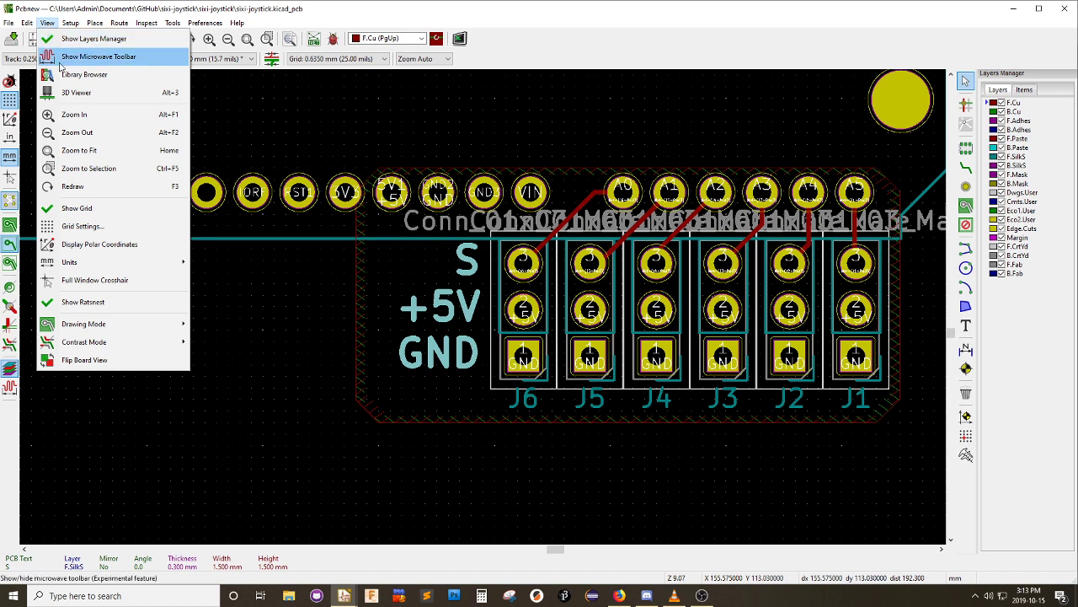
click(76, 93)
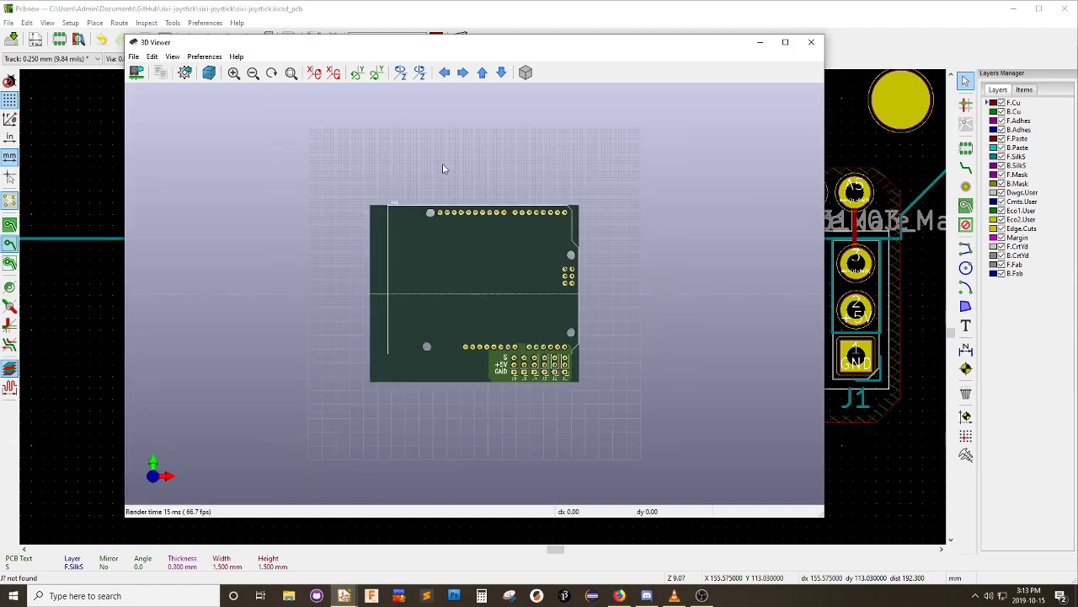
drag(497, 332, 540, 321)
scroll(583, 388, up, 5)
scroll(540, 321, down, 3)
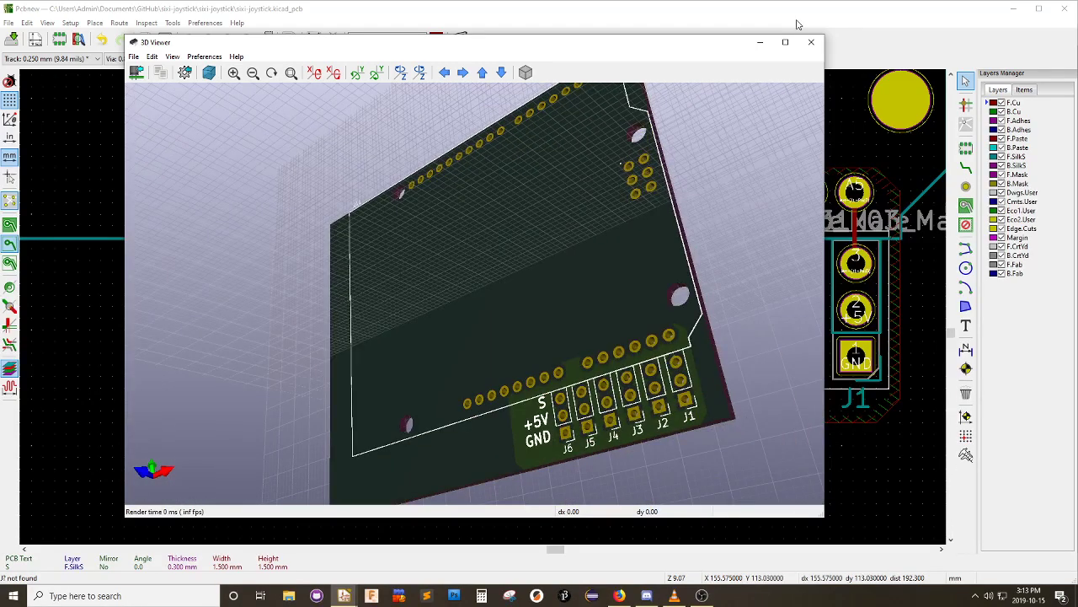
click(811, 42)
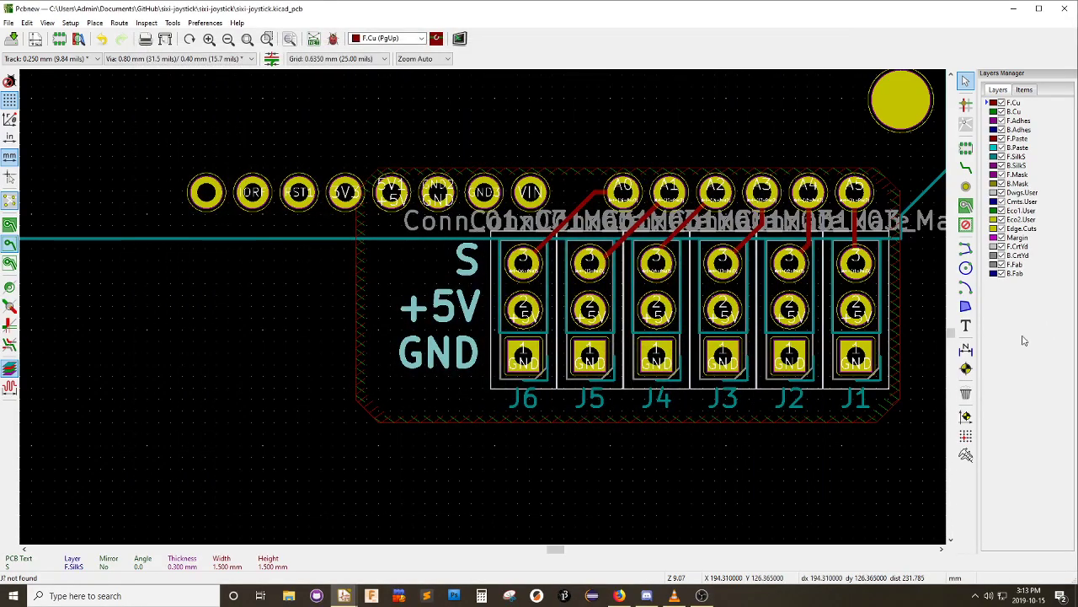
Draw a closed non-copper zone on Edge.Cuts with a hatched outline, tracing the chamfered copper zone boundary around the headers and pin labels
click(1021, 229)
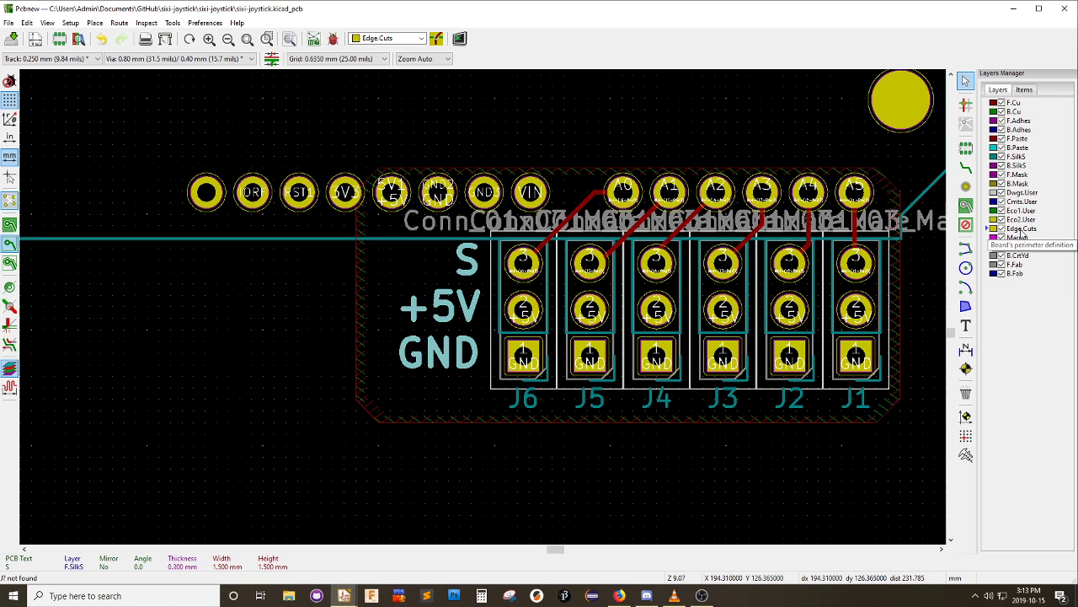
click(71, 22)
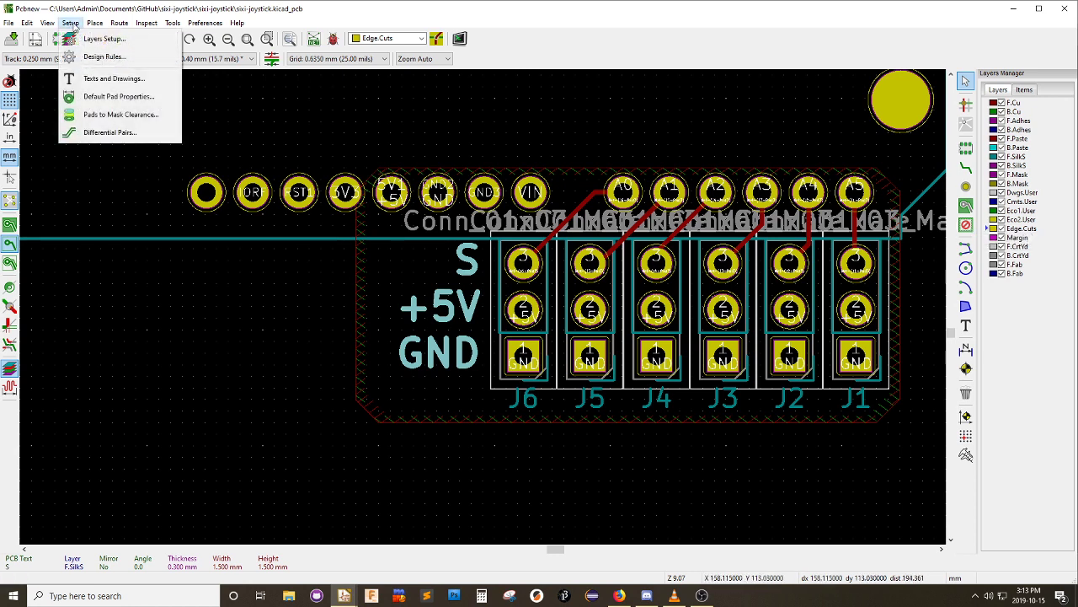
mouse_move(94, 23)
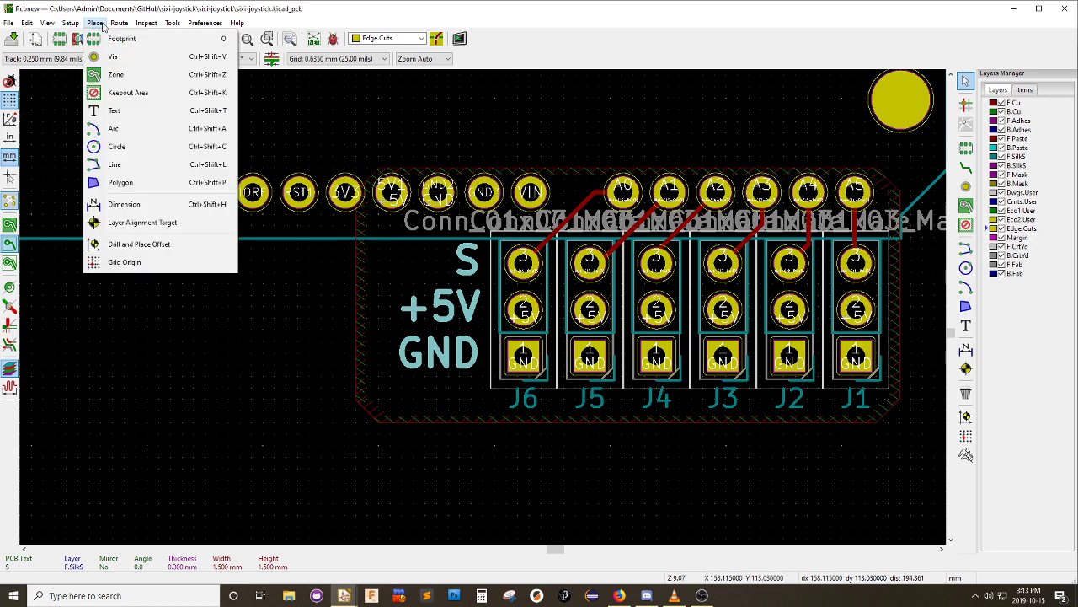
click(118, 74)
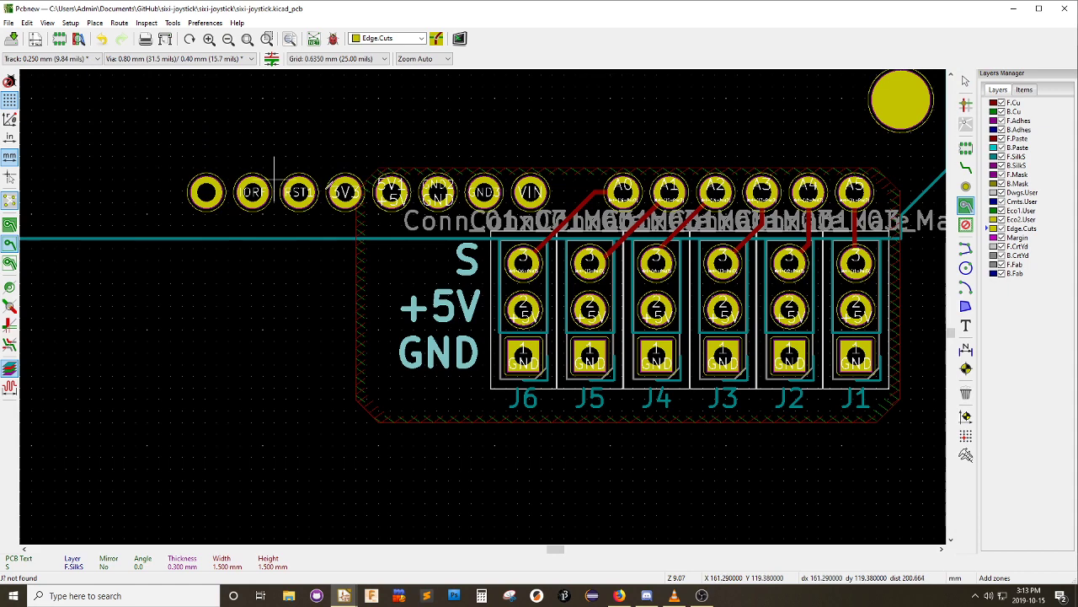
click(379, 157)
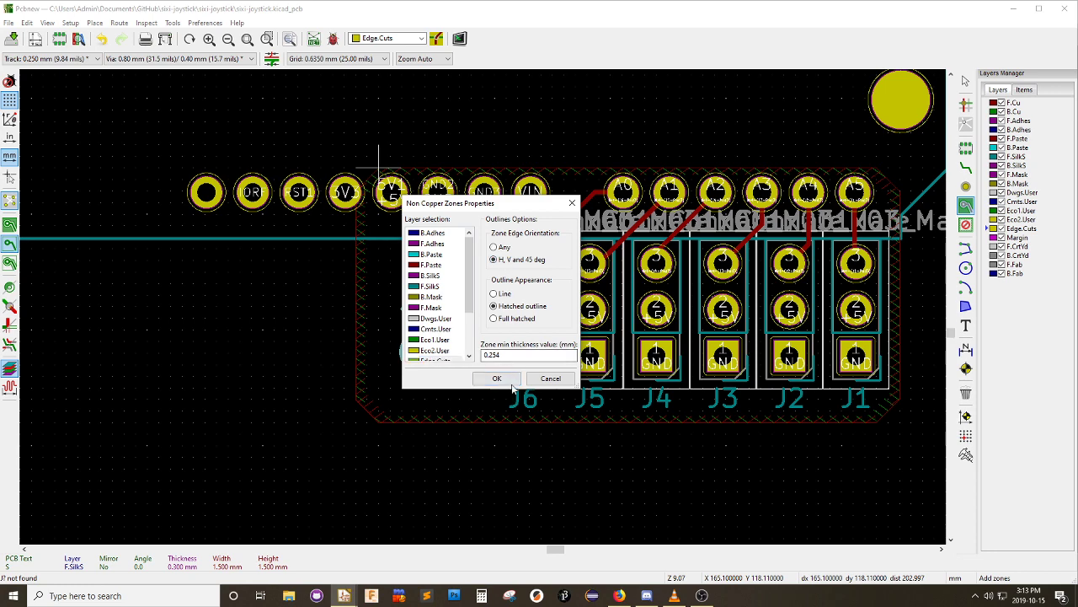
click(497, 378)
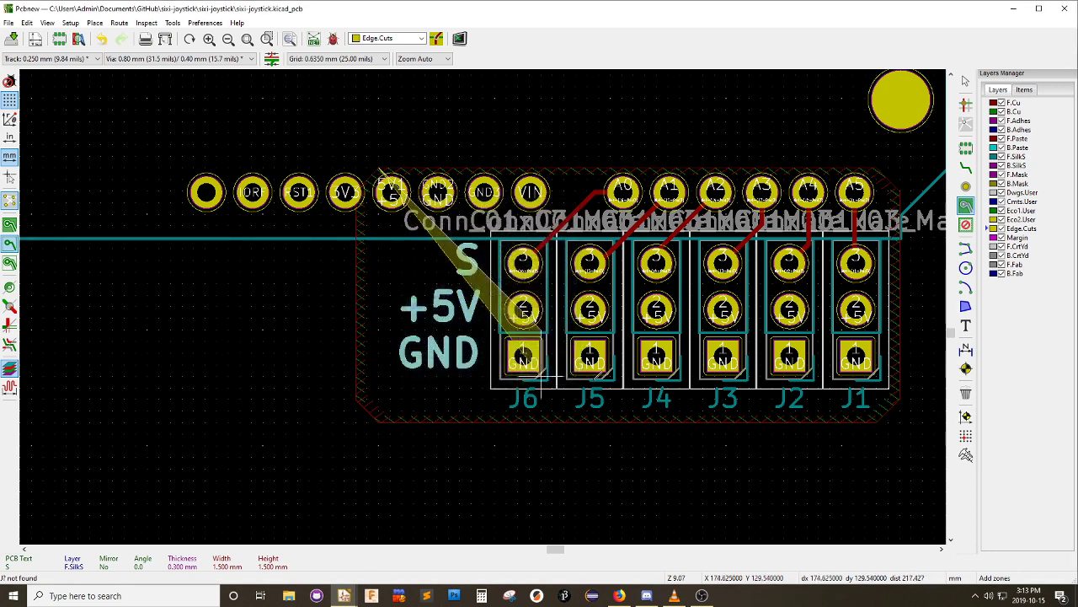
click(880, 168)
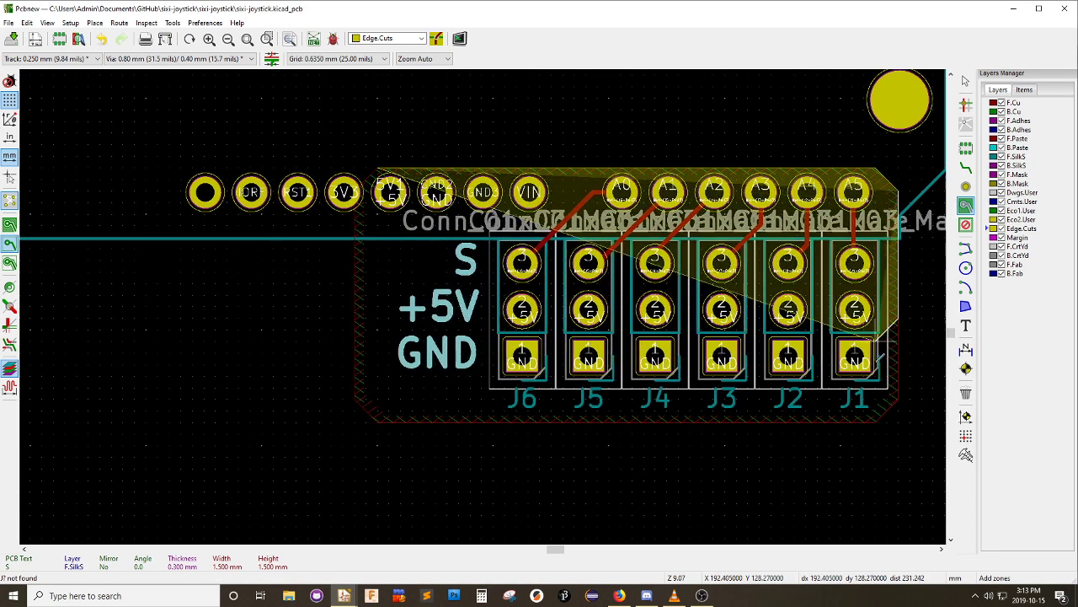
click(897, 406)
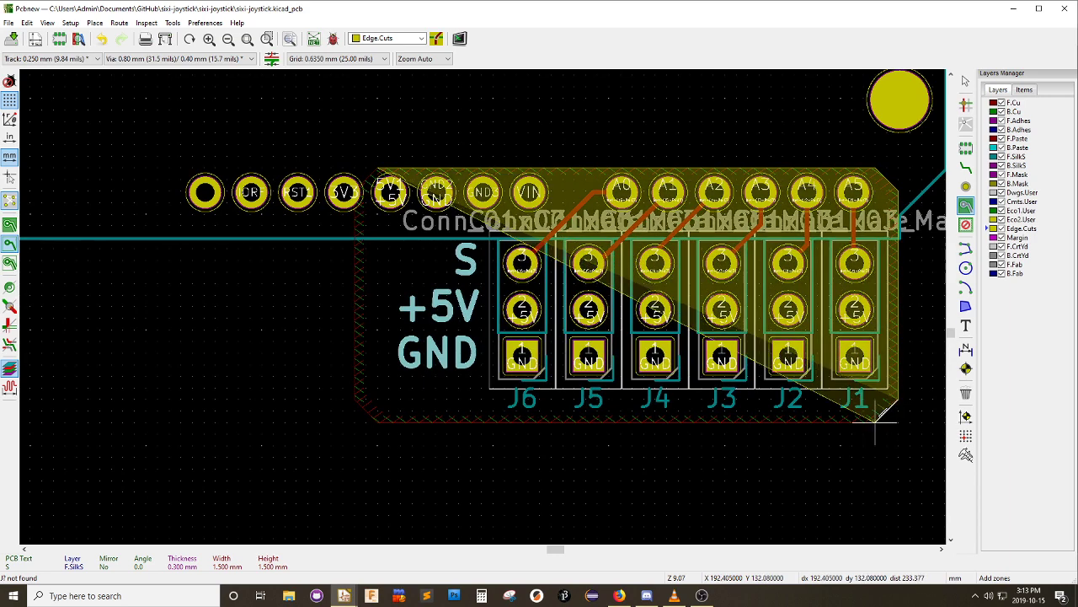
click(370, 420)
click(354, 405)
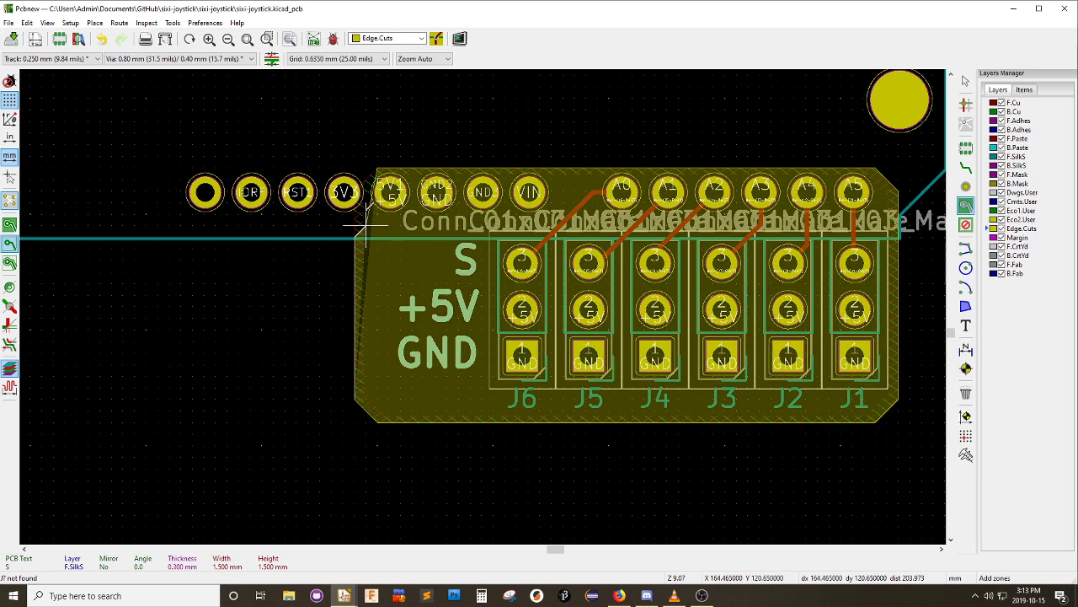
click(355, 181)
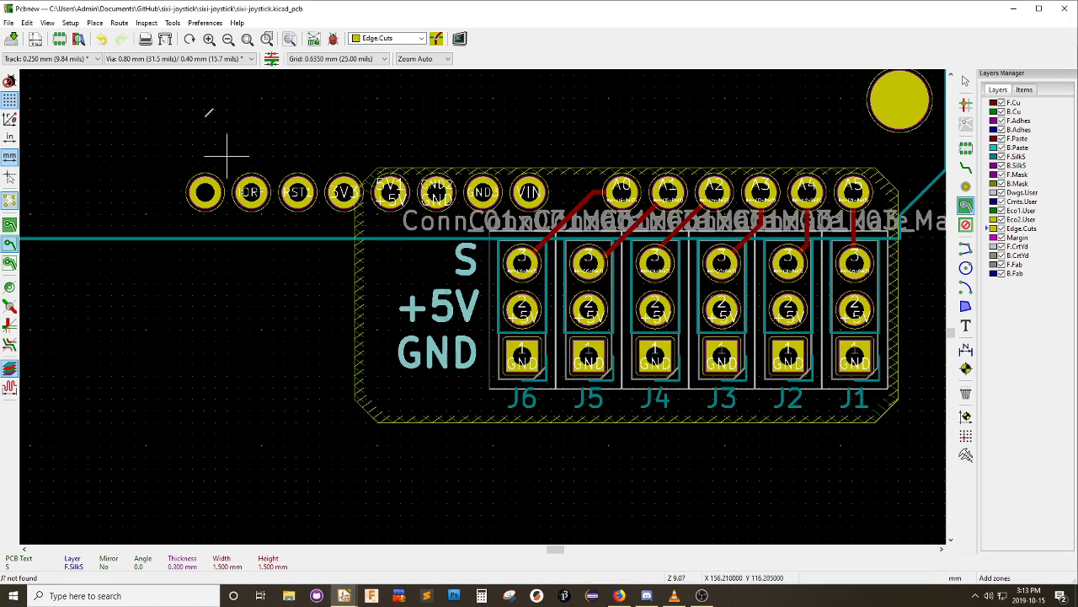
Inspect the board in 3D from several angles to check the effect of the Edge.Cuts zone on its shape
click(71, 23)
mouse_move(95, 26)
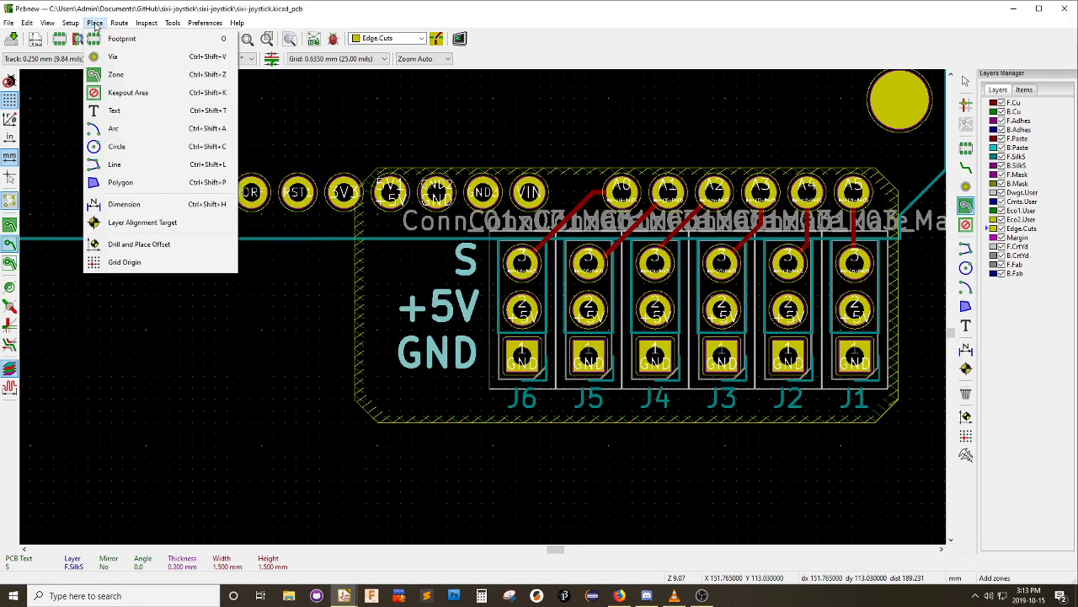
mouse_move(47, 23)
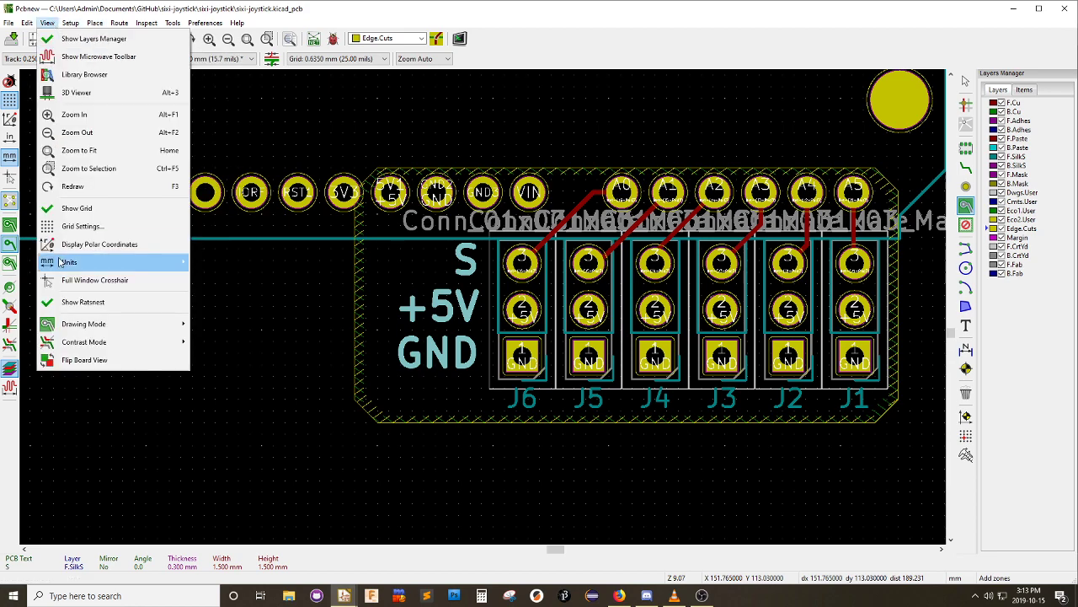
click(68, 94)
drag(478, 307, 581, 423)
scroll(580, 422, up, 3)
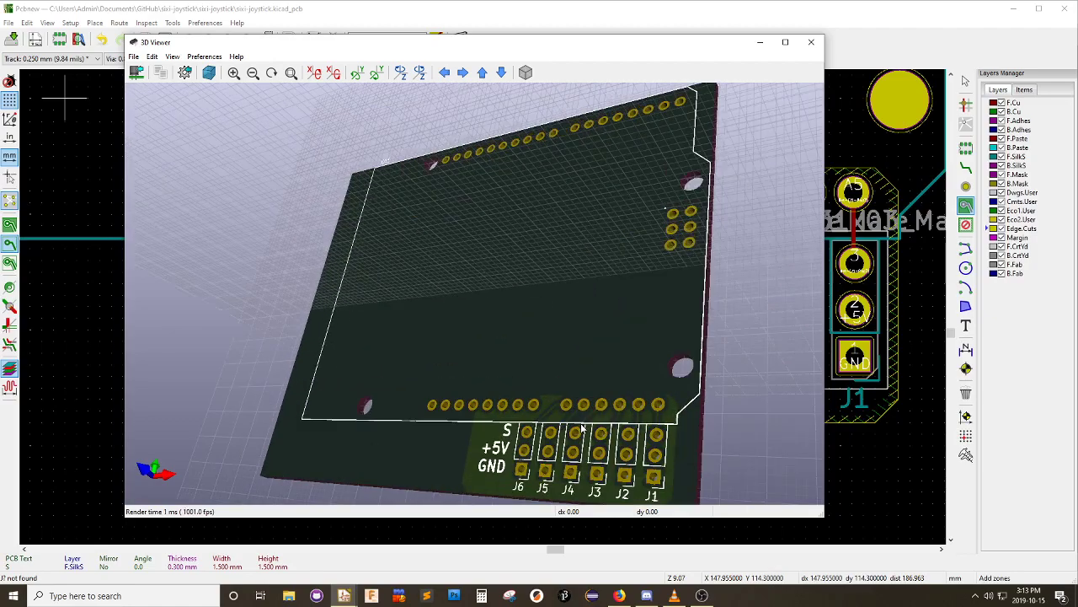
drag(560, 370, 598, 355)
scroll(539, 296, down, 3)
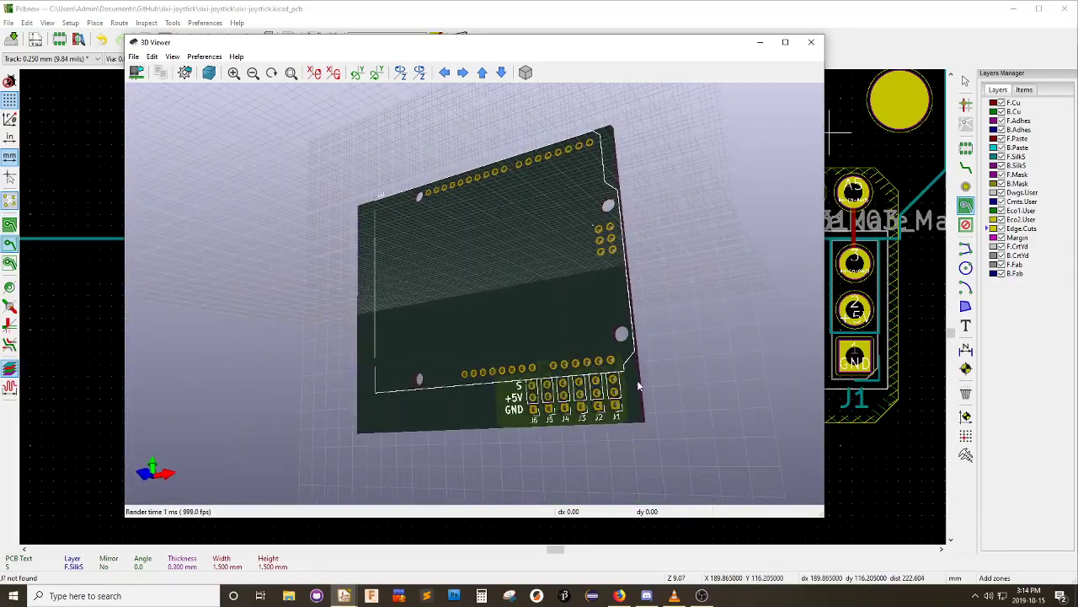
click(812, 43)
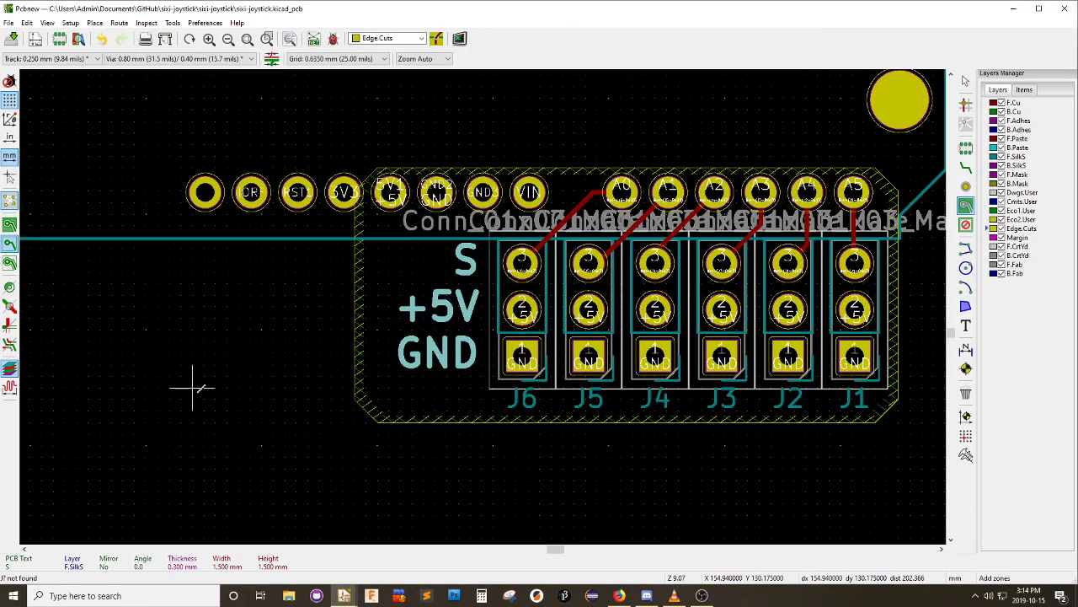
Exit the zone drawing command and return to selecting items
scroll(260, 320, down, 1)
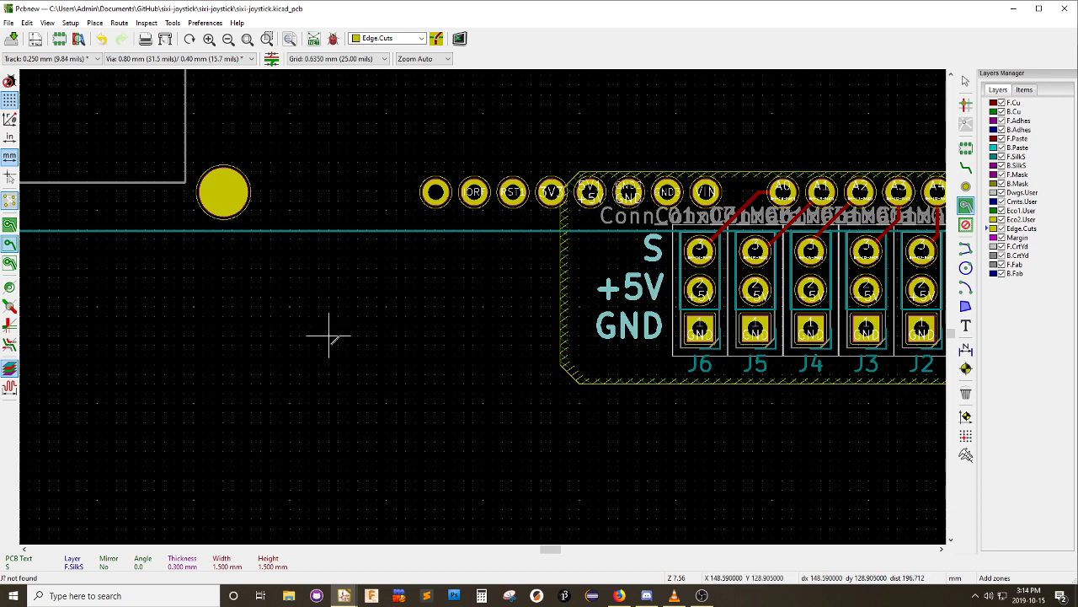
scroll(337, 322, down, 2)
right_click(437, 225)
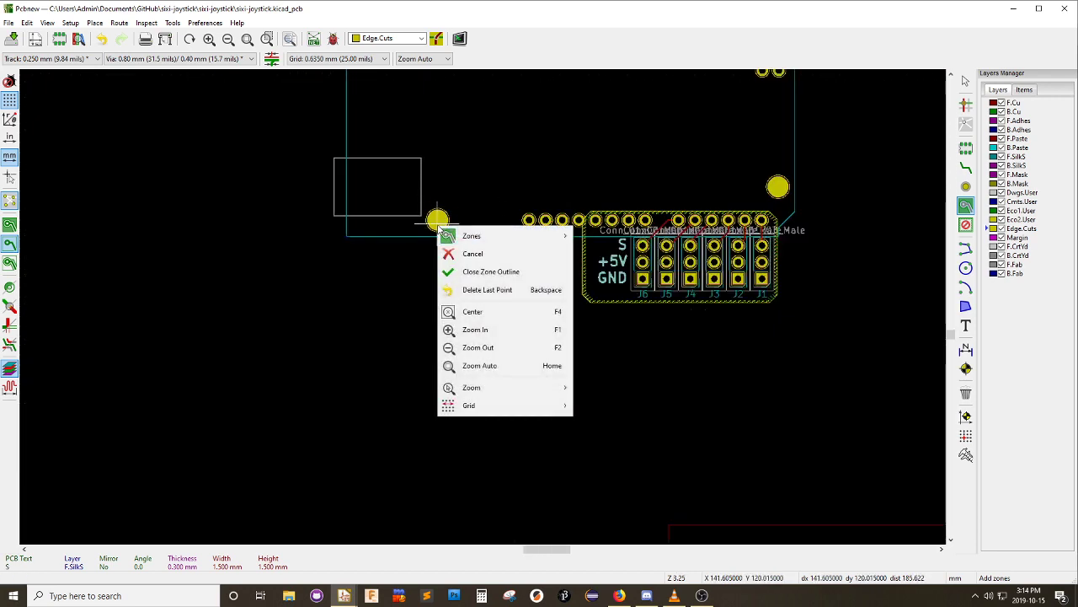
click(473, 253)
click(437, 225)
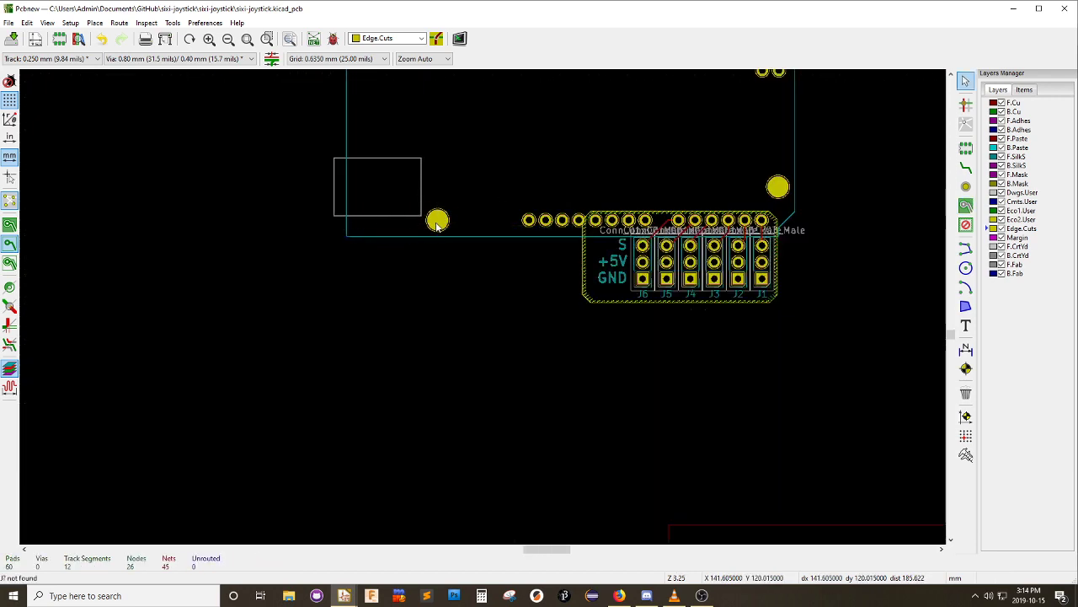
Examine the pad properties of the Arduino shield's mounting hole near the board's lower-left corner
right_click(437, 226)
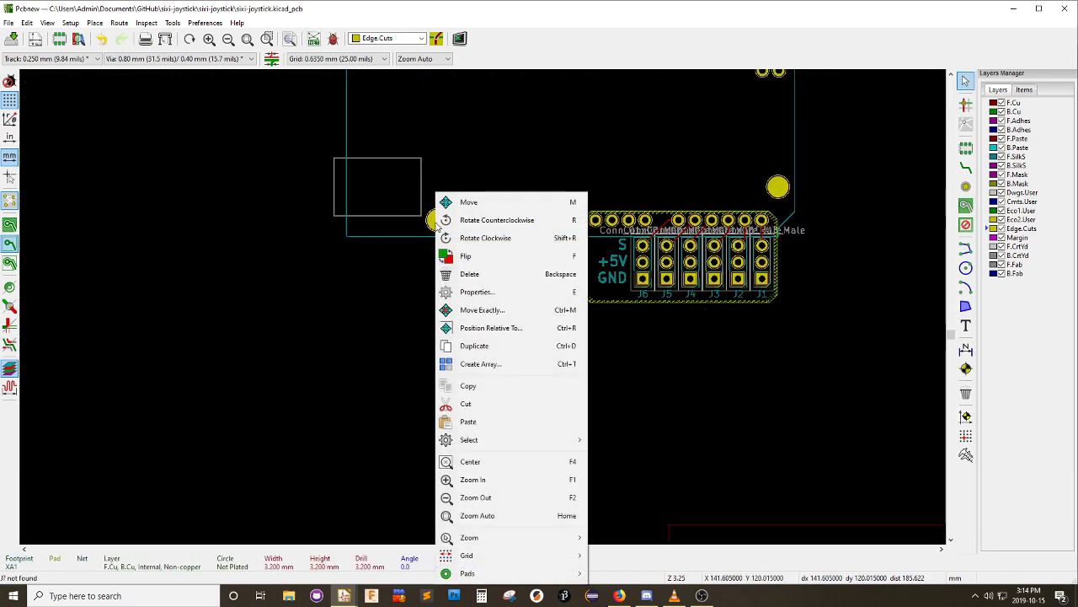
click(477, 291)
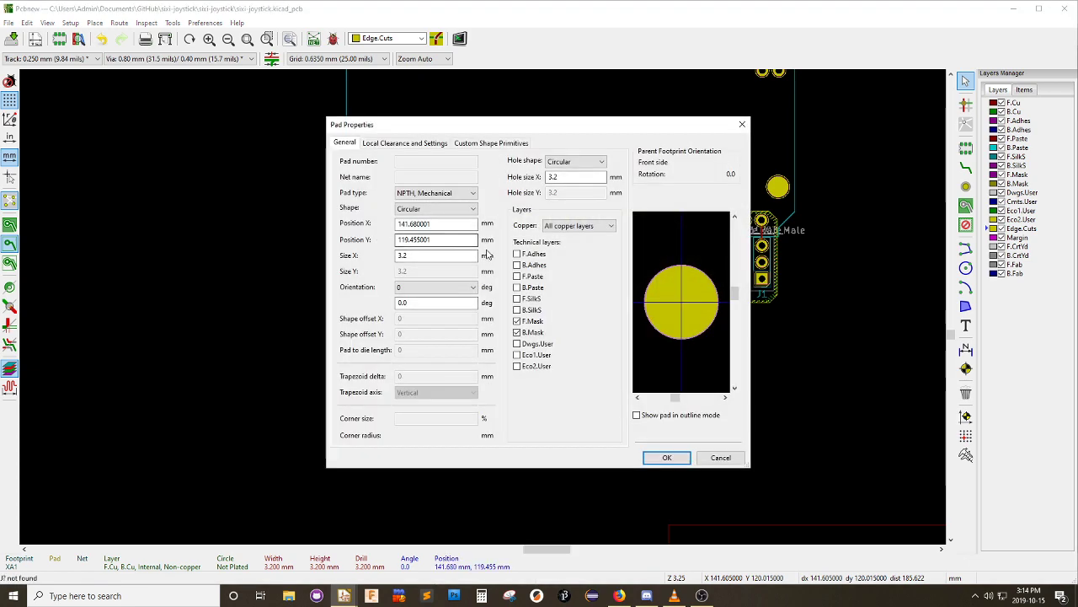
click(746, 126)
scroll(483, 306, down, 3)
scroll(444, 318, up, 8)
right_click(308, 343)
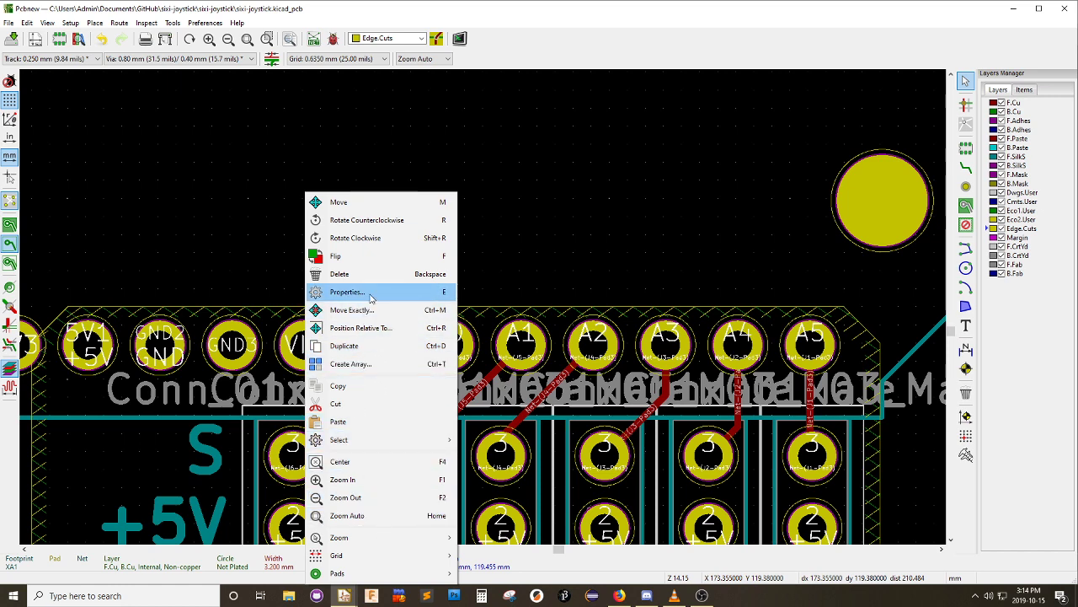
click(424, 323)
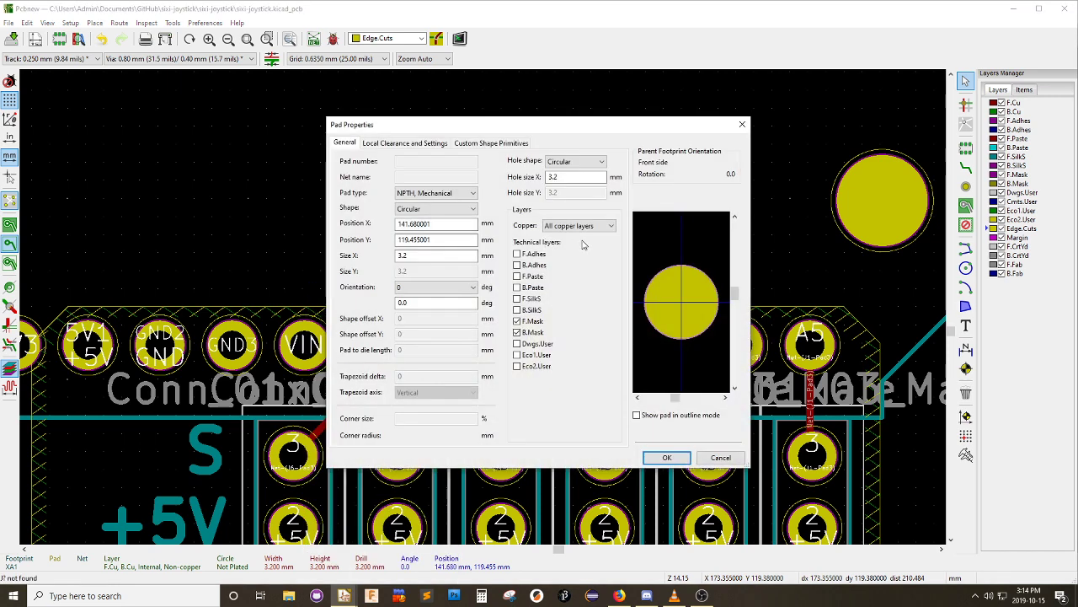
click(720, 459)
scroll(176, 159, down, 1)
scroll(485, 311, down, 1)
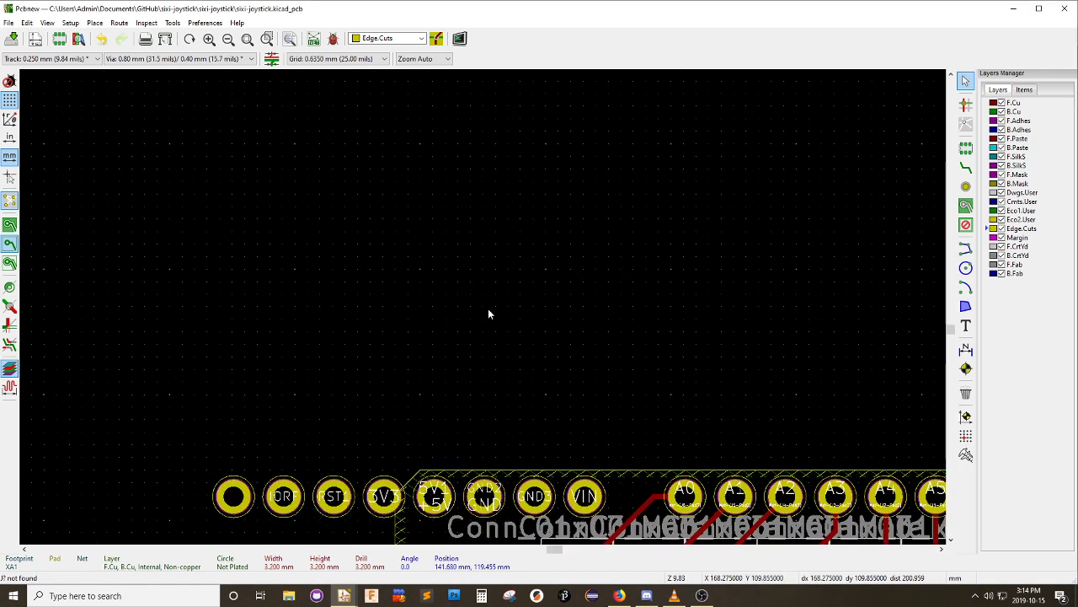
scroll(495, 310, down, 2)
scroll(380, 140, up, 1)
scroll(483, 305, down, 1)
middle_drag(486, 321, 472, 236)
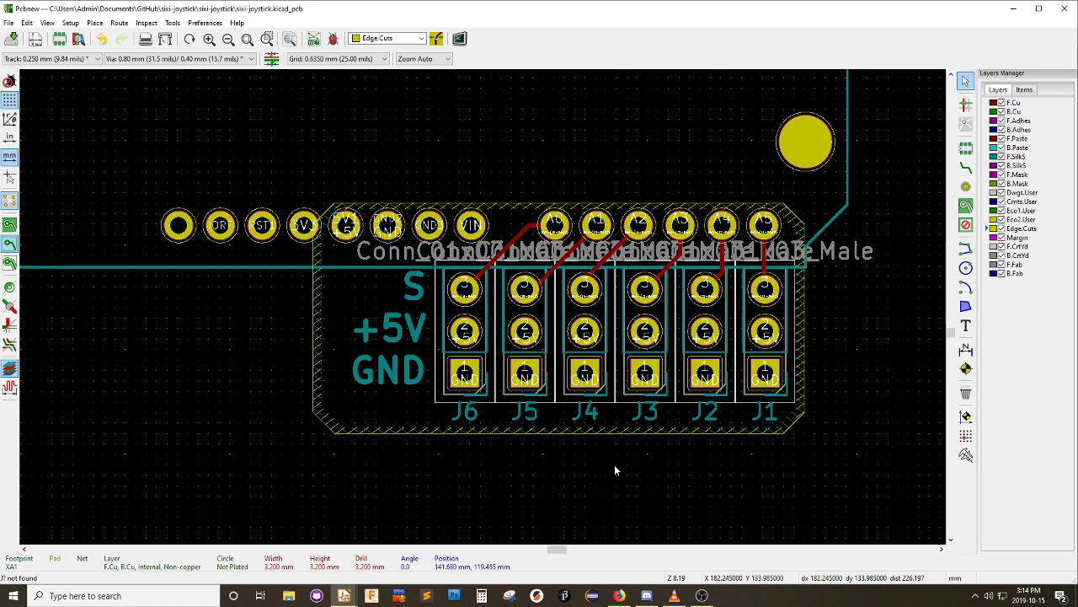
key(m)
click(776, 407)
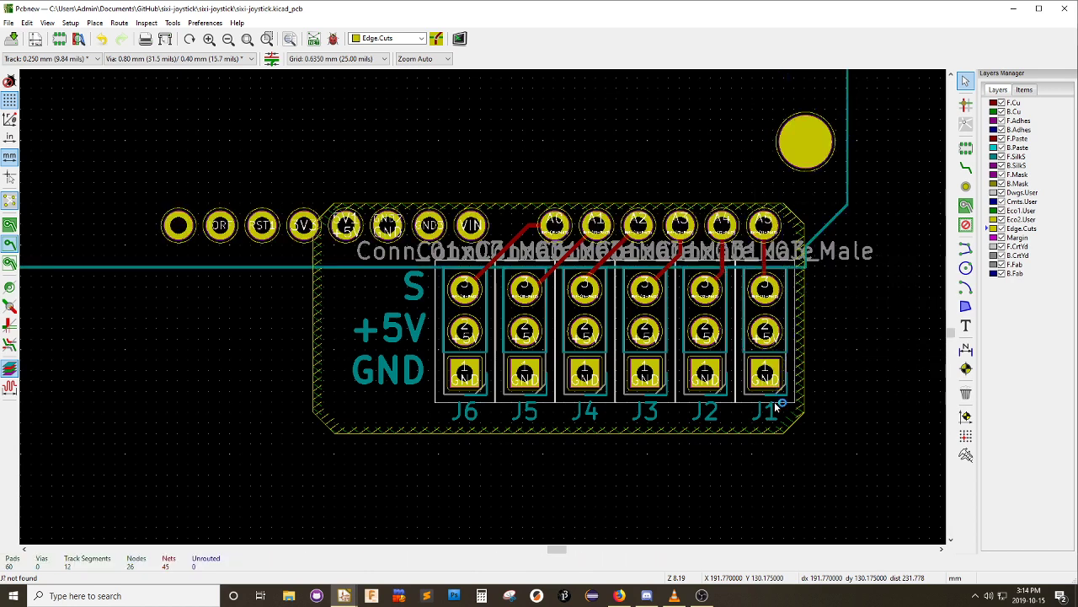
click(768, 419)
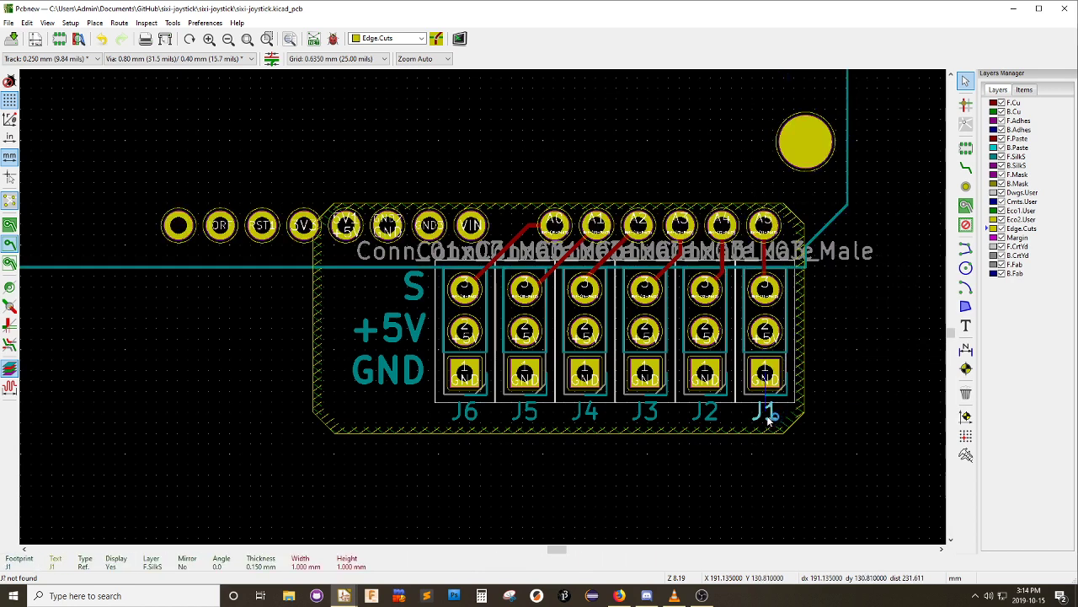
key(m)
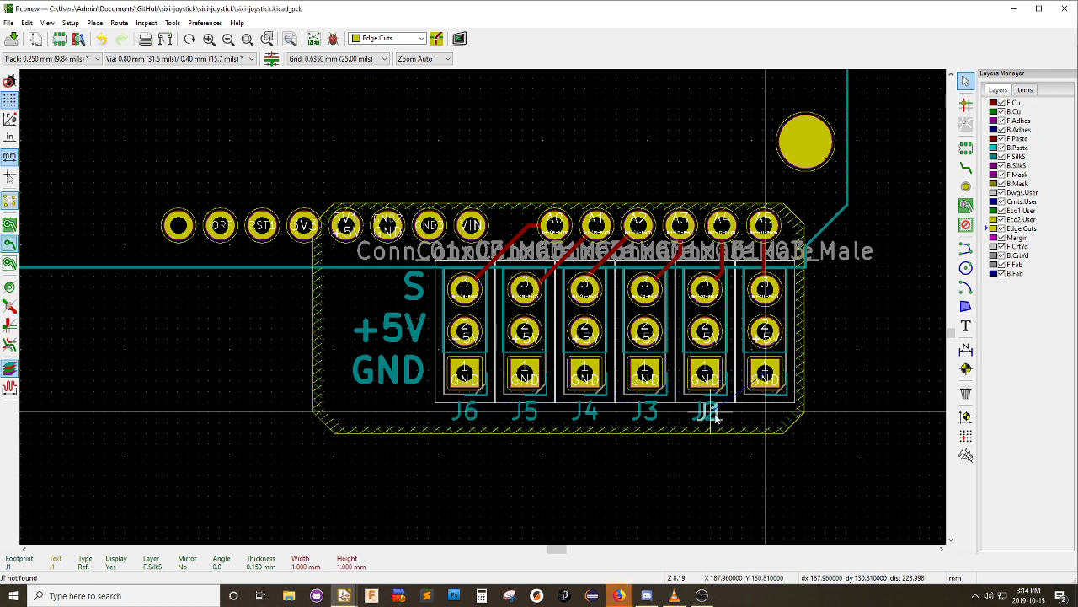
click(764, 414)
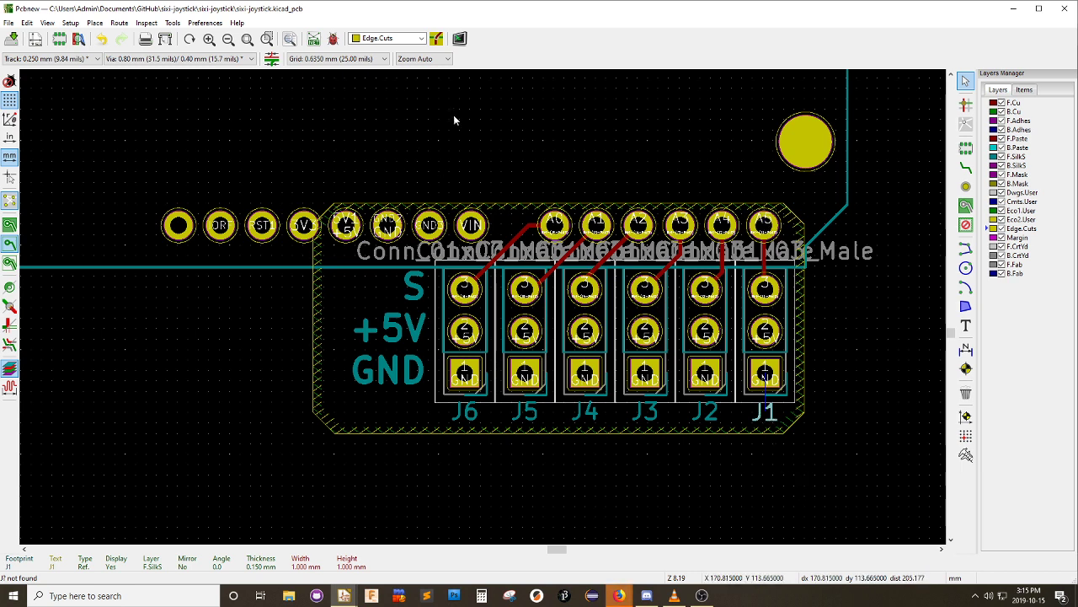
Switch to the schematic and set the topmost connector's reference to J5 and the second connector's reference to J4
click(344, 596)
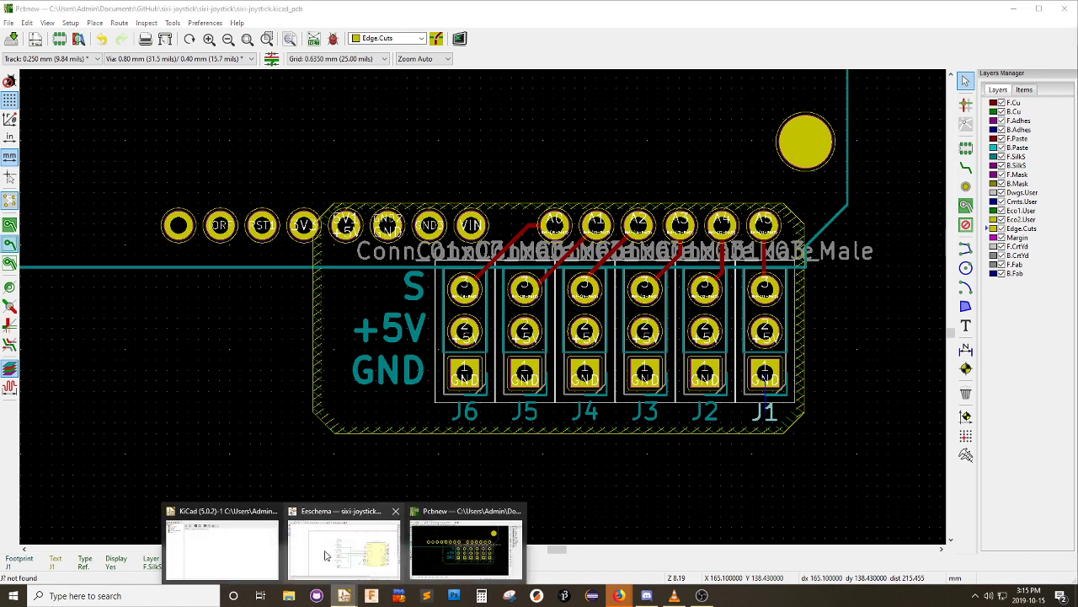
click(324, 554)
double_click(478, 187)
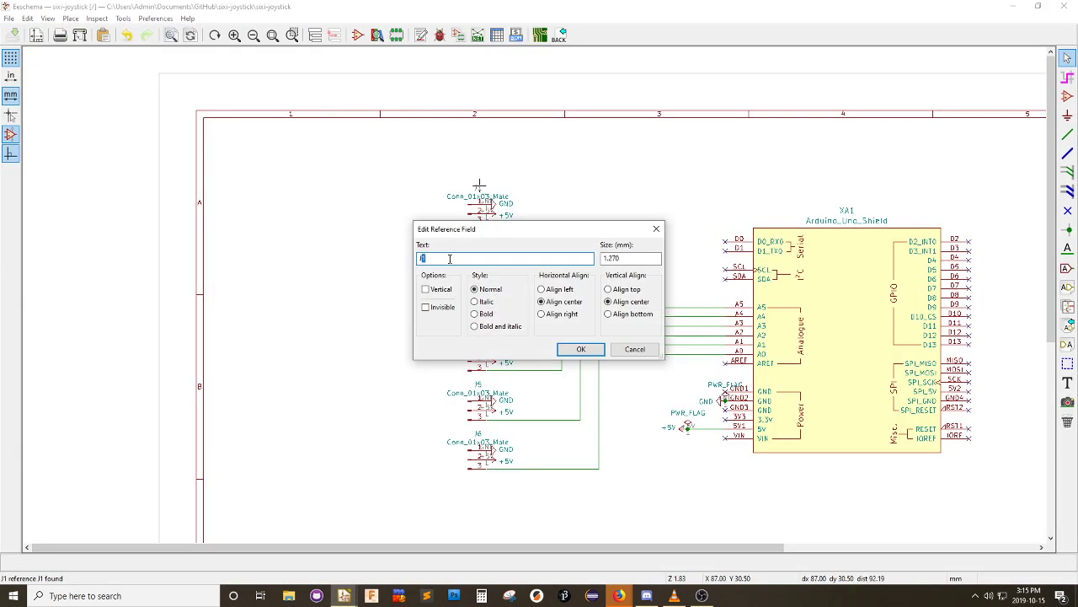
click(580, 349)
double_click(478, 236)
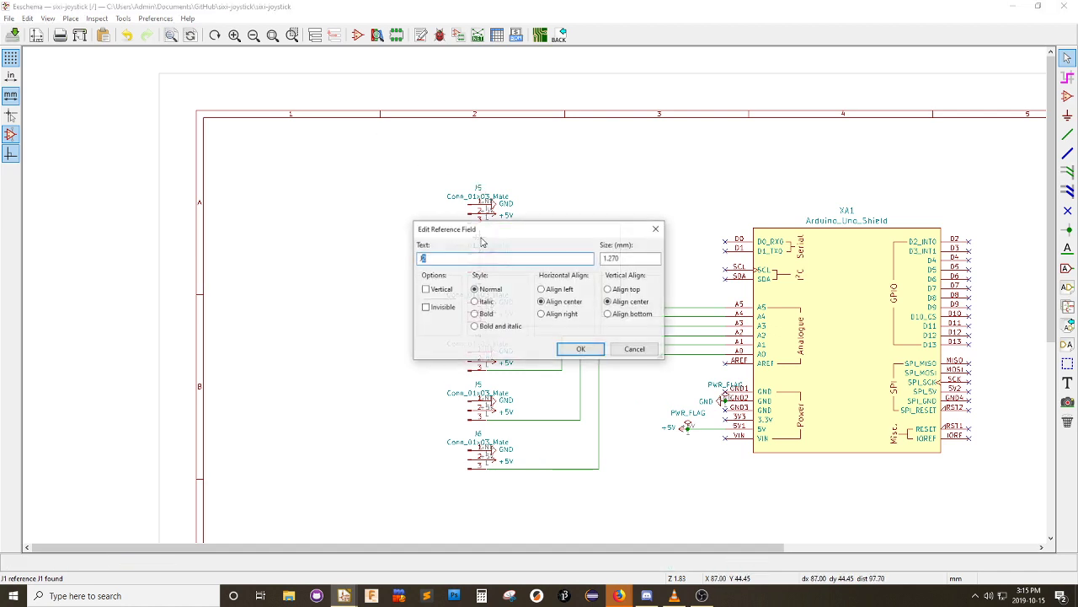
click(579, 349)
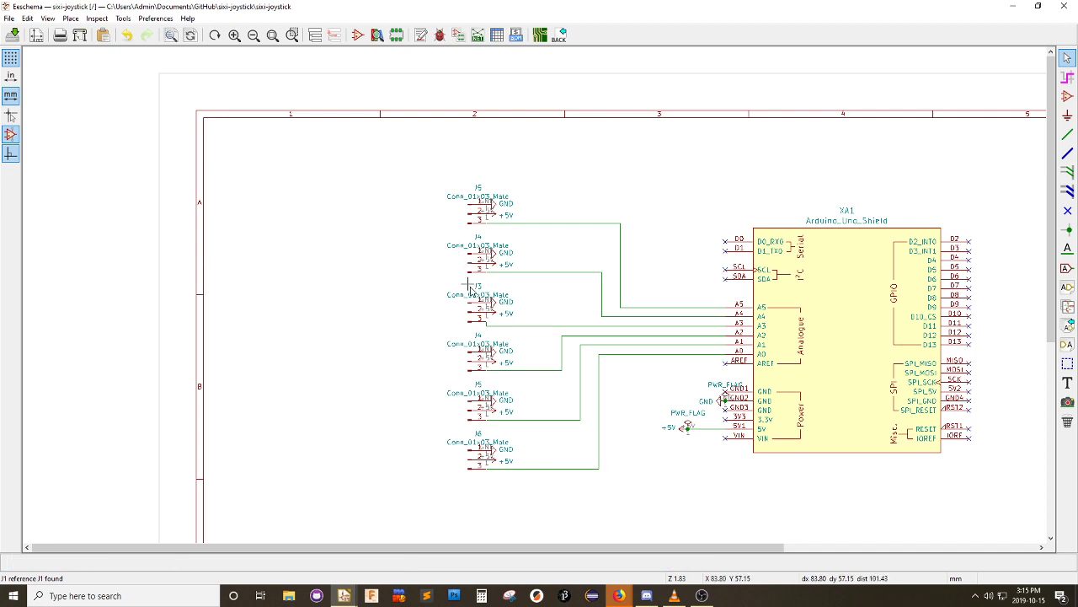
Set the references of the fourth, fifth and sixth connectors from the top to J2, J1 and J0
double_click(477, 337)
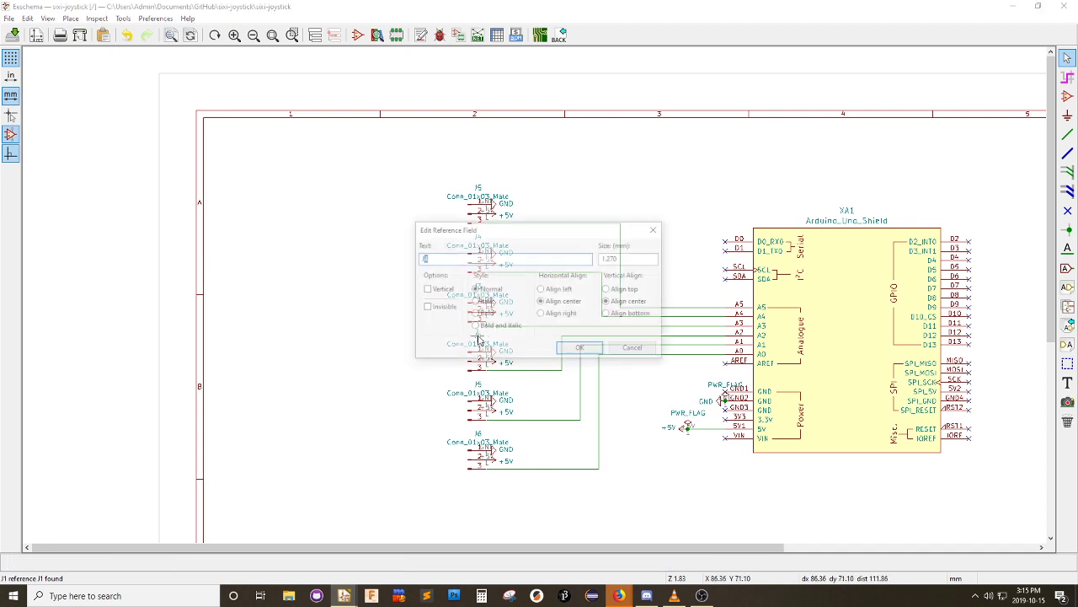
click(580, 348)
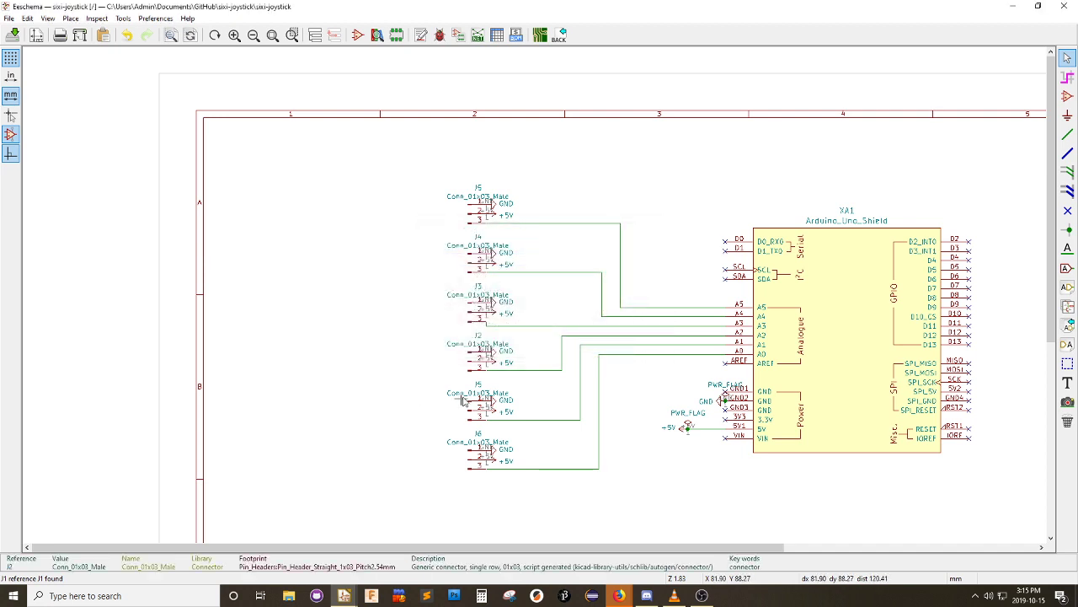
double_click(478, 384)
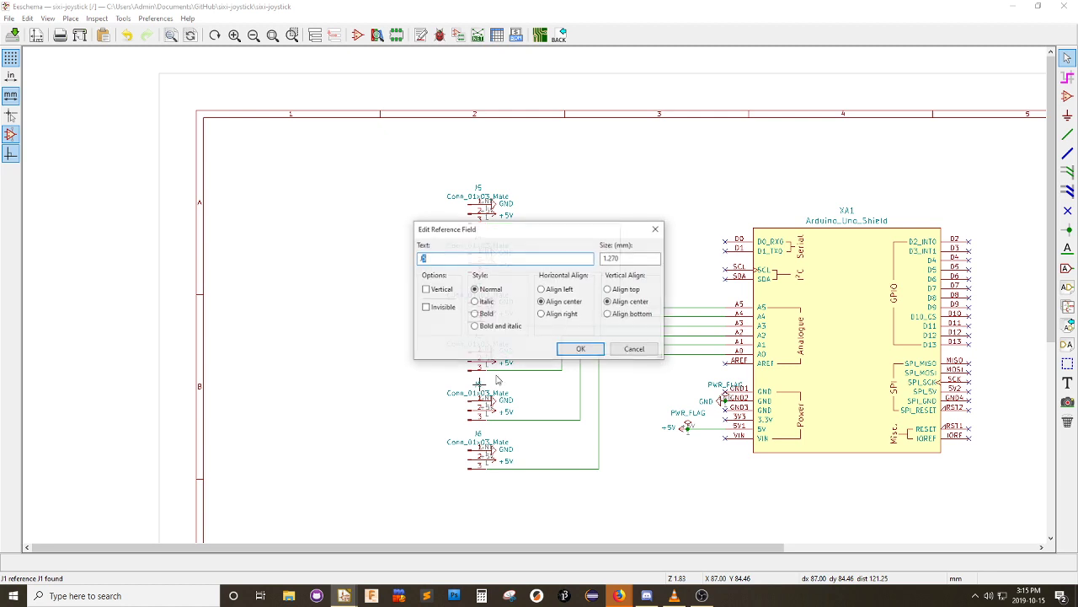
click(580, 349)
double_click(478, 433)
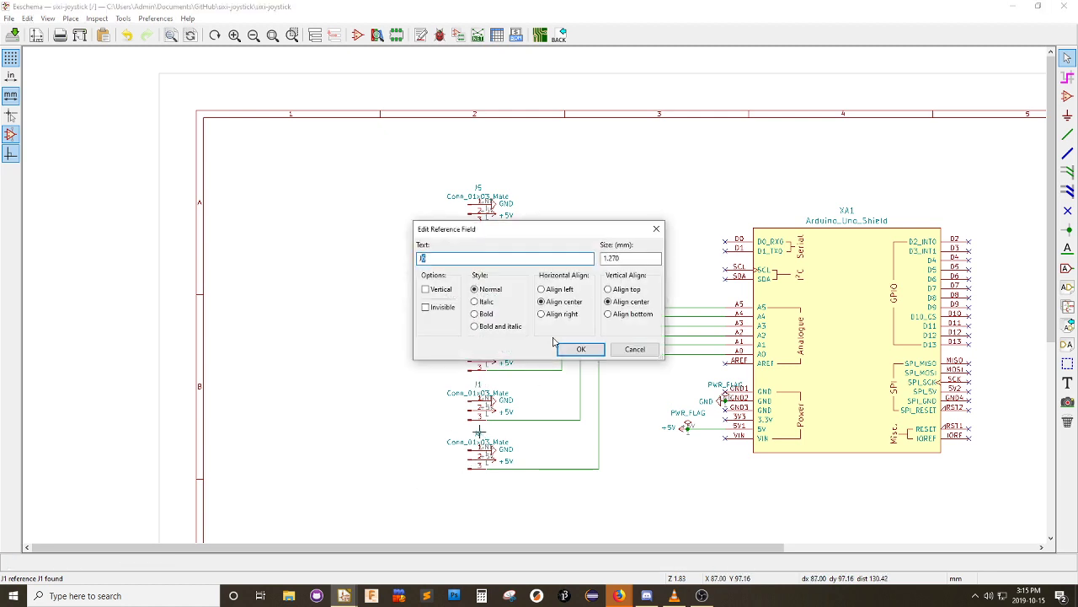
text(J0)
click(580, 349)
Generate the netlist as sixi-joystick.net and switch to the PCB editor
click(477, 35)
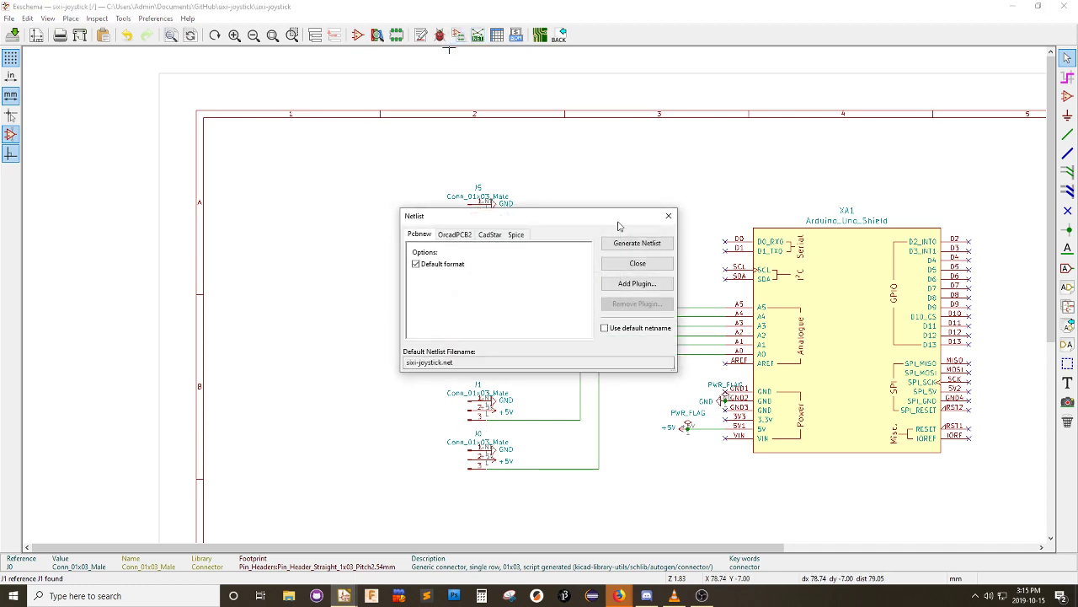
click(637, 243)
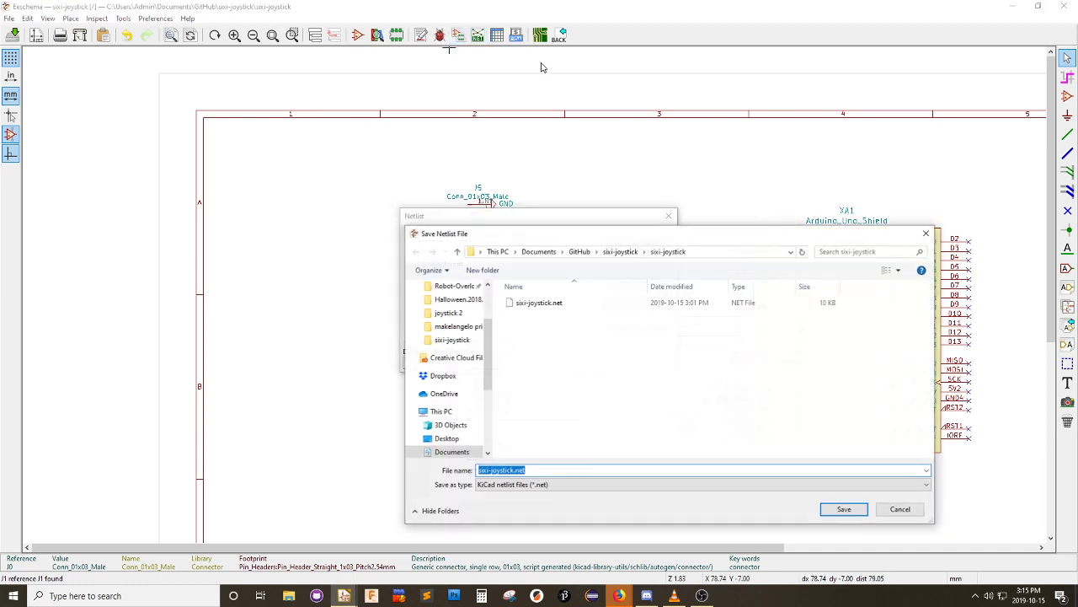
click(844, 510)
click(540, 36)
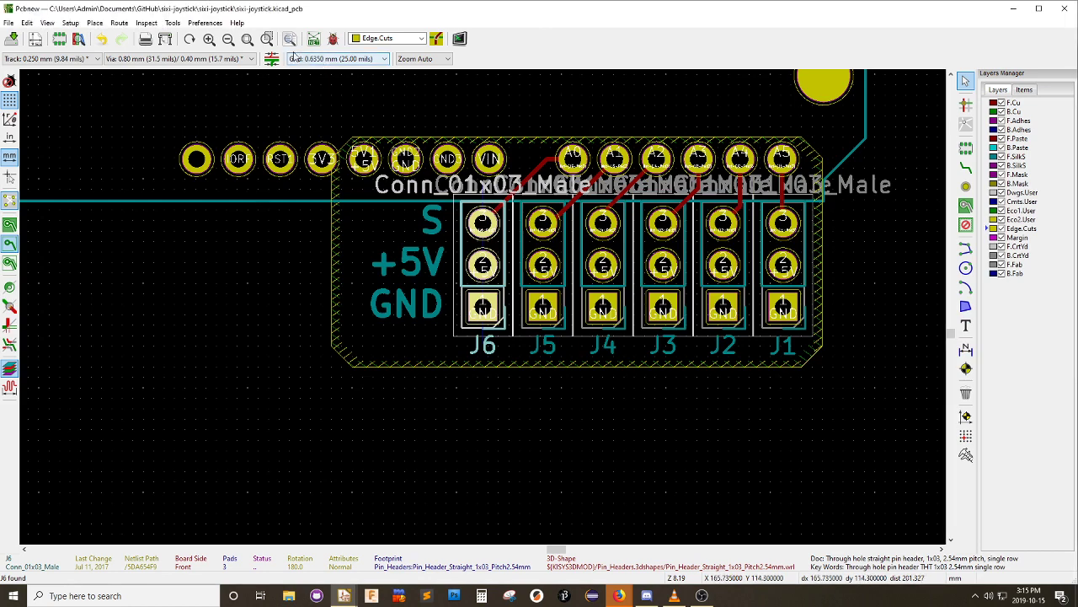
Read the current netlist into the board and place the added J0 header outside the outline, left of the header block
click(314, 40)
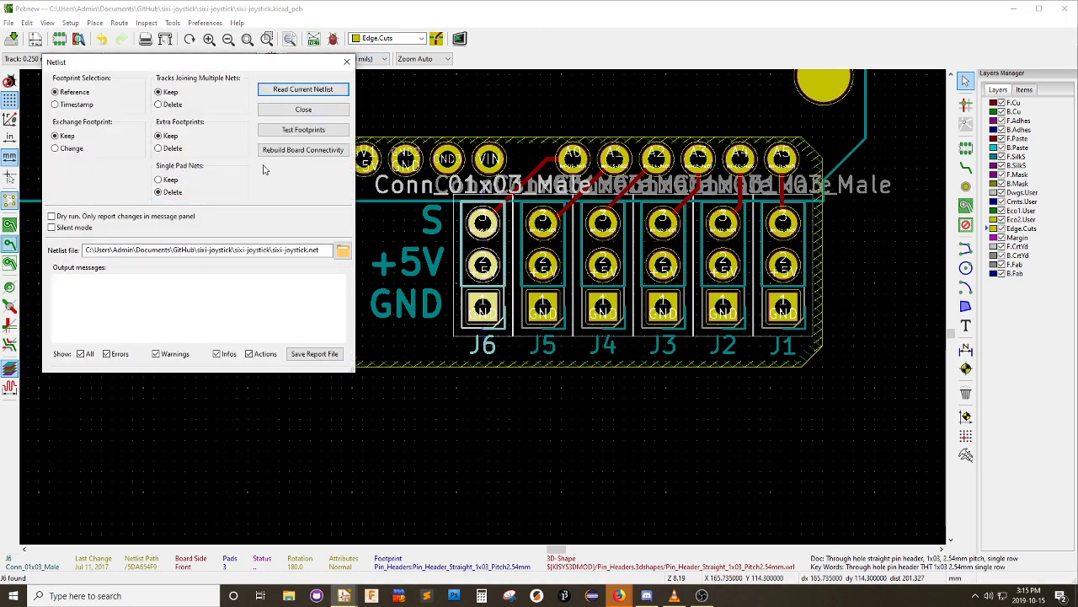
click(303, 90)
click(238, 243)
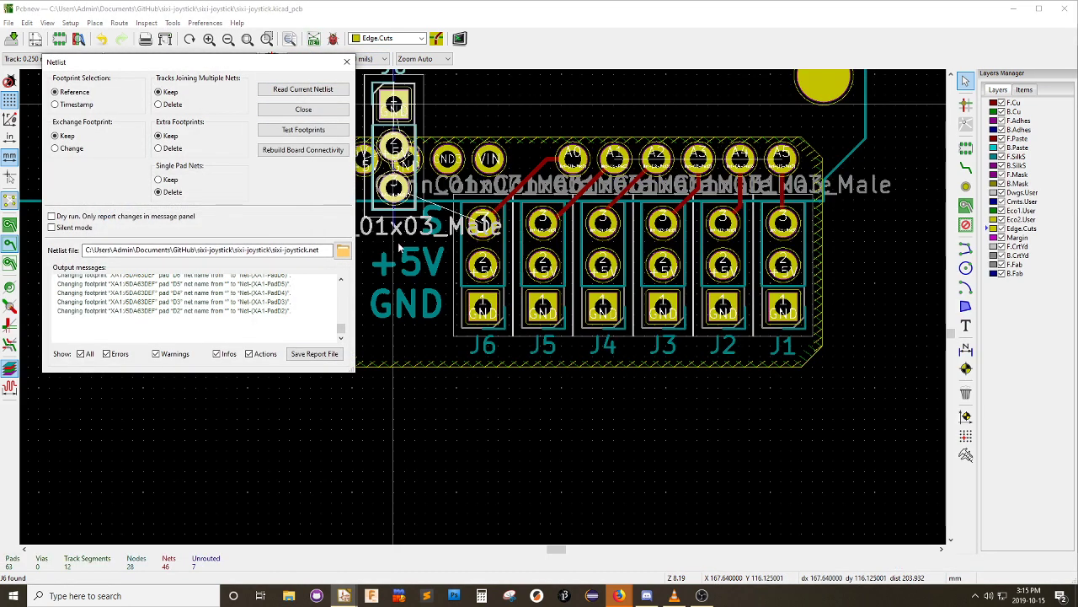
click(304, 109)
click(226, 337)
Delete the J0 header placed left of the header block
scroll(353, 420, down, 1)
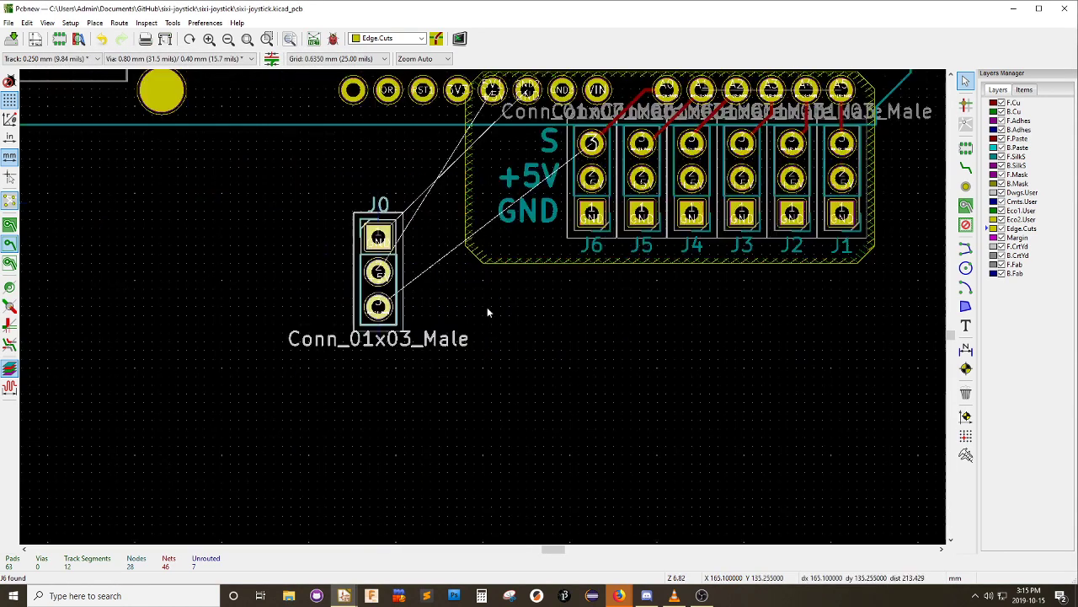
scroll(485, 301, up, 1)
scroll(487, 310, down, 2)
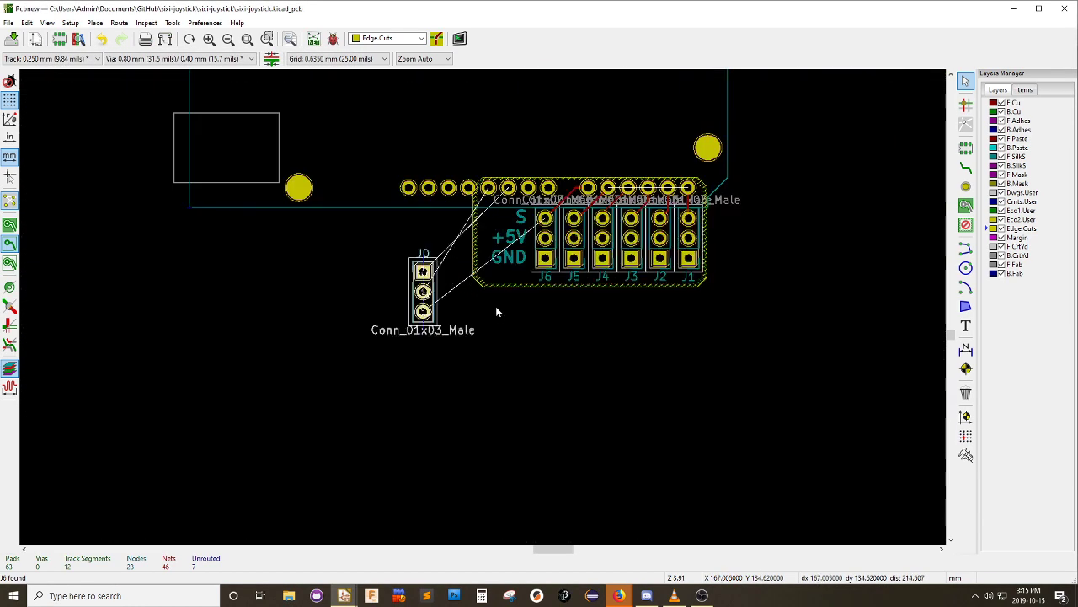
scroll(312, 383, up, 1)
scroll(114, 394, up, 1)
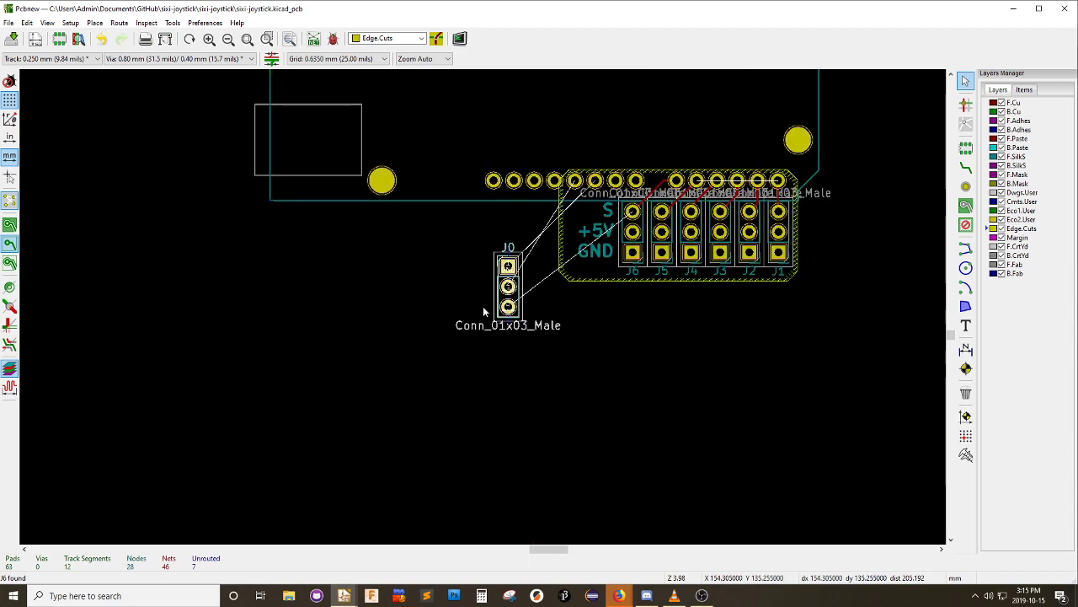
scroll(850, 224, up, 1)
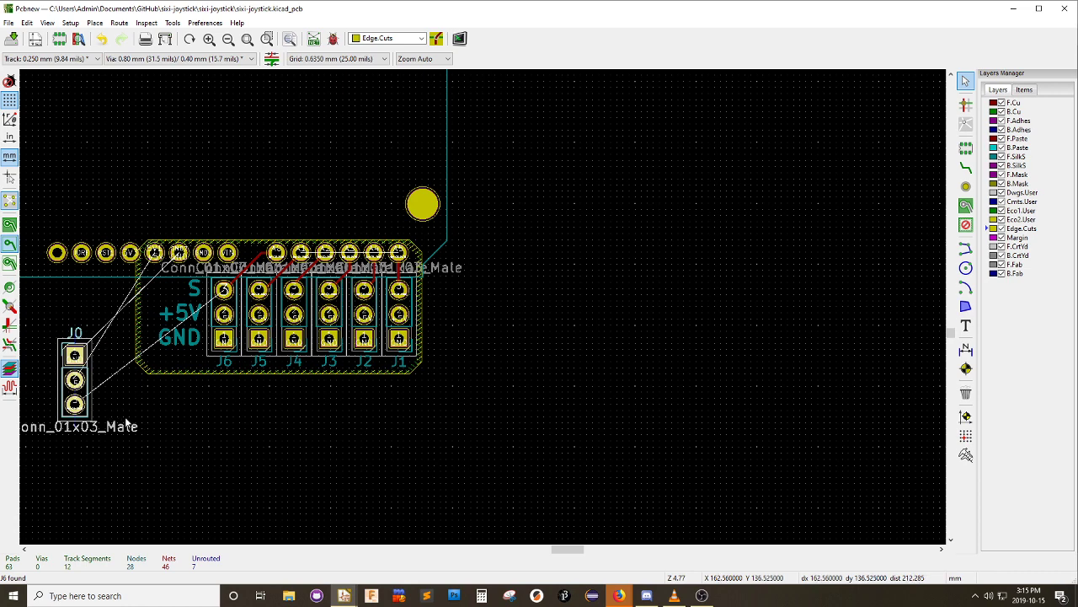
click(89, 398)
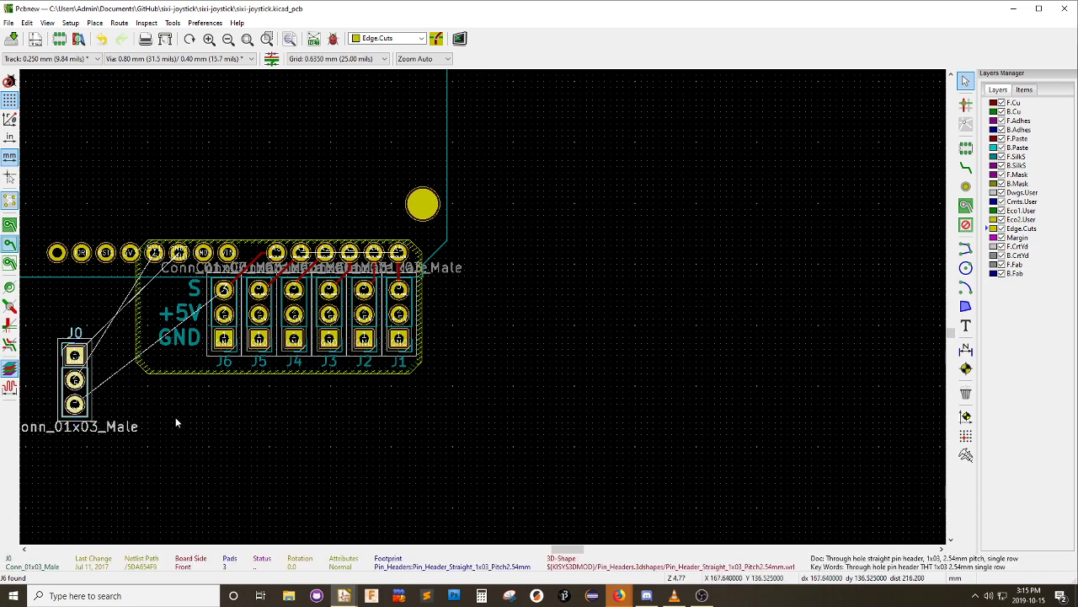
key(Delete)
Read the current netlist again with extra footprints and tracks joining multiple nets set to Delete
click(314, 42)
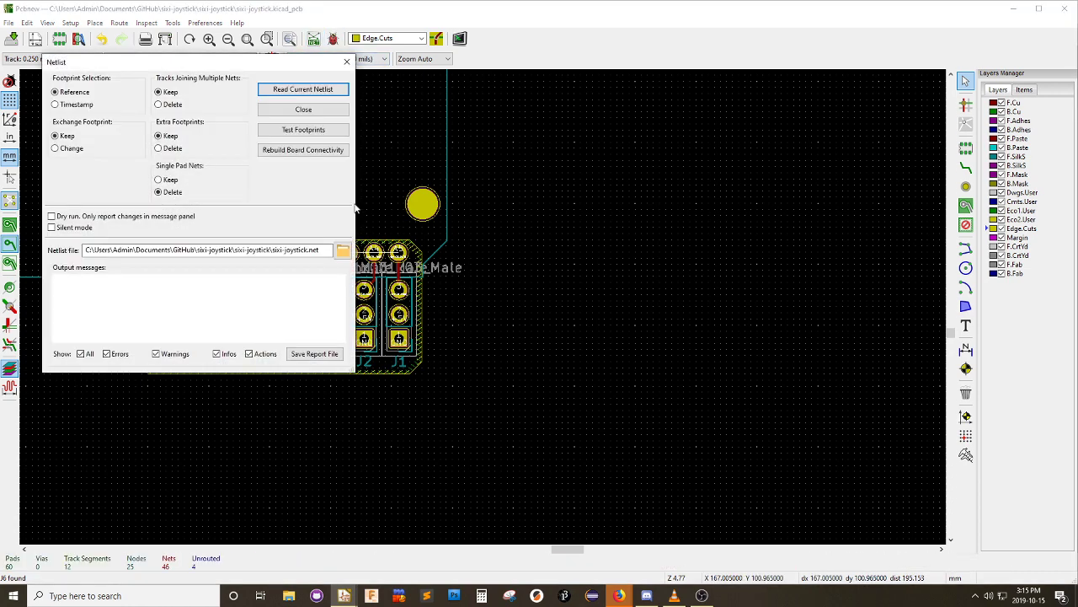
click(176, 145)
click(171, 105)
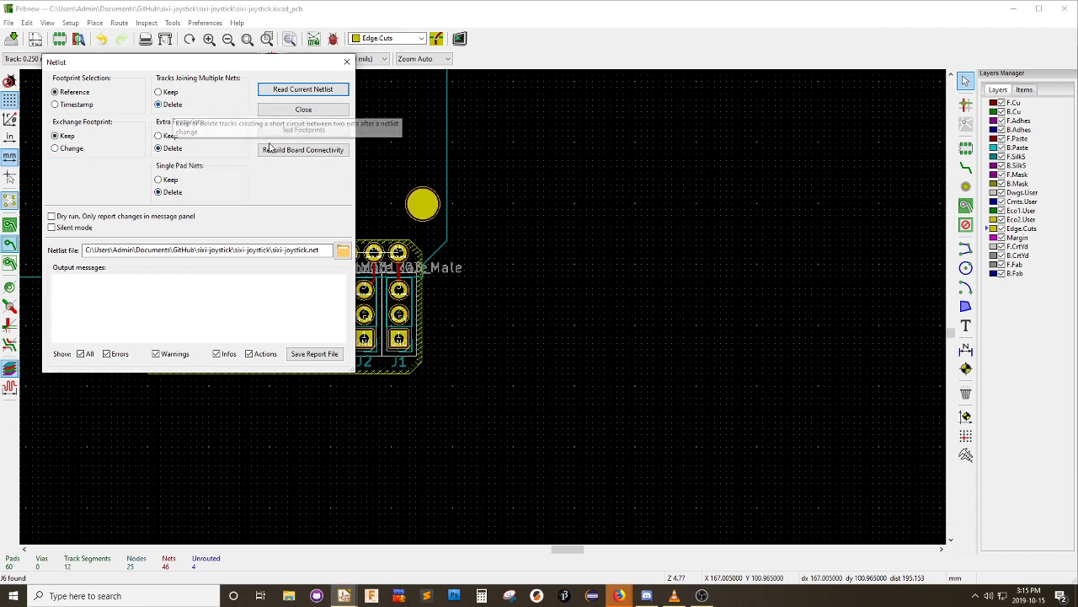
click(304, 89)
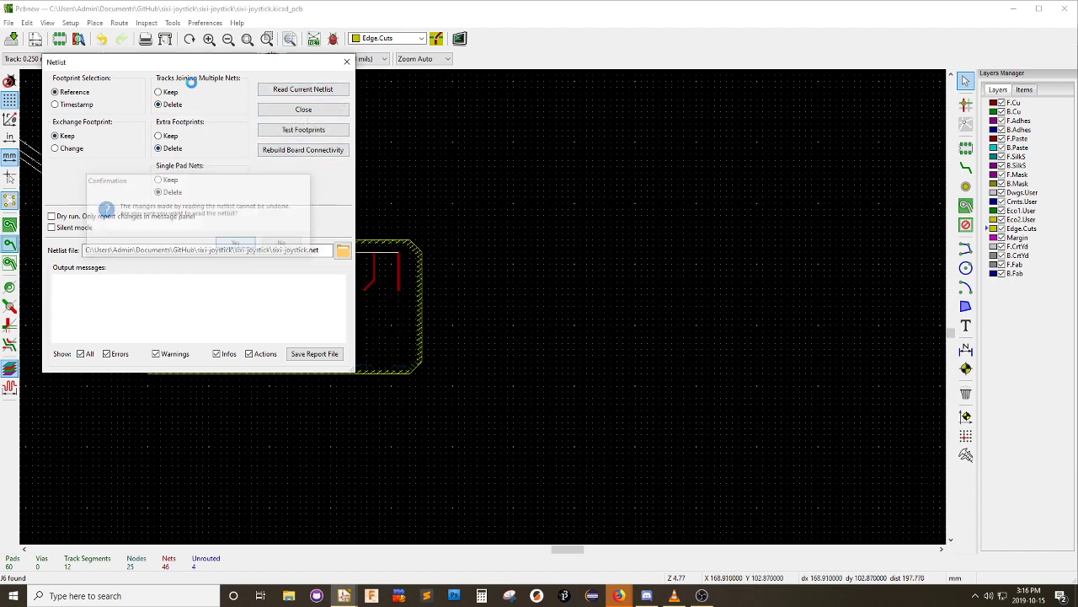
click(237, 243)
click(296, 109)
Move the J1 to J5 headers together one header width left, into the gap beside the pin labels
middle_drag(505, 289, 662, 328)
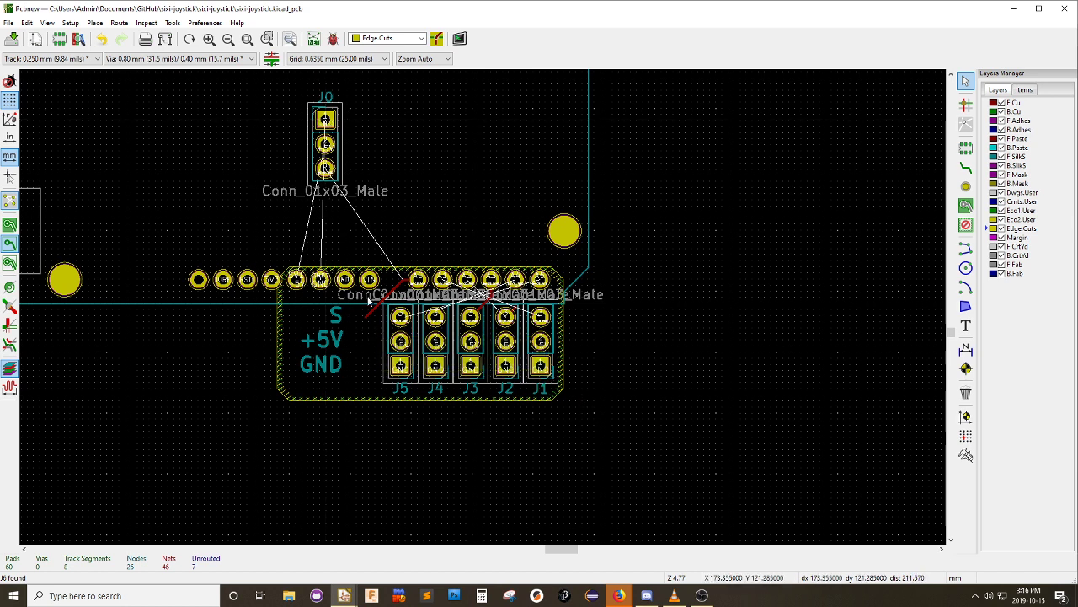
drag(369, 300, 591, 410)
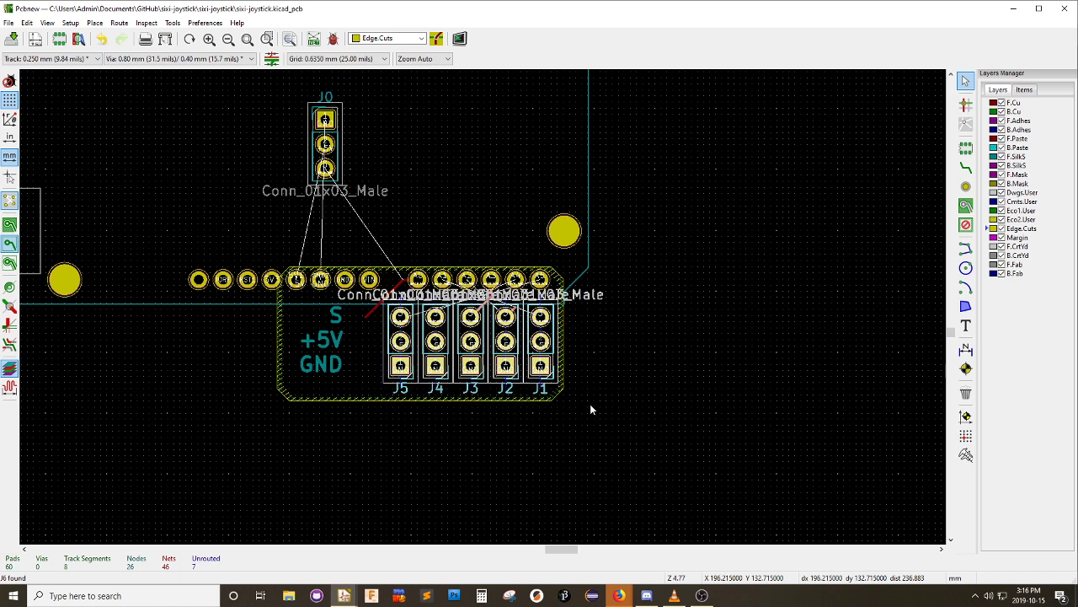
key(m)
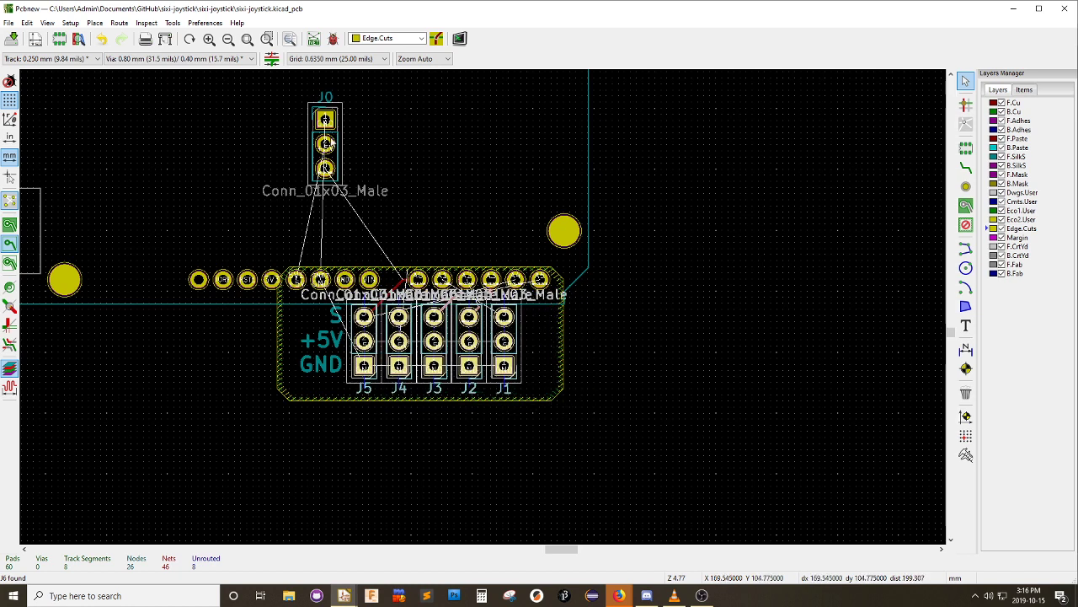
click(328, 144)
click(396, 169)
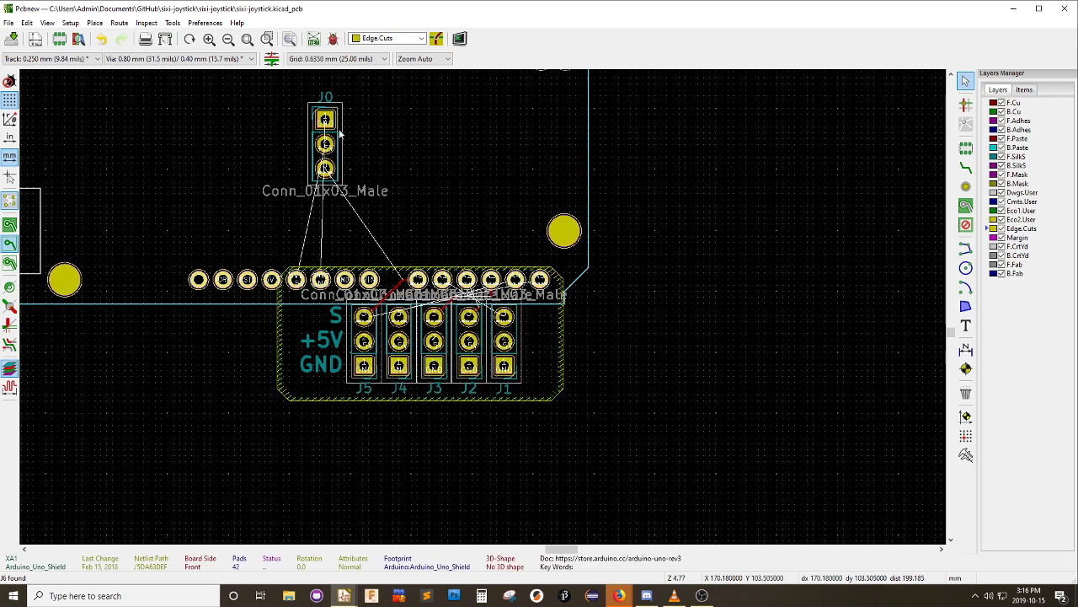
click(663, 155)
click(324, 151)
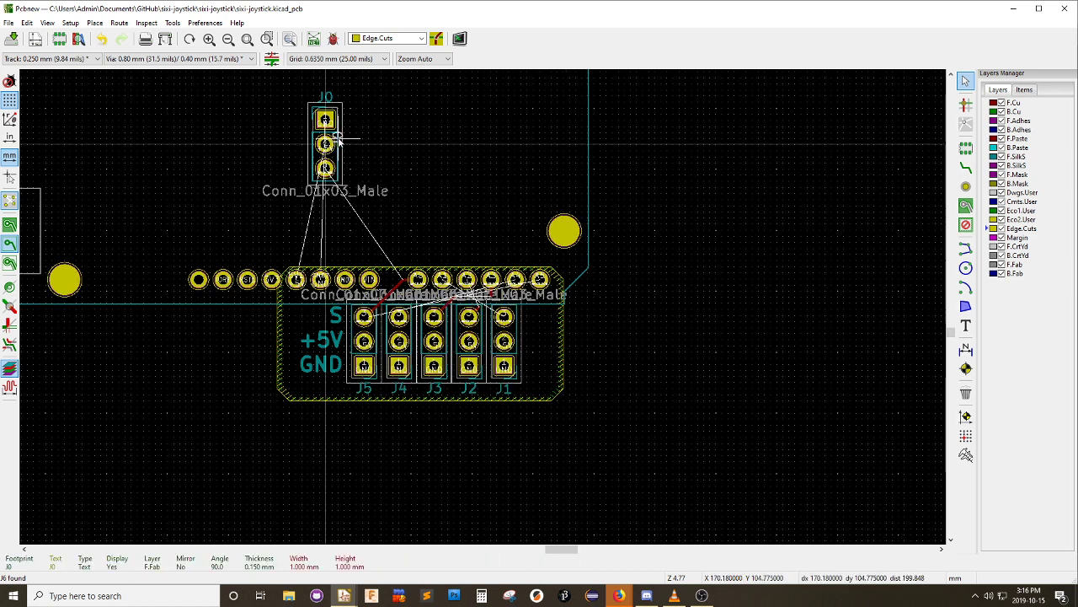
drag(328, 150, 386, 151)
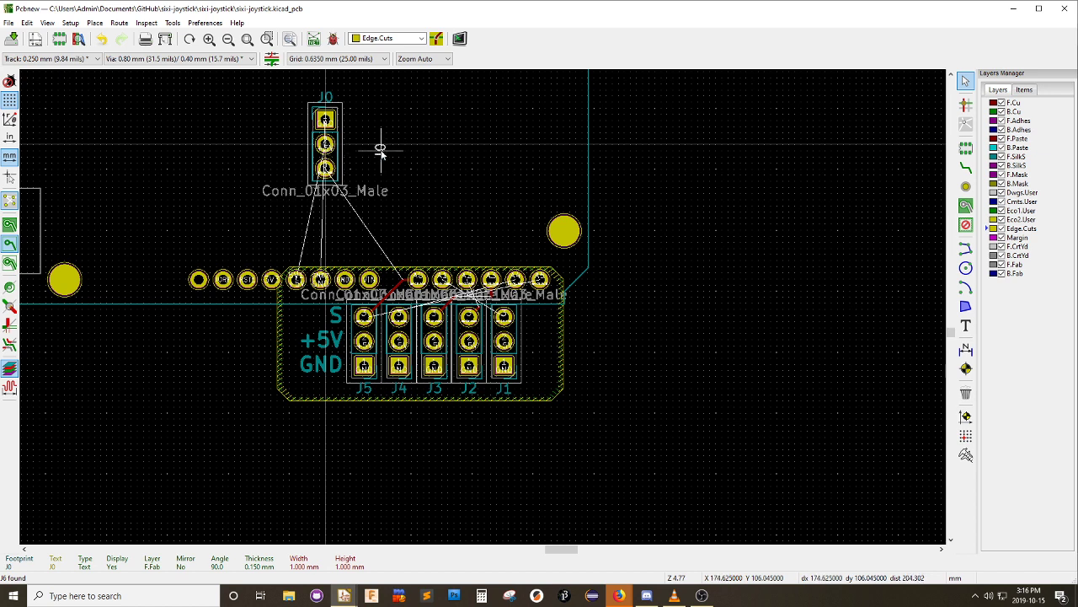
key(Escape)
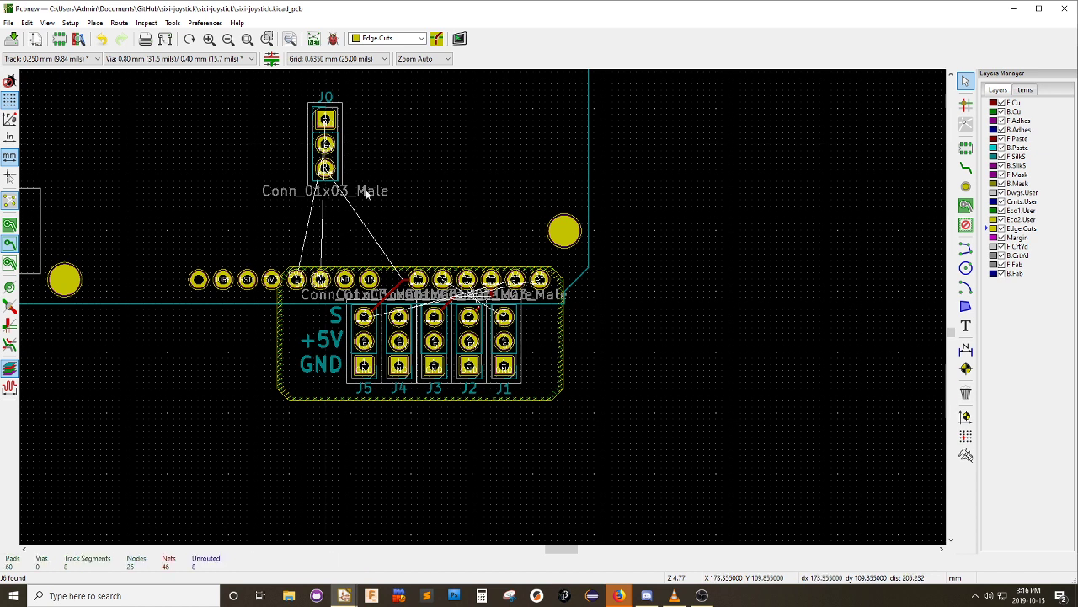
Rotate the J0 header 180 degrees and place it inside the outline beside J1, completing the J5 to J0 row
click(341, 152)
key(m)
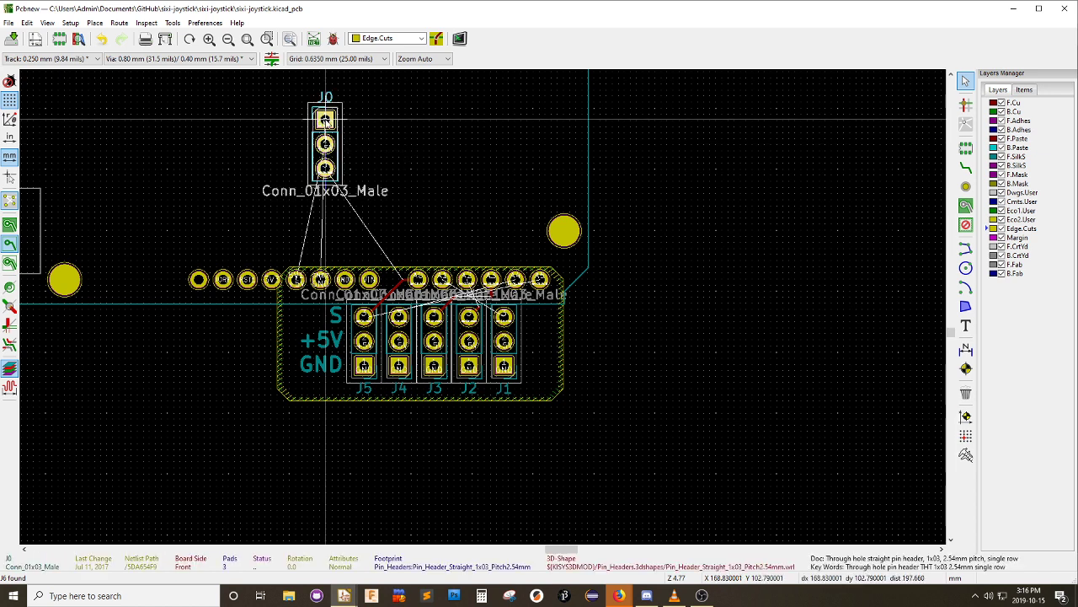
key(r)
key(r)
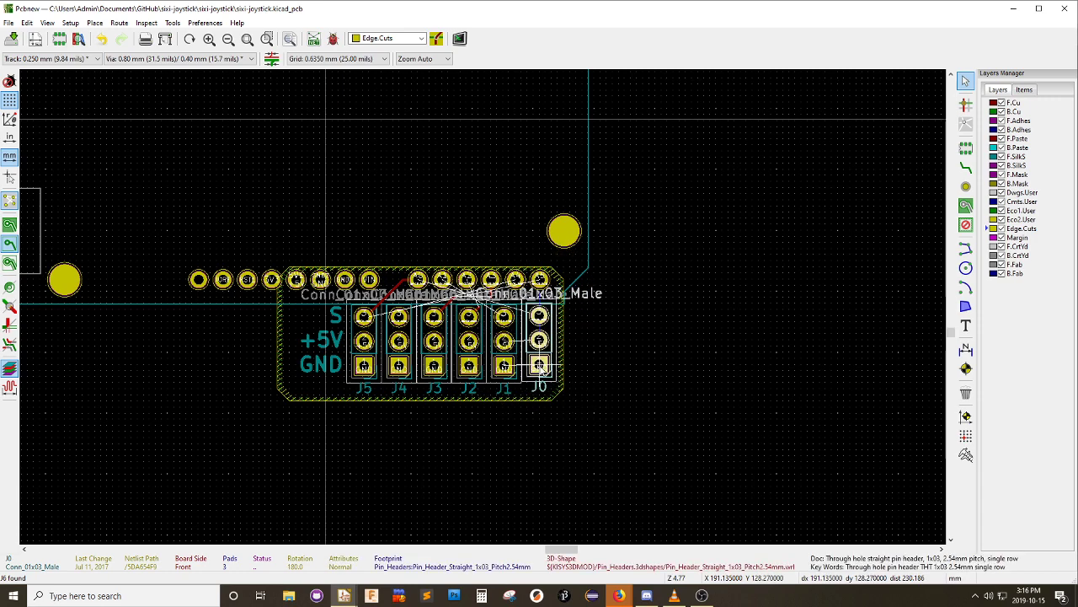
scroll(539, 367, up, 2)
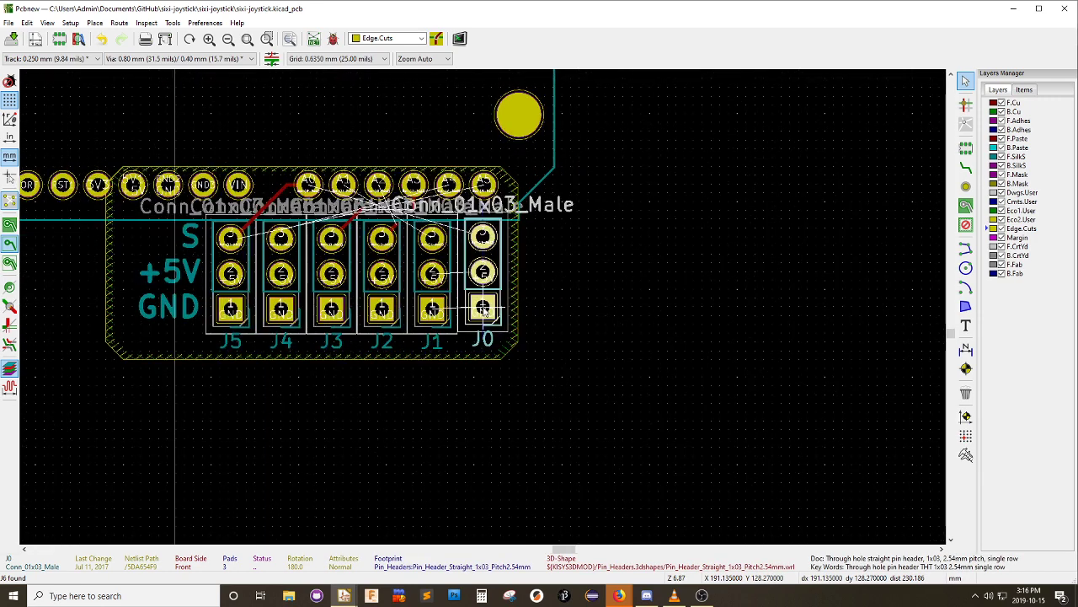
scroll(483, 310, up, 1)
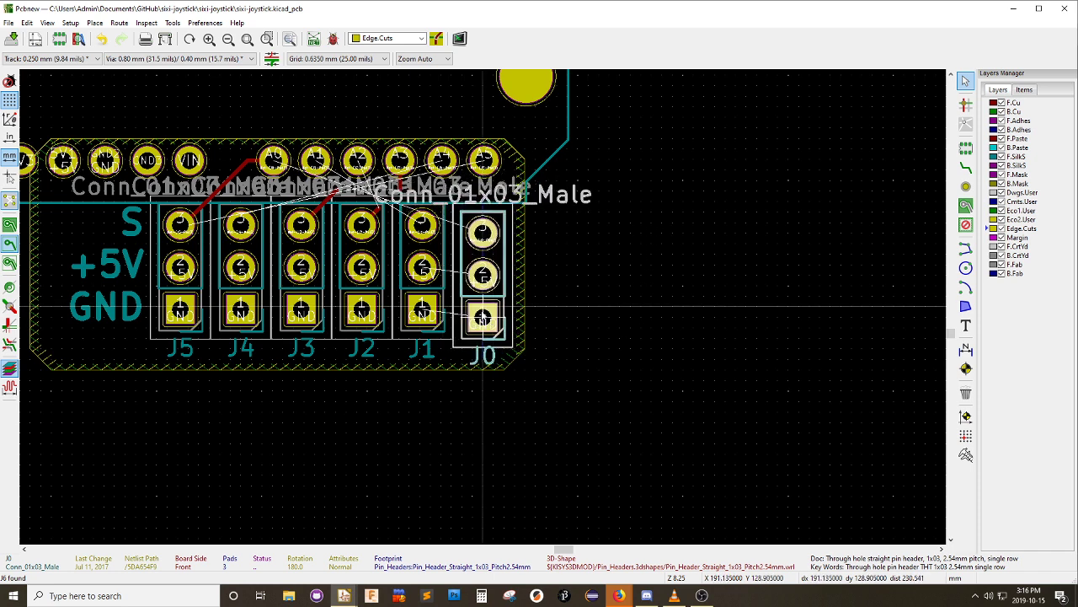
scroll(483, 311, up, 3)
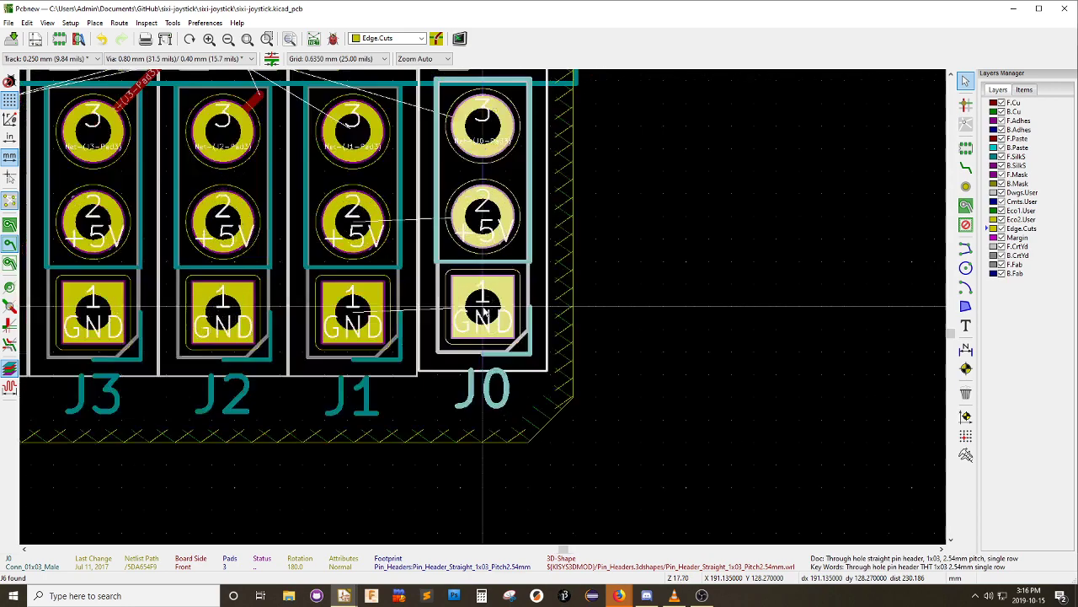
scroll(482, 311, down, 5)
scroll(484, 314, up, 1)
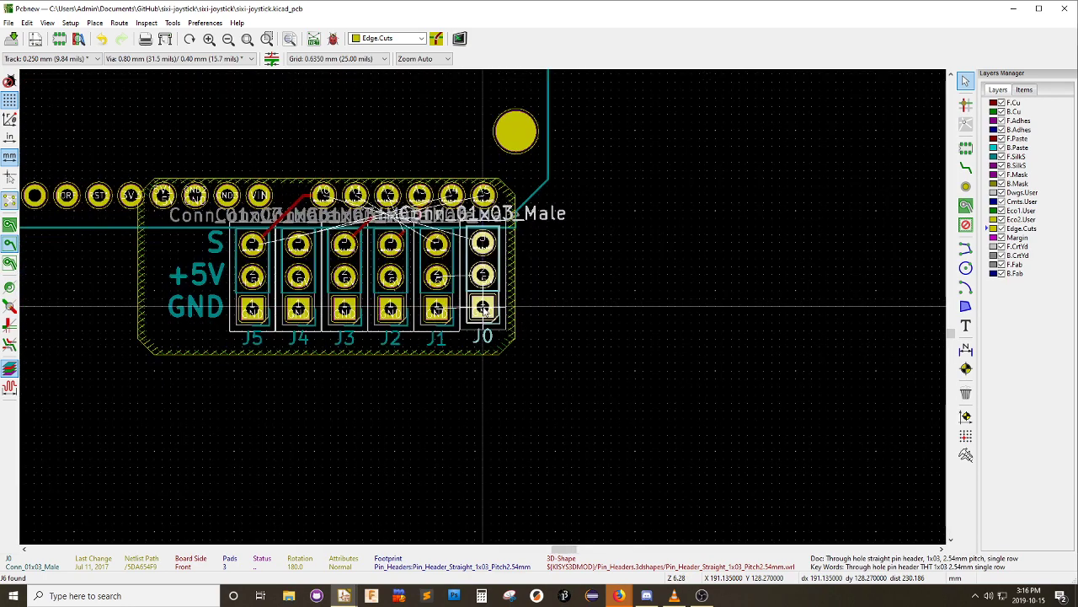
click(484, 311)
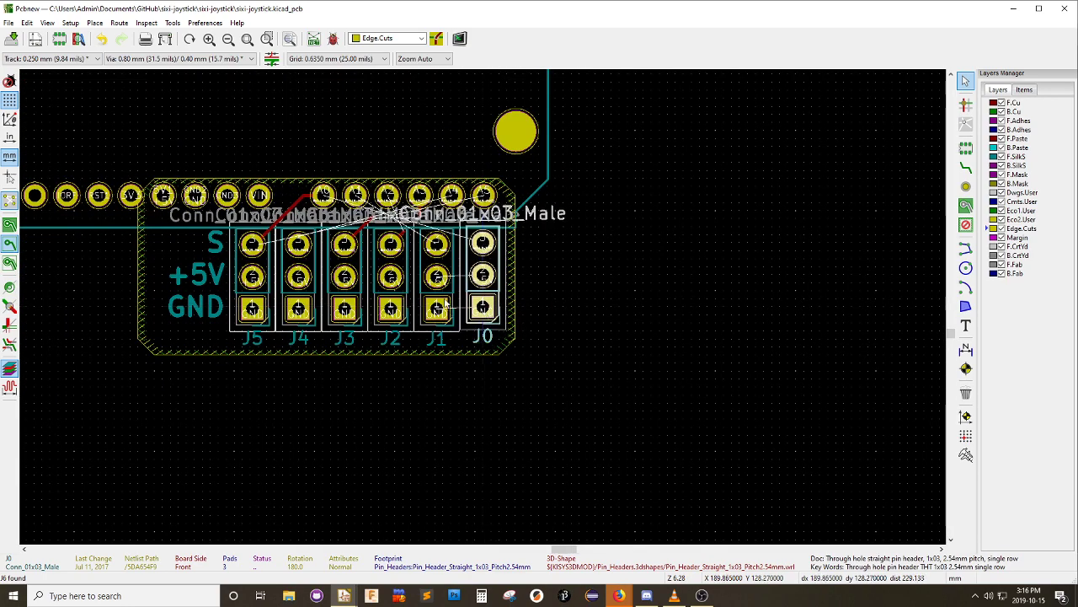
Set the grid to 0.2540 mm and try to line up the J0 header vertically with the J1 header
click(76, 59)
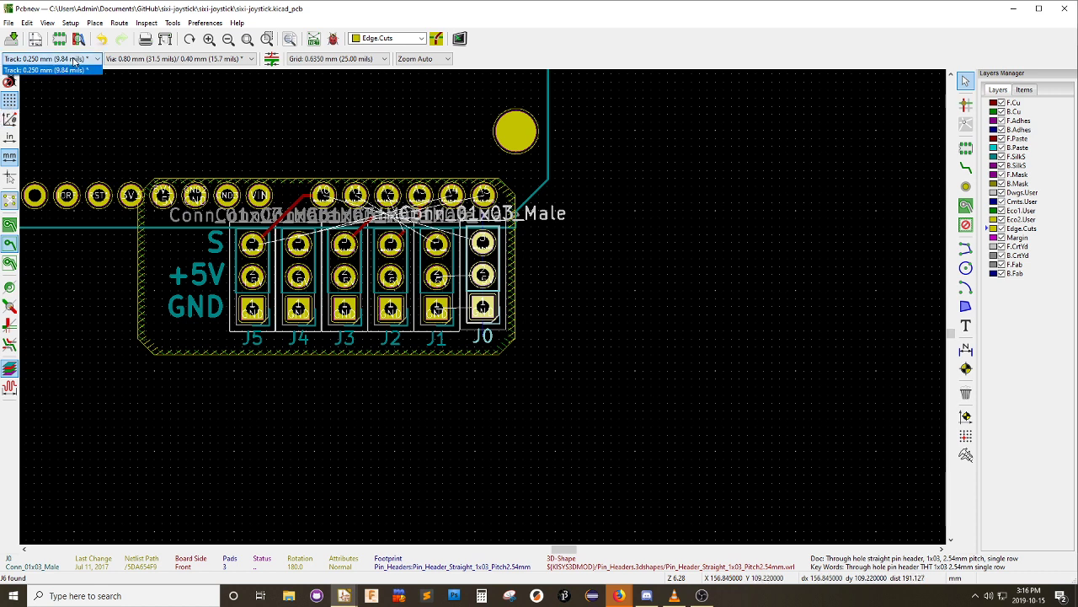
click(76, 69)
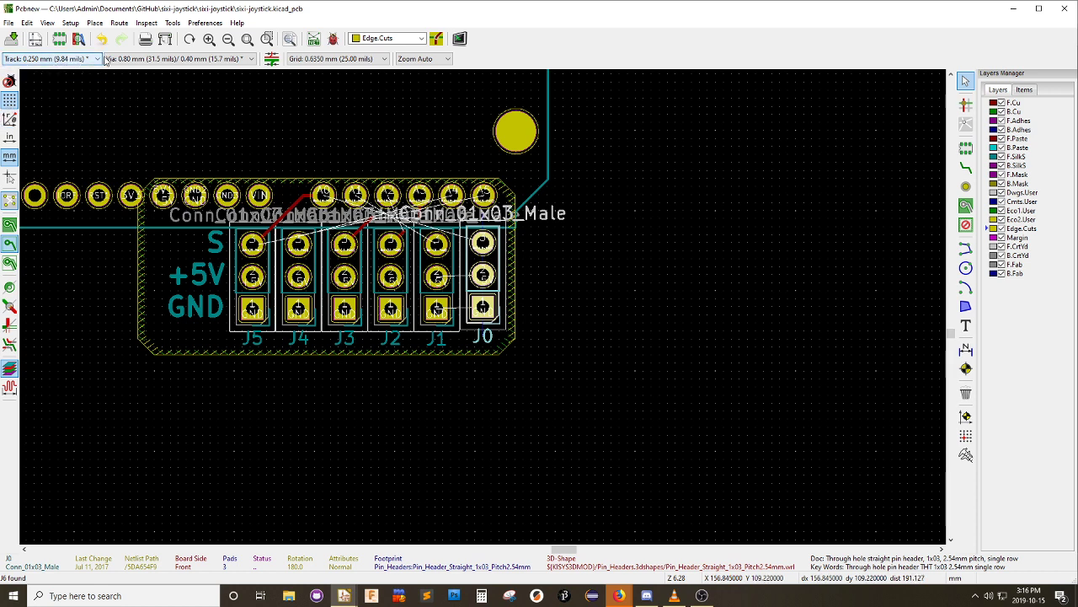
click(333, 59)
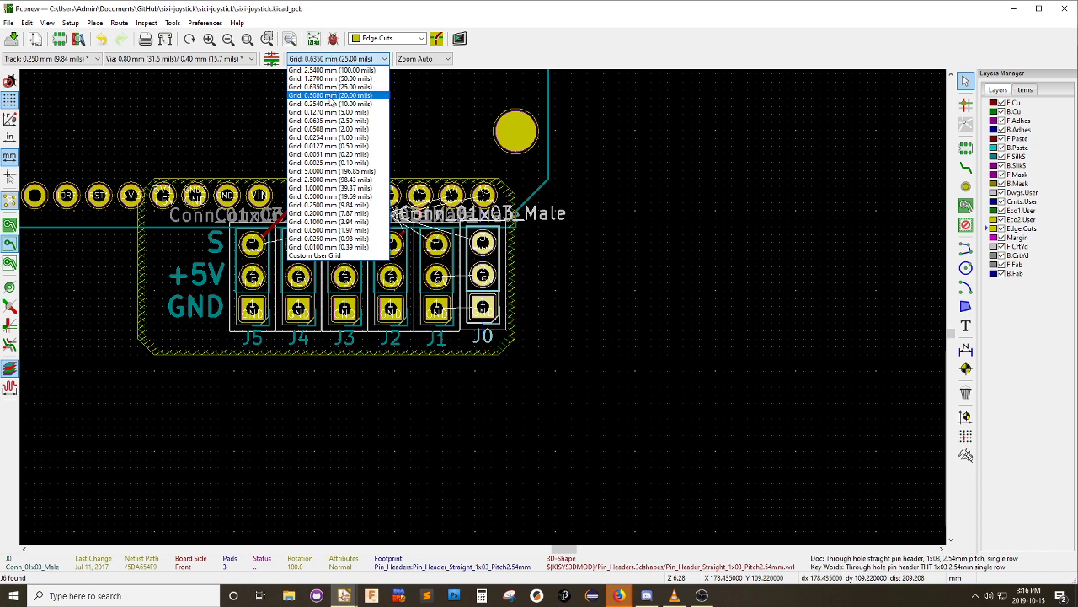
click(331, 103)
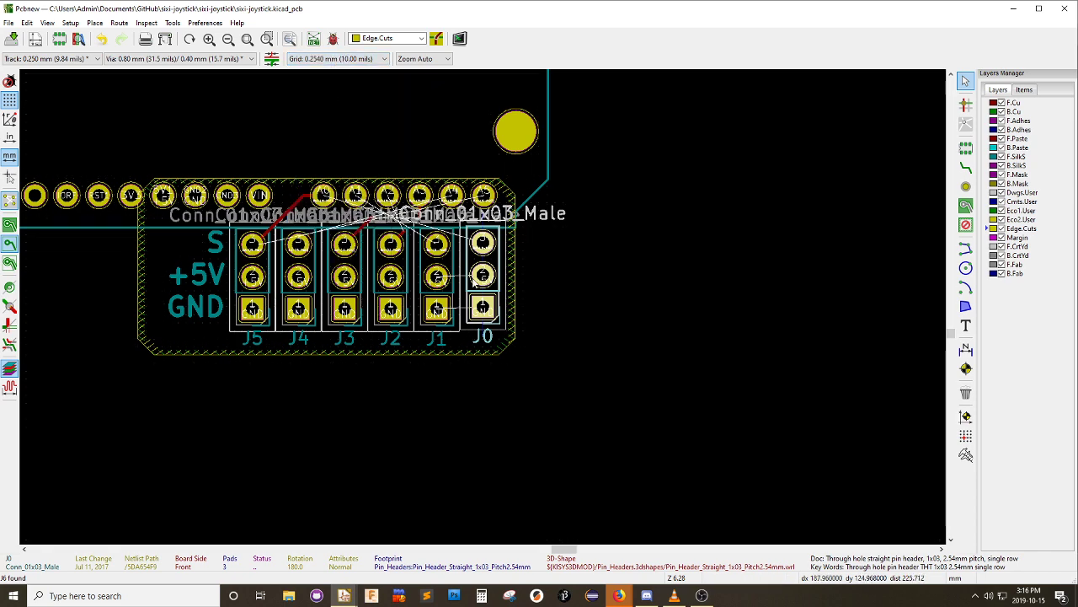
scroll(485, 287, up, 2)
key(m)
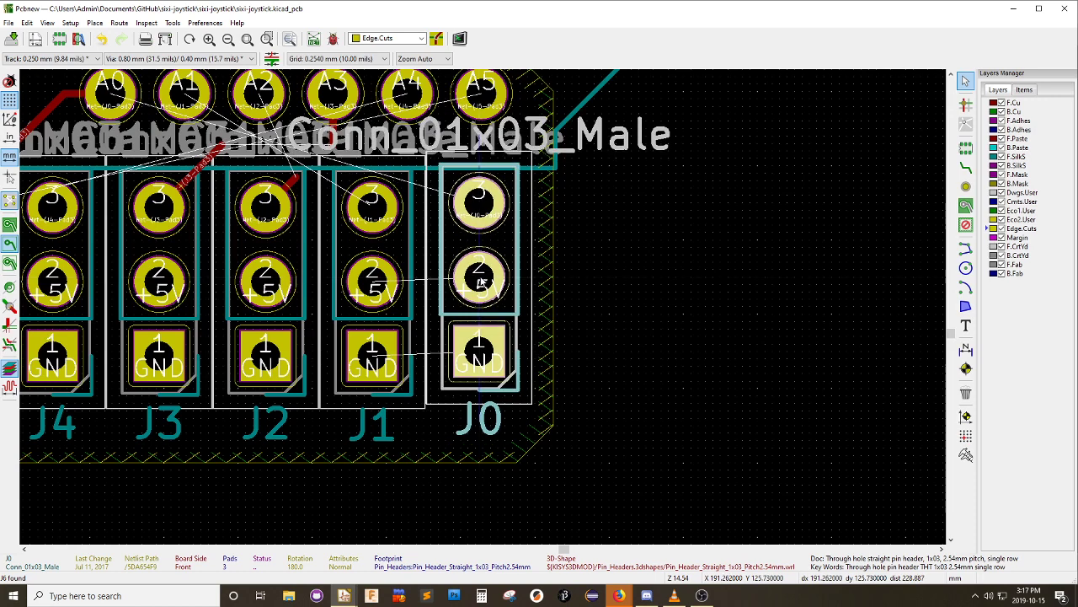
click(478, 283)
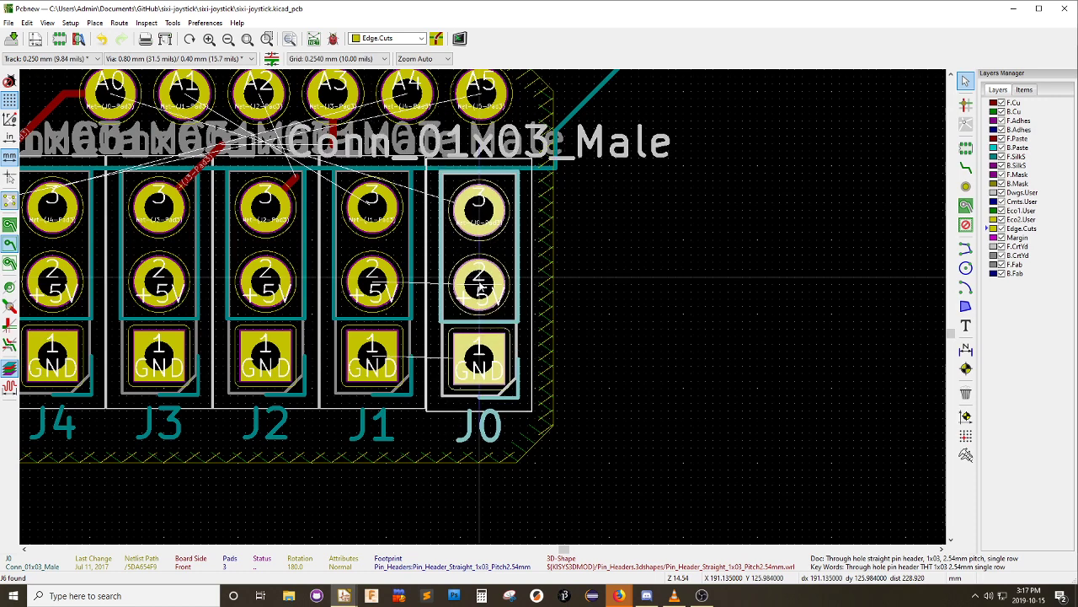
Set the grid to 0.1270 mm and move the J0 header so its pads line up with the J1 pads
click(340, 59)
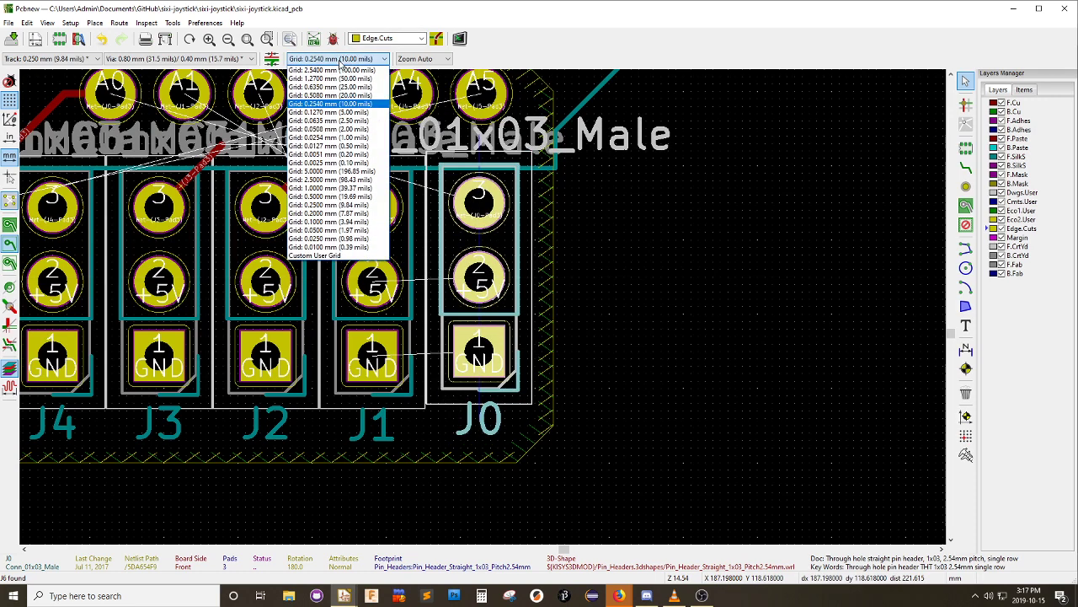
click(328, 112)
key(m)
click(479, 288)
click(481, 280)
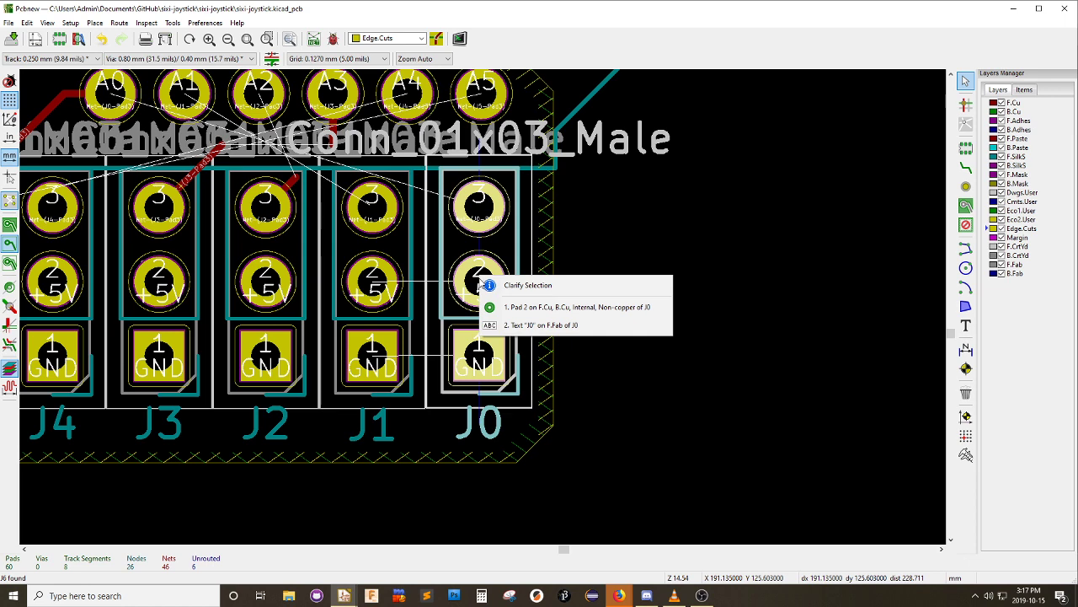
key(Escape)
scroll(483, 312, down, 1)
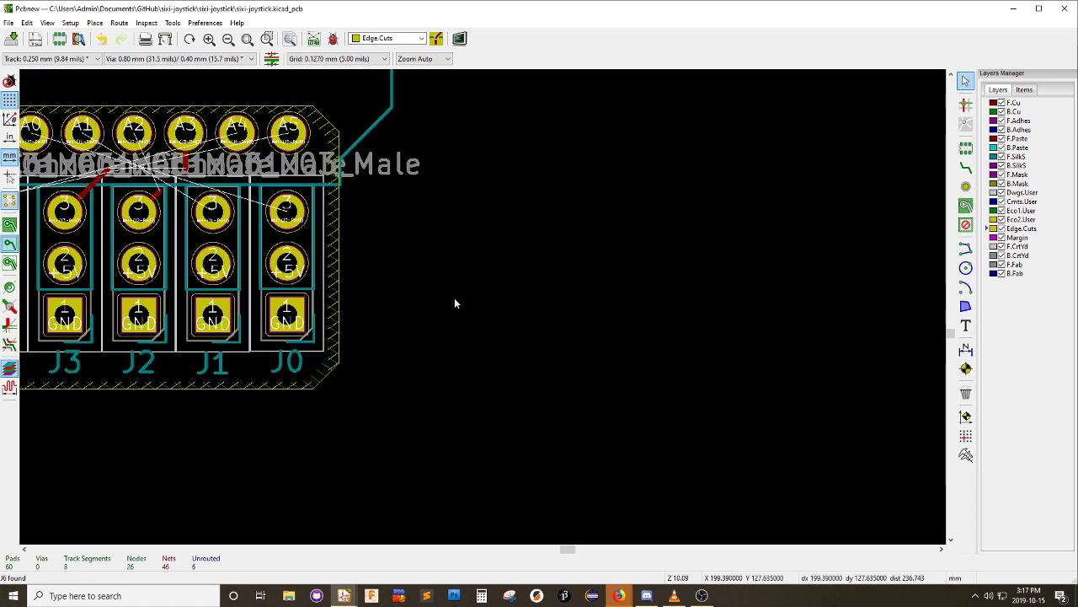